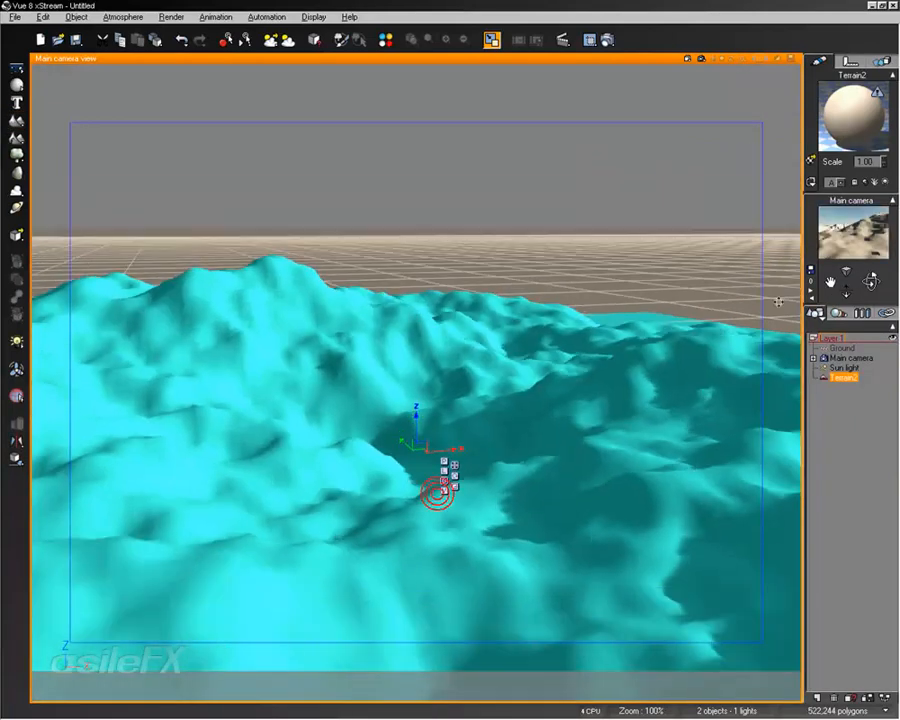
Step: Delete the existing terrain, add a new standard terrain in its place, and open it in the Terrain Editor
key("Delete")
left_click(16, 119)
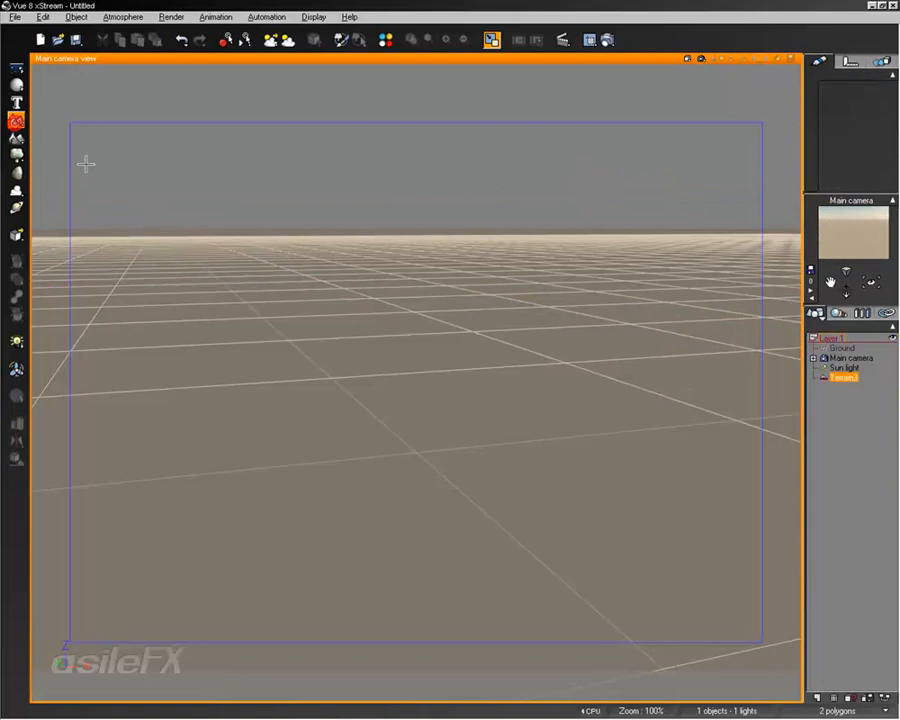
double_click(488, 360)
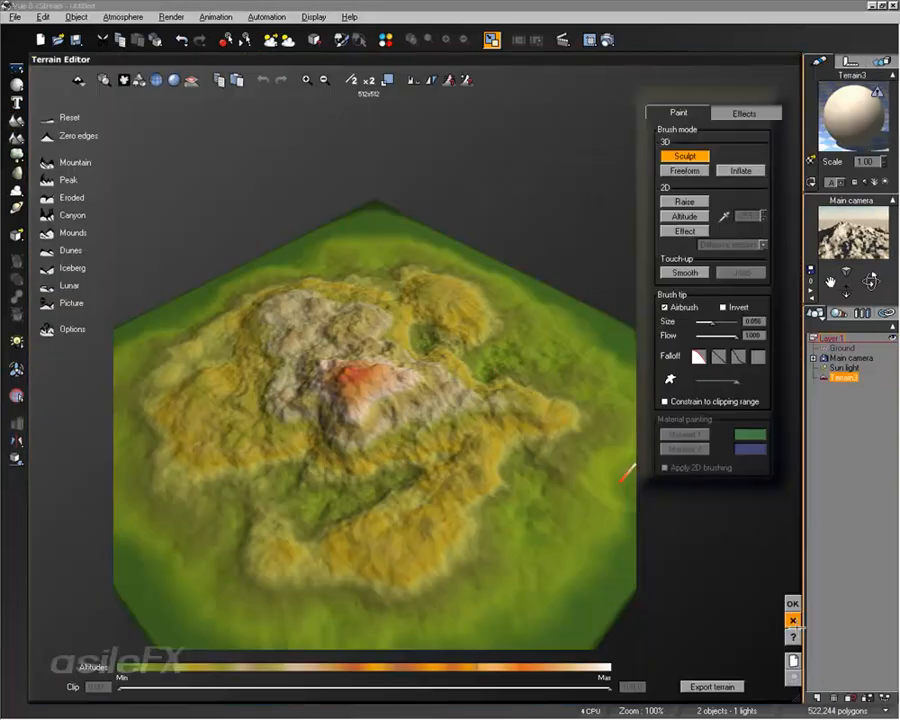
Step: Regenerate the terrain several times to produce new random mountain shapes, inspecting the shape from different angles
right_click_drag(588, 456, 446, 402)
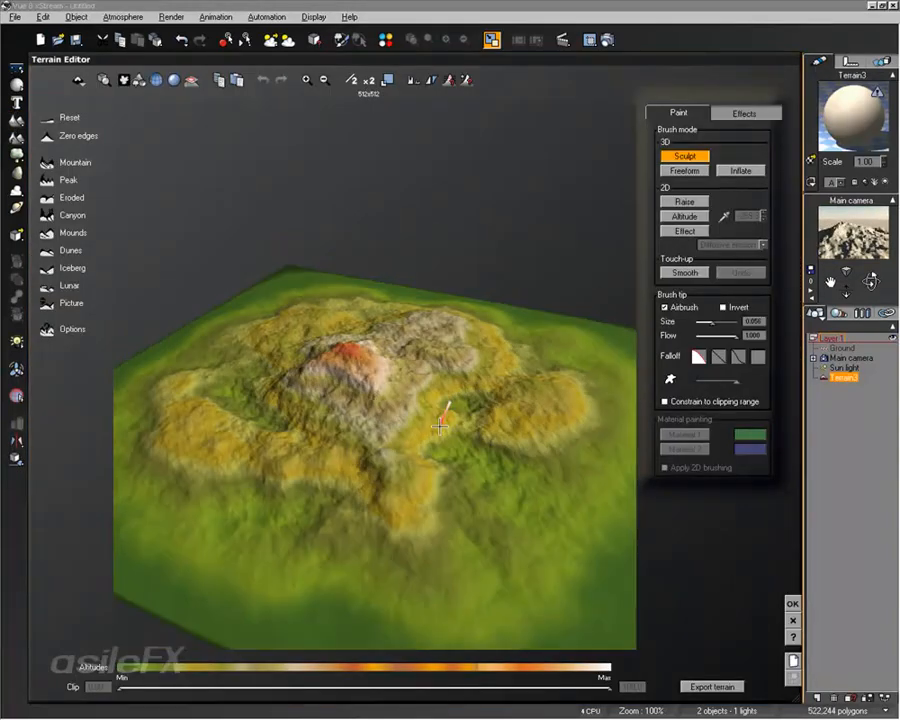
left_click(791, 659)
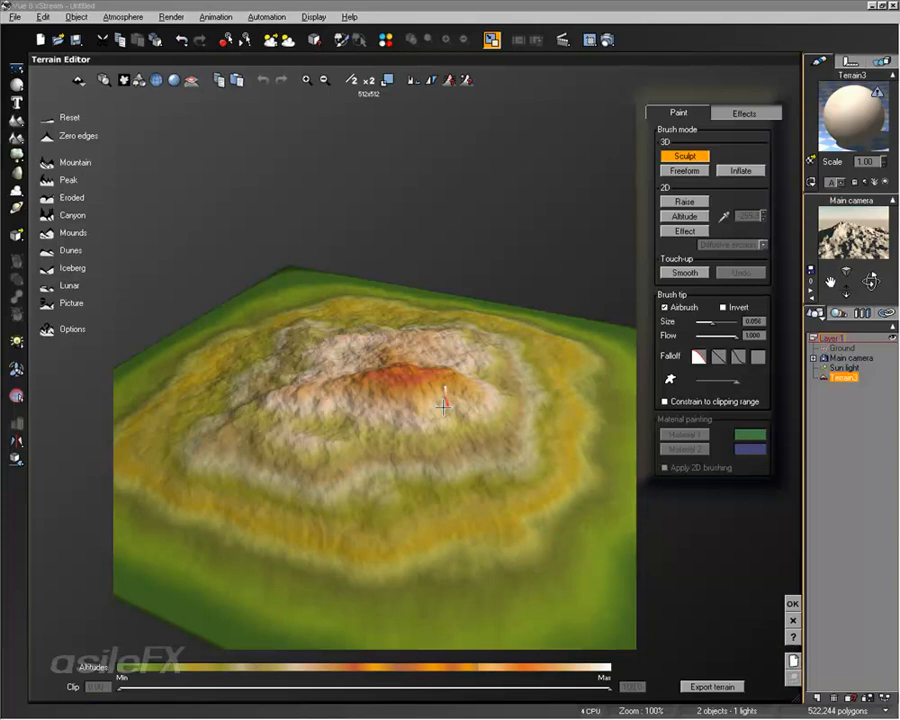
mouse_move(444, 402)
right_mouse_down()
mouse_move(525, 477)
mouse_move(519, 443)
right_mouse_up()
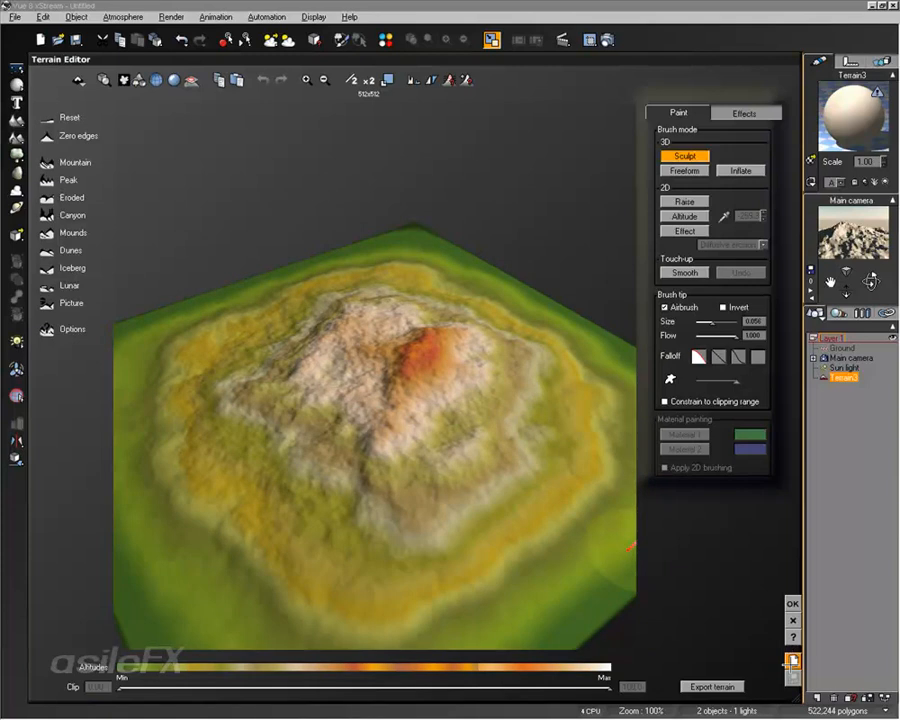
left_click(791, 661)
left_click(790, 663)
left_click(790, 663)
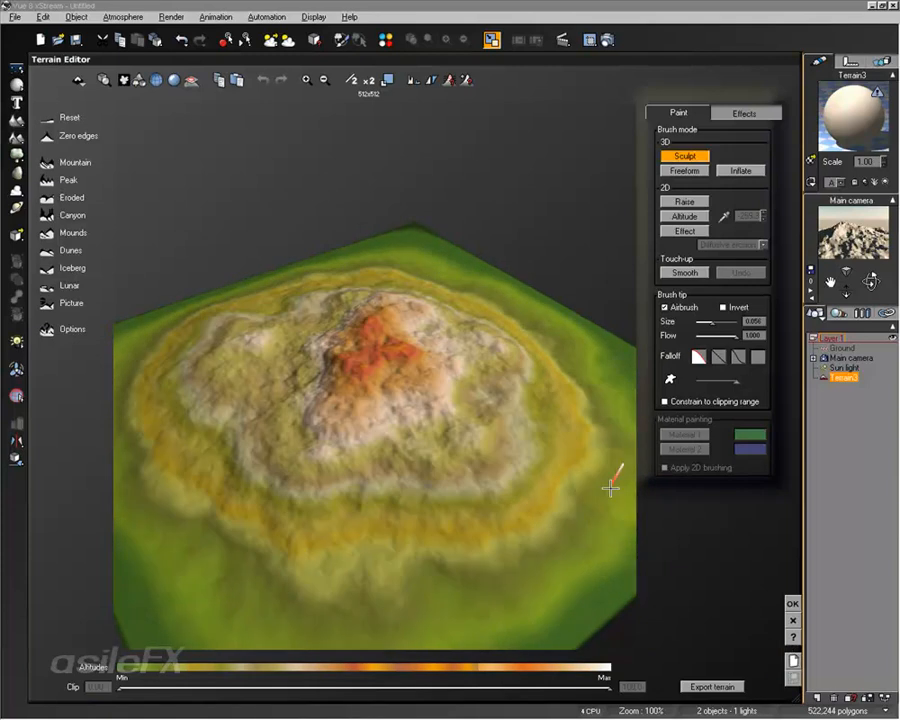
right_click_drag(522, 424, 450, 450)
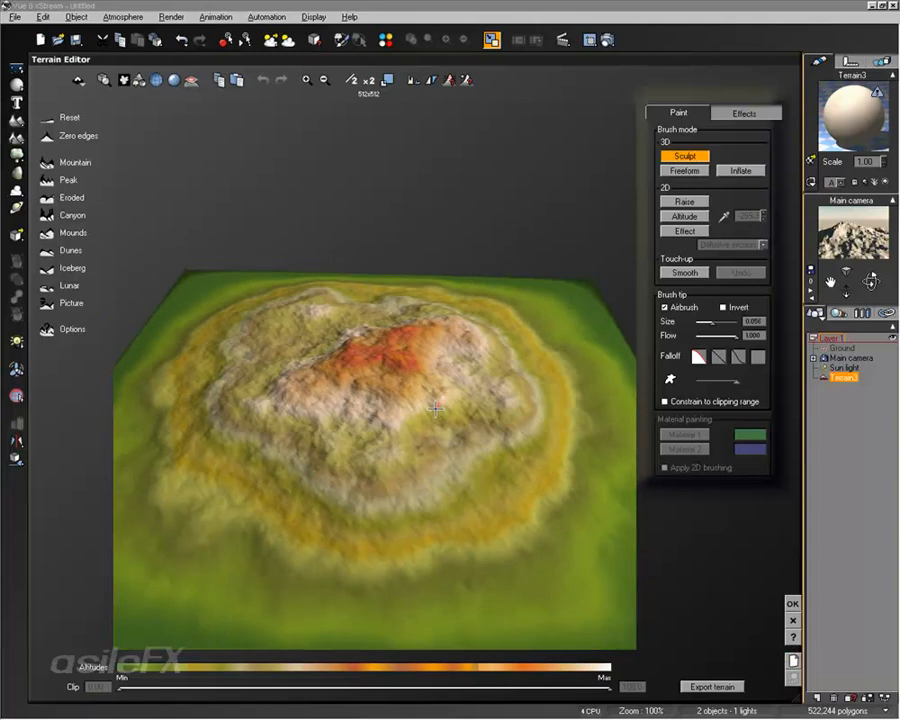
right_click_drag(450, 397, 418, 603)
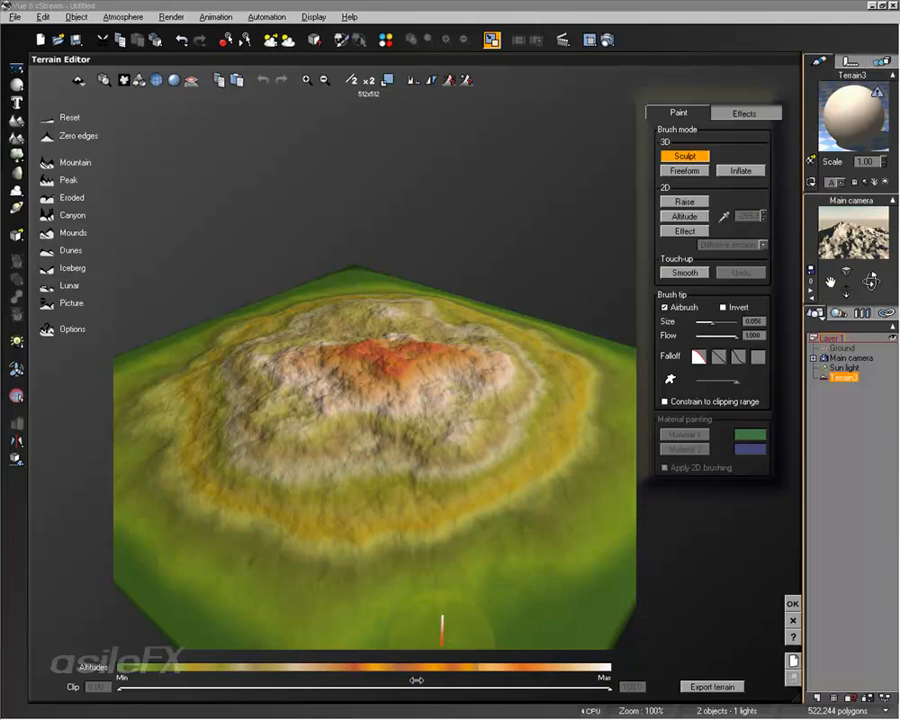
Step: Inspect the orange key colors in the terrain altitudes color map, and close it without changes
right_click(271, 667)
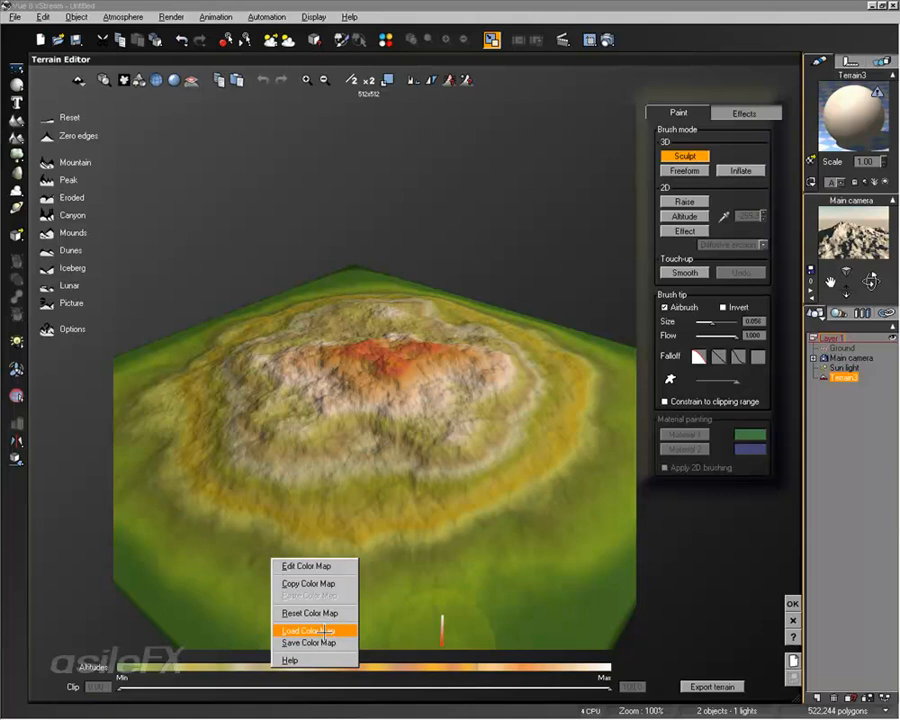
left_click(319, 565)
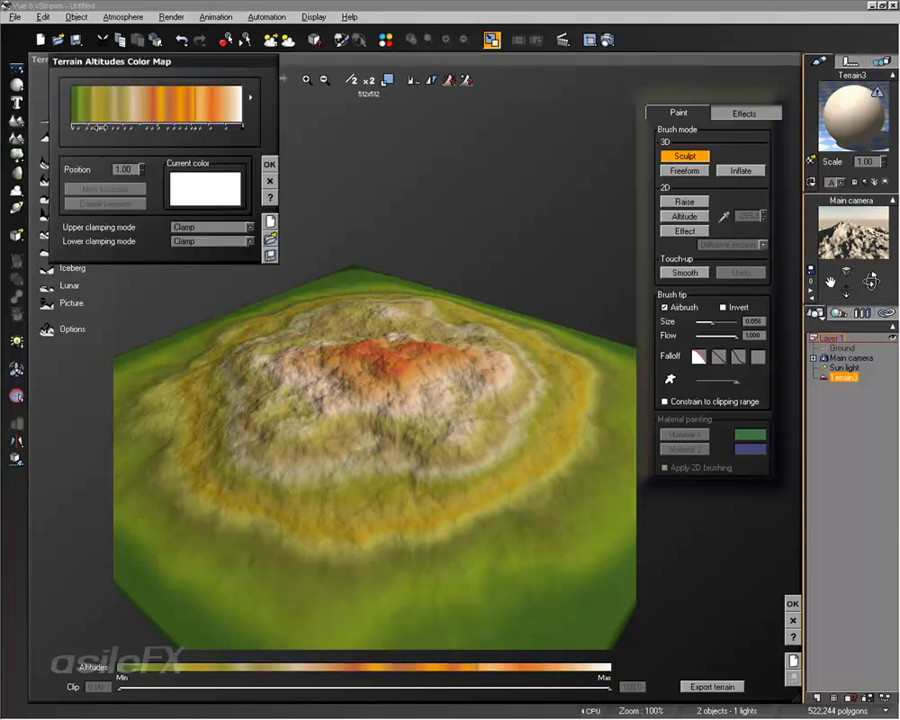
left_click(181, 127)
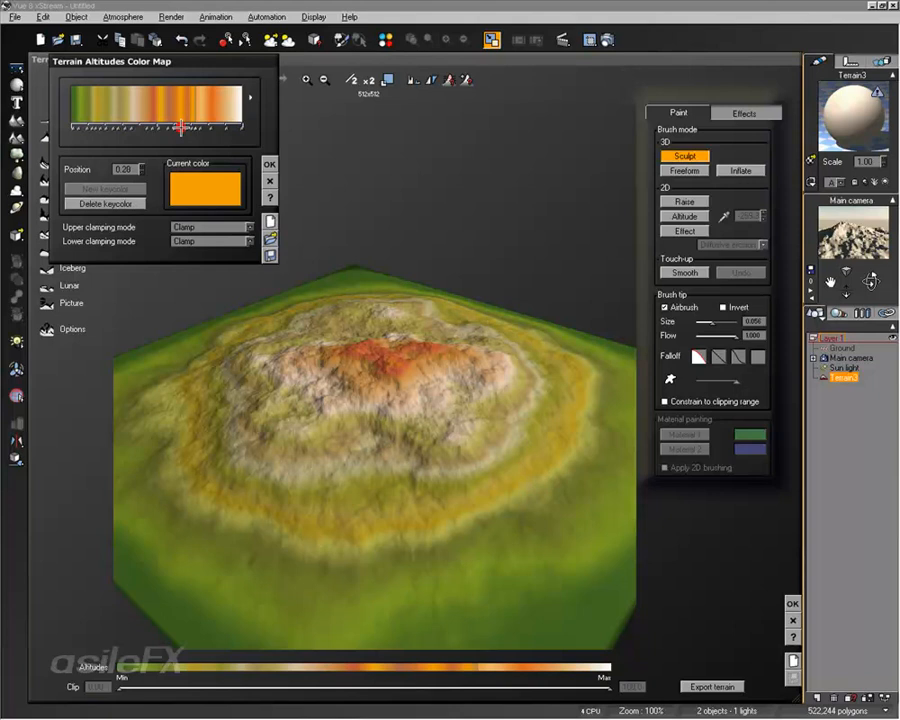
left_click(212, 128)
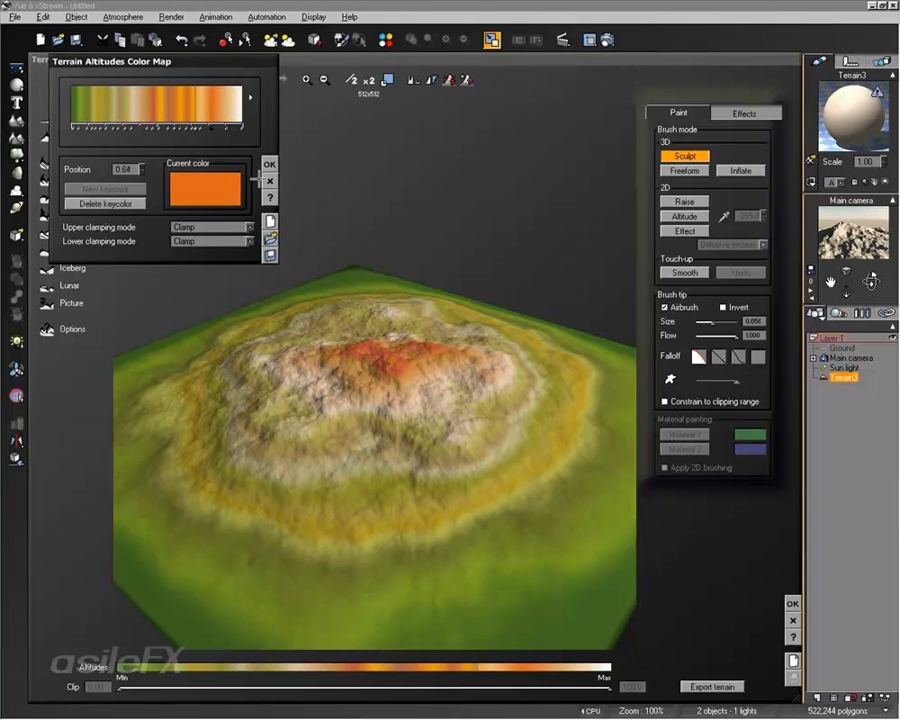
left_click(263, 177)
Step: Browse the Terrain Editor Maps collection of loadable altitude color maps, and leave without choosing one
right_click(422, 665)
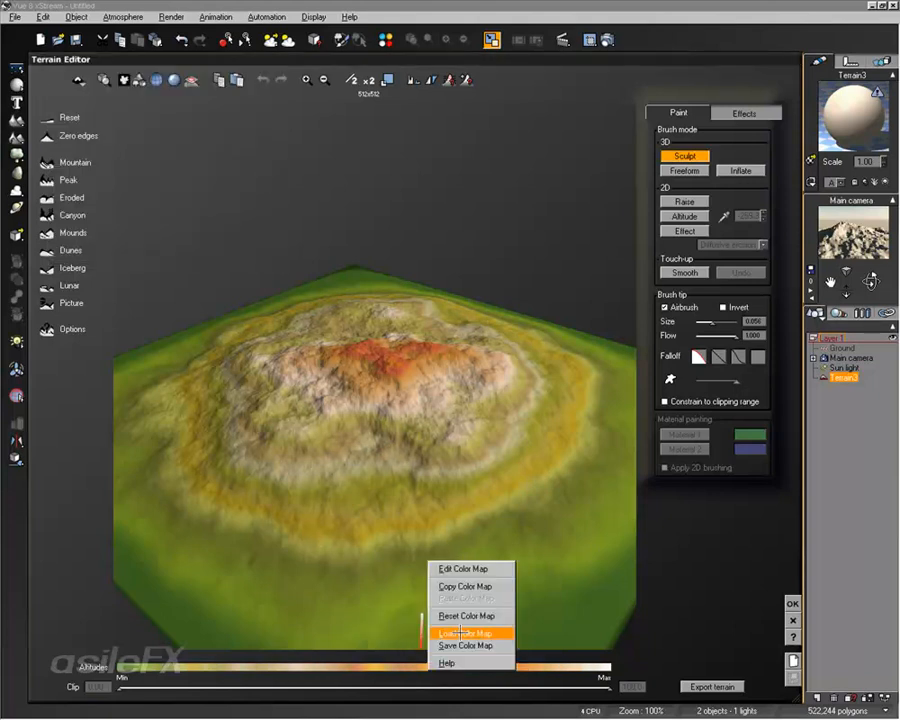
left_click(461, 633)
left_click(115, 265)
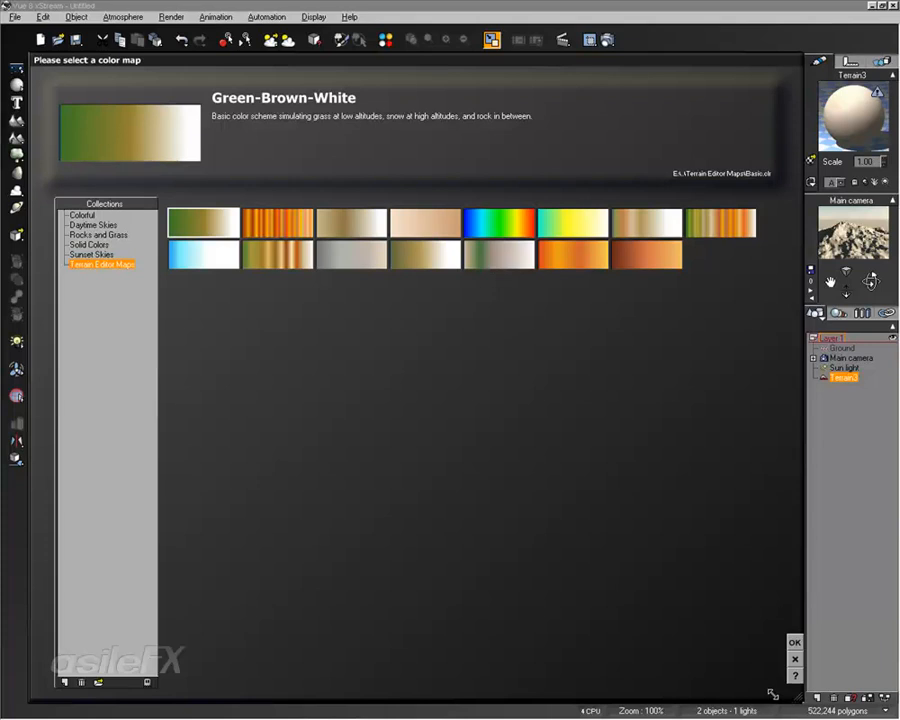
left_click(795, 658)
Step: Reopen the altitudes color map for editing to view its new, load and save options, and close it without changes
right_click(555, 666)
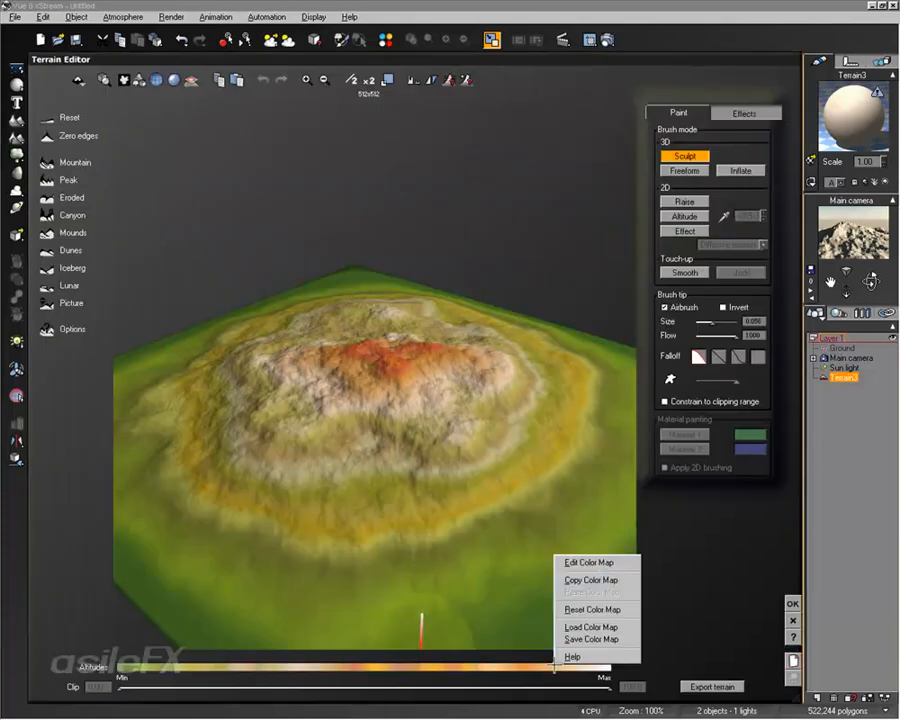
left_click(592, 562)
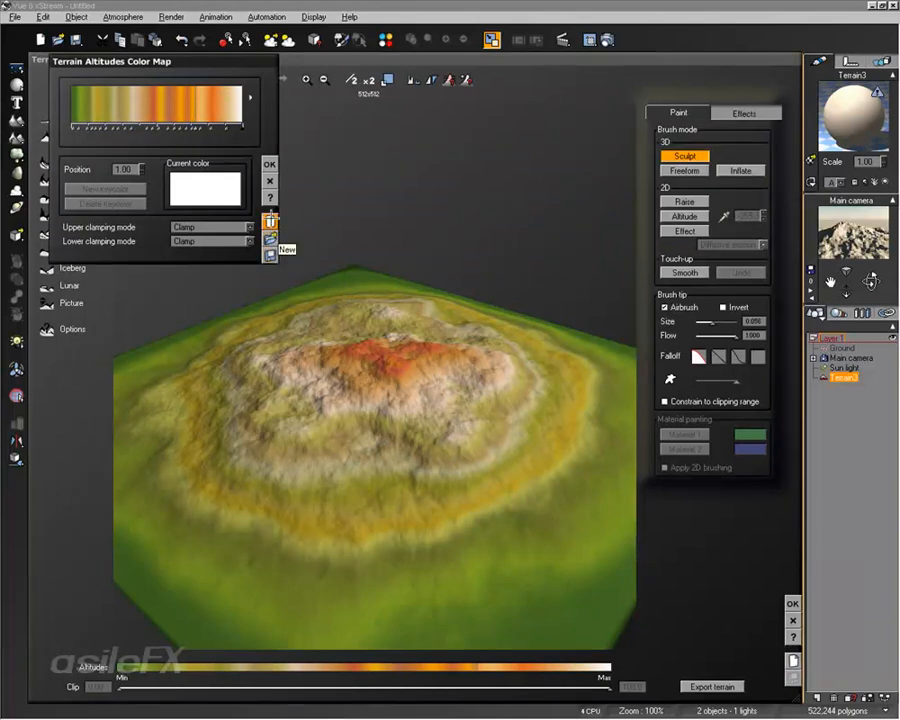
left_click(270, 180)
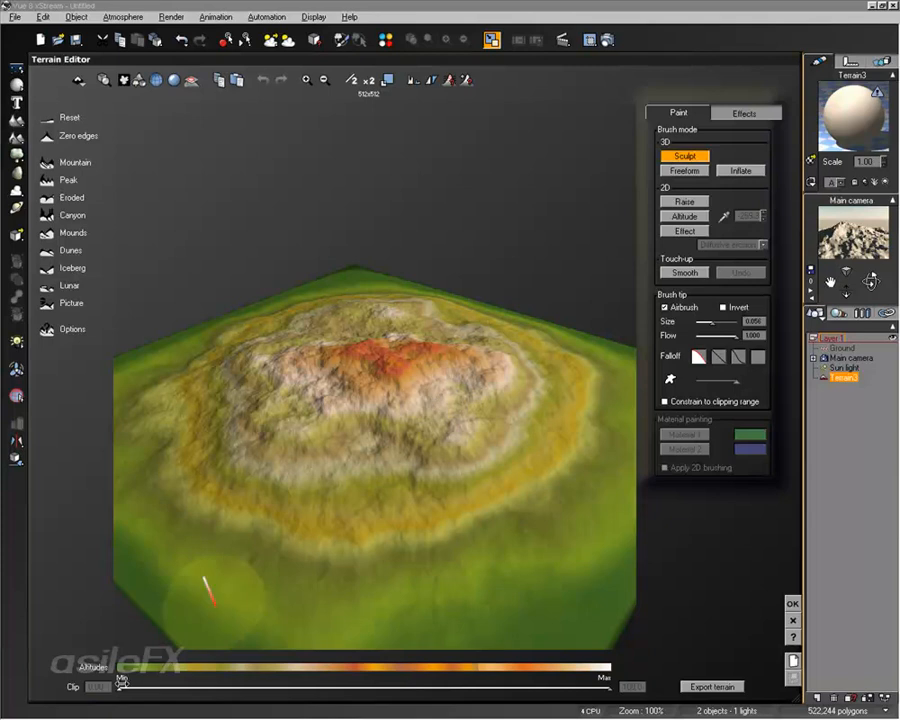
Step: Raise the terrain's minimum clipping altitude to about 17 to cut away the low ground, and apply the edit
left_click_drag(120, 687, 204, 685)
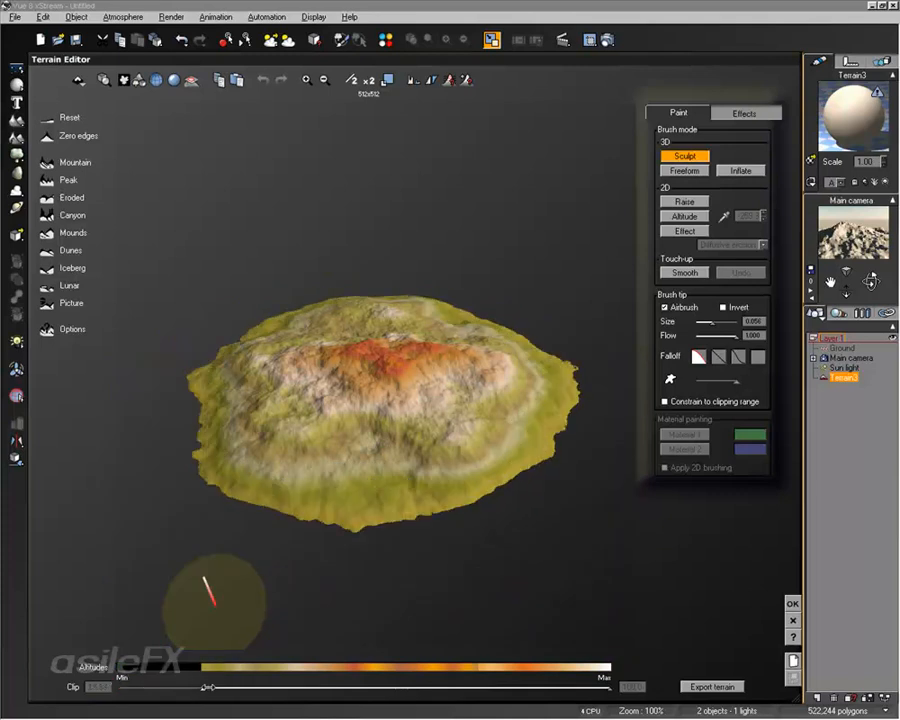
right_click_drag(382, 462, 400, 422)
left_click(792, 603)
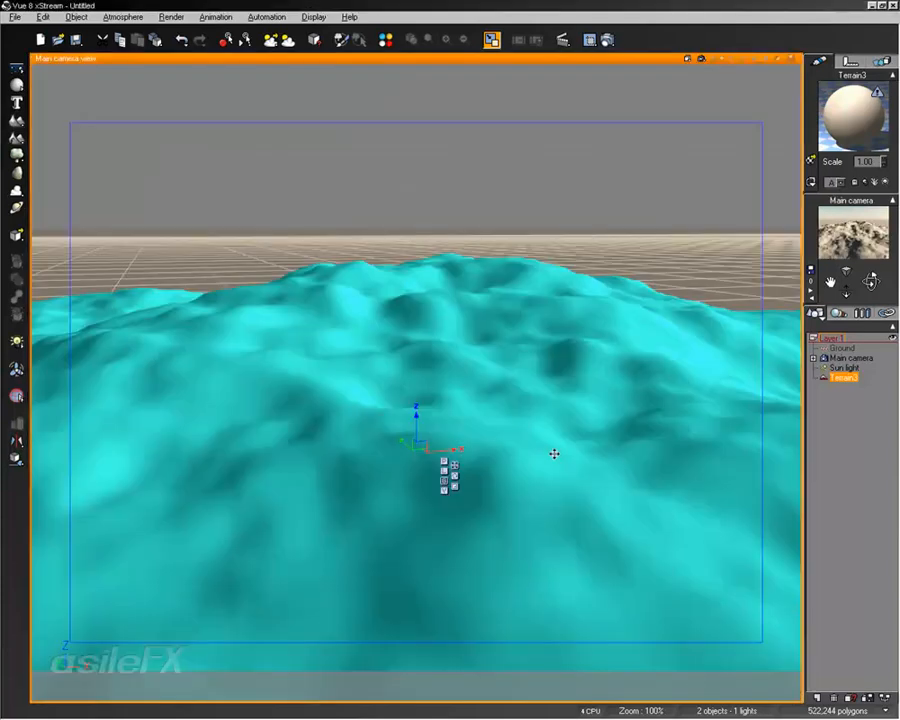
Step: Move the clipped terrain above the ground, frame its cut edge, and render a quick preview in the main camera view
left_click_drag(547, 427, 556, 348)
left_click_drag(846, 290, 846, 400)
right_click_drag(424, 498, 420, 556)
right_click_drag(436, 410, 458, 384)
mouse_move(458, 382)
middle_mouse_down()
mouse_move(476, 342)
mouse_move(466, 360)
middle_mouse_up()
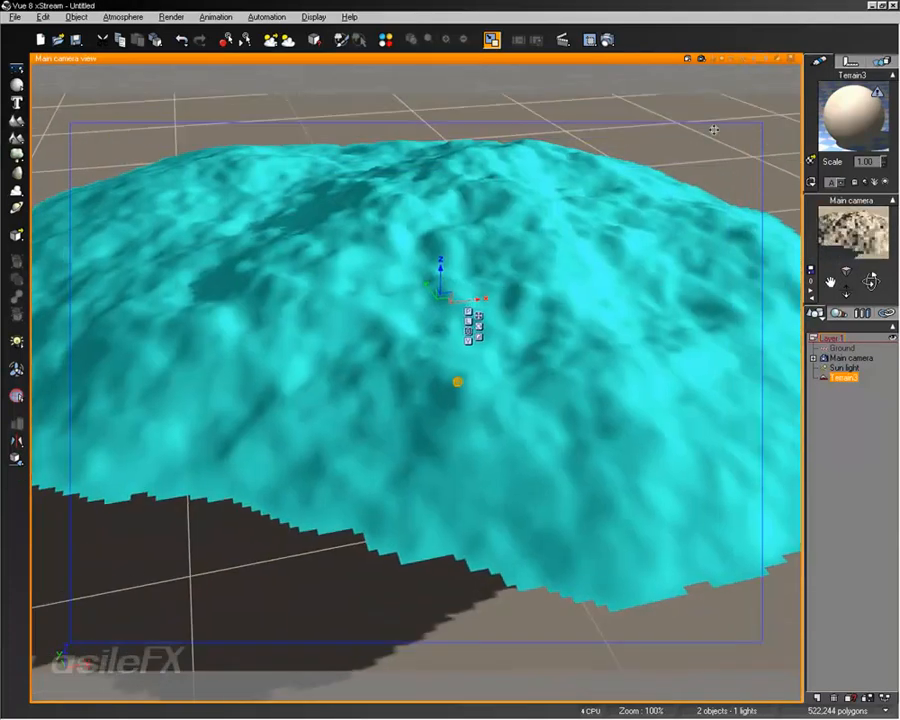
left_click(491, 40)
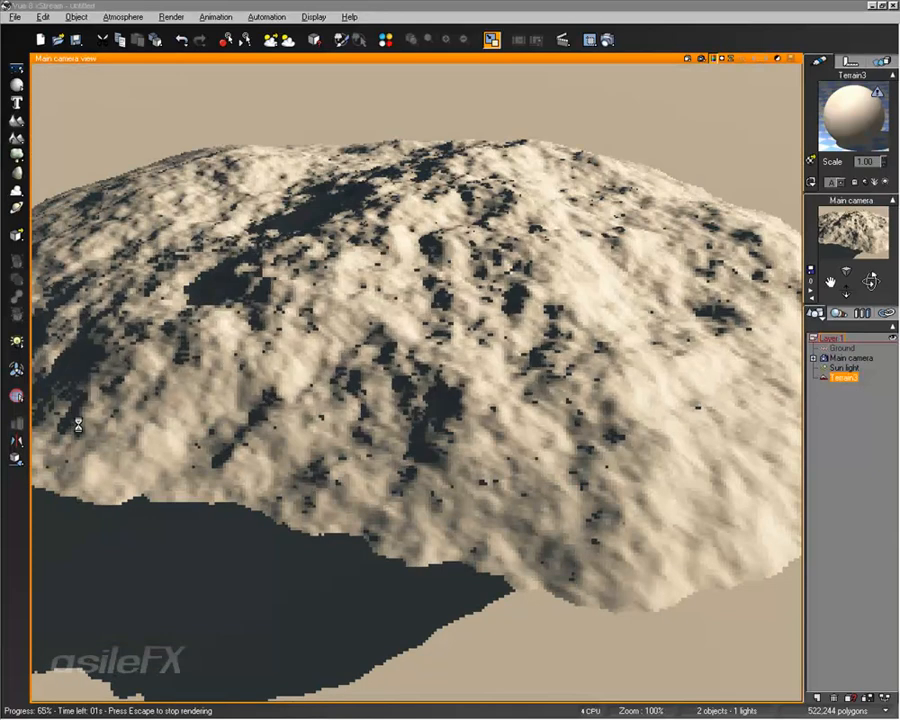
left_click(432, 382)
Step: Make the terrain symmetrical in the Terrain Editor, apply it, and examine the mirrored underside in the scene
double_click(566, 297)
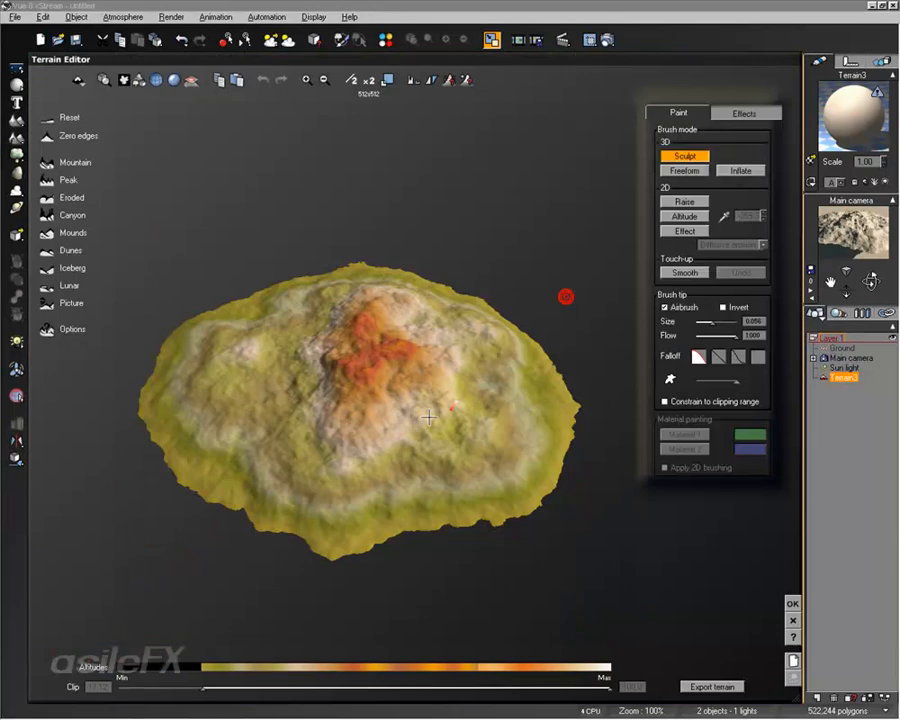
left_click(77, 80)
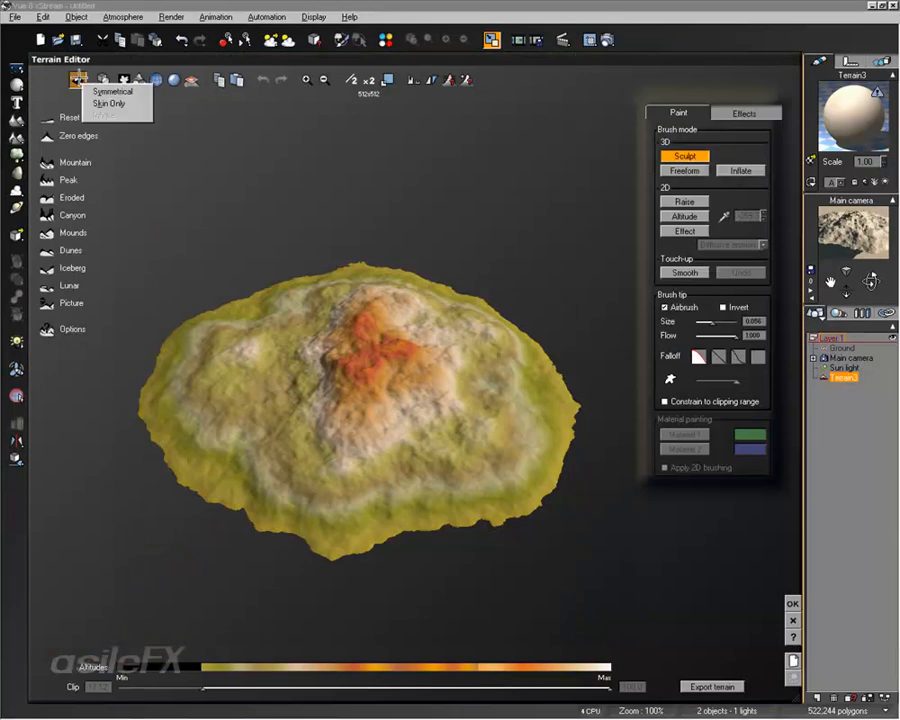
left_click(122, 91)
right_click_drag(343, 358, 287, 269)
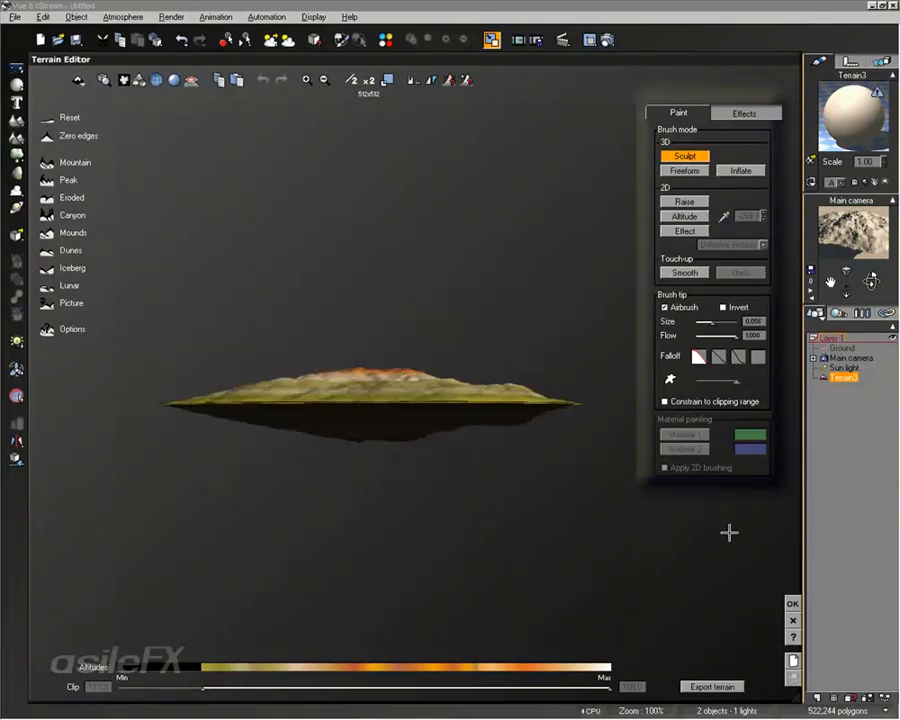
left_click(791, 603)
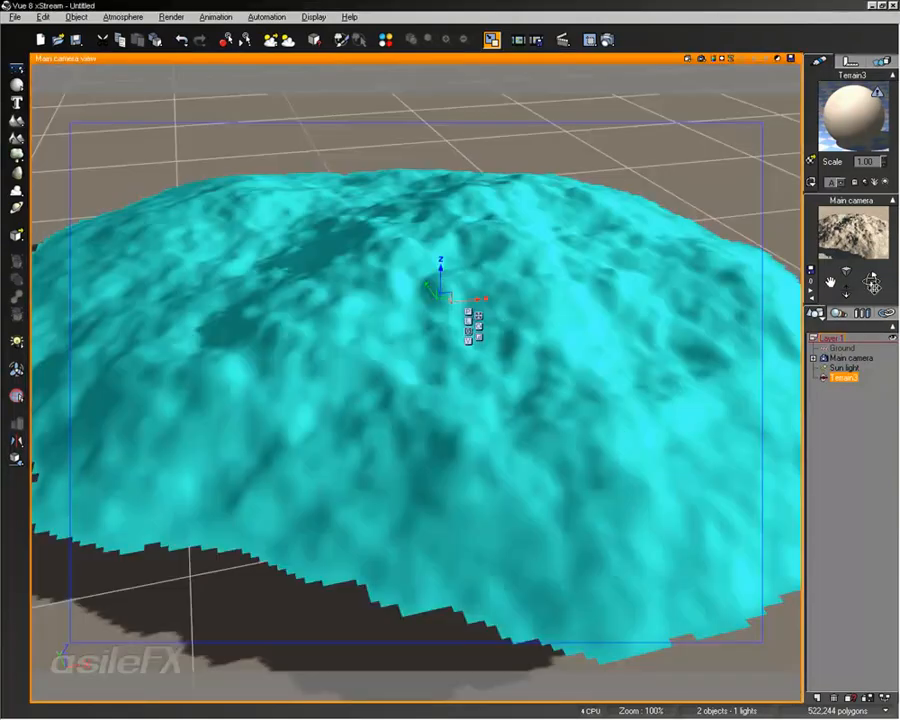
left_click_drag(873, 285, 872, 282)
left_click_drag(537, 272, 541, 220)
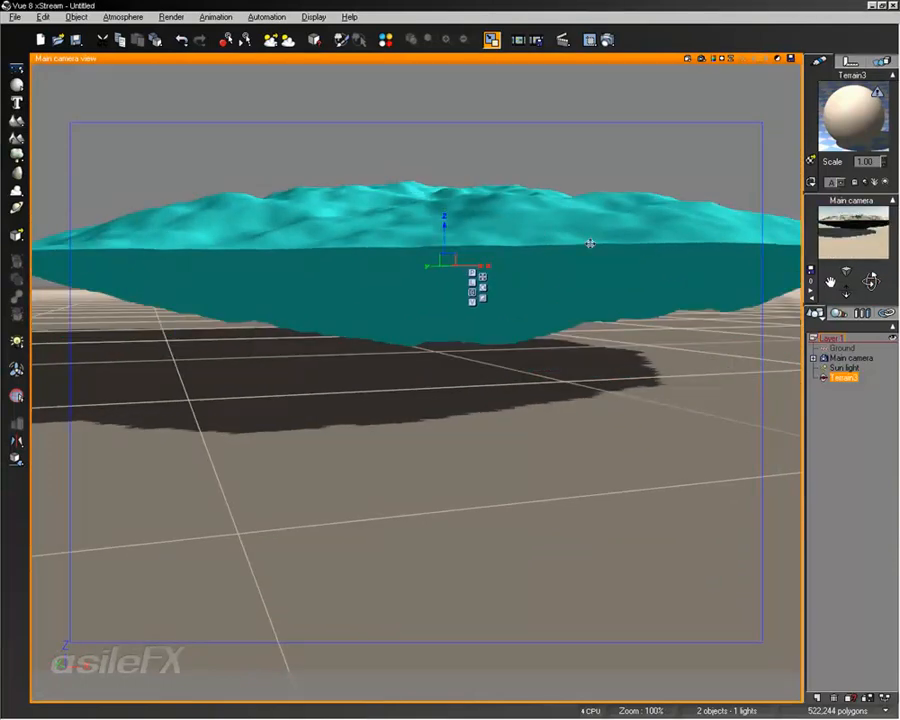
left_click_drag(869, 281, 869, 283)
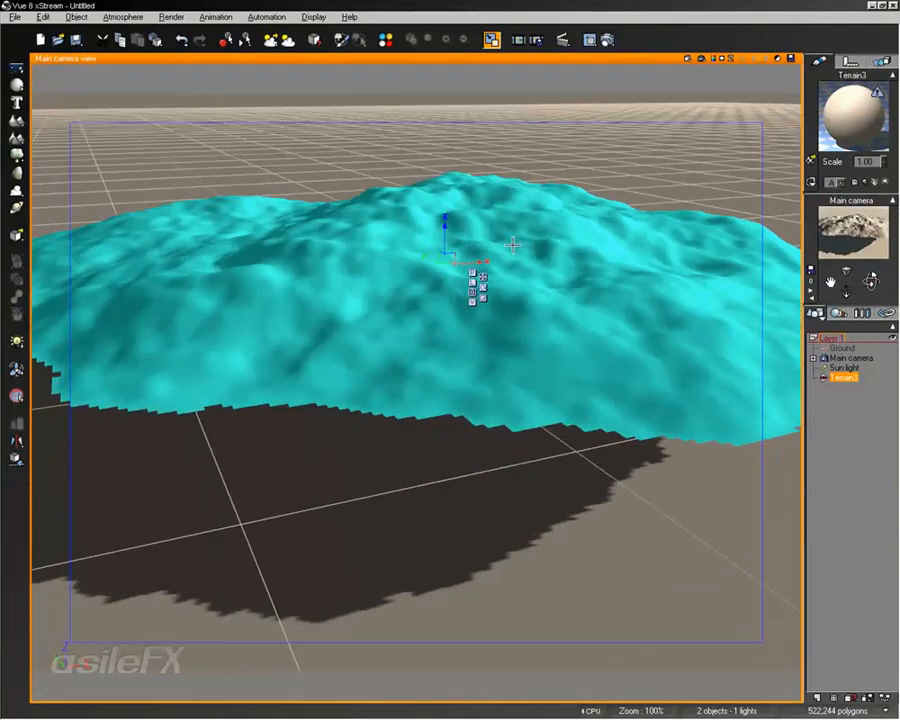
Step: Reopen the terrain in the Terrain Editor, turn its symmetrical option off, and apply the edit
double_click(512, 245)
left_click(77, 79)
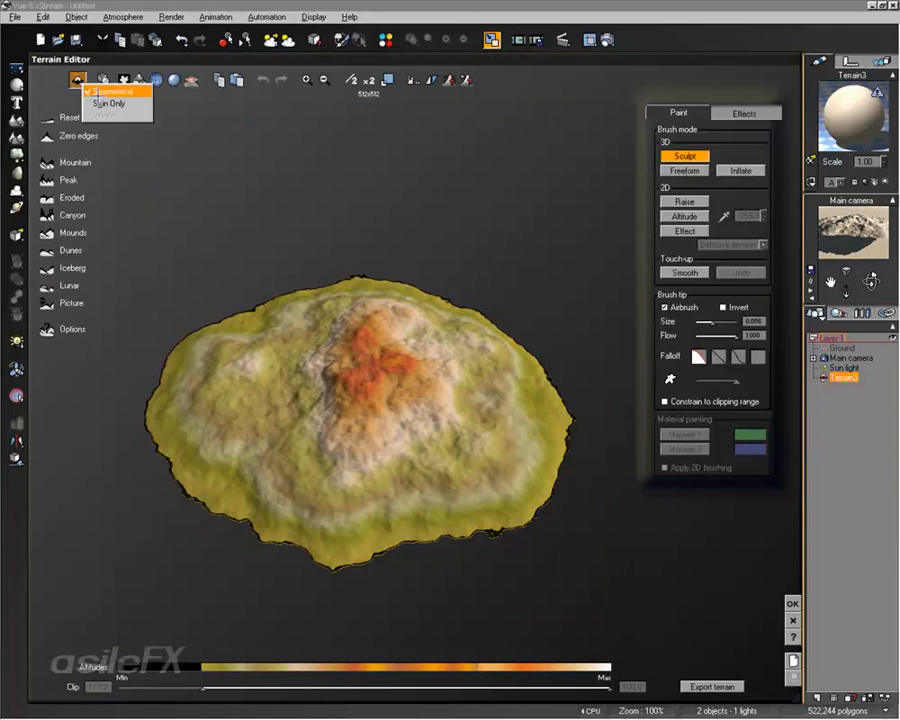
left_click(98, 96)
left_click(789, 602)
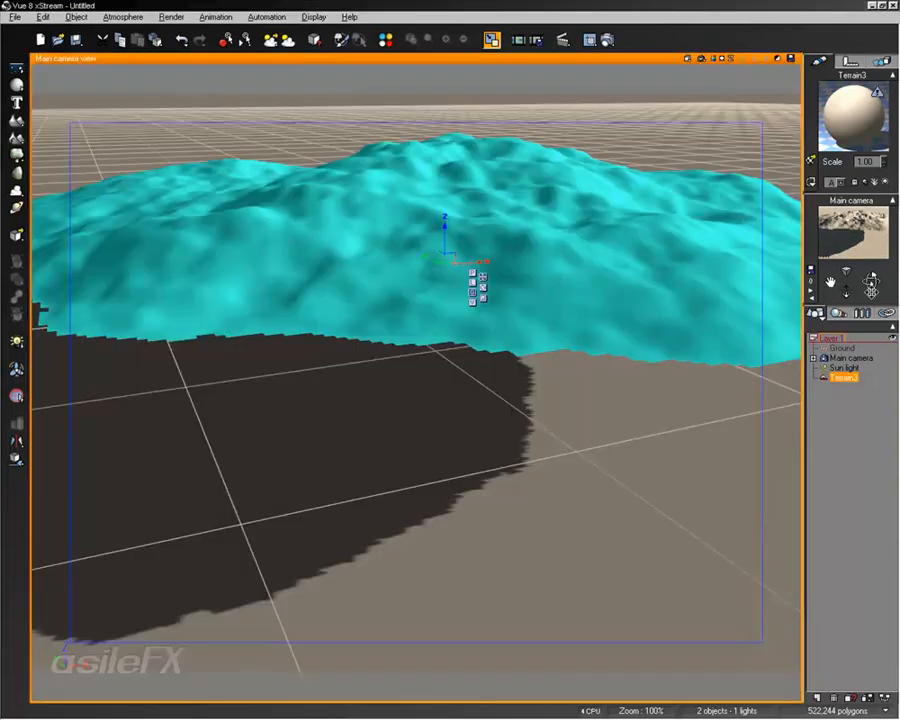
Step: Rotate the terrain to tilt it on edge, frame its flat underside, and render a quick preview
left_click_drag(871, 291, 870, 281)
right_click_drag(633, 245, 625, 289)
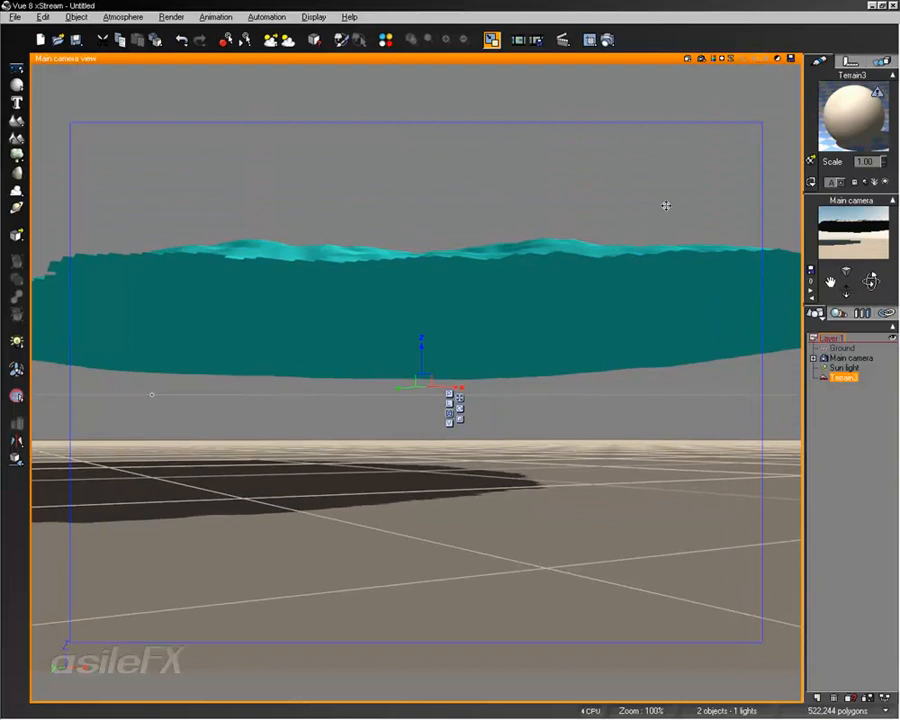
left_click(460, 408)
left_click_drag(432, 382, 465, 351)
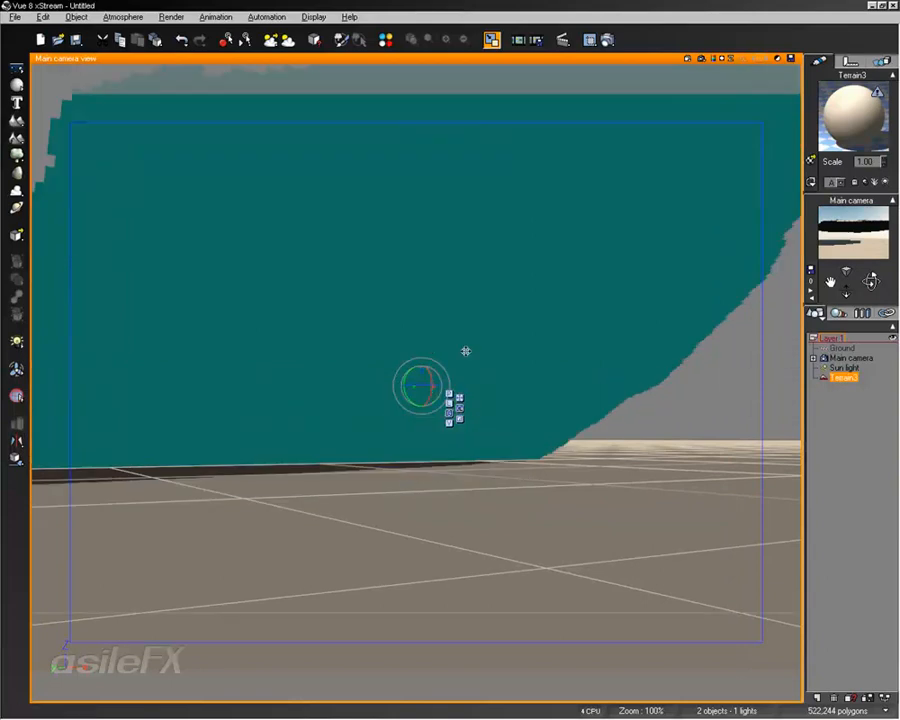
right_click_drag(496, 258, 512, 347)
left_click_drag(427, 634, 473, 641)
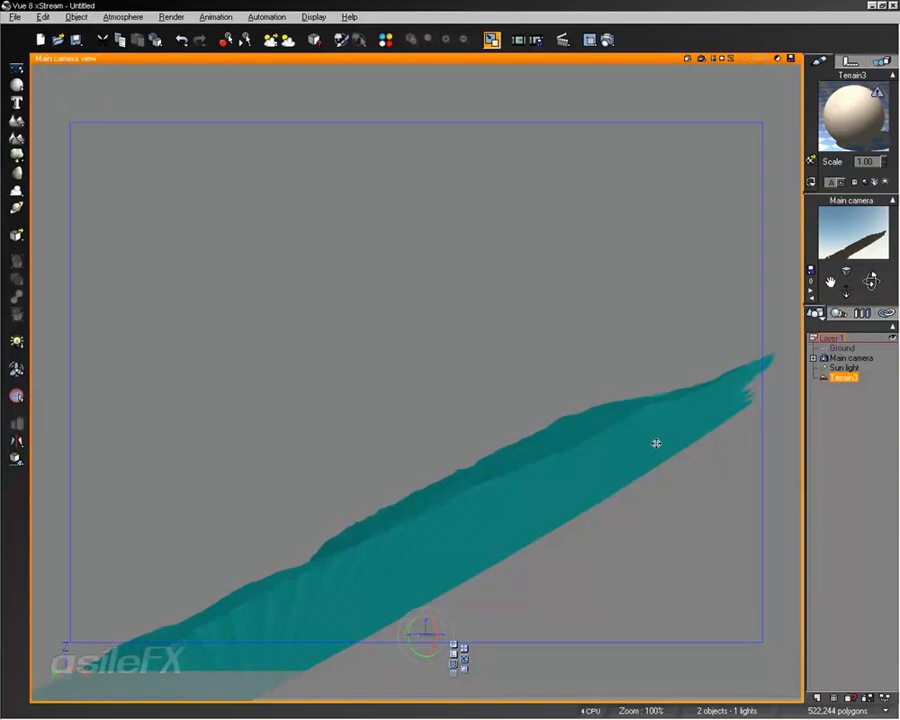
left_click(711, 59)
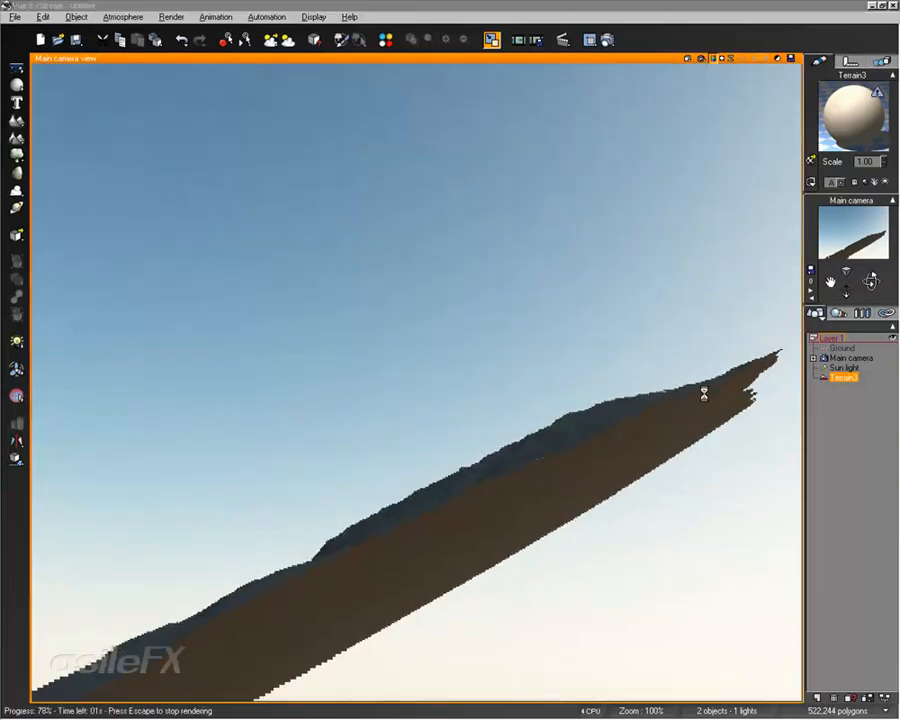
left_click(521, 497)
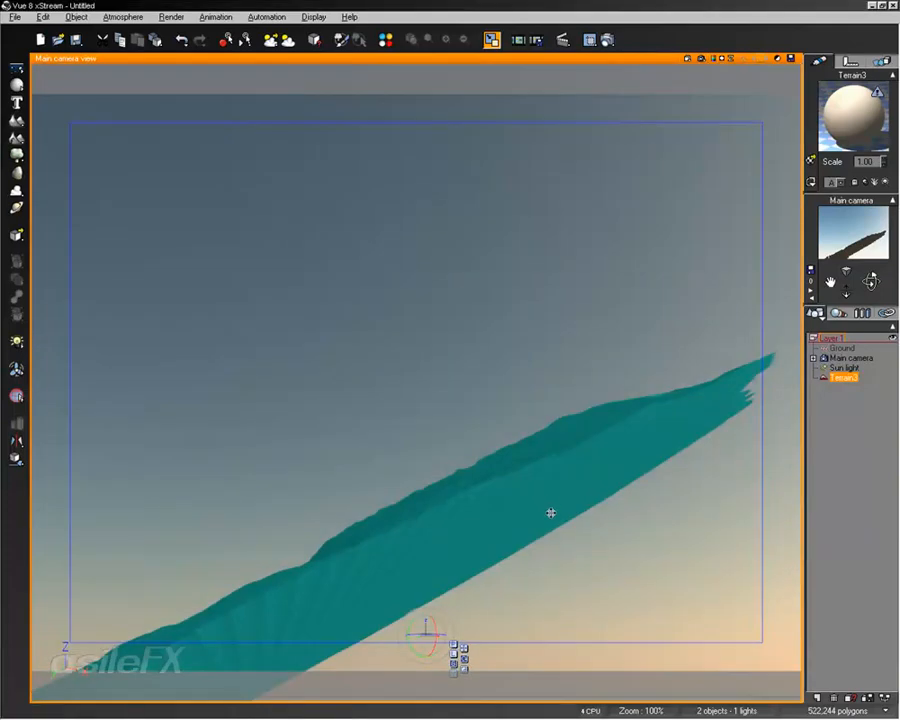
Step: Set the tilted terrain to Skin Only in the Terrain Editor, apply it, and render a quick preview of its hollow underside
double_click(551, 513)
left_click(77, 79)
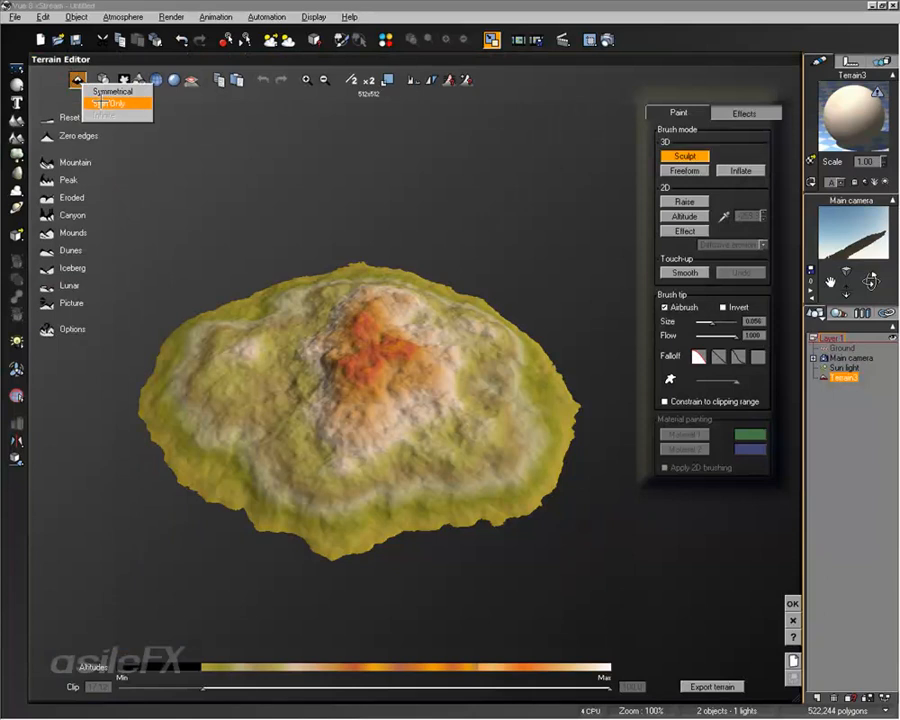
left_click(100, 103)
left_click(791, 603)
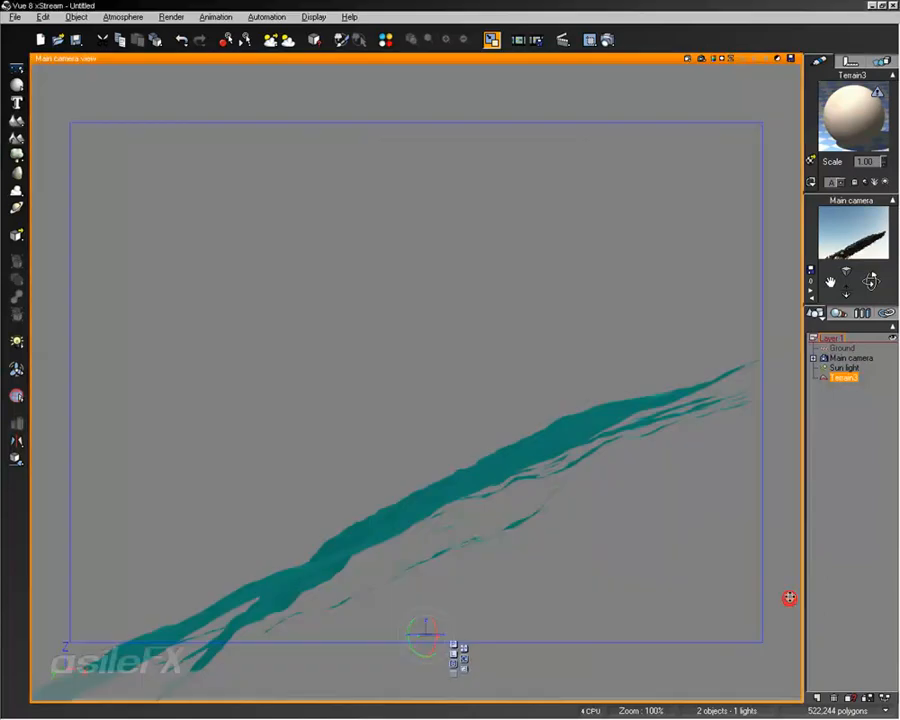
left_click(698, 60)
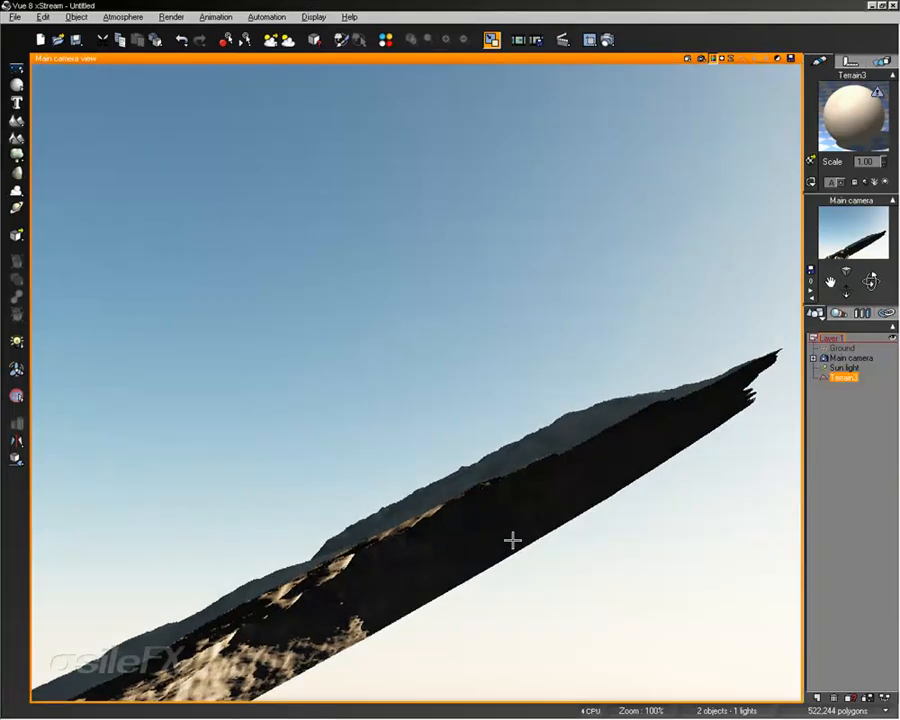
left_click(525, 497)
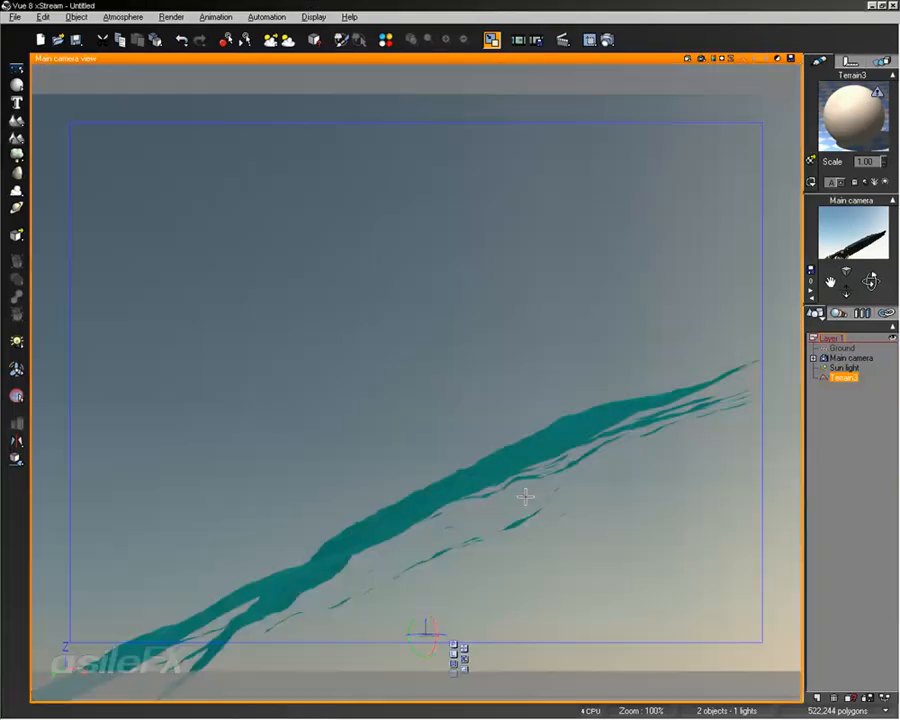
Step: Rotate the skin-only terrain, frame it from a different camera angle, and render a quick preview
left_click_drag(435, 625, 364, 517)
left_click_drag(872, 284, 872, 338)
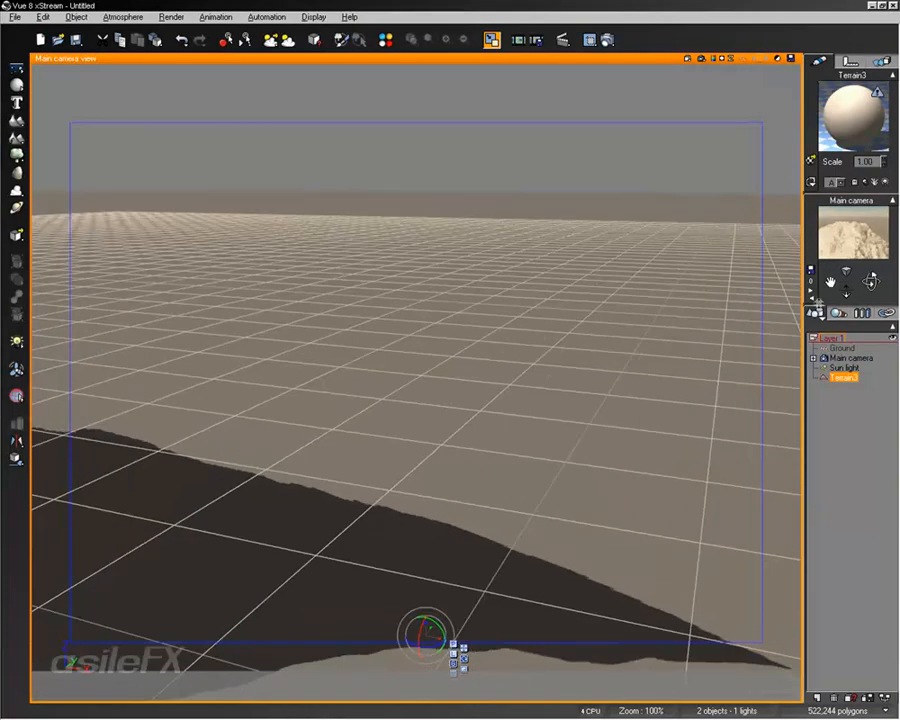
mouse_move(517, 449)
right_mouse_down()
mouse_move(518, 416)
mouse_move(515, 425)
right_mouse_up()
left_click(702, 59)
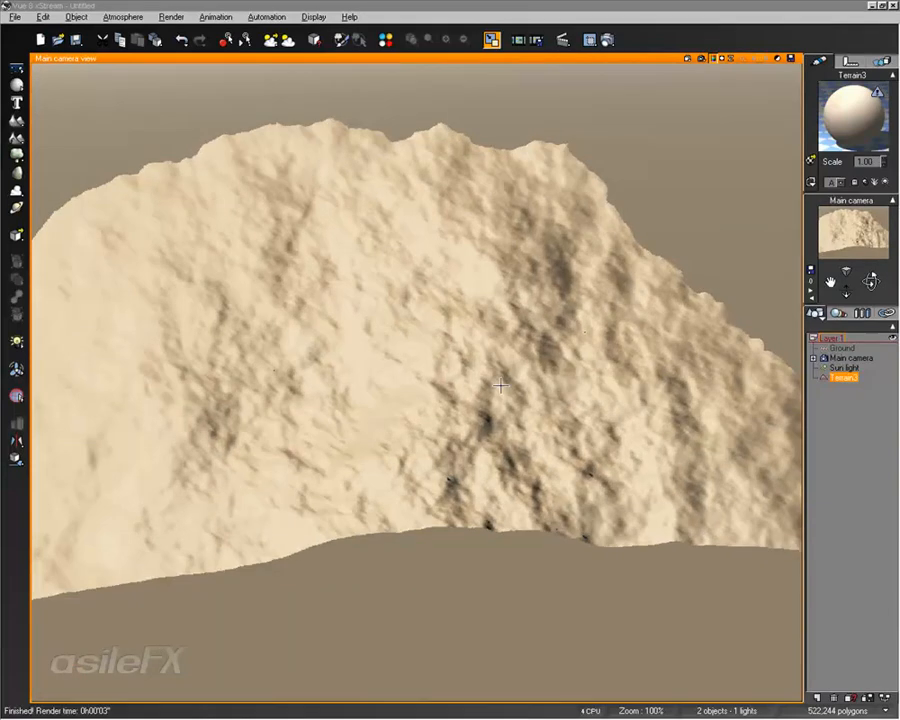
left_click(494, 290)
Step: Delete the skin-only terrain and add a new standard terrain, framing it in the main camera view
key("Delete")
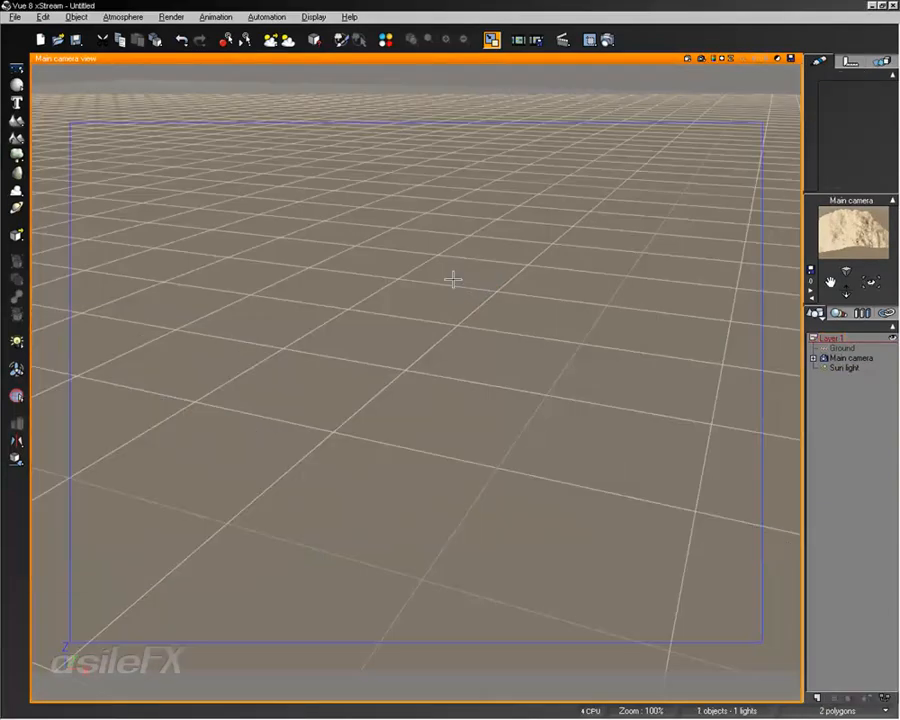
left_click(16, 120)
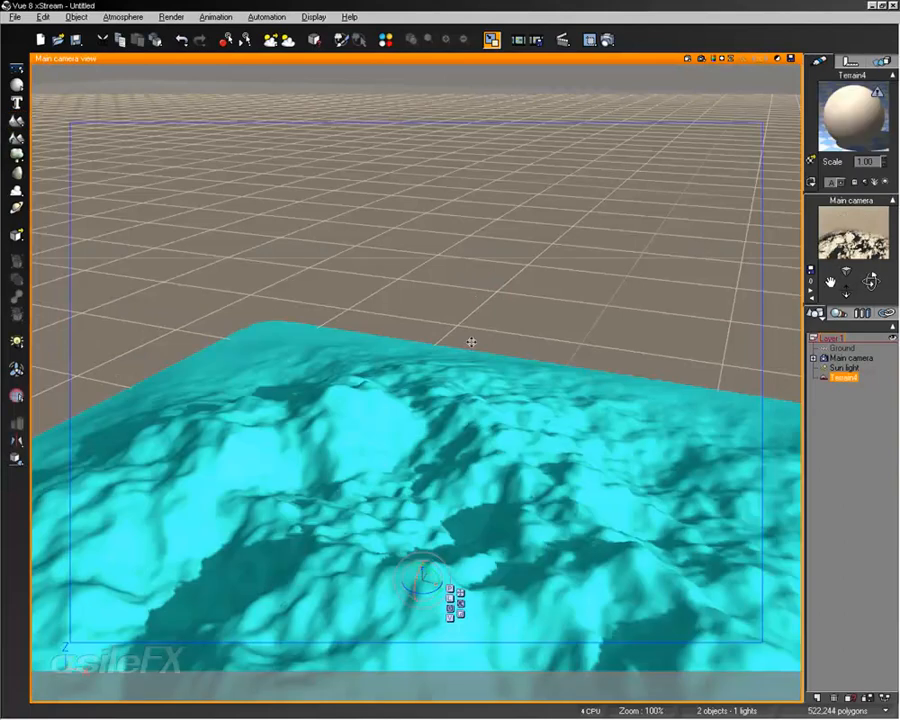
right_click_drag(471, 342, 500, 470)
Step: Open the new terrain in the Terrain Editor and activate the 2D Raise brush
double_click(477, 385)
right_click_drag(477, 385, 556, 310)
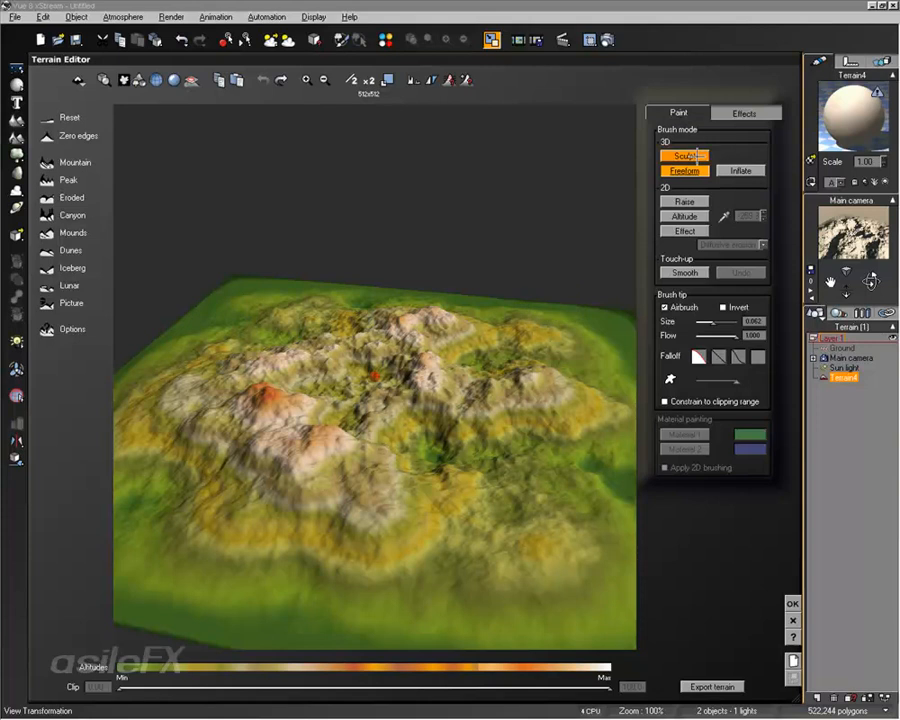
left_click(686, 202)
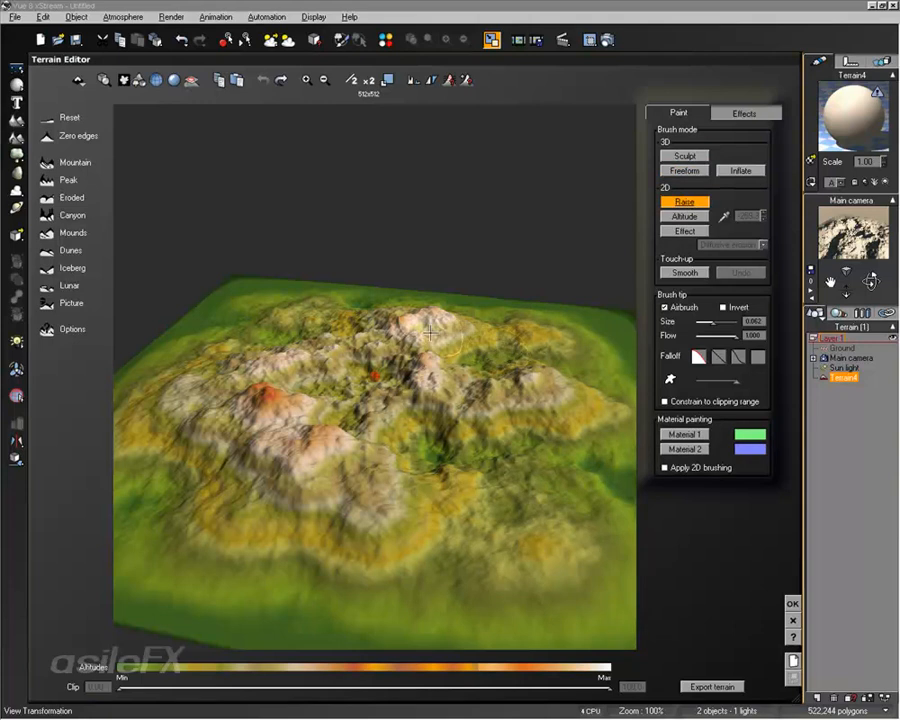
Step: Examine the terrain in the Terrain Editor from different angles and zoom levels
left_click_drag(434, 424, 456, 424)
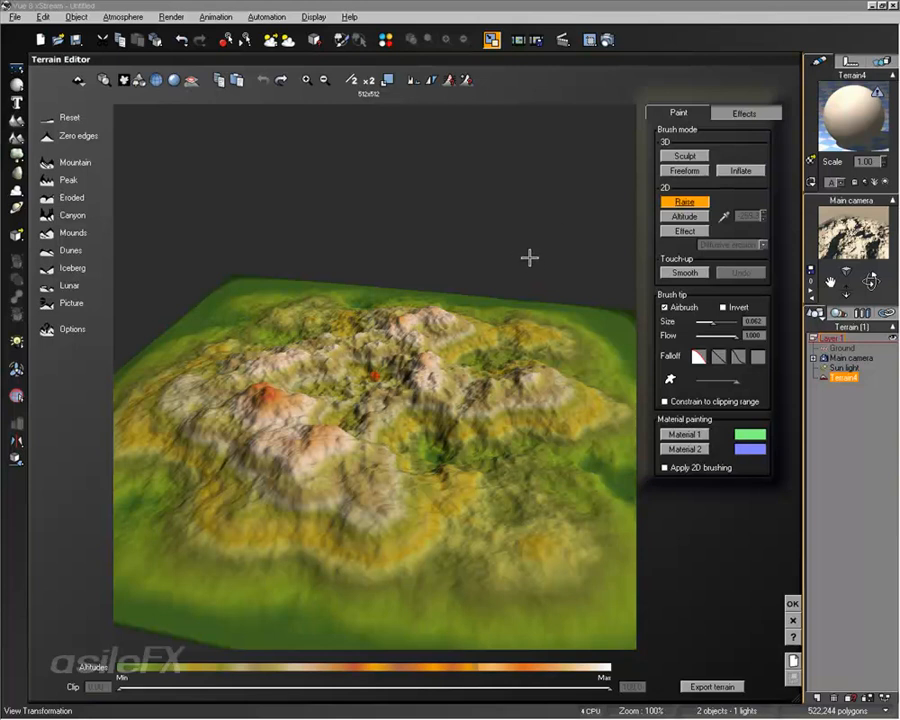
right_click_drag(530, 257, 437, 407)
right_click_drag(442, 307, 441, 309)
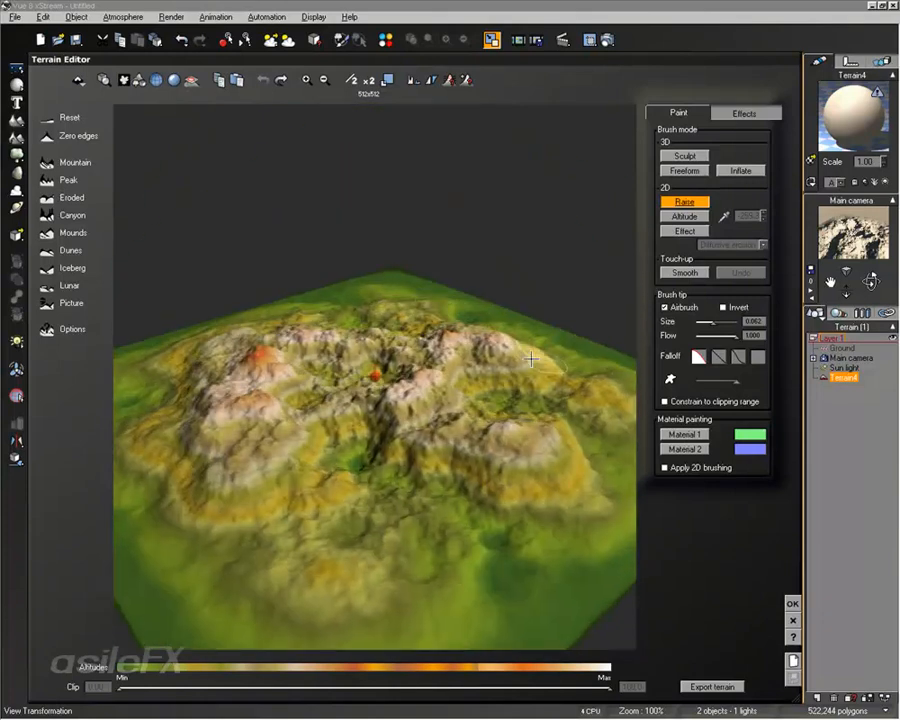
right_click_drag(463, 382, 403, 415)
mouse_move(403, 415)
middle_mouse_down()
mouse_move(416, 433)
mouse_move(307, 392)
mouse_move(420, 434)
mouse_move(397, 411)
middle_mouse_up()
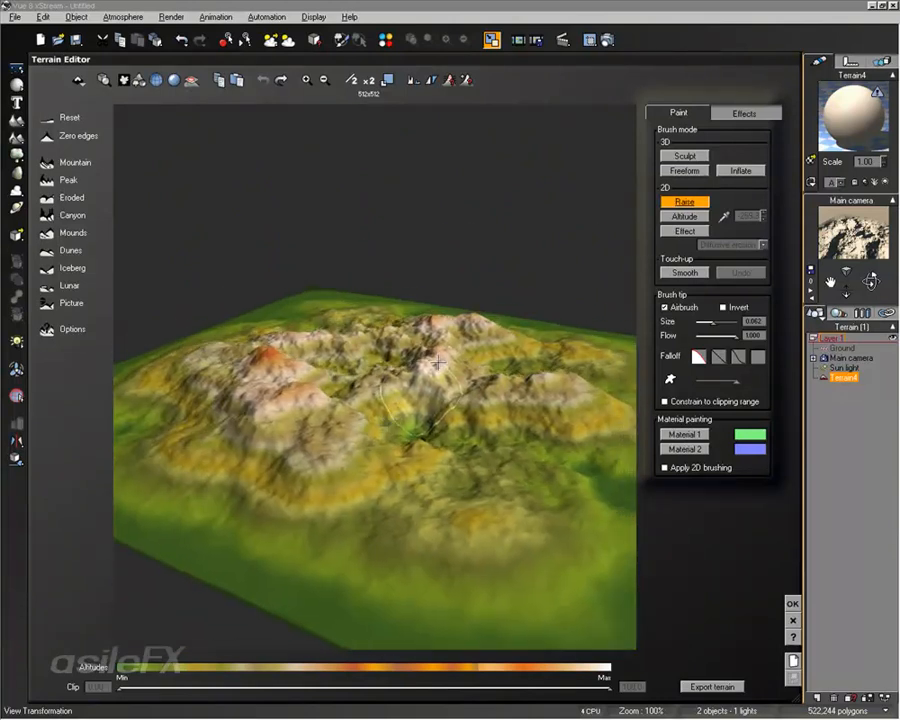
scroll(438, 362, "up", 3)
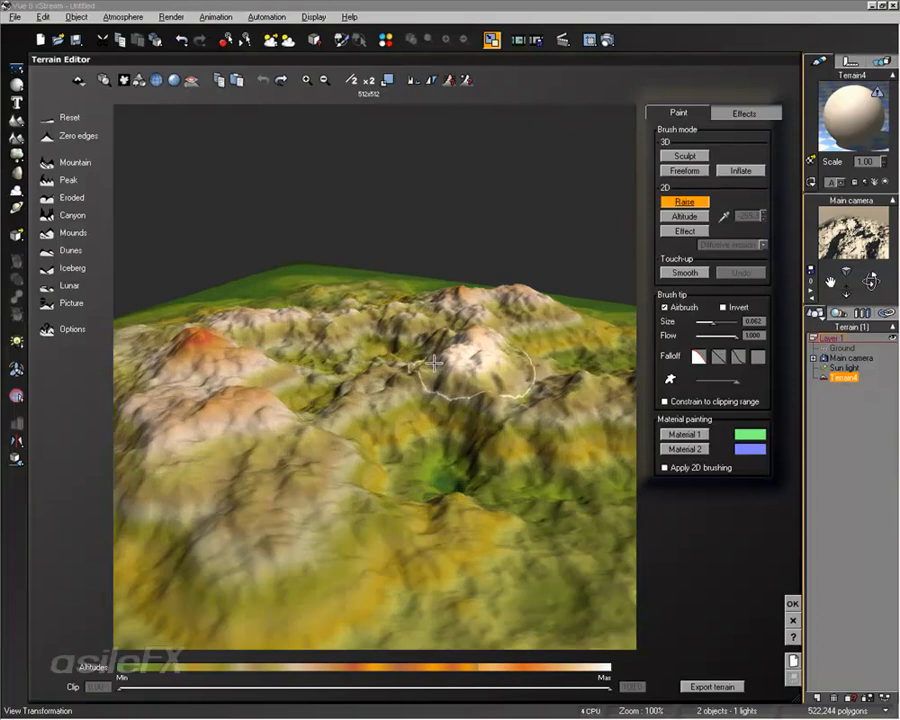
scroll(425, 384, "down", 3)
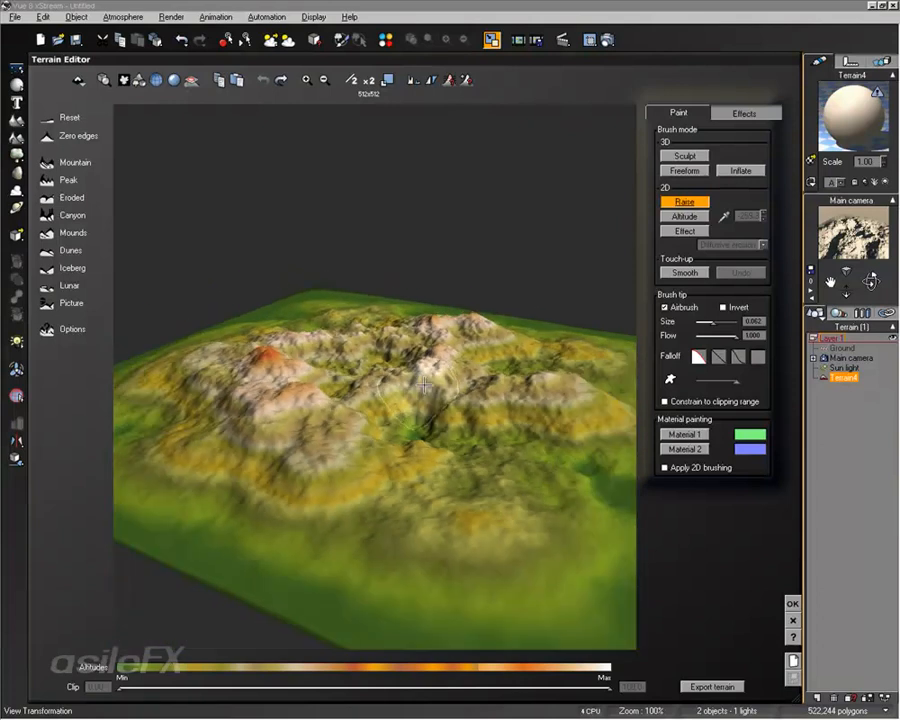
right_click_drag(485, 327, 396, 325)
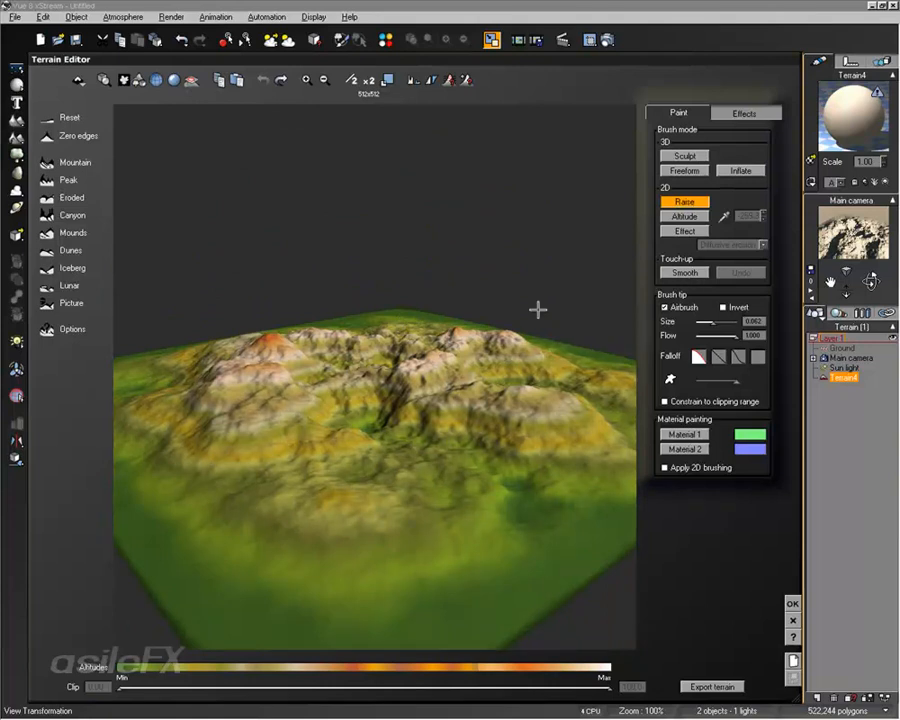
mouse_move(538, 310)
right_mouse_down()
mouse_move(558, 398)
mouse_move(543, 355)
right_mouse_up()
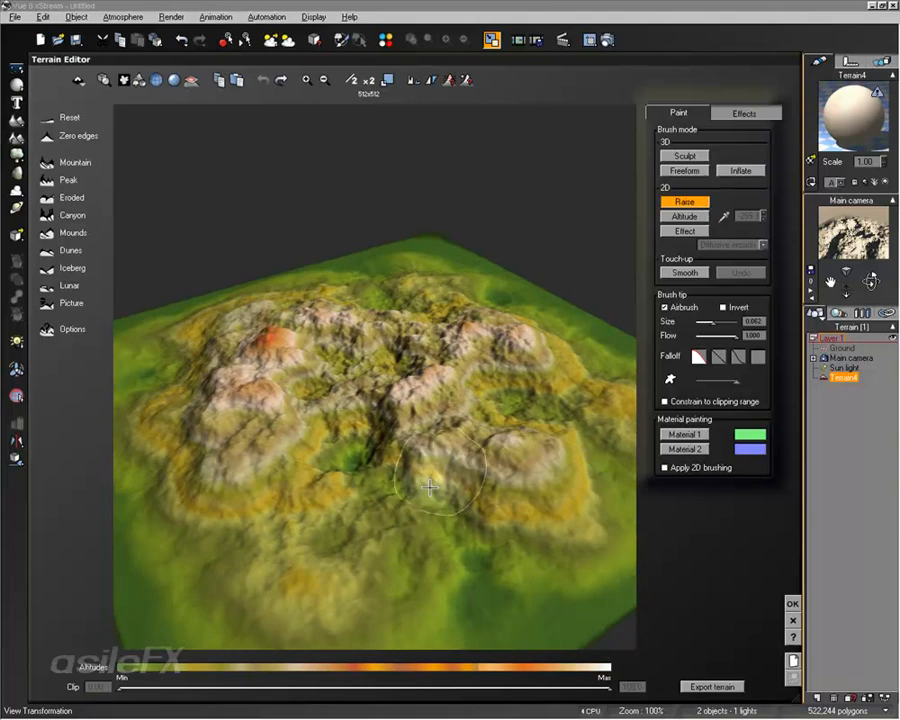
Step: Raise ground along the terrain's front slopes with the Raise brush, reducing the brush size to about 0.030
left_click(403, 532)
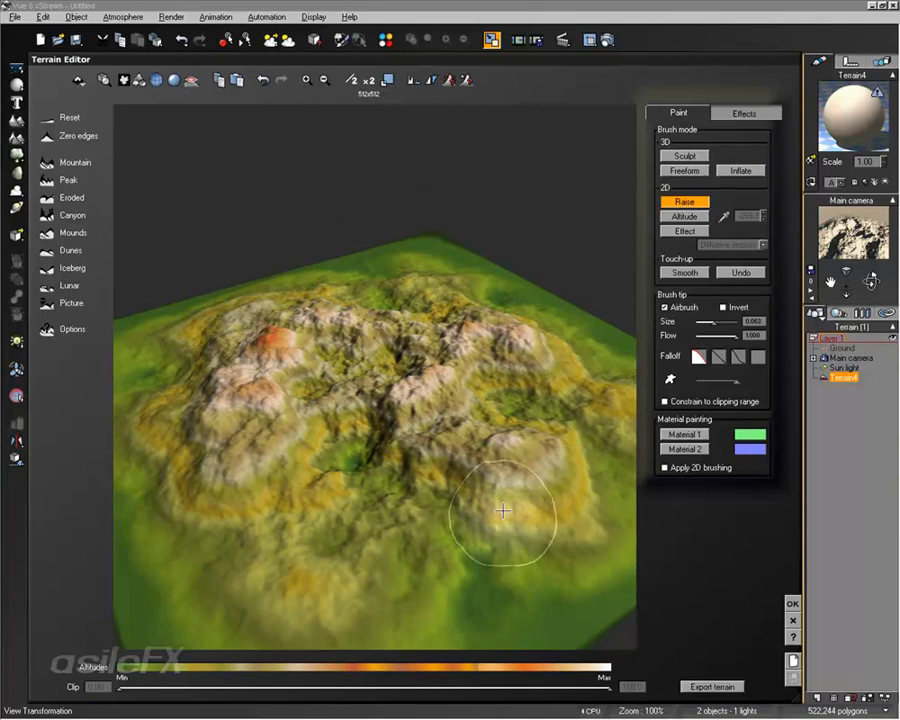
mouse_move(503, 511)
right_mouse_down()
mouse_move(530, 475)
mouse_move(532, 432)
right_mouse_up()
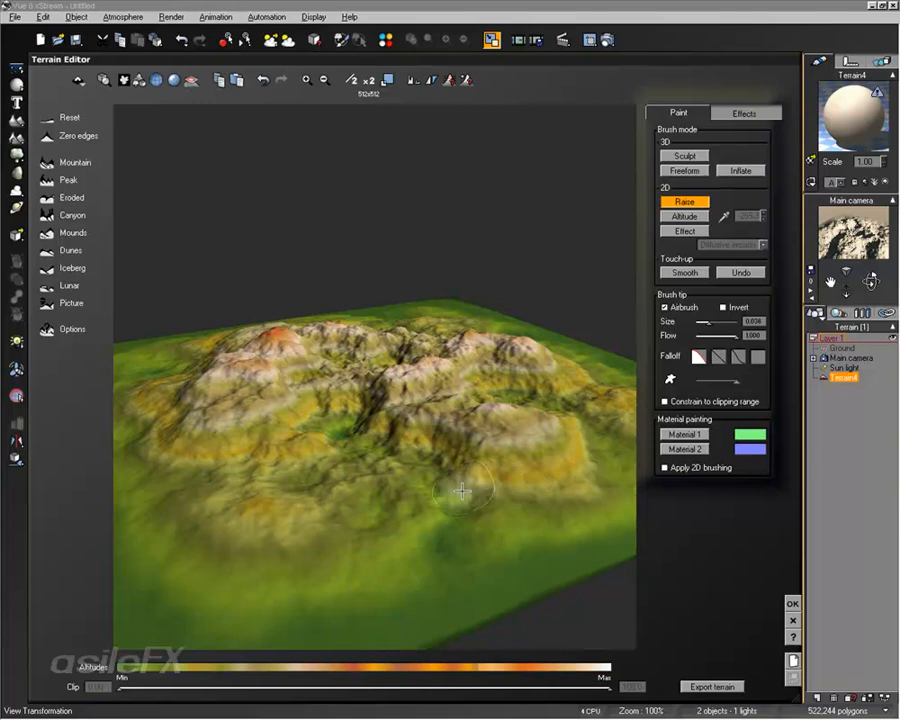
scroll(578, 461, "up", 2)
right_click_drag(578, 461, 471, 471)
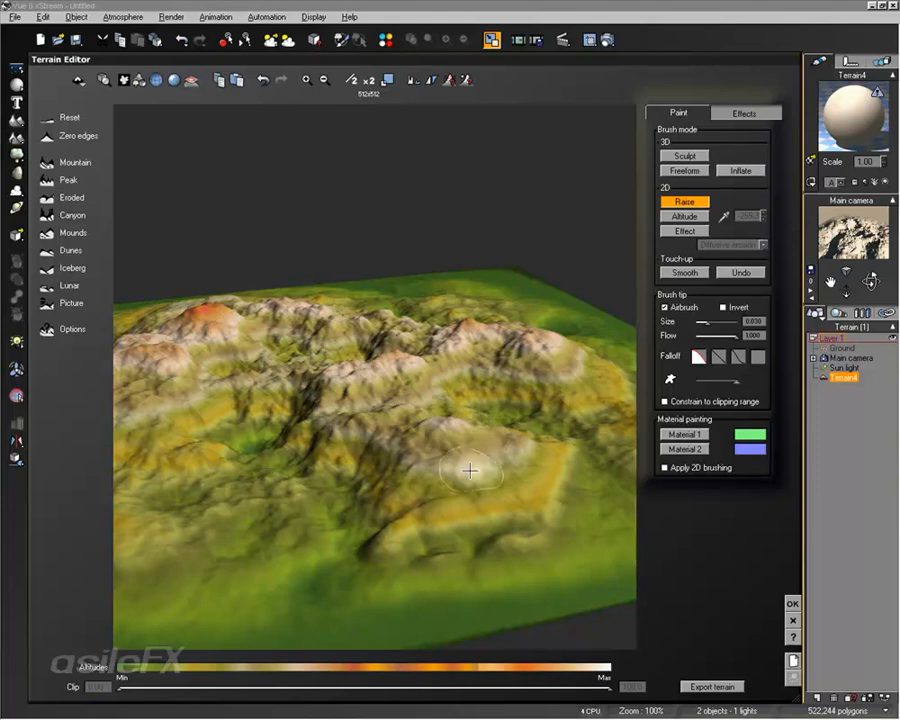
mouse_move(464, 471)
right_mouse_down("ctrl")
mouse_move(677, 411)
mouse_move(366, 466)
mouse_move(161, 533)
mouse_move(92, 535)
mouse_move(442, 436)
mouse_move(345, 458)
mouse_move(428, 442)
mouse_move(410, 449)
mouse_move(593, 438)
mouse_move(820, 380)
mouse_move(311, 464)
mouse_move(5, 545)
mouse_move(560, 432)
mouse_move(368, 468)
right_mouse_up("ctrl")
left_click_drag(428, 454, 469, 446)
mouse_move(469, 446)
right_mouse_down("shift")
mouse_move(428, 428)
mouse_move(615, 370)
mouse_move(484, 412)
right_mouse_up("shift")
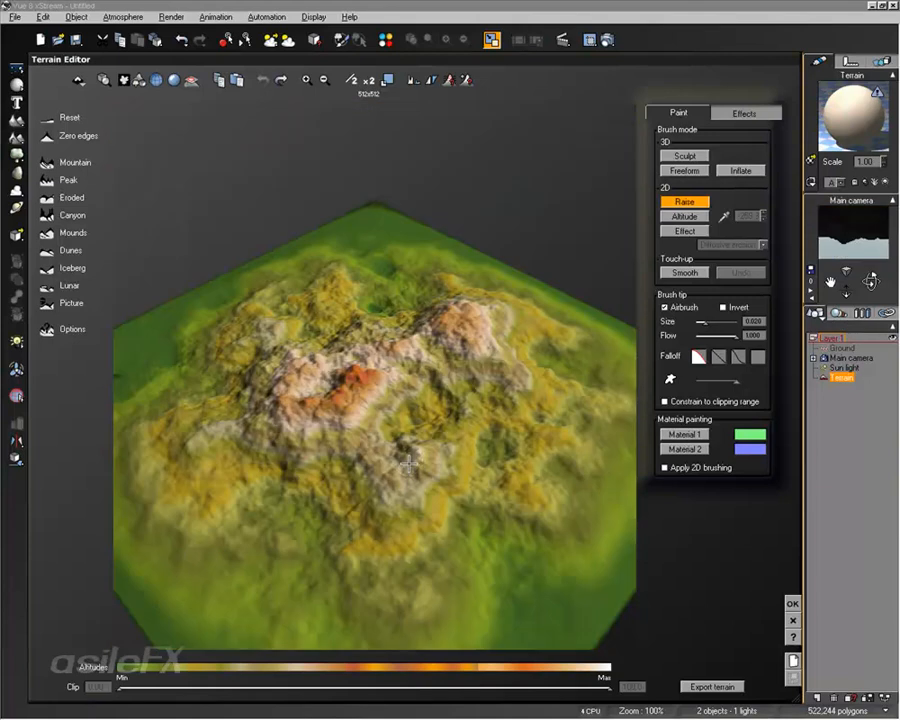
Step: Raise a chain of small mounds down the terrain's front slope with a 0.020 brush and inspect them from several angles
right_click_drag(433, 443, 396, 401)
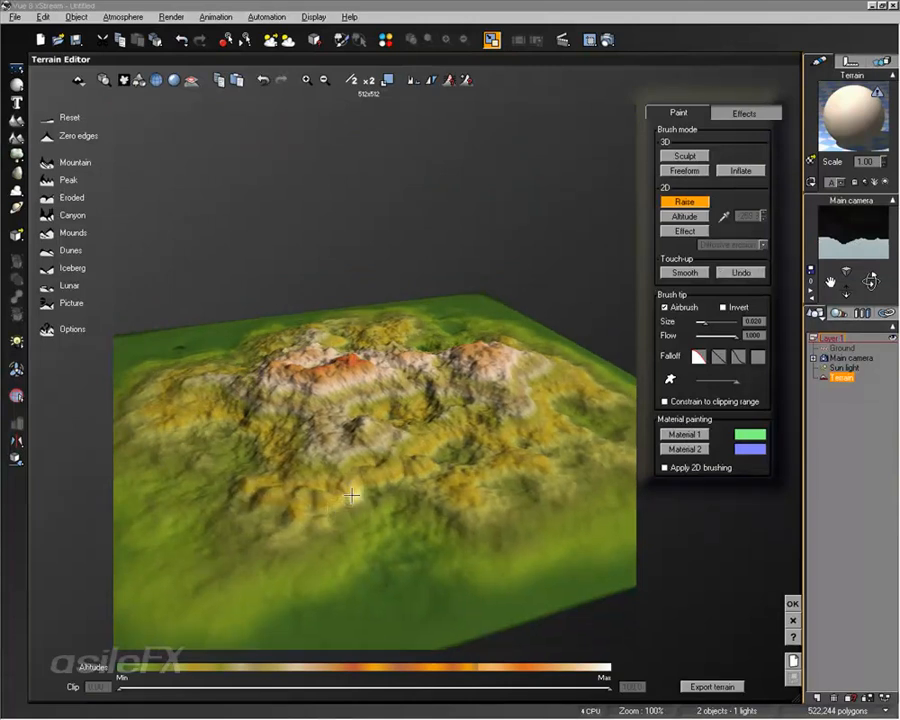
right_click_drag(353, 494, 367, 470)
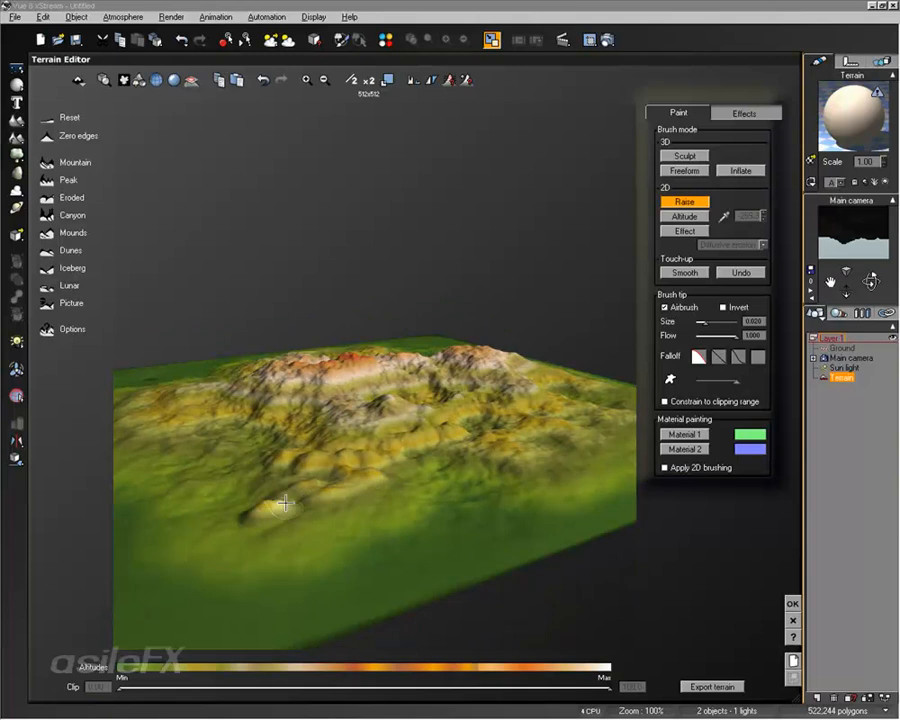
right_click_drag(427, 462, 447, 450)
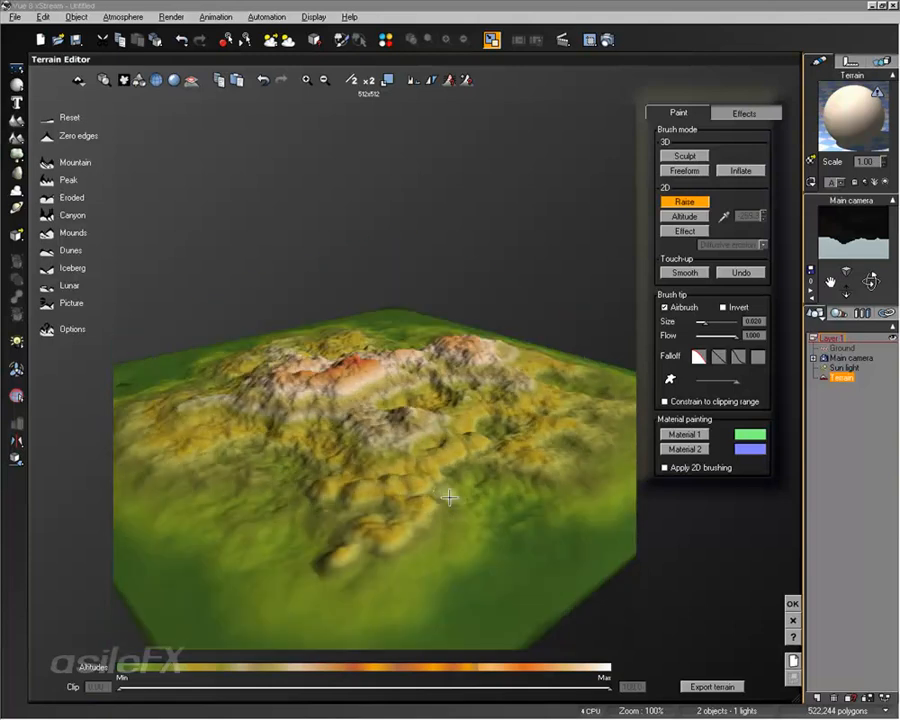
right_click_drag(449, 497, 596, 514)
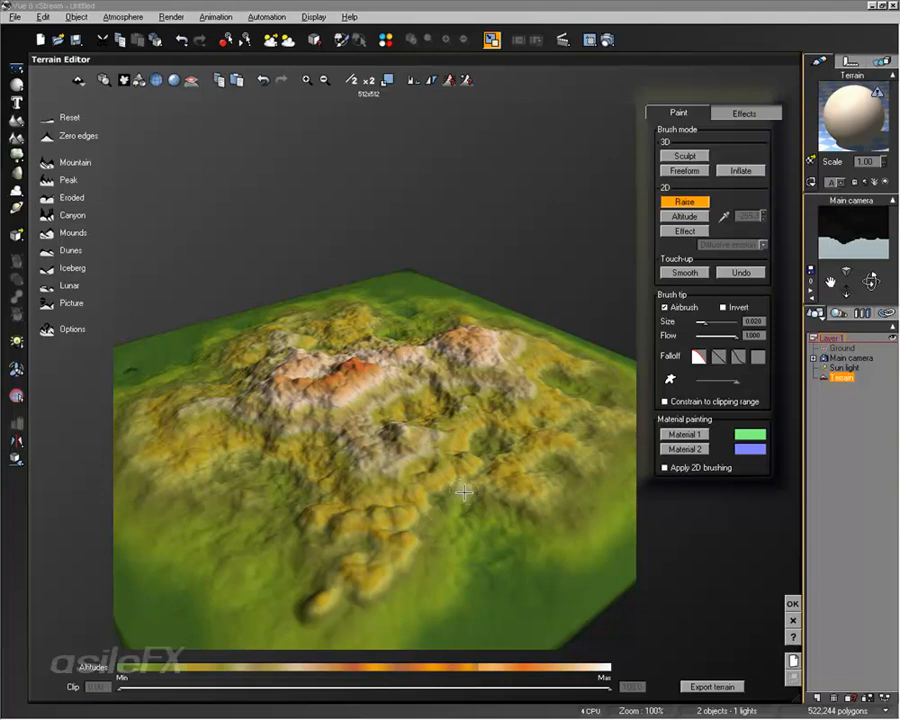
right_click_drag(448, 494, 447, 465)
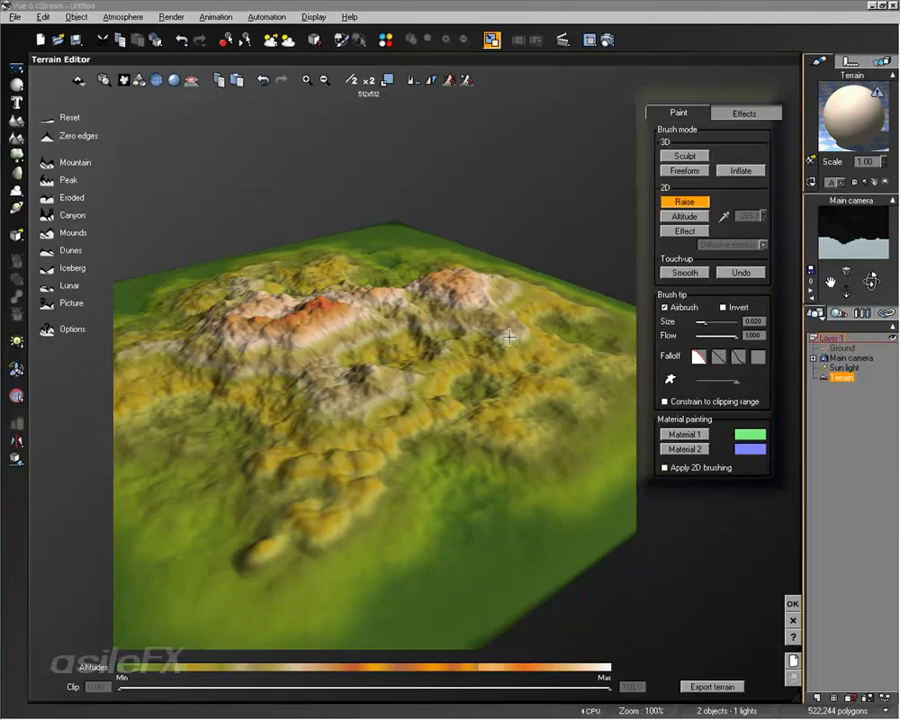
right_click_drag(420, 476, 437, 462)
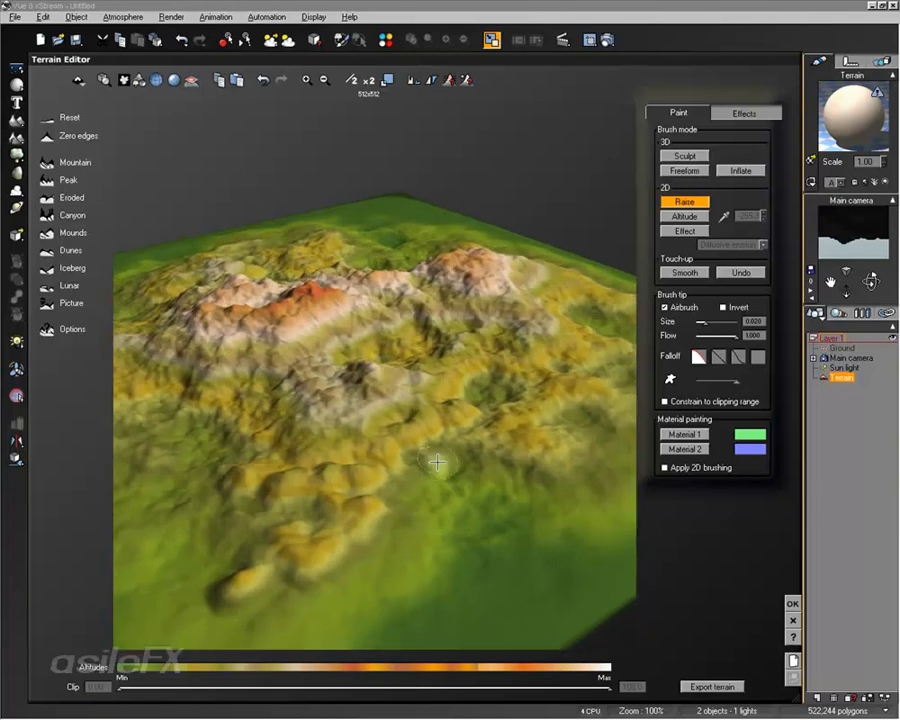
Step: Try small and large Raise brush sizes over the terrain, from about 0.031 to 0.245, and settle on about 0.060
scroll(432, 484, "up", 5)
scroll(433, 482, "down", 3)
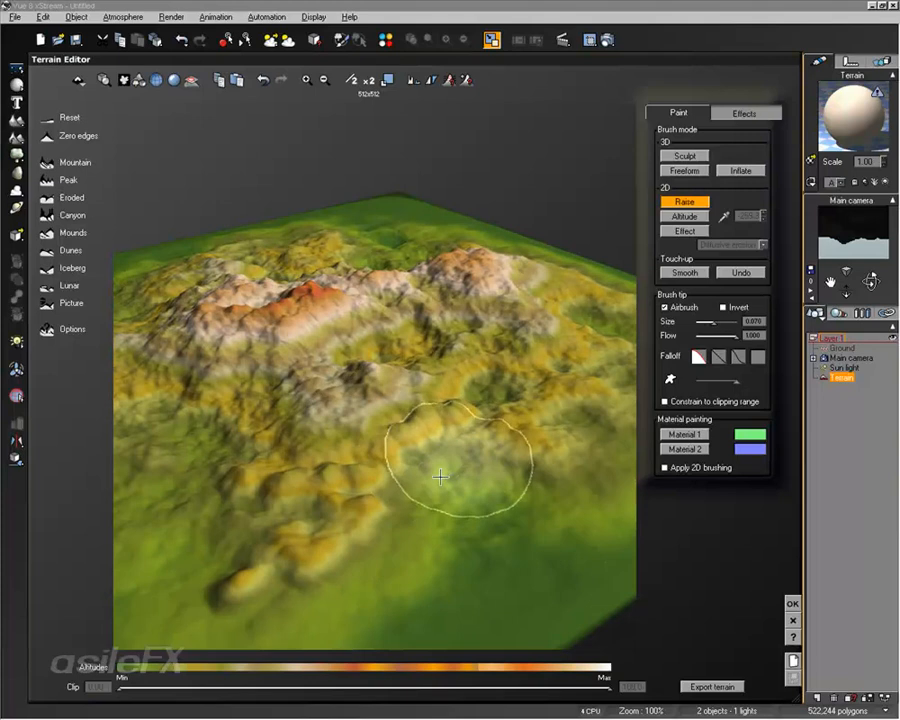
scroll(440, 476, "up", 5)
scroll(438, 470, "down", 3)
scroll(437, 461, "up", 2)
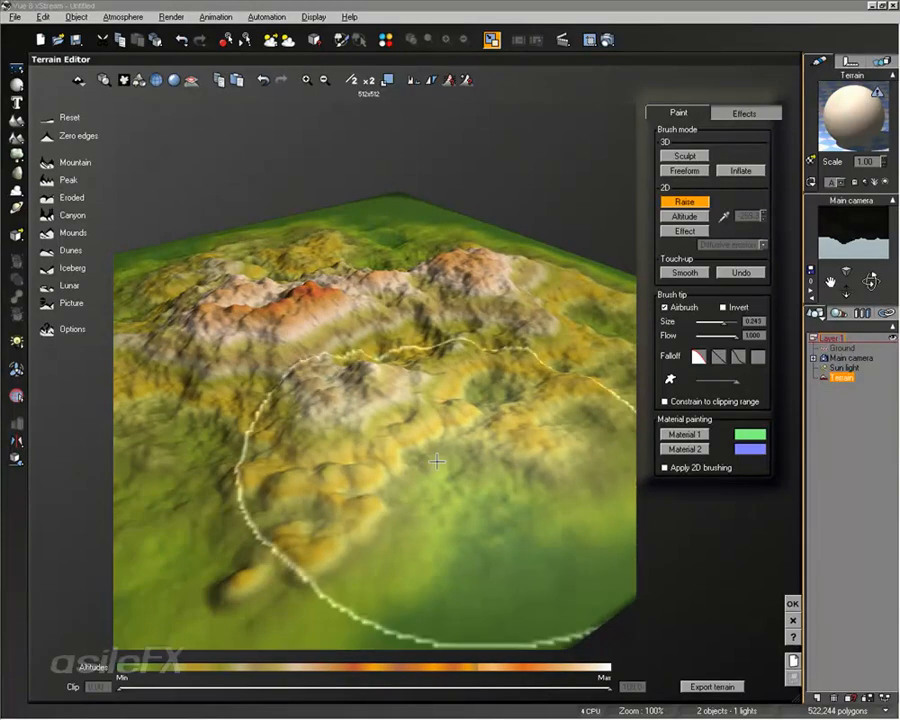
scroll(437, 461, "down", 4)
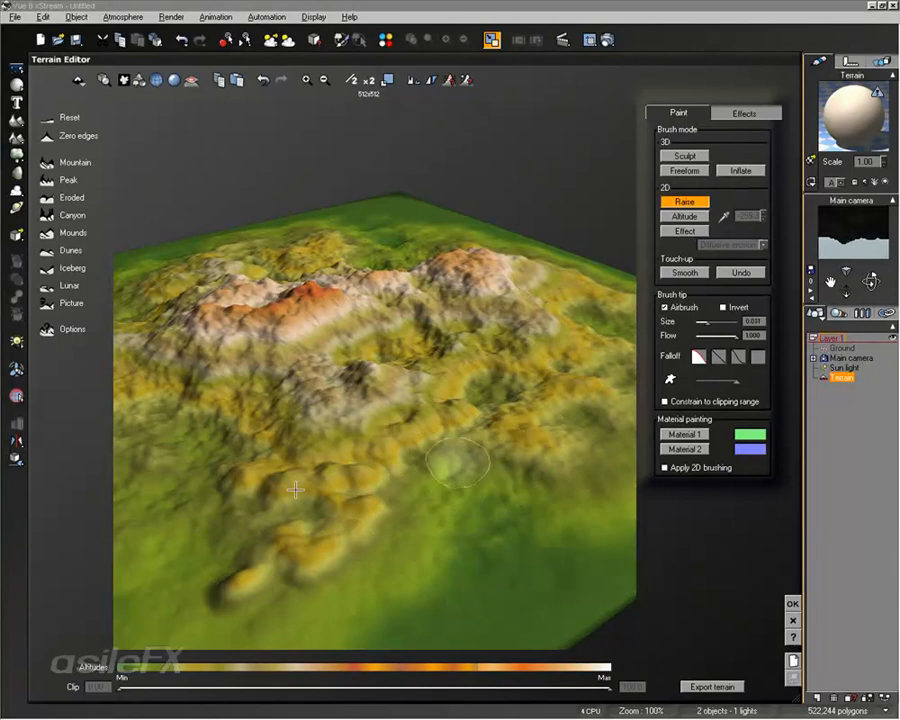
scroll(295, 489, "up", 5)
scroll(295, 489, "down", 6)
scroll(331, 470, "up", 2)
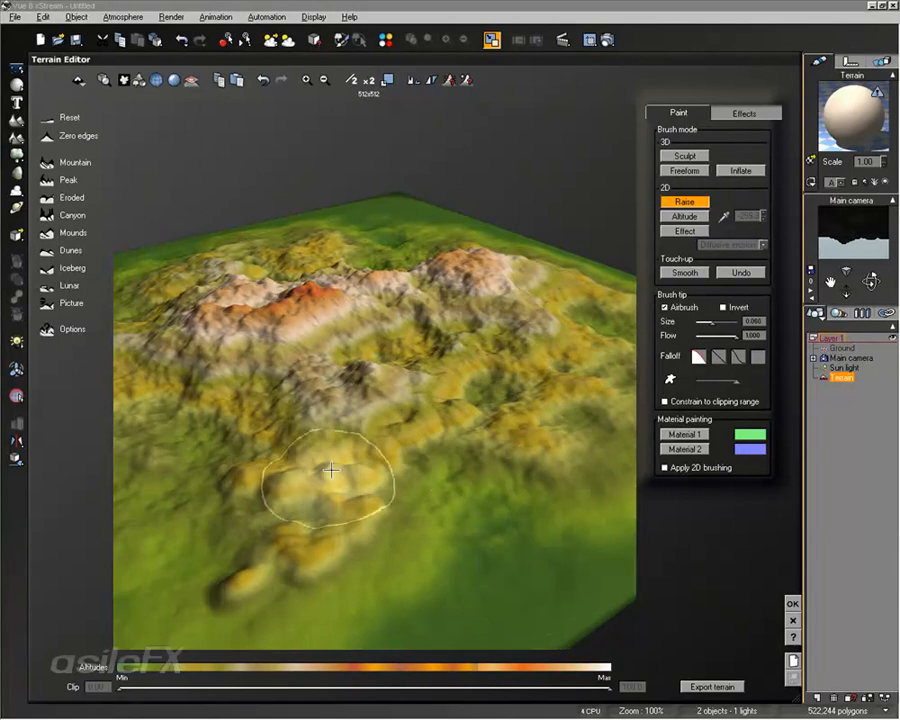
Step: Build the mounds, central slopes and peaks into broad high ridges with the Raise brush, varying its size down to about 0.037
mouse_move(331, 470)
left_mouse_down()
mouse_move(378, 500)
mouse_move(466, 418)
mouse_move(438, 488)
mouse_move(468, 481)
left_mouse_up()
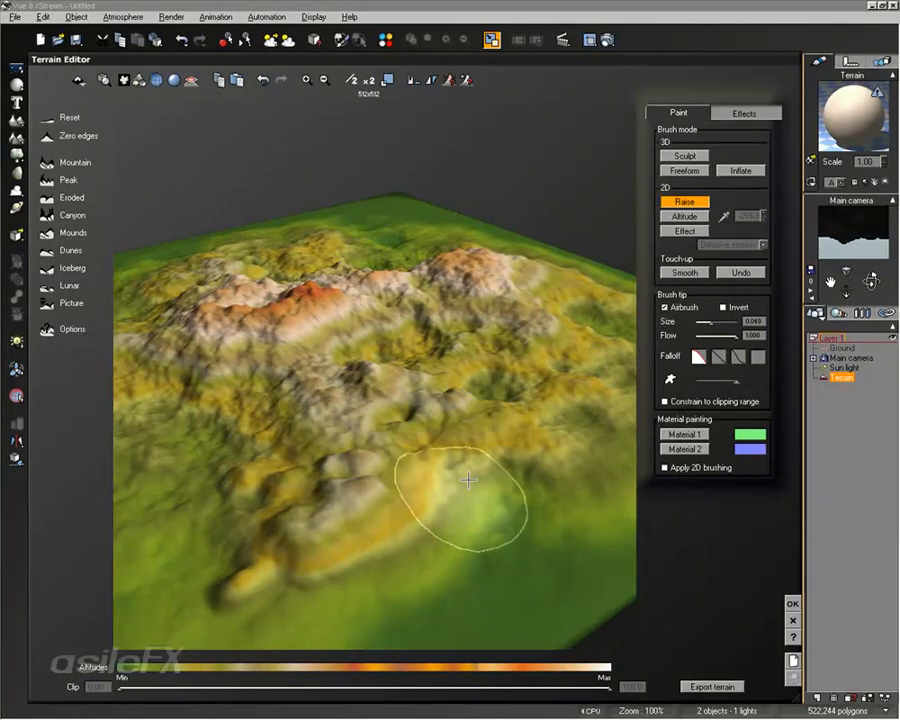
scroll(468, 480, "up", 6)
mouse_move(560, 450)
left_mouse_down()
mouse_move(524, 438)
mouse_move(436, 476)
mouse_move(363, 282)
mouse_move(352, 375)
left_mouse_up()
scroll(312, 362, "down", 8)
scroll(326, 355, "up", 1)
mouse_move(272, 325)
left_mouse_down()
mouse_move(297, 299)
mouse_move(290, 385)
mouse_move(404, 408)
mouse_move(541, 342)
left_mouse_up()
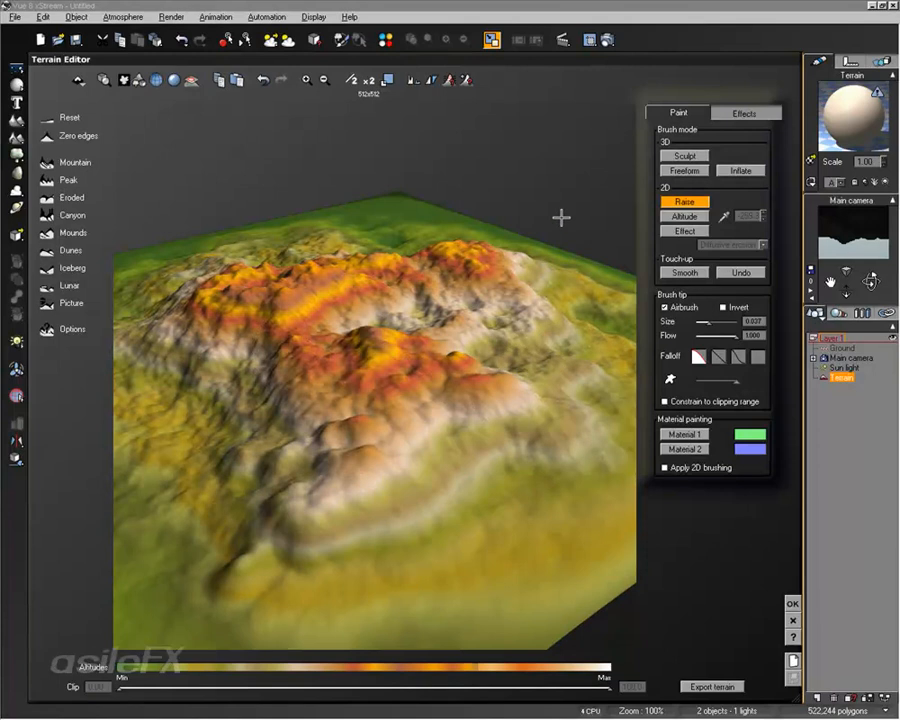
mouse_move(561, 217)
right_mouse_down()
mouse_move(425, 390)
mouse_move(402, 245)
right_mouse_up()
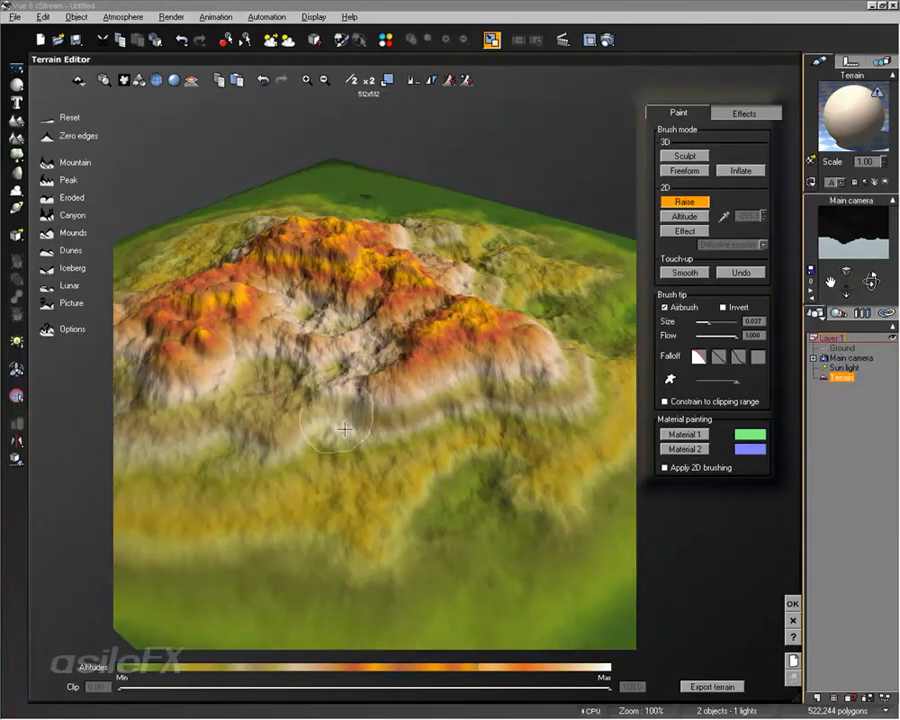
right_click_drag(432, 385, 446, 364)
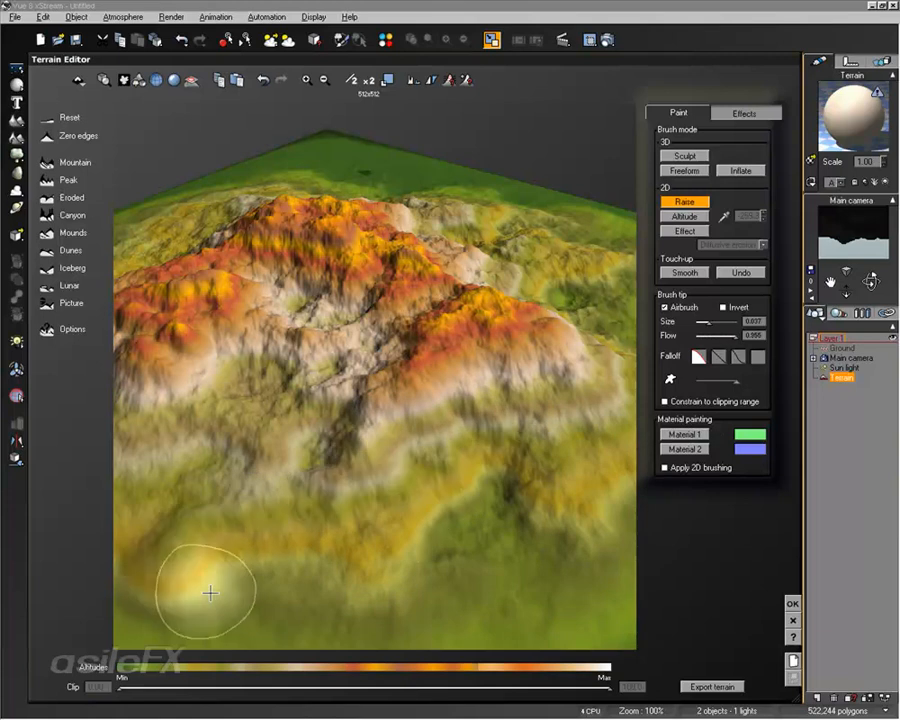
Step: Raise the whole terrain with a very large Raise brush and build a small mound on the front slope with a 0.027 brush
left_click_drag(708, 323, 735, 323)
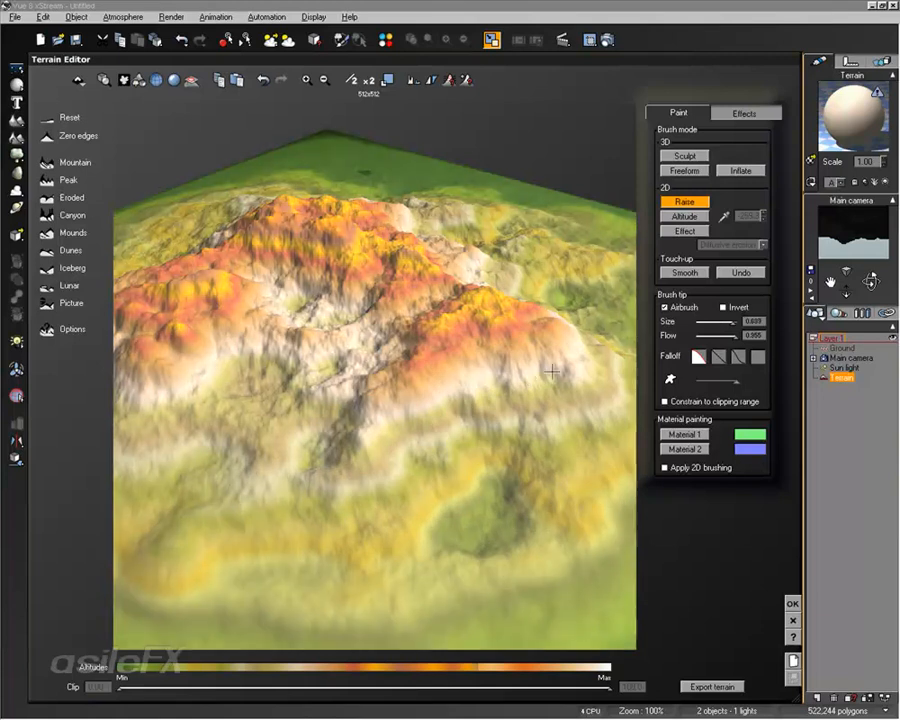
left_click_drag(459, 380, 466, 391)
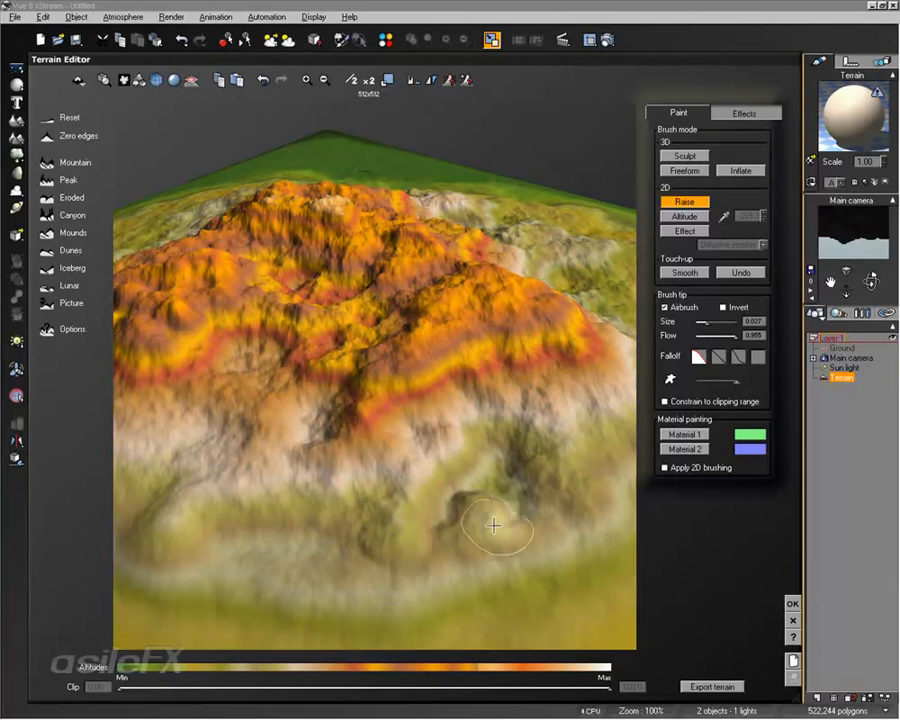
left_click_drag(496, 527, 526, 543)
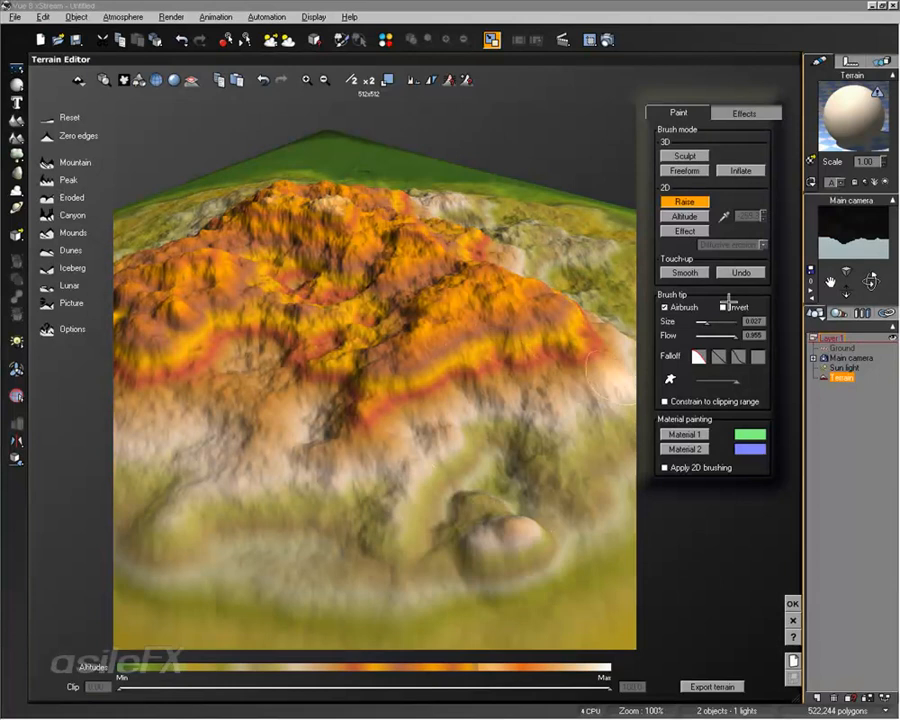
Step: Invert the 0.027 Raise brush and dig hollows into the slope below the high ridge
right_click_drag(500, 388, 635, 378)
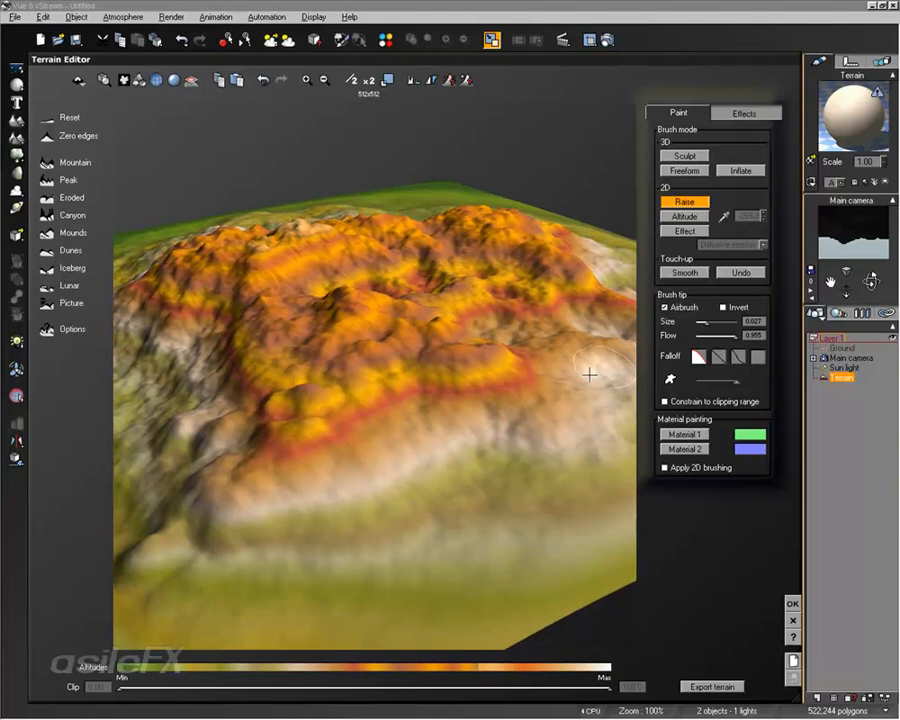
mouse_move(326, 476)
left_mouse_down("ctrl")
mouse_move(394, 482)
mouse_move(438, 472)
mouse_move(496, 430)
mouse_move(540, 512)
left_mouse_up("ctrl")
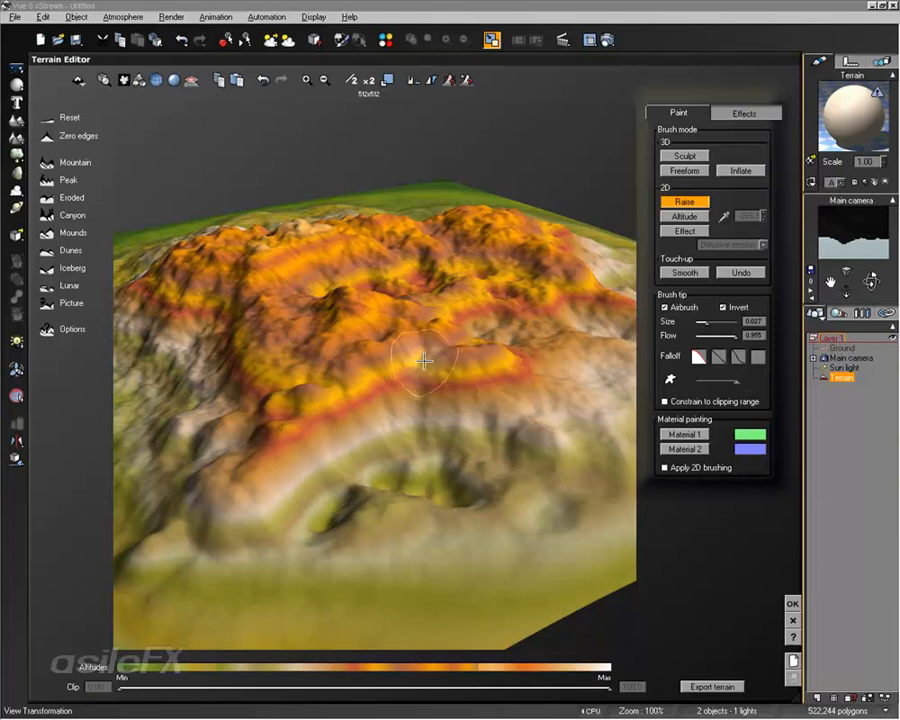
mouse_move(508, 314)
right_mouse_down()
mouse_move(416, 378)
mouse_move(414, 361)
right_mouse_up()
mouse_move(498, 336)
left_mouse_down("ctrl")
mouse_move(518, 370)
mouse_move(536, 364)
mouse_move(470, 415)
mouse_move(484, 369)
mouse_move(522, 376)
mouse_move(468, 420)
mouse_move(457, 483)
mouse_move(449, 475)
mouse_move(477, 427)
mouse_move(416, 438)
mouse_move(459, 439)
mouse_move(461, 447)
mouse_move(380, 280)
mouse_move(504, 420)
mouse_move(664, 249)
left_mouse_up("ctrl")
Step: Use the Altitude brush at size 0.124 and sample a target altitude of 52.52 from the ridge's front slope
scroll(450, 467, "up", 10)
scroll(452, 466, "down", 6)
scroll(451, 466, "up", 1)
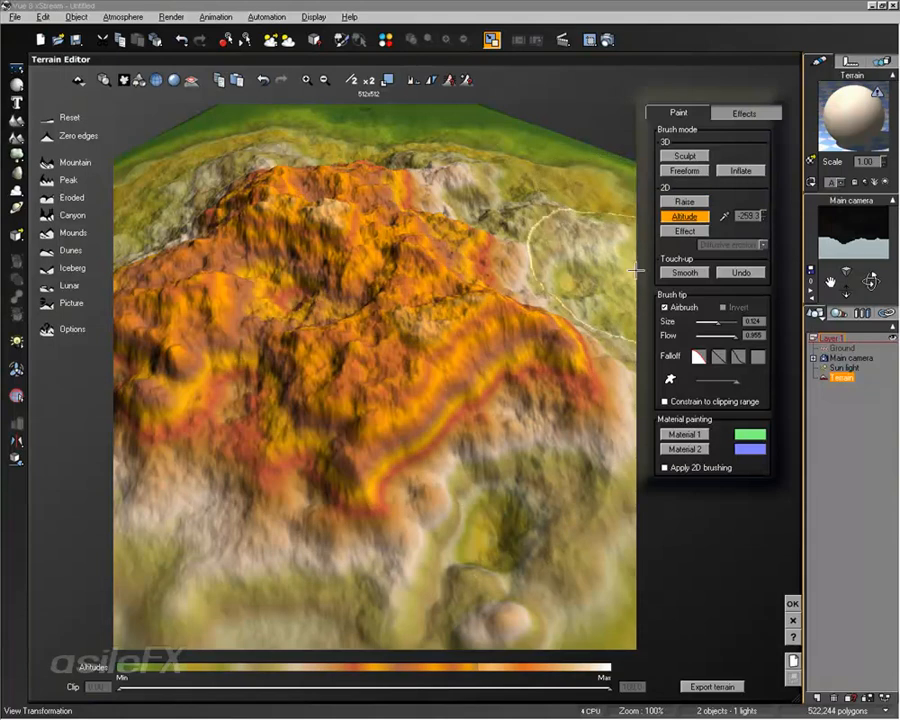
right_click_drag(518, 382, 413, 346)
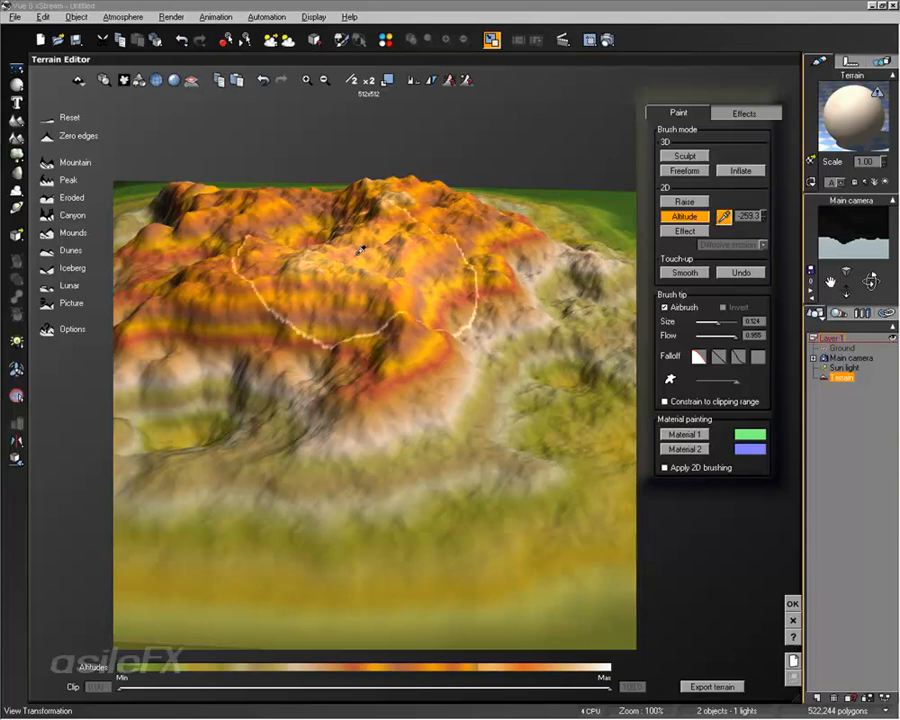
left_click(383, 358)
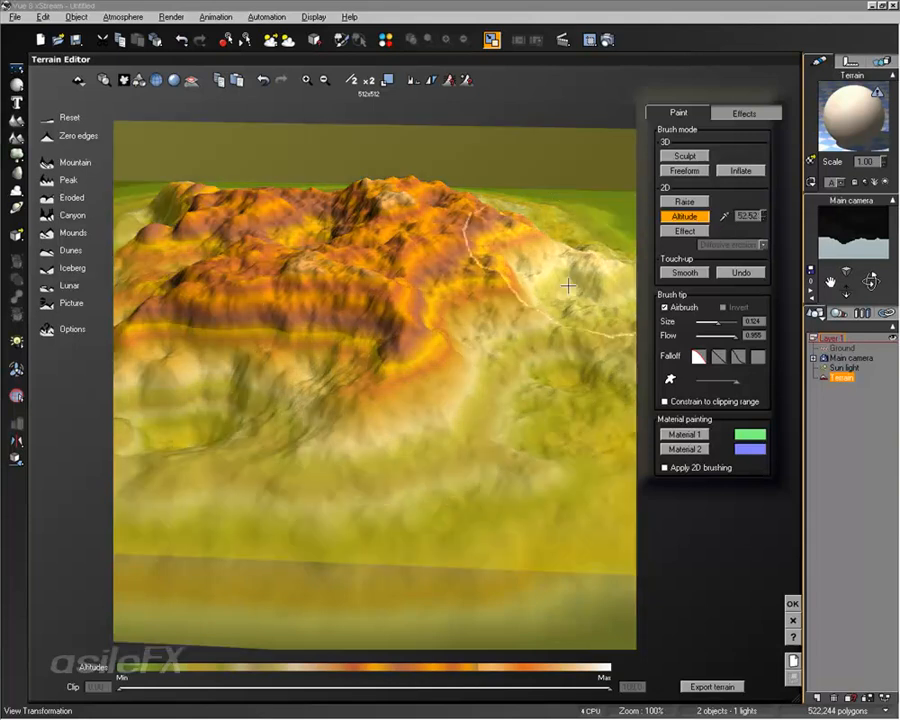
right_click_drag(549, 408, 502, 316)
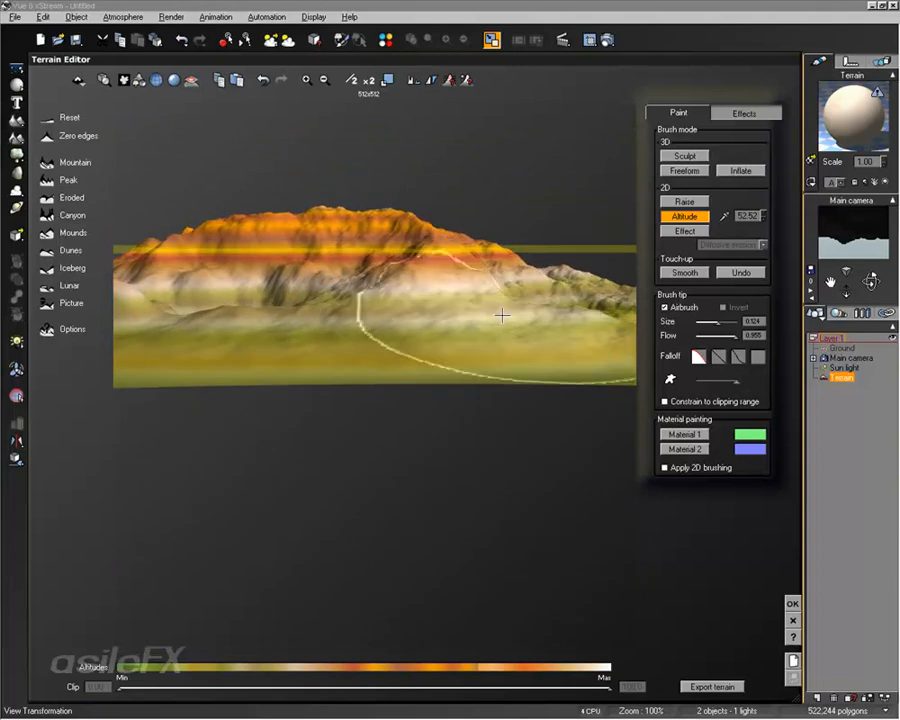
mouse_move(435, 221)
right_mouse_down()
mouse_move(476, 390)
mouse_move(456, 340)
right_mouse_up()
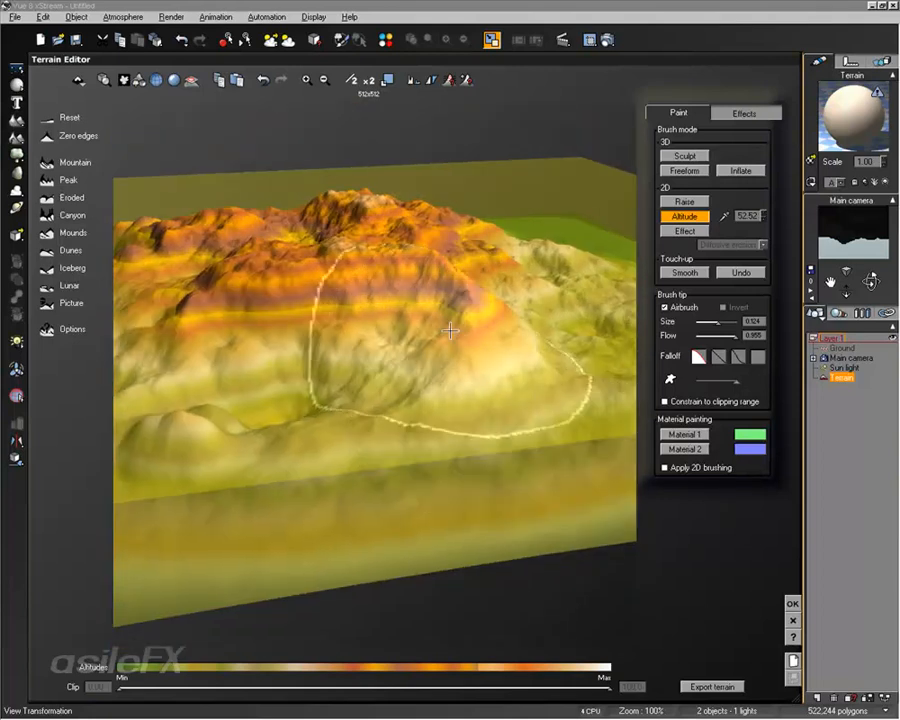
Step: Level the slopes and mounds around the ridge toward altitude 52.52 with the Altitude brush, reducing its size from 0.124 to 0.037
mouse_move(462, 300)
right_mouse_down()
mouse_move(462, 321)
mouse_move(357, 364)
right_mouse_up()
mouse_move(446, 321)
right_mouse_down()
mouse_move(410, 307)
mouse_move(411, 268)
mouse_move(418, 300)
right_mouse_up()
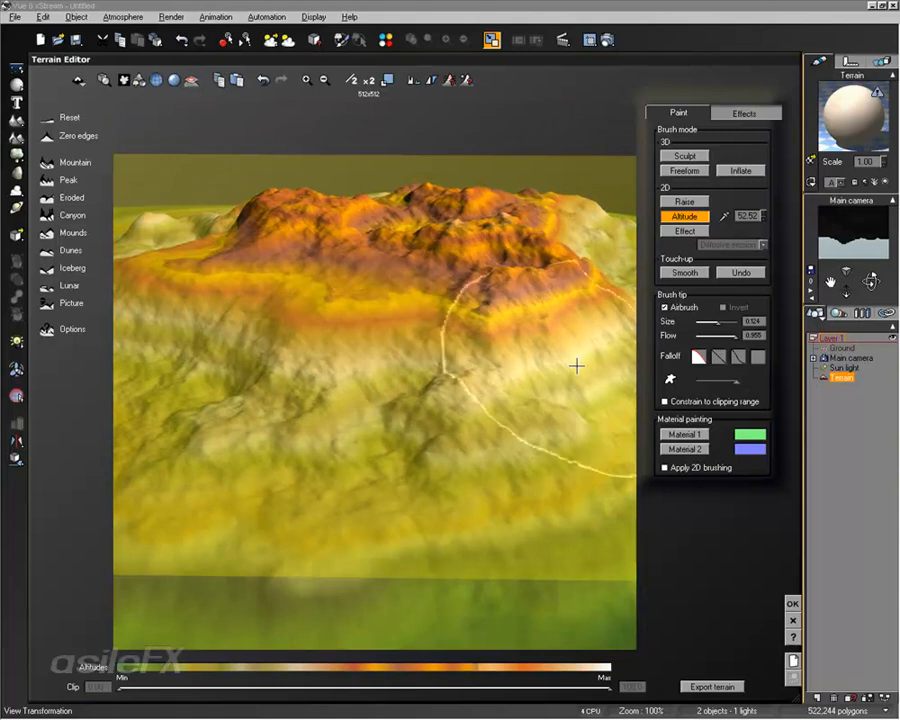
mouse_move(533, 302)
left_mouse_down()
mouse_move(450, 372)
mouse_move(345, 293)
mouse_move(211, 392)
mouse_move(428, 269)
left_mouse_up()
mouse_move(428, 269)
right_mouse_down()
mouse_move(392, 360)
mouse_move(448, 273)
mouse_move(440, 315)
mouse_move(394, 343)
right_mouse_up()
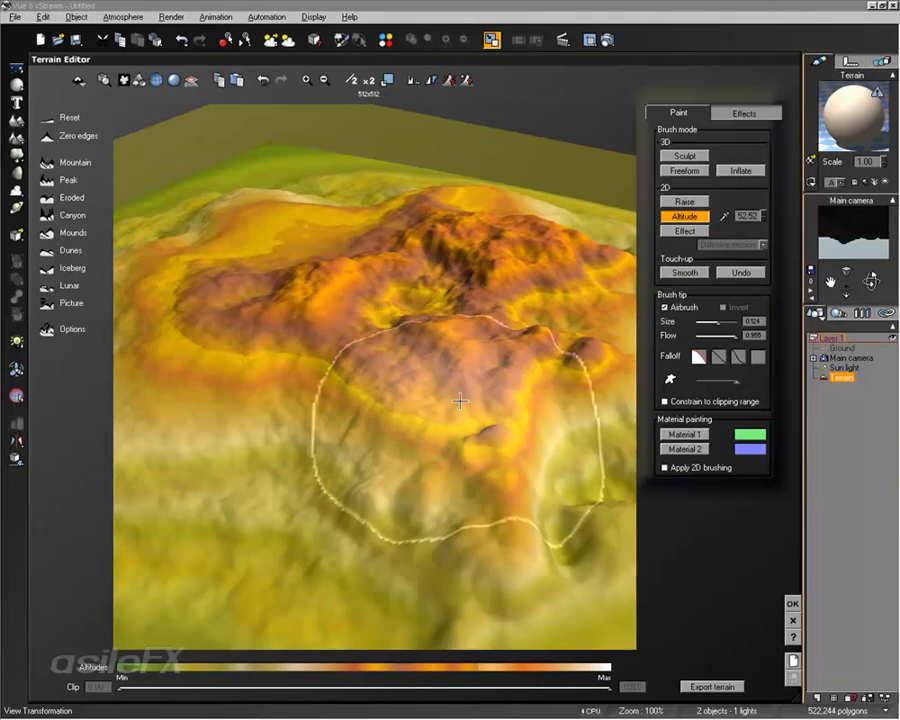
mouse_move(478, 404)
right_mouse_down()
mouse_move(460, 321)
mouse_move(472, 342)
mouse_move(402, 452)
right_mouse_up()
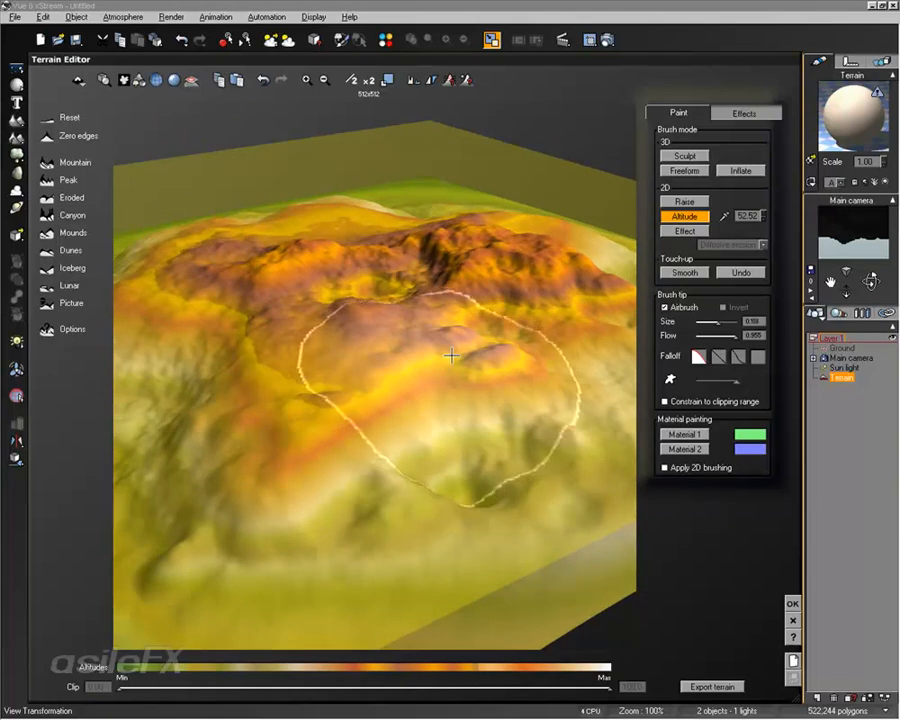
mouse_move(451, 355)
left_mouse_down()
mouse_move(348, 373)
mouse_move(386, 371)
left_mouse_up()
mouse_move(362, 480)
left_mouse_down()
mouse_move(319, 480)
mouse_move(396, 440)
left_mouse_up()
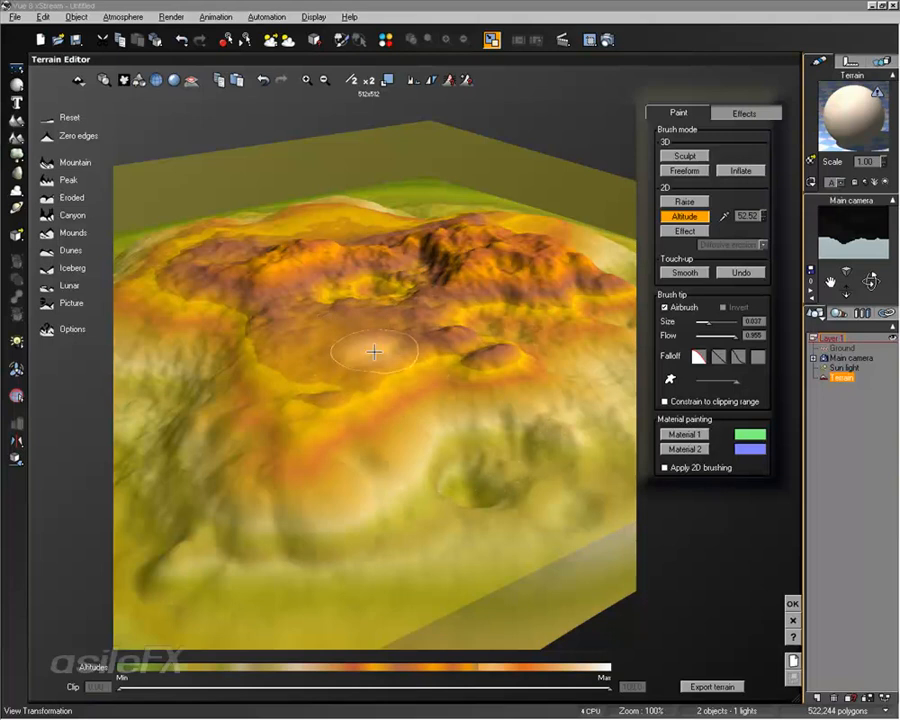
Step: Set the Effect brush to Cracks and paint cracks along the plateau's edge at size 0.037
left_click(690, 227)
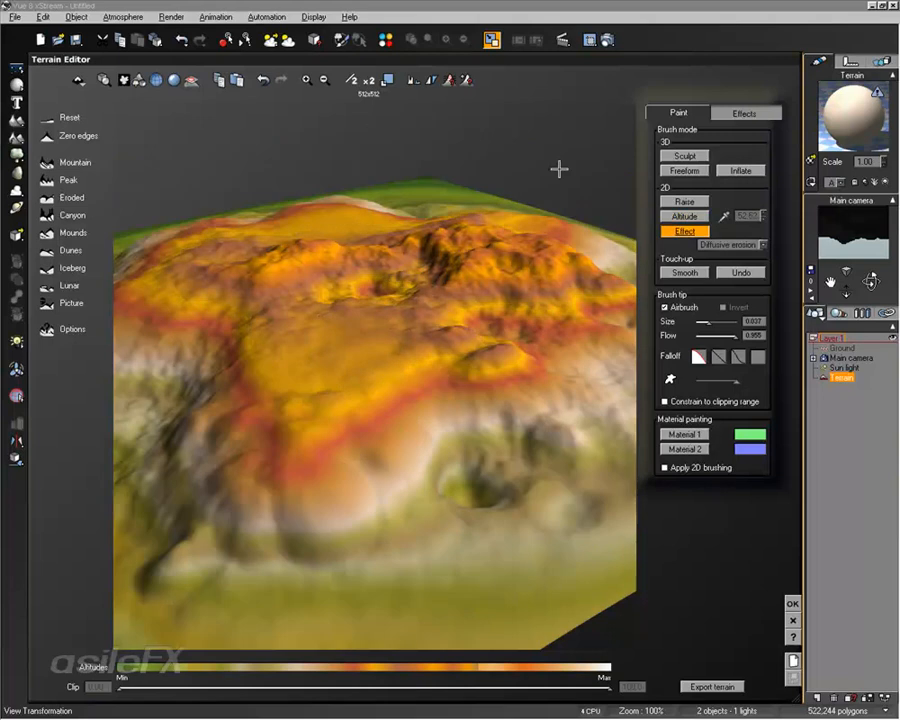
mouse_move(559, 169)
right_mouse_down()
mouse_move(513, 343)
mouse_move(570, 287)
right_mouse_up()
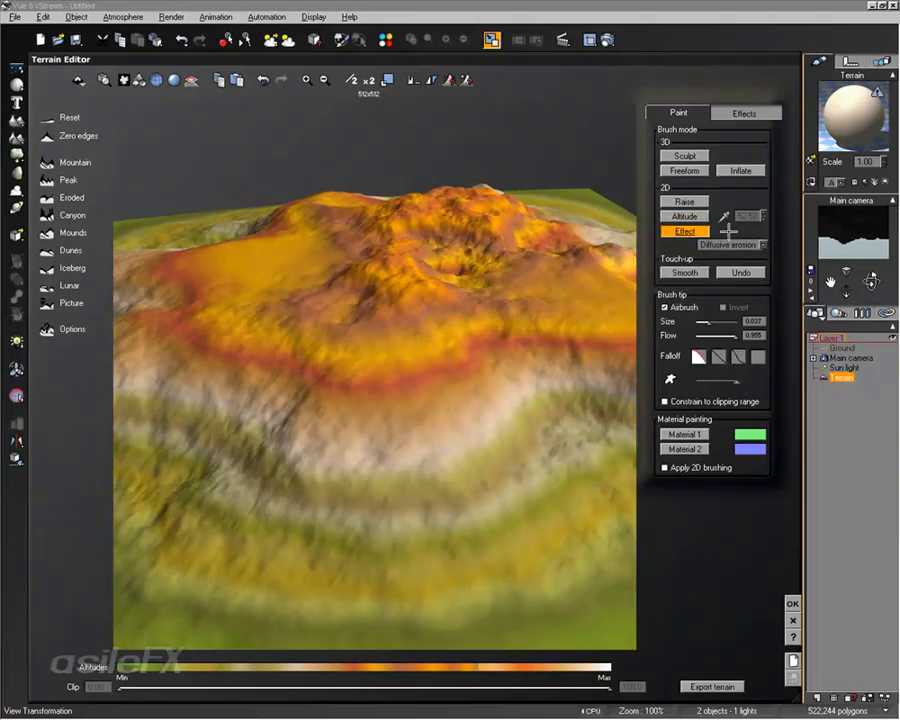
left_click(736, 244)
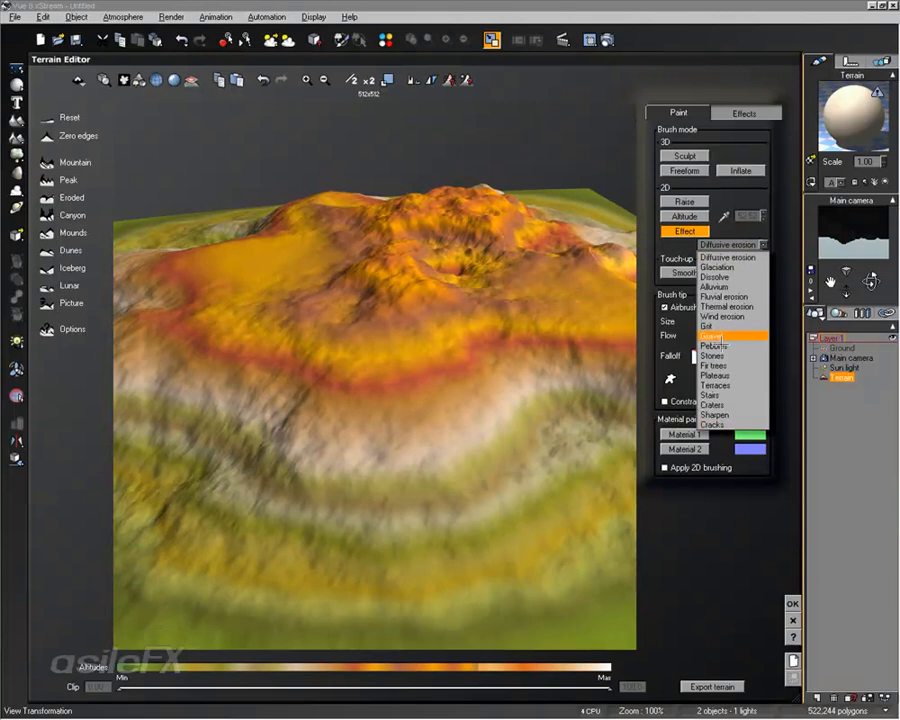
left_click(718, 424)
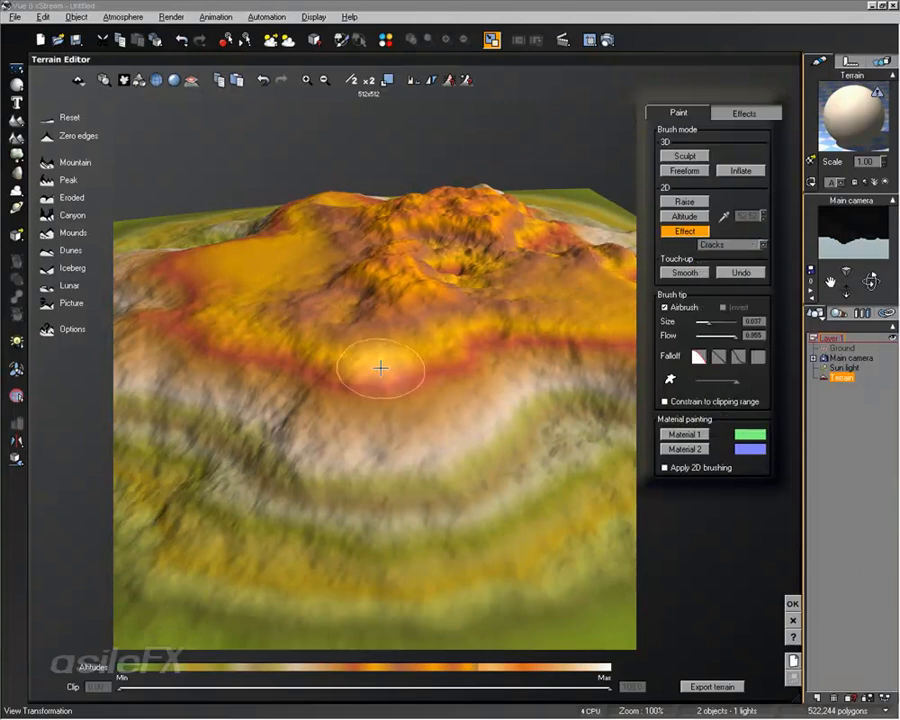
mouse_move(380, 368)
left_mouse_down()
mouse_move(398, 394)
mouse_move(258, 349)
mouse_move(295, 381)
mouse_move(314, 458)
mouse_move(515, 365)
mouse_move(458, 377)
mouse_move(498, 404)
mouse_move(470, 353)
left_mouse_up()
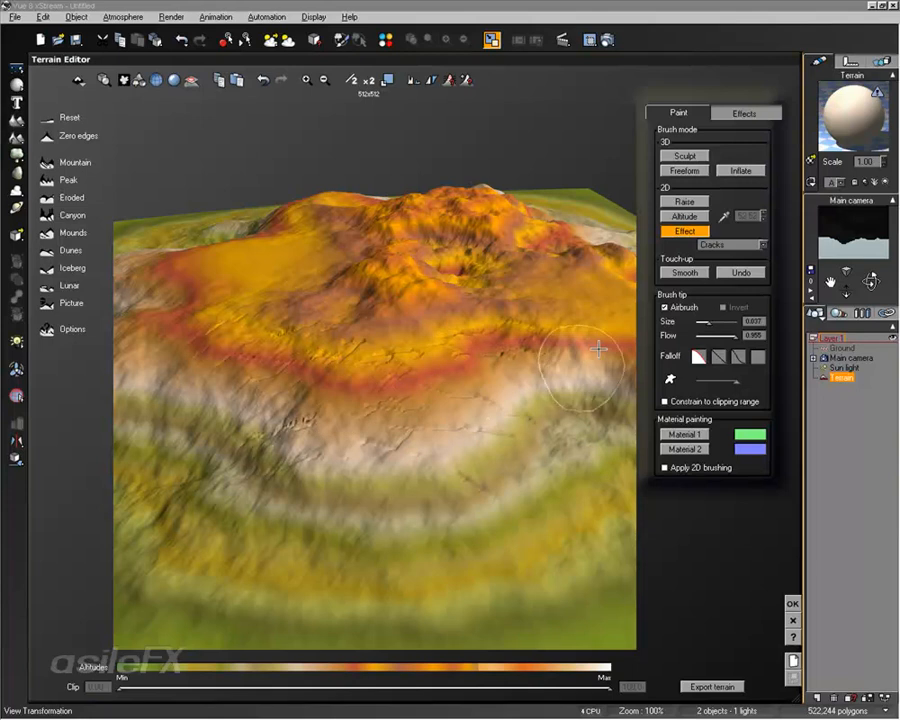
Step: Paint deeper cracks across the central ridge and down the front slope with the Cracks effect
mouse_move(504, 360)
right_mouse_down()
mouse_move(376, 390)
mouse_move(378, 380)
right_mouse_up()
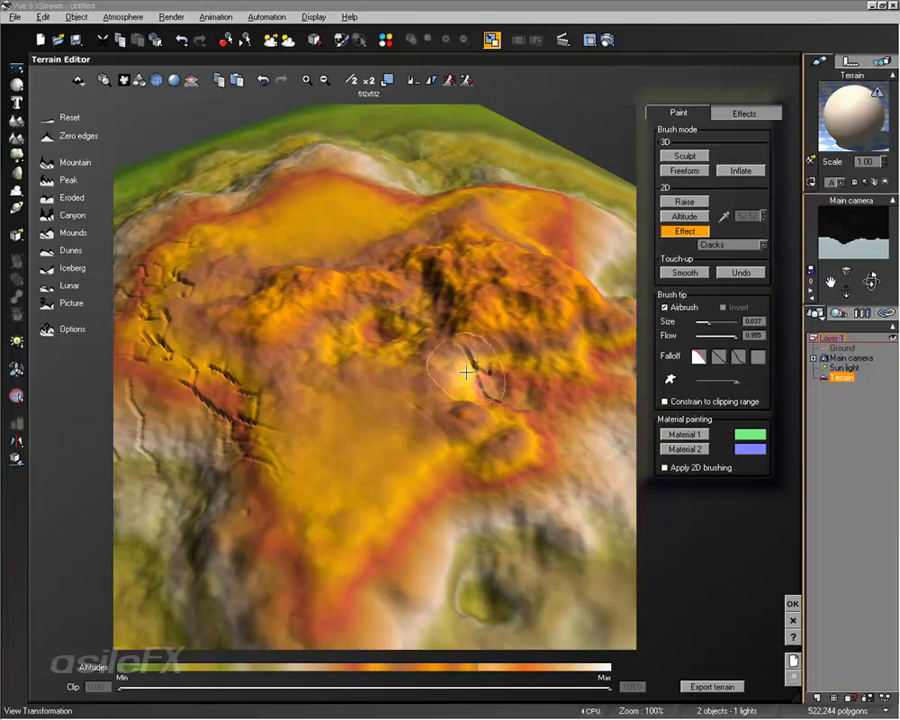
left_click_drag(469, 361, 483, 347)
mouse_move(508, 372)
right_mouse_down()
mouse_move(506, 382)
mouse_move(428, 315)
mouse_move(440, 326)
right_mouse_up()
left_click_drag(488, 322, 430, 368)
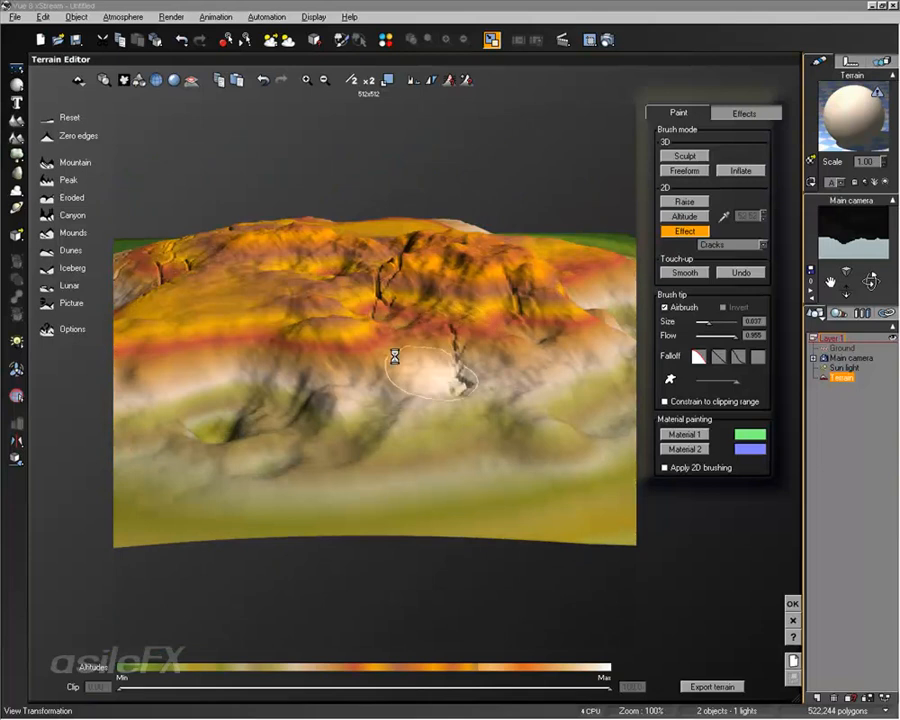
mouse_move(522, 338)
right_mouse_down()
mouse_move(450, 388)
mouse_move(532, 325)
mouse_move(616, 310)
right_mouse_up()
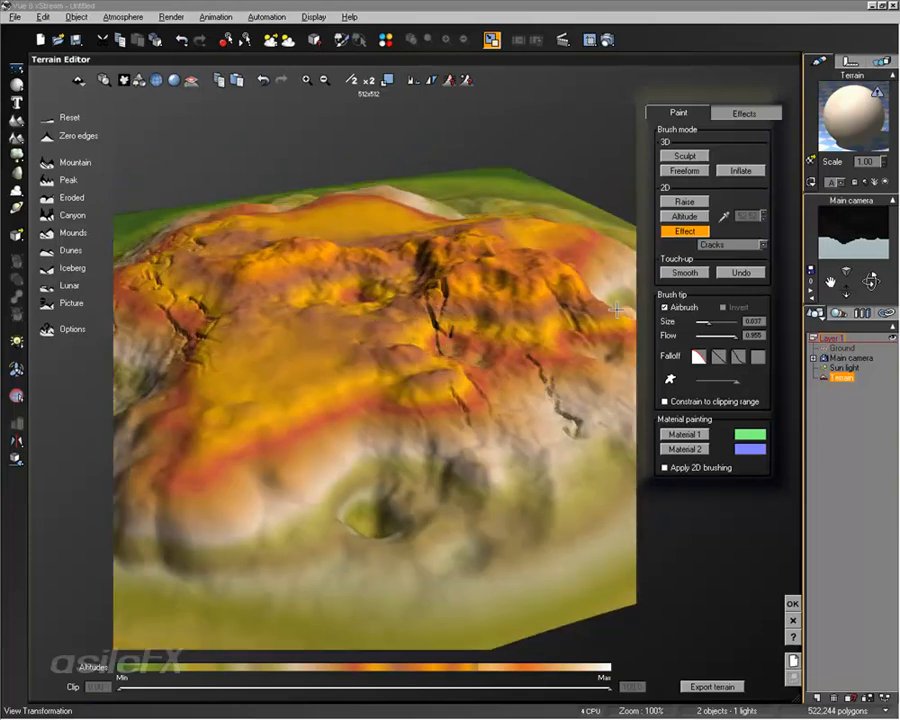
Step: Soften the cracked ridge and slopes with the Smooth brush, try the Undo brush over them, and return to Smooth
left_click(688, 272)
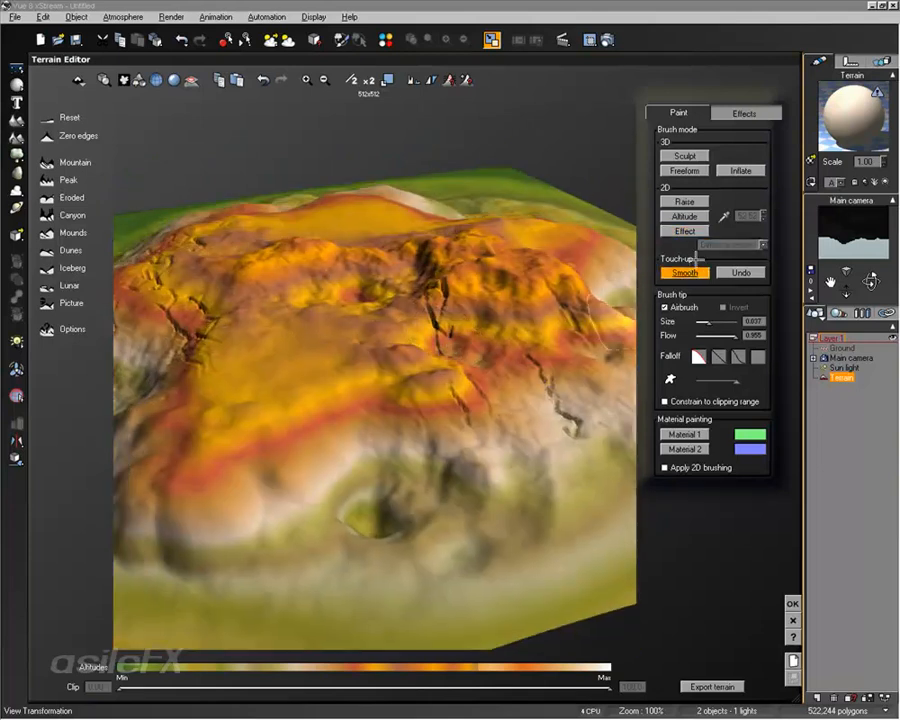
mouse_move(468, 382)
left_mouse_down()
mouse_move(456, 391)
mouse_move(438, 308)
left_mouse_up()
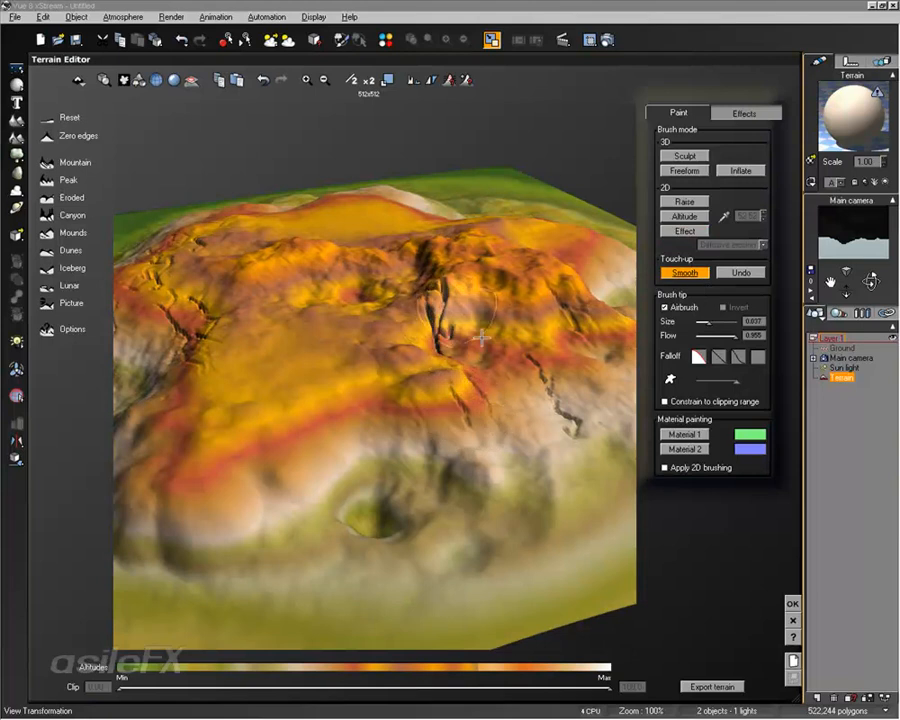
mouse_move(513, 438)
right_mouse_down()
mouse_move(430, 471)
mouse_move(420, 449)
right_mouse_up()
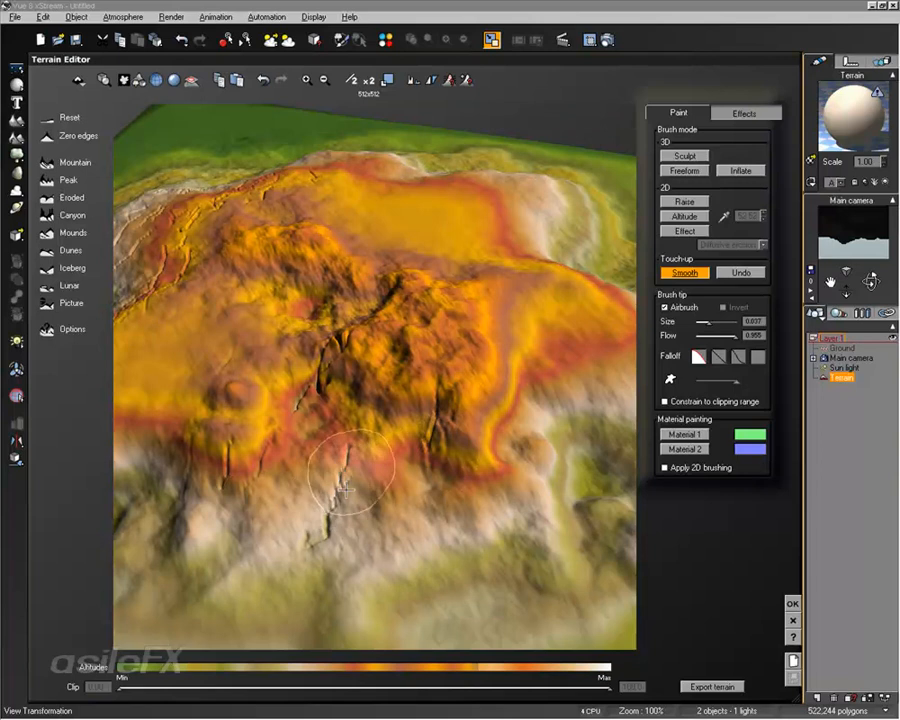
mouse_move(403, 424)
left_mouse_down()
mouse_move(430, 434)
mouse_move(438, 380)
left_mouse_up()
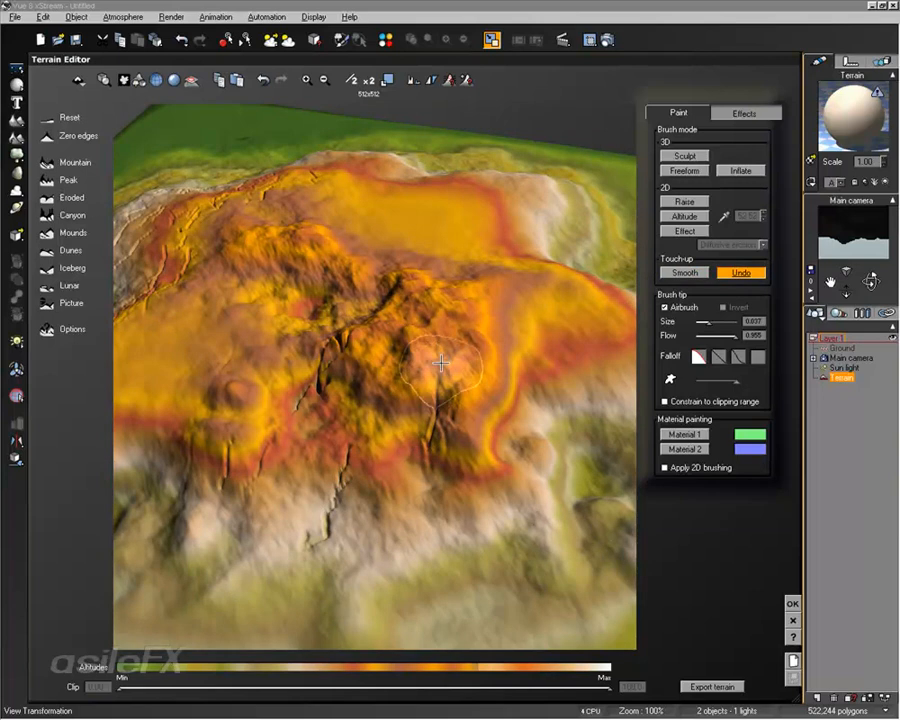
mouse_move(385, 468)
right_mouse_down()
mouse_move(507, 413)
mouse_move(458, 360)
mouse_move(444, 328)
right_mouse_up()
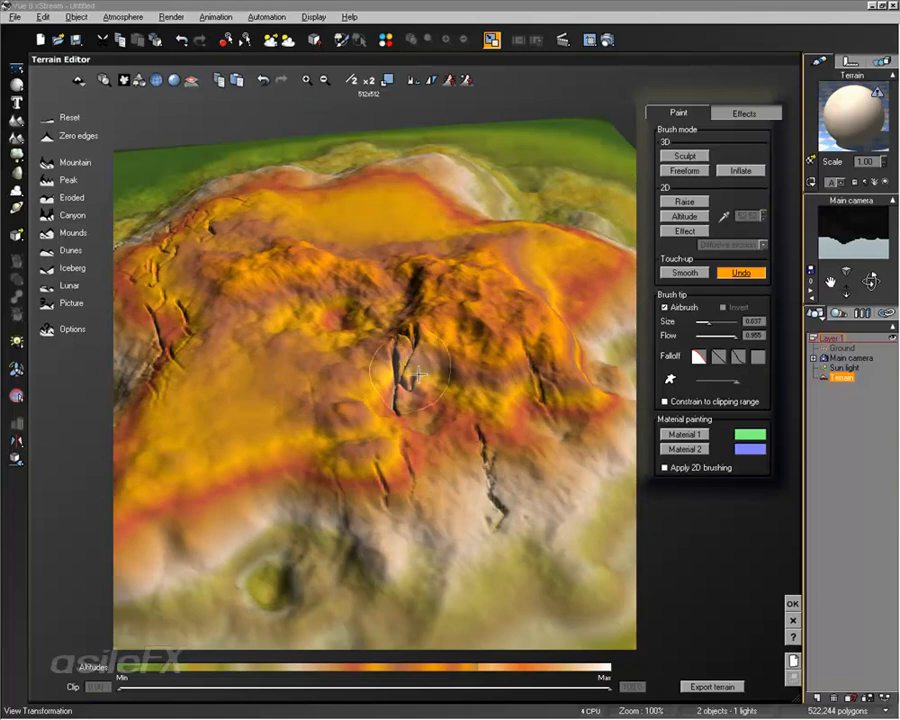
left_click(690, 273)
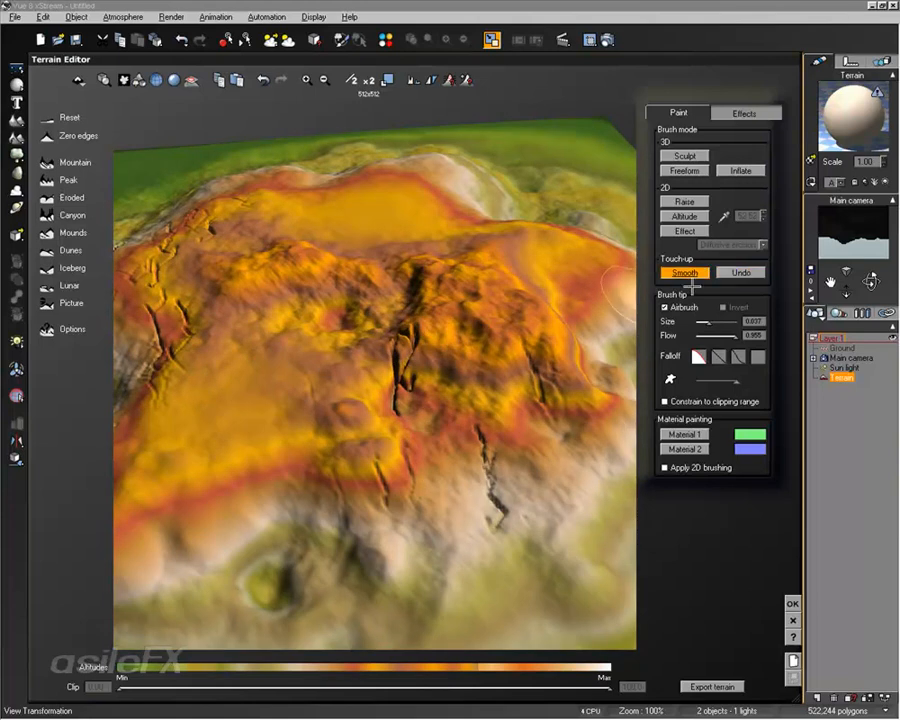
Step: Constrain the Raise brush to the clipping range and clip the terrain's lowest and highest altitudes, leaving only a middle band
right_click_drag(511, 231, 534, 311)
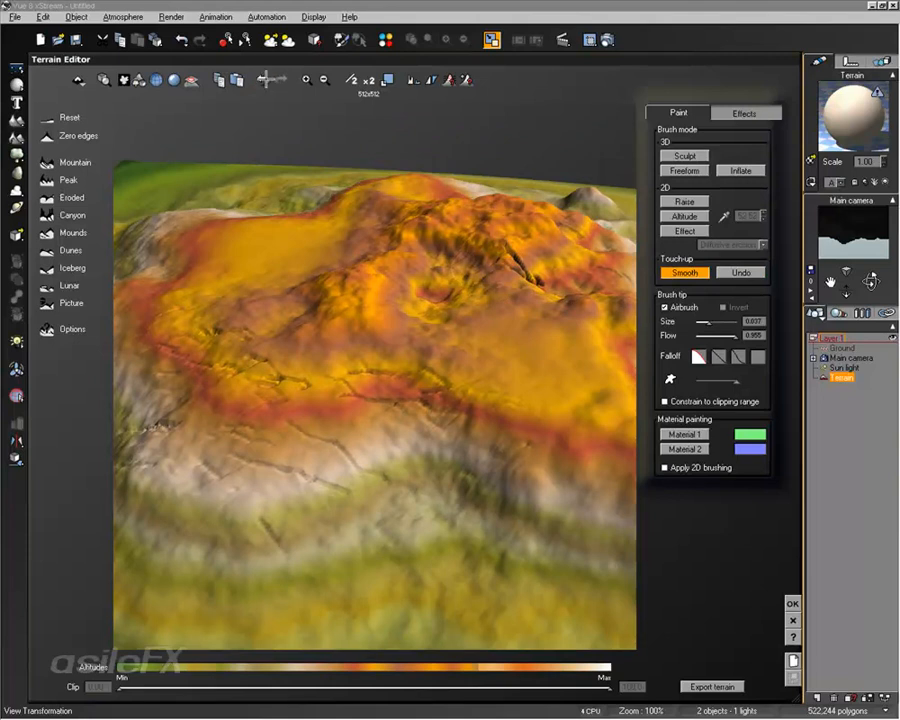
middle_click_drag(437, 293, 460, 372)
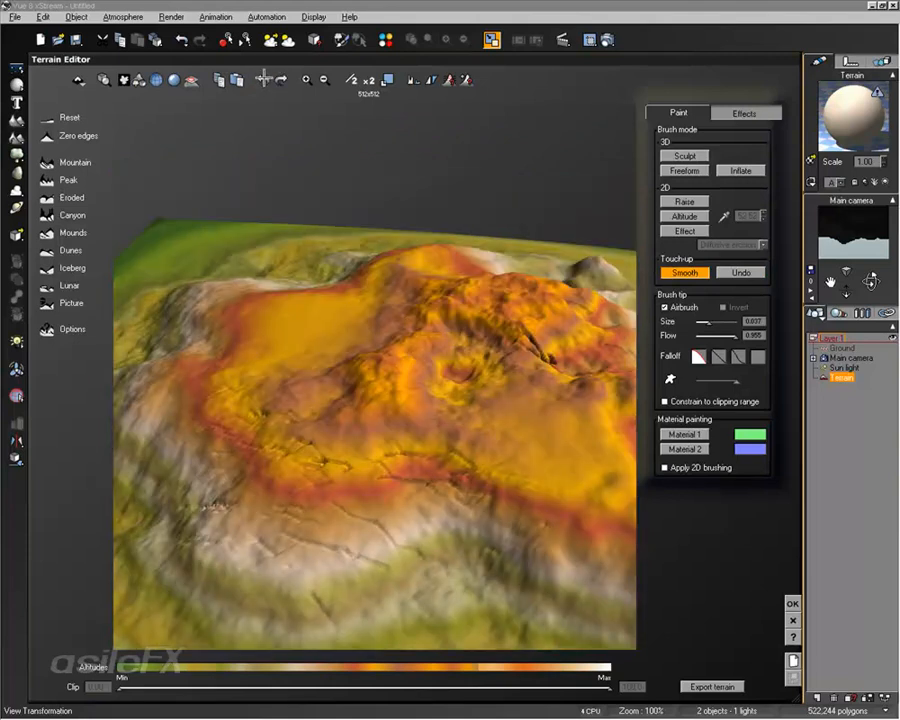
right_click_drag(499, 247, 295, 269)
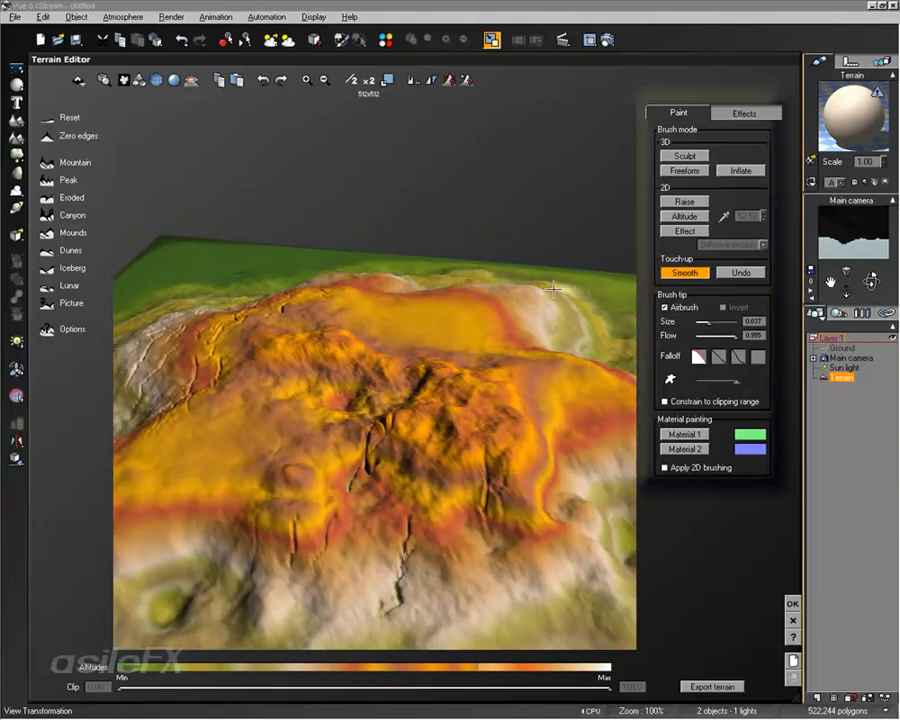
mouse_move(553, 289)
right_mouse_down()
mouse_move(556, 265)
mouse_move(569, 300)
right_mouse_up()
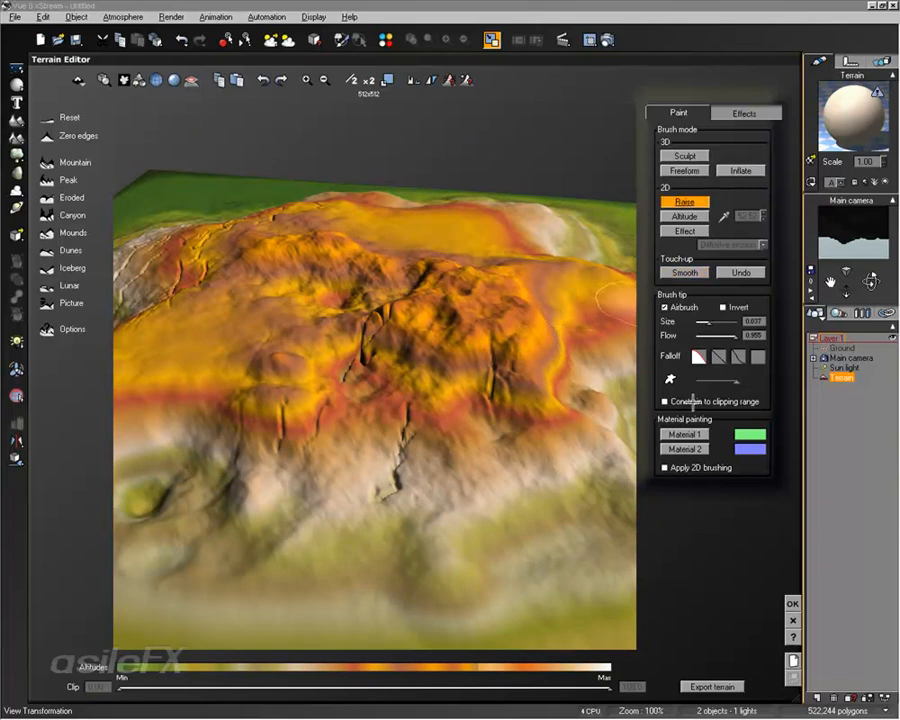
left_click(697, 401)
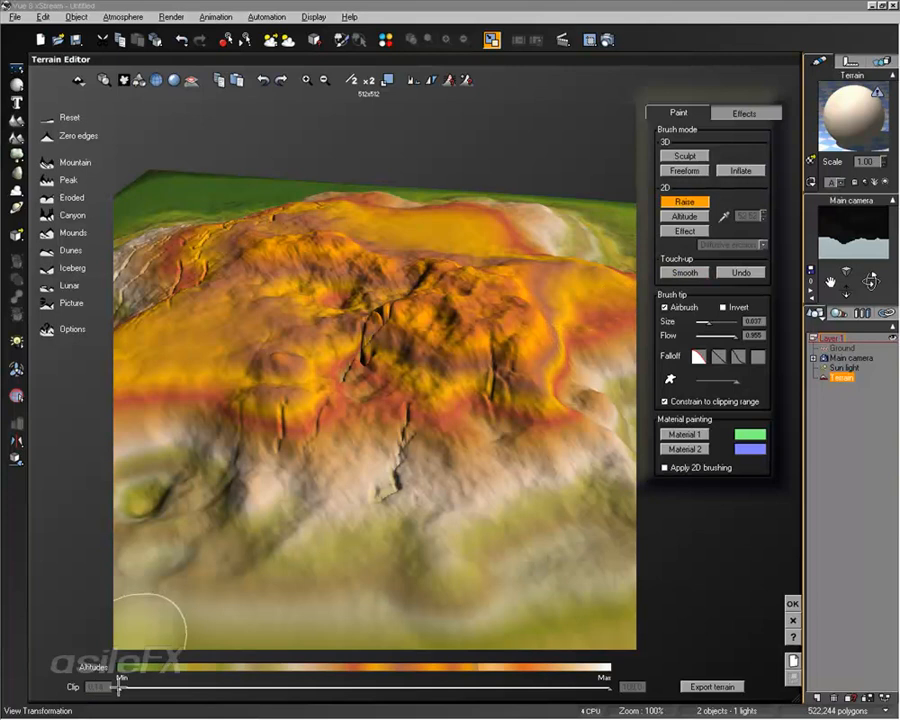
left_click_drag(118, 686, 330, 678)
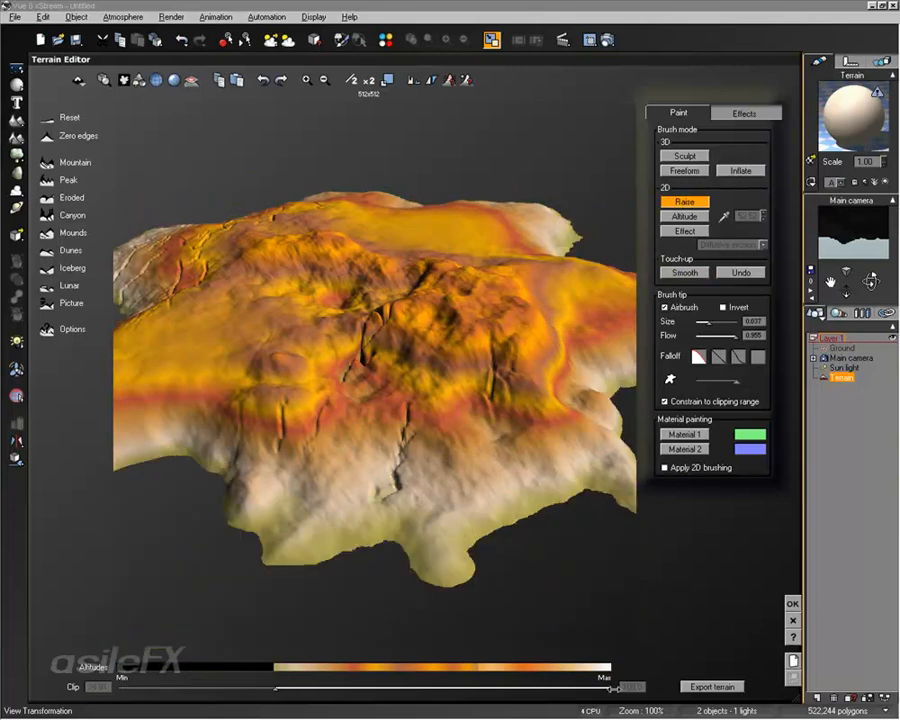
left_click_drag(518, 677, 357, 686)
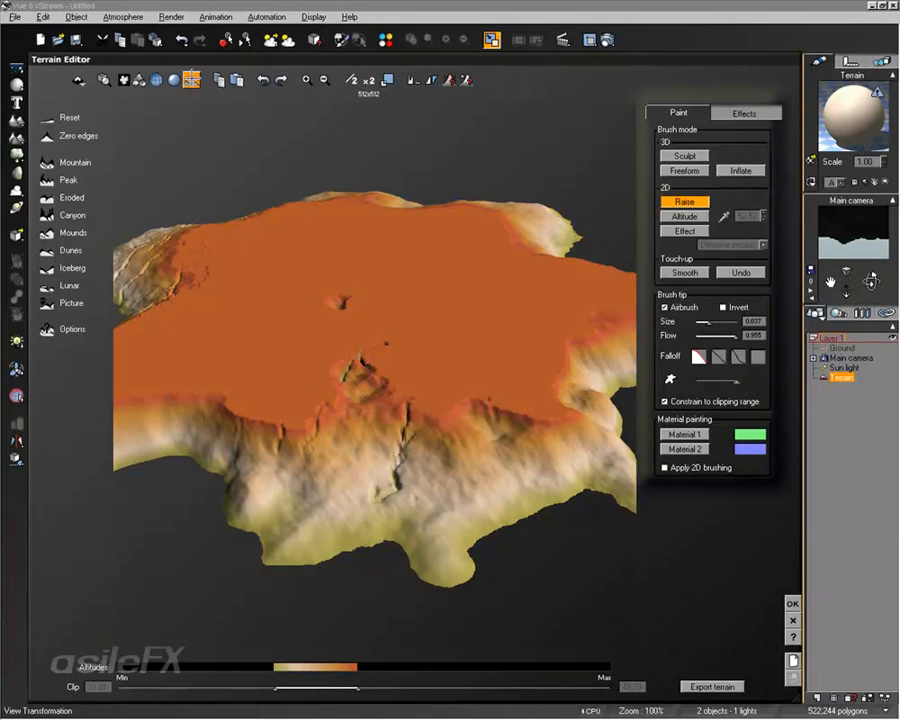
Step: Display the clipped areas, paint the slopes with the constrained Raise brush, extend the upper clipping limit and build up the plateau's front
left_click(192, 79)
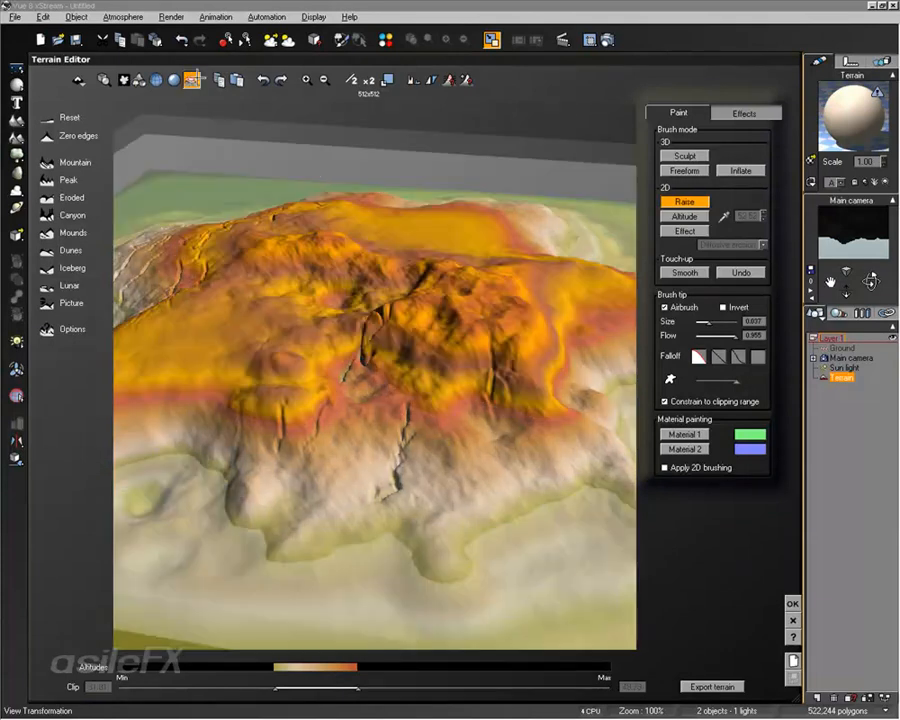
right_click_drag(407, 335, 415, 294)
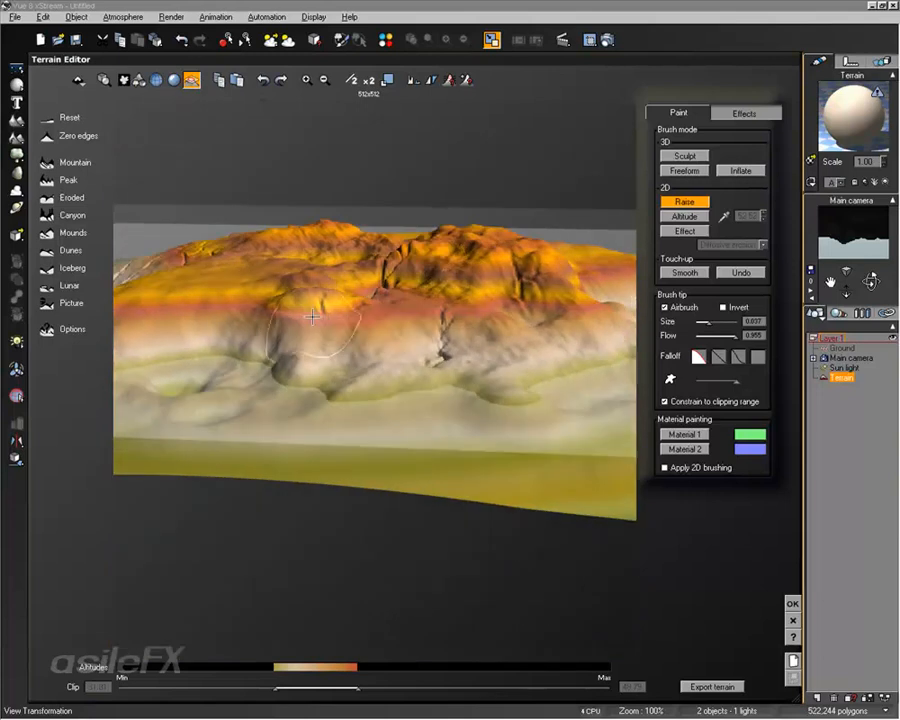
mouse_move(376, 368)
left_mouse_down()
mouse_move(341, 396)
mouse_move(533, 372)
left_mouse_up()
right_click_drag(535, 335, 468, 400)
left_click(506, 512)
left_click_drag(404, 420, 447, 409)
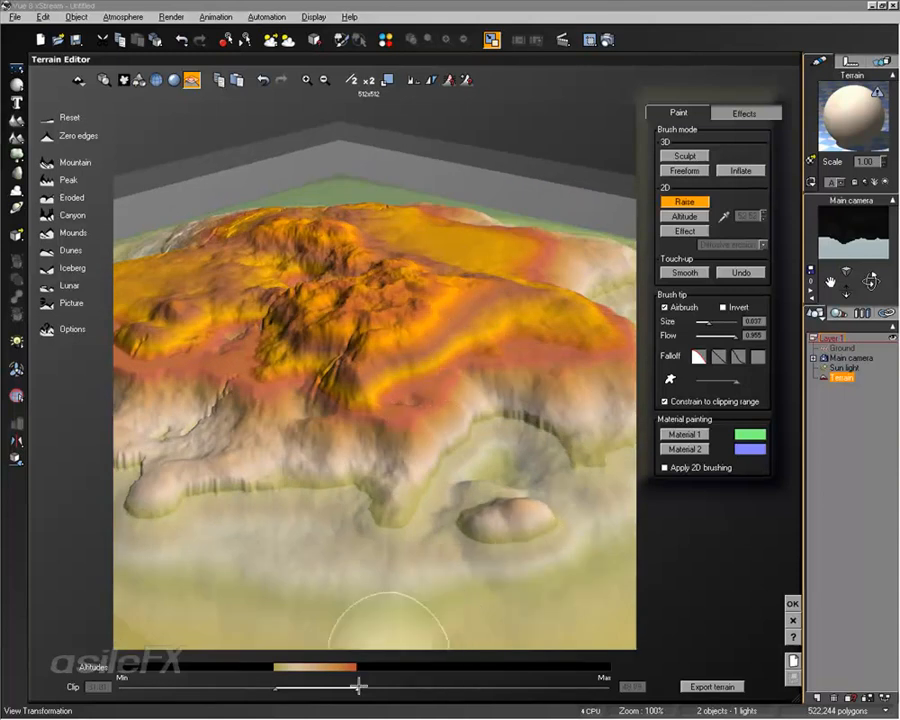
left_click_drag(359, 685, 426, 683)
mouse_move(415, 404)
left_mouse_down()
mouse_move(243, 341)
mouse_move(483, 330)
left_mouse_up()
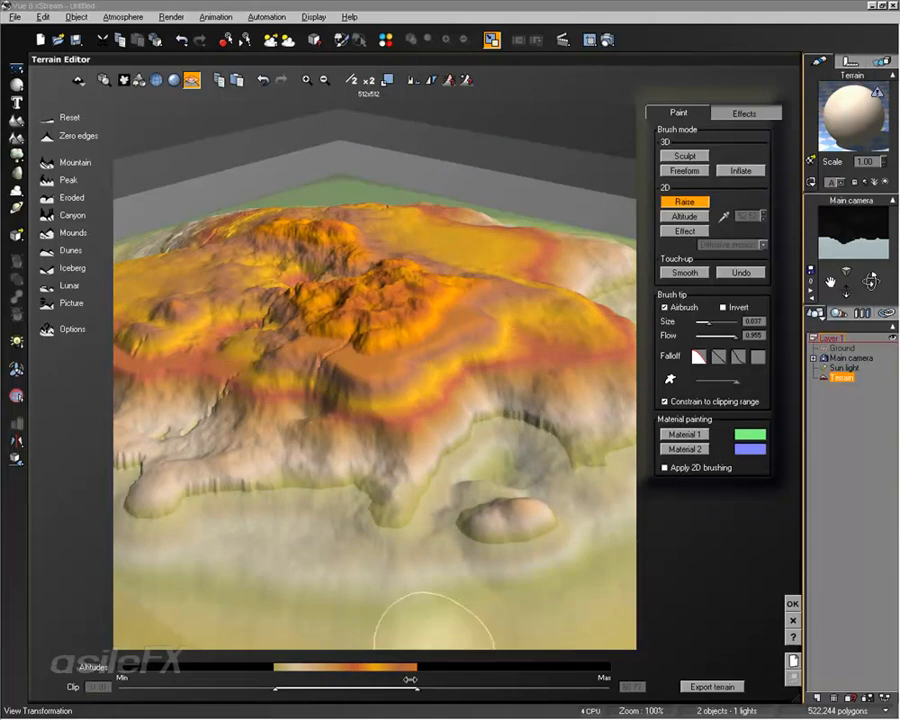
Step: Restore the full altitude clipping range, hide the clipped-area display and release the brush from the clipping constraint
left_click_drag(418, 688, 612, 679)
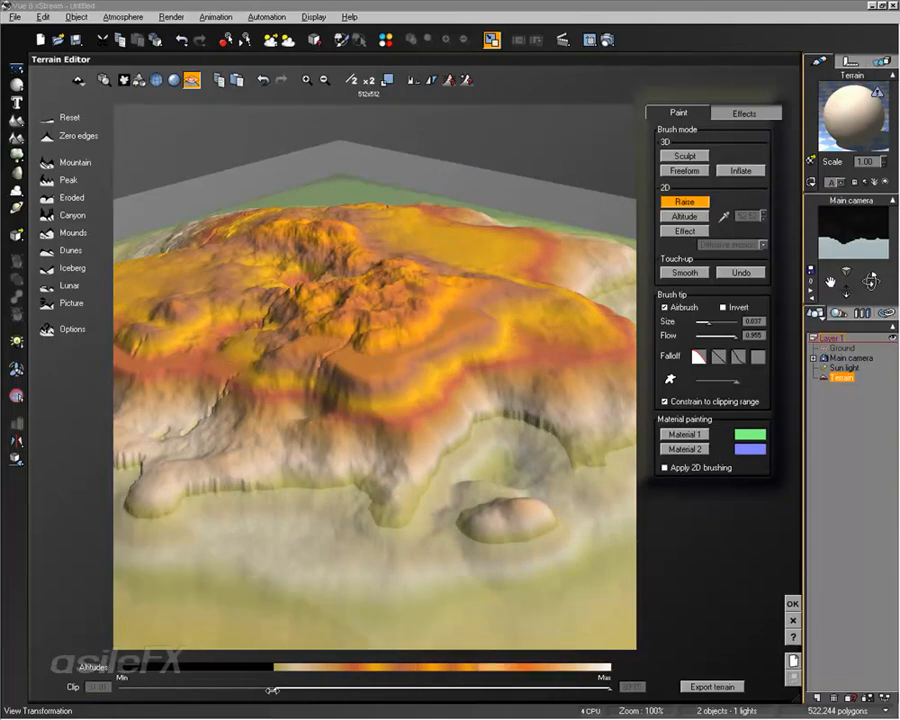
left_click_drag(272, 690, 121, 689)
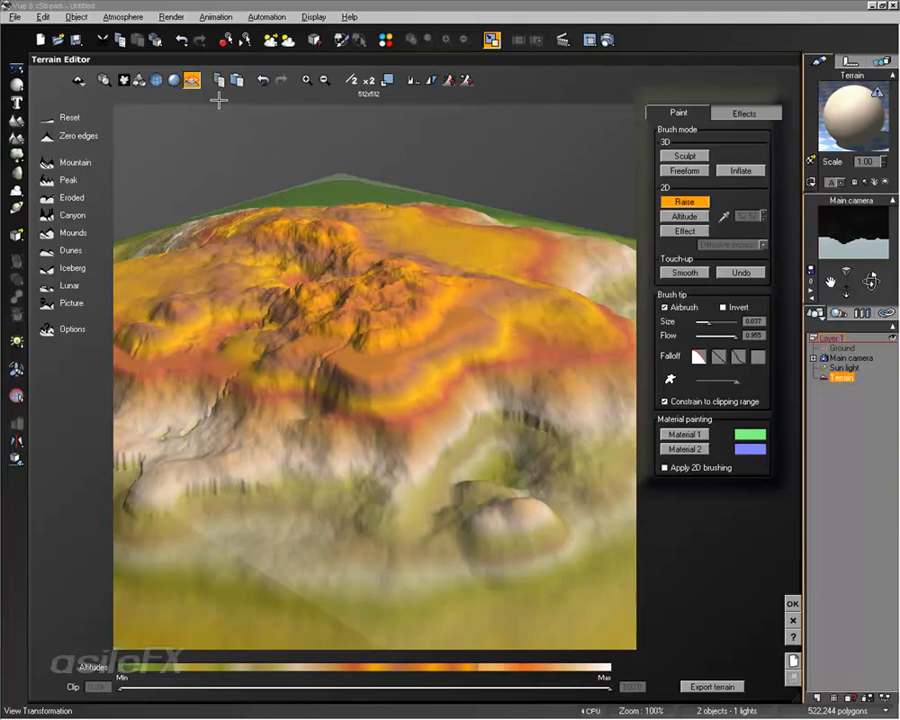
right_click_drag(194, 86, 334, 233)
mouse_move(287, 424)
left_mouse_down()
mouse_move(448, 347)
mouse_move(394, 390)
mouse_move(401, 423)
left_mouse_up()
mouse_move(400, 423)
right_mouse_down()
mouse_move(458, 342)
mouse_move(652, 298)
right_mouse_up()
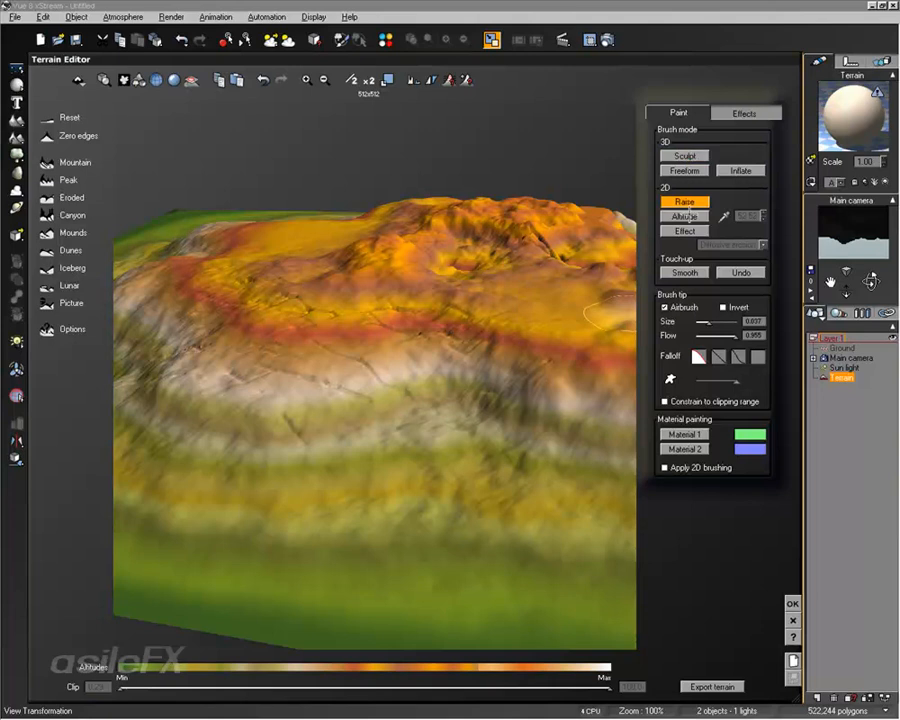
Step: Pull rounded ridges and bulging knobs out of the central plateau with the Sculpt brush
left_click(698, 154)
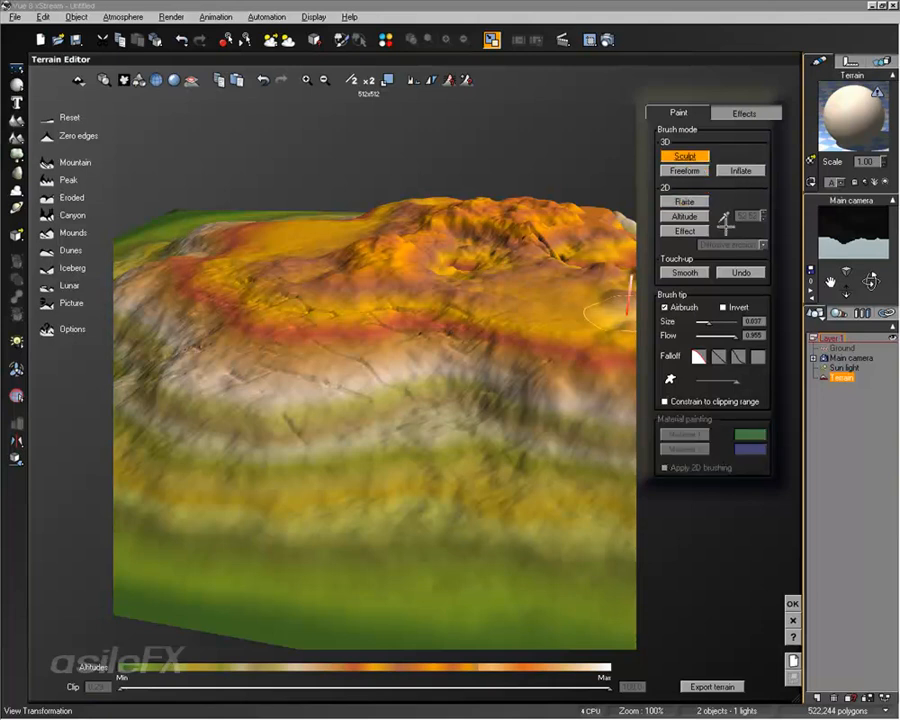
right_click_drag(438, 300, 378, 356)
mouse_move(466, 479)
left_mouse_down()
mouse_move(528, 484)
mouse_move(413, 518)
mouse_move(283, 462)
mouse_move(283, 417)
mouse_move(430, 350)
mouse_move(491, 297)
left_mouse_up()
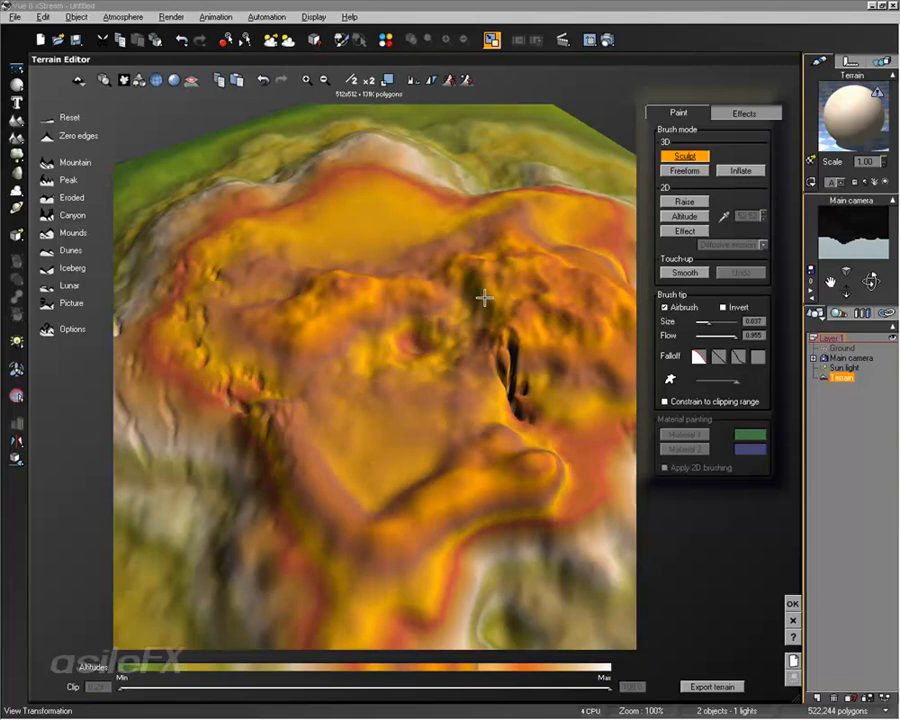
right_click_drag(490, 299, 490, 301)
mouse_move(495, 305)
left_mouse_down()
mouse_move(565, 348)
mouse_move(466, 325)
mouse_move(358, 281)
mouse_move(304, 282)
mouse_move(296, 370)
mouse_move(390, 446)
mouse_move(463, 541)
mouse_move(295, 513)
mouse_move(221, 352)
mouse_move(252, 236)
mouse_move(420, 279)
mouse_move(440, 267)
left_mouse_up()
left_click_drag(483, 229, 502, 245)
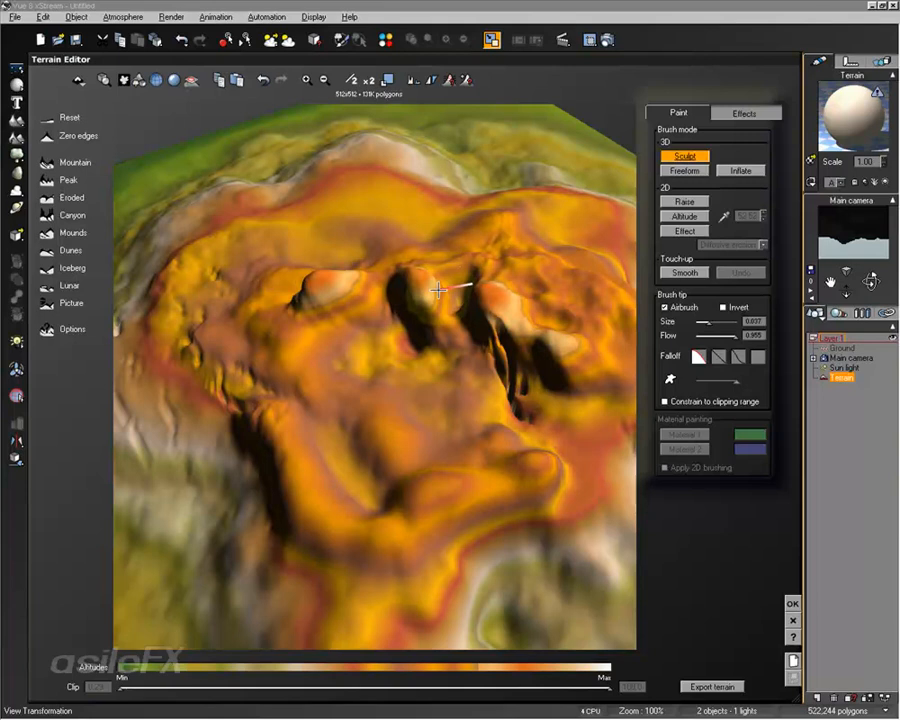
Step: Enlarge the central knob into an overhang and build up the ridge behind it with the Sculpt brush
mouse_move(439, 288)
left_mouse_down()
mouse_move(434, 321)
mouse_move(386, 396)
mouse_move(316, 389)
mouse_move(366, 294)
mouse_move(421, 238)
left_mouse_up()
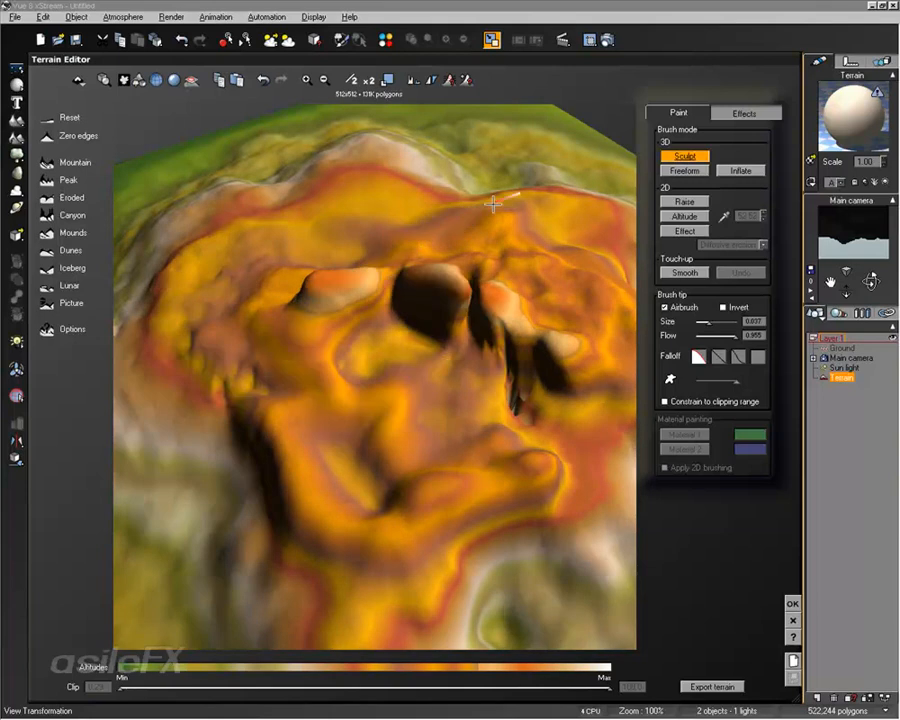
left_click_drag(493, 205, 545, 248)
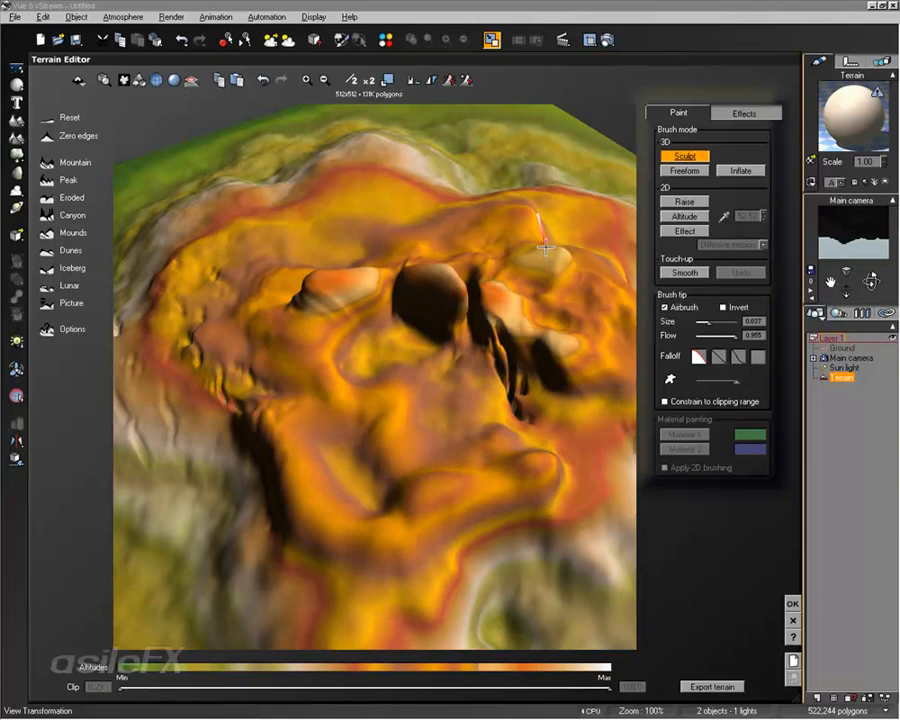
right_click_drag(518, 210, 556, 204)
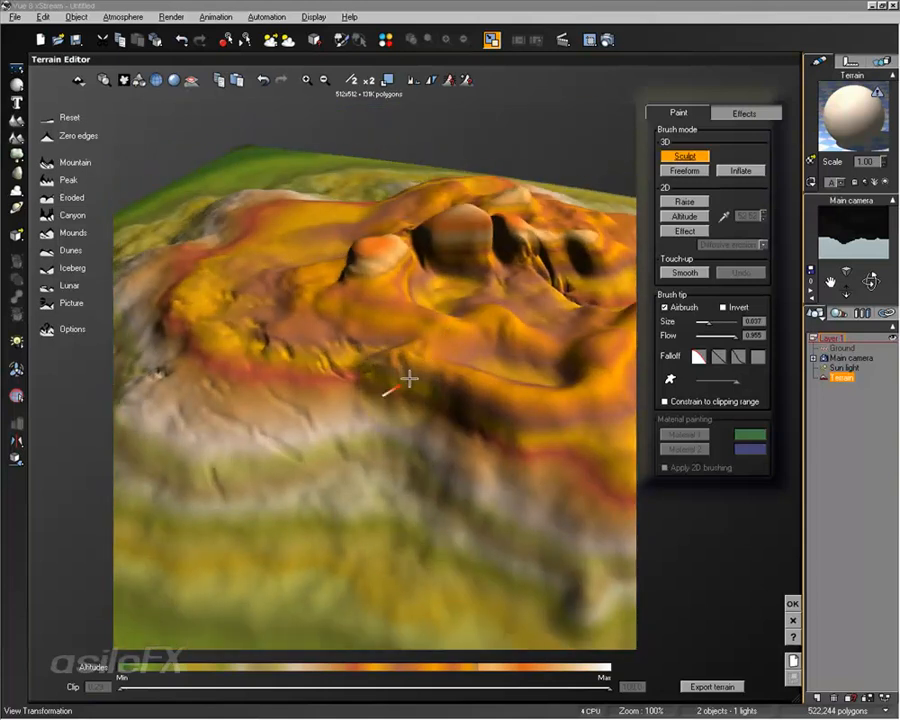
right_click_drag(446, 369, 502, 357)
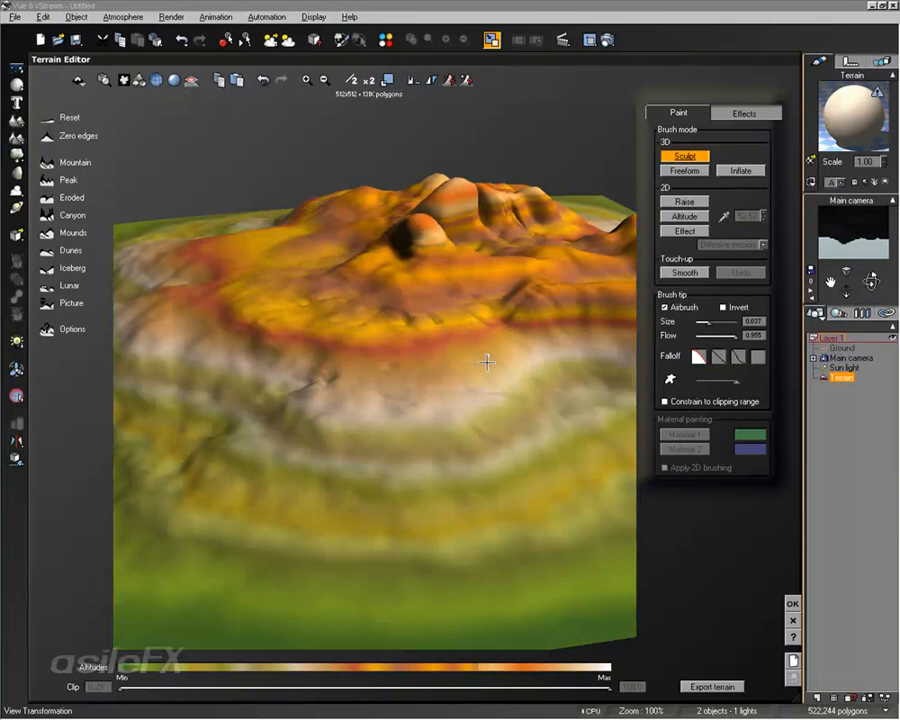
mouse_move(487, 361)
right_mouse_down()
mouse_move(364, 316)
mouse_move(458, 354)
mouse_move(480, 345)
right_mouse_up()
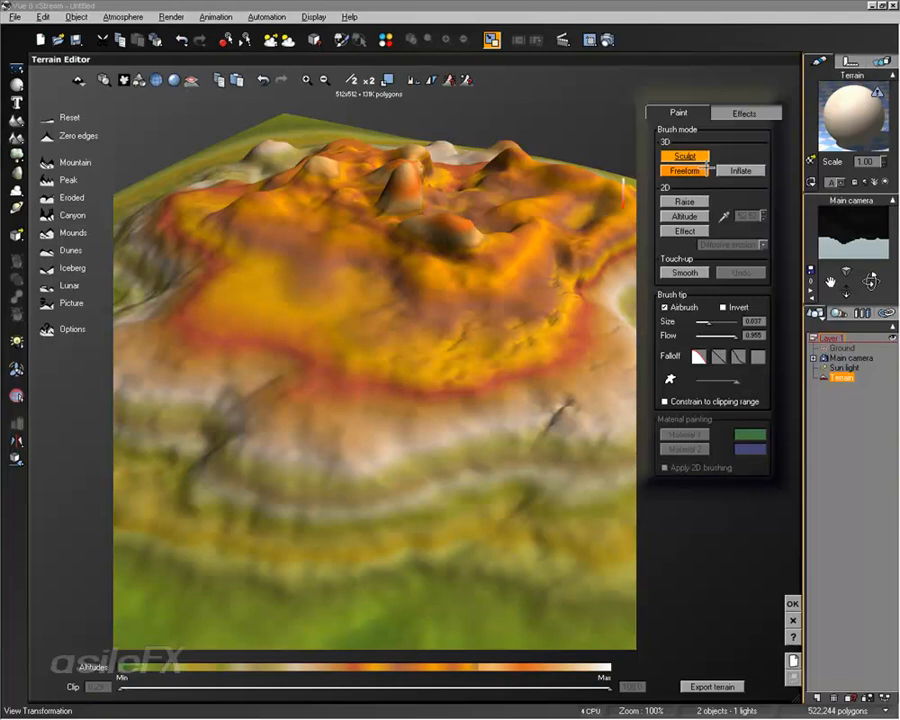
Step: Push rounded mounds out across the plateau and along its rim with the Freeform brush
mouse_move(169, 342)
left_mouse_down()
mouse_move(227, 357)
mouse_move(291, 345)
mouse_move(321, 451)
mouse_move(486, 402)
mouse_move(428, 358)
mouse_move(364, 346)
mouse_move(329, 284)
mouse_move(404, 297)
mouse_move(283, 257)
mouse_move(264, 219)
left_mouse_up()
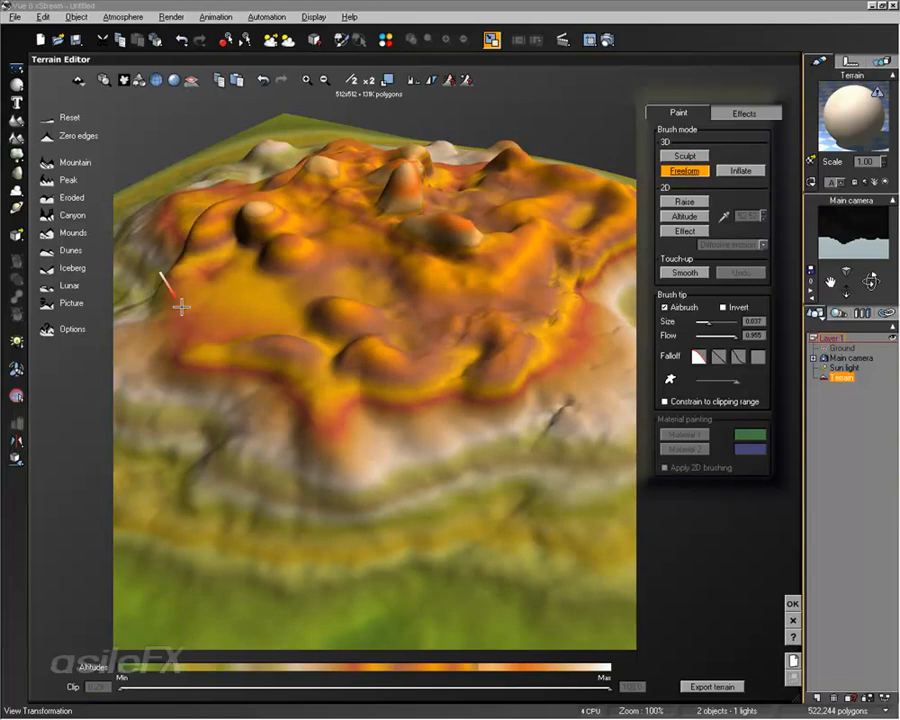
mouse_move(404, 231)
left_mouse_down()
mouse_move(357, 221)
mouse_move(403, 177)
mouse_move(492, 223)
mouse_move(406, 315)
mouse_move(400, 400)
mouse_move(372, 434)
mouse_move(258, 370)
mouse_move(177, 341)
mouse_move(177, 236)
left_mouse_up()
mouse_move(414, 341)
right_mouse_down()
mouse_move(515, 304)
mouse_move(585, 257)
mouse_move(422, 297)
mouse_move(433, 289)
right_mouse_up()
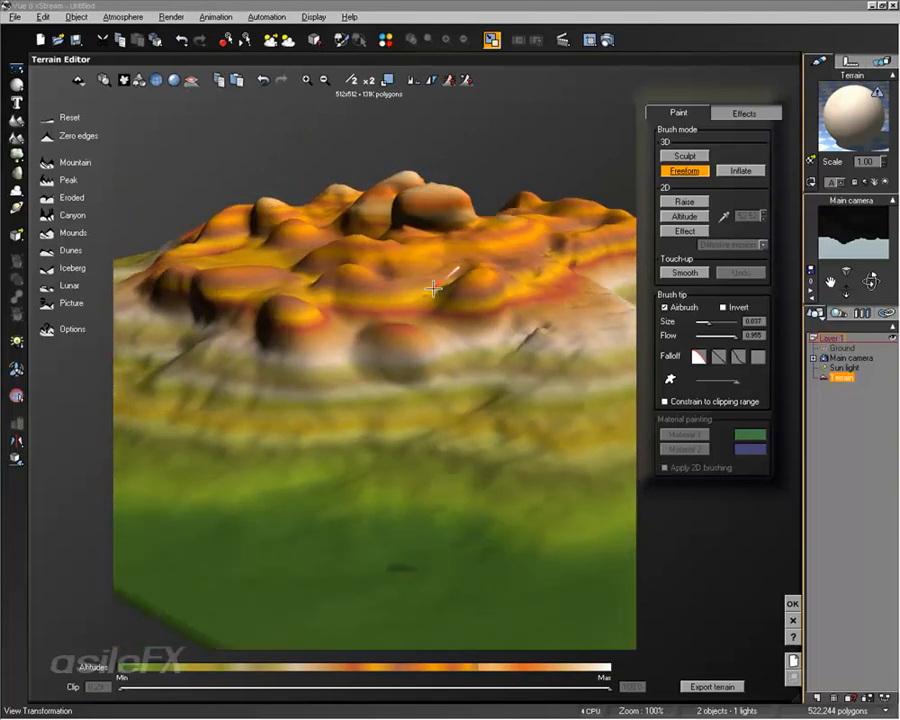
Step: Drag the plateau's front rim outward into long overhanging ledges with the Freeform brush
mouse_move(254, 275)
left_mouse_down()
mouse_move(237, 292)
mouse_move(315, 320)
mouse_move(248, 309)
mouse_move(333, 349)
left_mouse_up()
mouse_move(409, 373)
left_mouse_down()
mouse_move(476, 392)
mouse_move(418, 384)
mouse_move(498, 400)
mouse_move(370, 376)
mouse_move(382, 381)
mouse_move(281, 374)
mouse_move(330, 382)
mouse_move(338, 400)
mouse_move(226, 380)
mouse_move(162, 323)
mouse_move(200, 362)
mouse_move(305, 396)
mouse_move(187, 372)
mouse_move(167, 381)
mouse_move(226, 374)
mouse_move(172, 396)
mouse_move(196, 420)
mouse_move(282, 397)
left_mouse_up()
right_click_drag(312, 465, 345, 345)
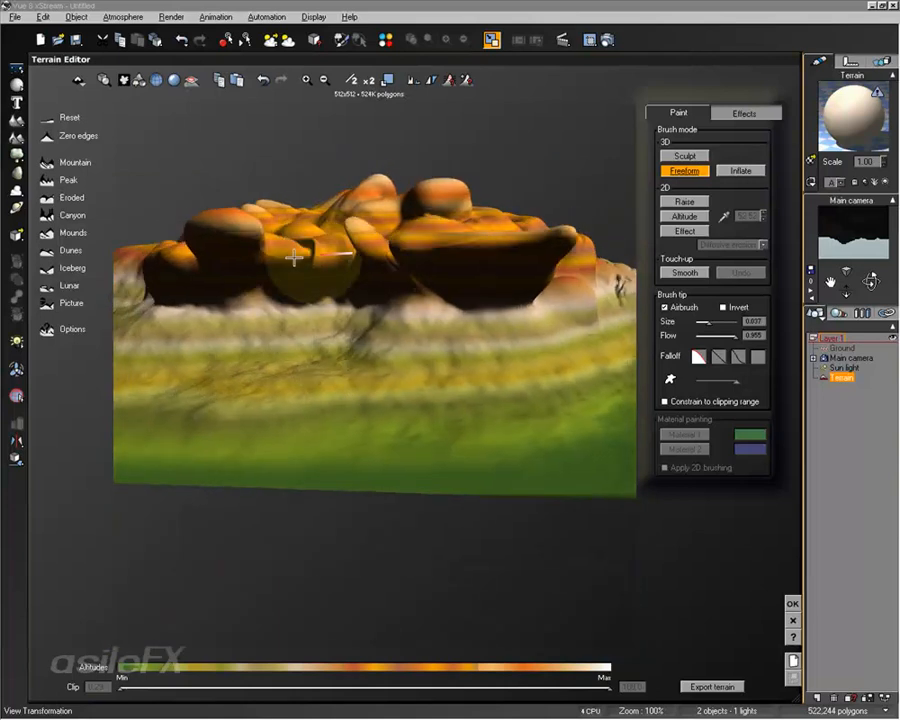
right_click_drag(190, 262, 501, 366)
mouse_move(501, 366)
left_mouse_down()
mouse_move(382, 402)
mouse_move(450, 411)
mouse_move(436, 402)
mouse_move(344, 404)
mouse_move(257, 378)
mouse_move(353, 408)
mouse_move(340, 410)
mouse_move(255, 372)
left_mouse_up()
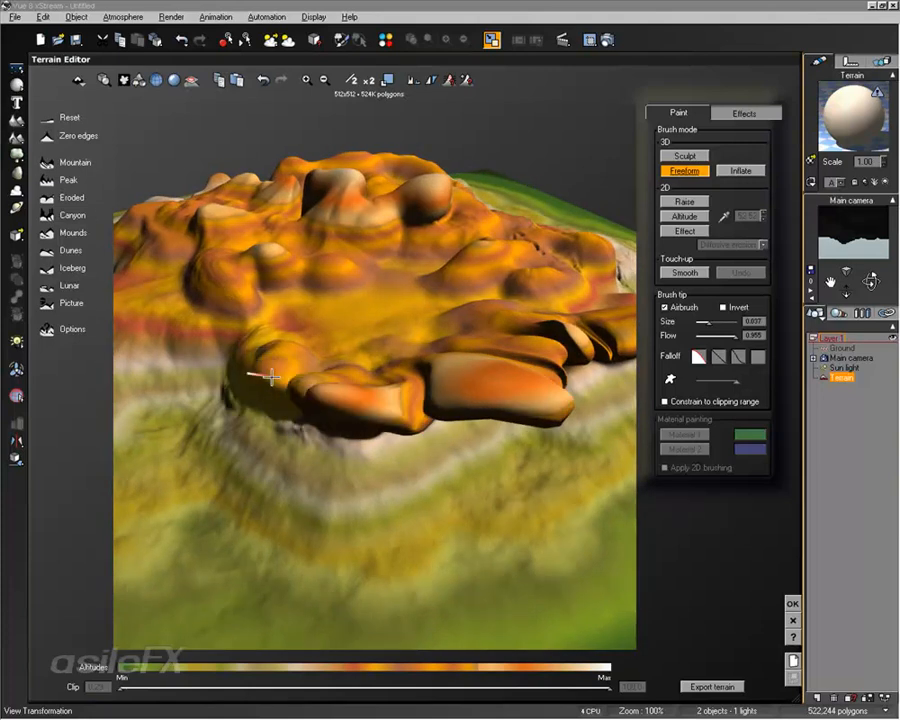
mouse_move(255, 372)
right_mouse_down()
mouse_move(494, 406)
mouse_move(484, 466)
mouse_move(410, 423)
mouse_move(420, 410)
mouse_move(482, 388)
mouse_move(438, 313)
mouse_move(447, 367)
mouse_move(607, 275)
right_mouse_up()
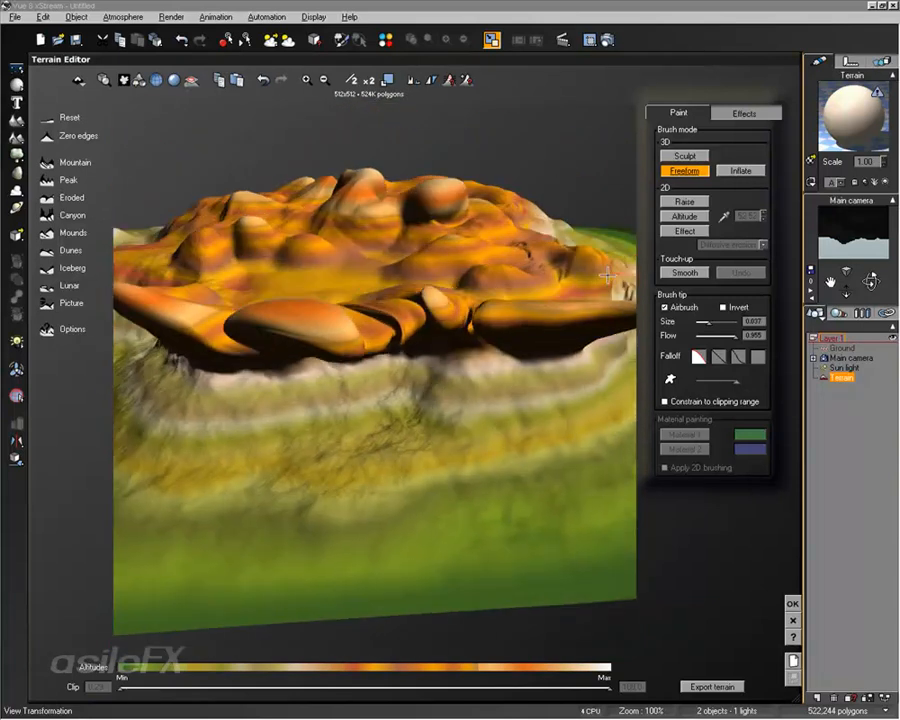
Step: Soften the overhanging ledges along the plateau's front rim with the Smooth brush
left_click(676, 273)
mouse_move(476, 314)
left_mouse_down()
mouse_move(400, 316)
mouse_move(420, 320)
mouse_move(436, 290)
mouse_move(342, 312)
mouse_move(119, 298)
mouse_move(402, 356)
left_mouse_up()
mouse_move(402, 356)
right_mouse_down()
mouse_move(434, 384)
mouse_move(484, 364)
mouse_move(302, 343)
mouse_move(458, 346)
mouse_move(526, 382)
mouse_move(470, 382)
mouse_move(358, 423)
right_mouse_up()
mouse_move(358, 423)
left_mouse_down()
mouse_move(402, 468)
mouse_move(374, 478)
mouse_move(528, 506)
left_mouse_up()
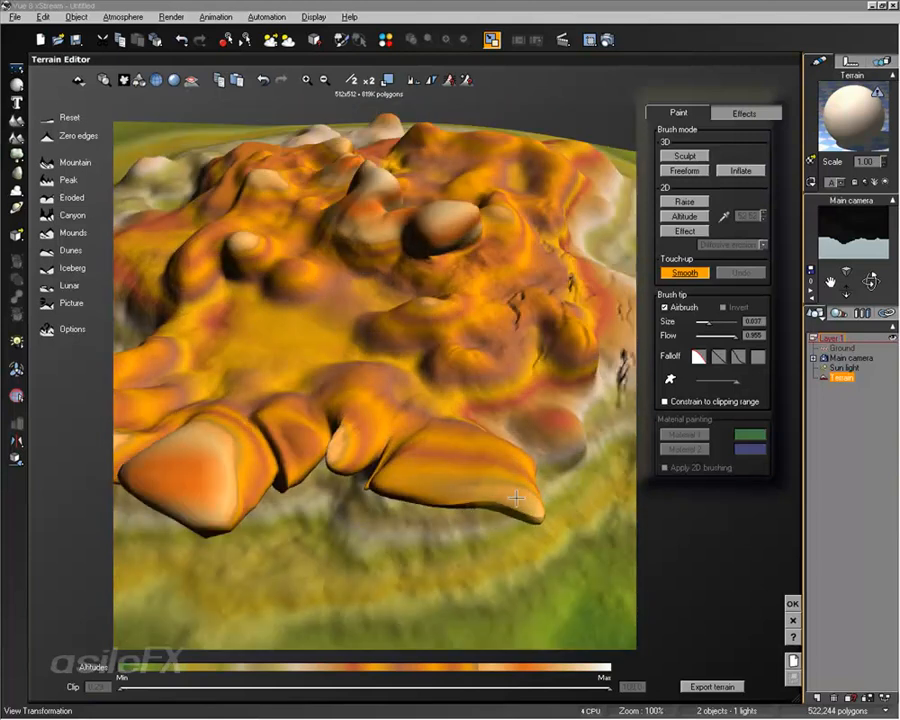
mouse_move(528, 506)
right_mouse_down()
mouse_move(540, 392)
mouse_move(539, 468)
right_mouse_up()
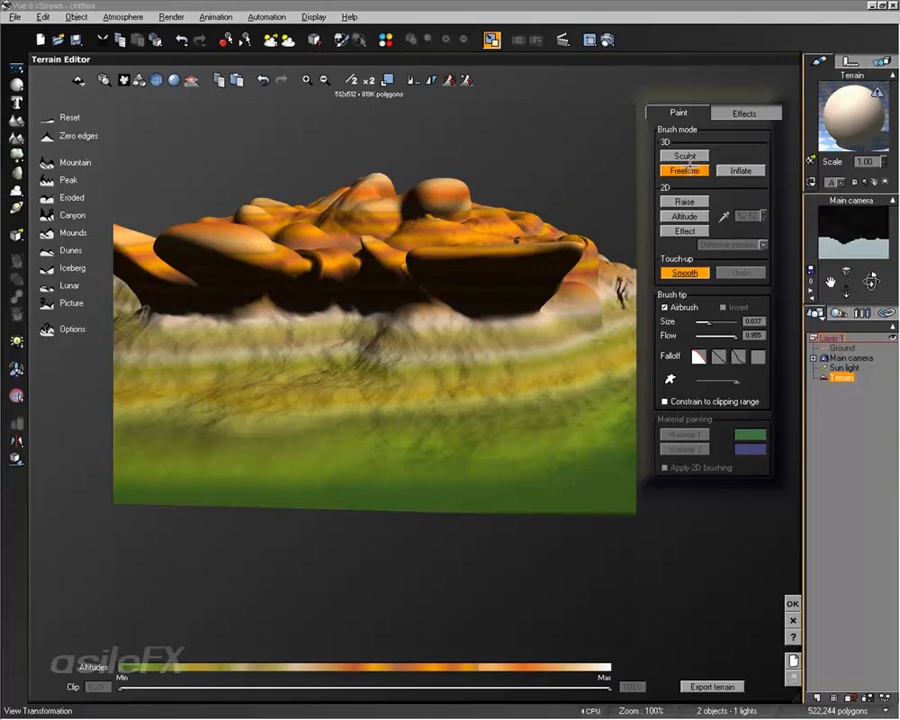
Step: Invert the Sculpt brush and carve into the cliff and slope beneath the overhanging ledges
right_click_drag(446, 308, 525, 342)
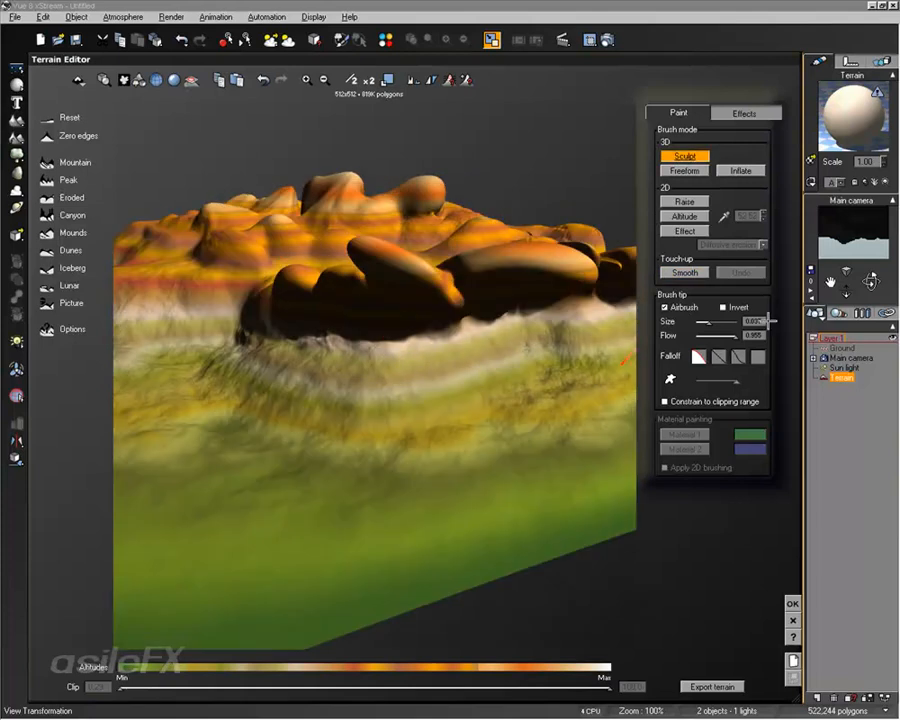
mouse_move(315, 340)
left_mouse_down("alt")
mouse_move(346, 352)
mouse_move(508, 328)
mouse_move(615, 333)
mouse_move(358, 382)
mouse_move(398, 398)
mouse_move(580, 347)
left_mouse_up("alt")
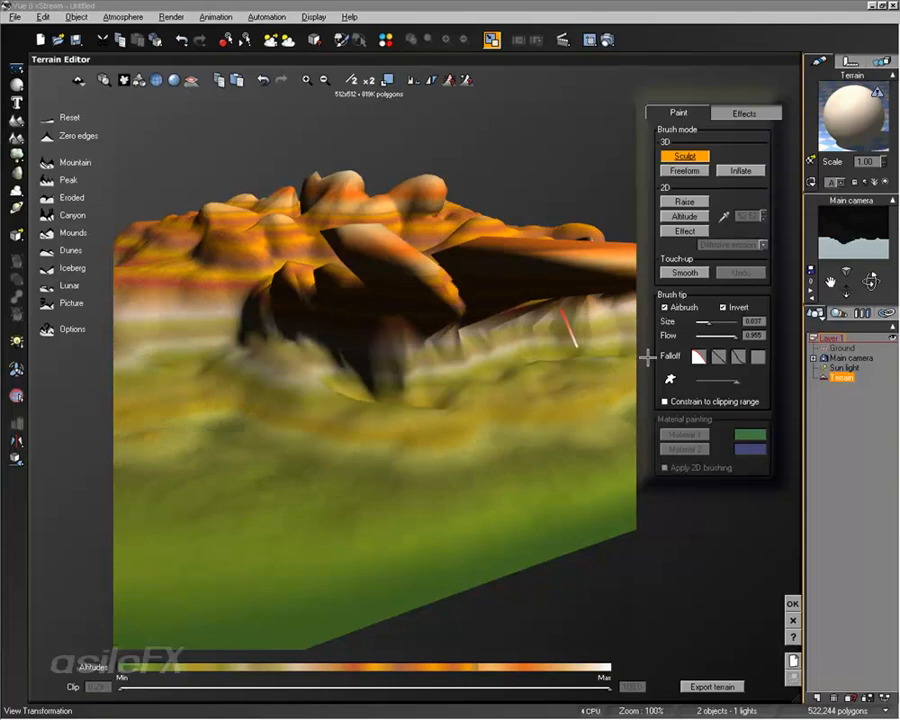
right_click_drag(528, 386, 408, 328)
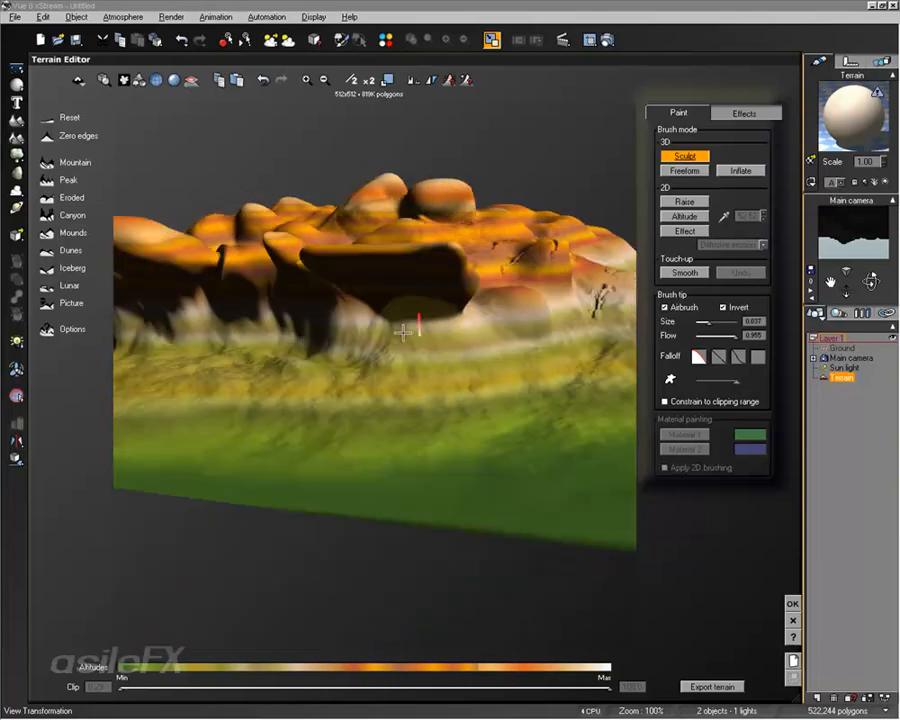
left_click_drag(408, 328, 425, 331)
left_click_drag(516, 322, 458, 330)
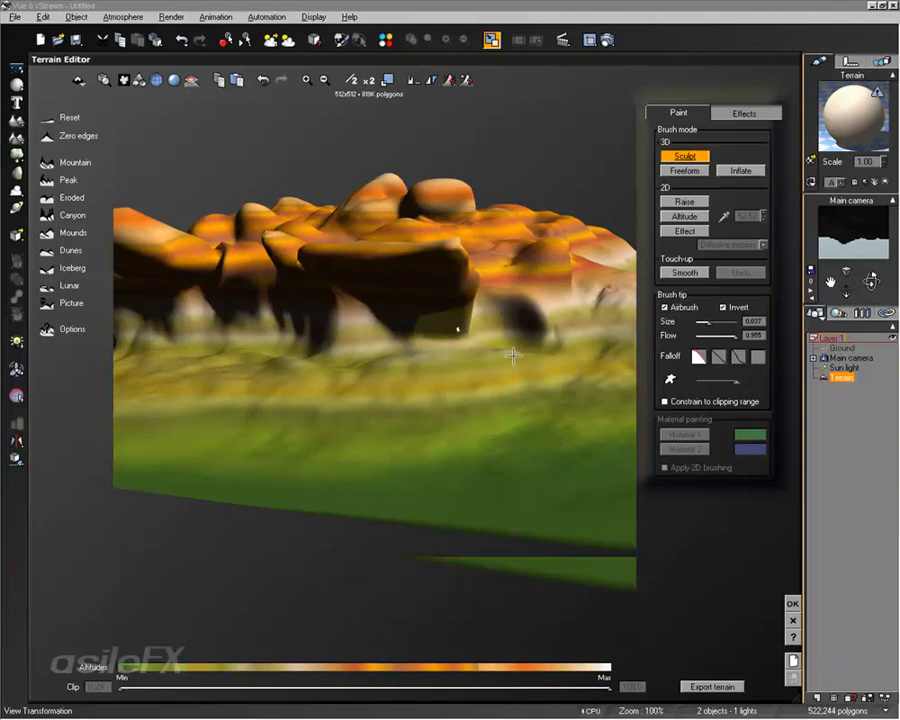
right_click_drag(512, 353, 440, 412)
Step: Carve hollows into the large central knob with the inverted Sculpt brush
mouse_move(577, 337)
left_mouse_down()
mouse_move(335, 427)
mouse_move(336, 399)
mouse_move(321, 408)
mouse_move(388, 356)
mouse_move(484, 396)
left_mouse_up()
right_click_drag(484, 396, 413, 308)
mouse_move(413, 308)
left_mouse_down()
mouse_move(390, 300)
mouse_move(373, 321)
left_mouse_up()
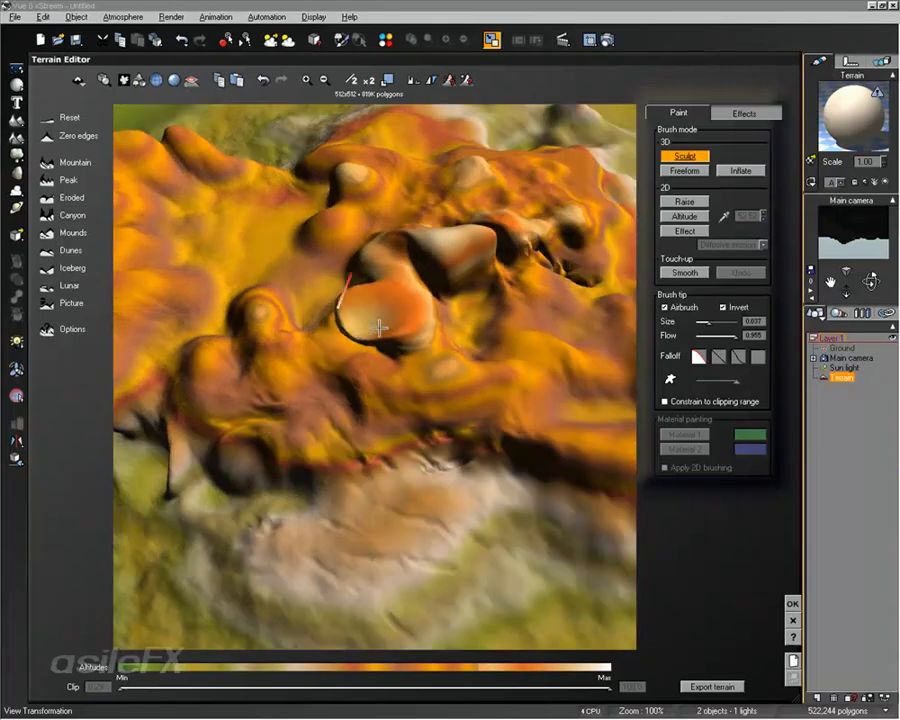
mouse_move(373, 321)
right_mouse_down()
mouse_move(426, 386)
mouse_move(446, 256)
right_mouse_up()
left_click_drag(444, 264, 390, 245)
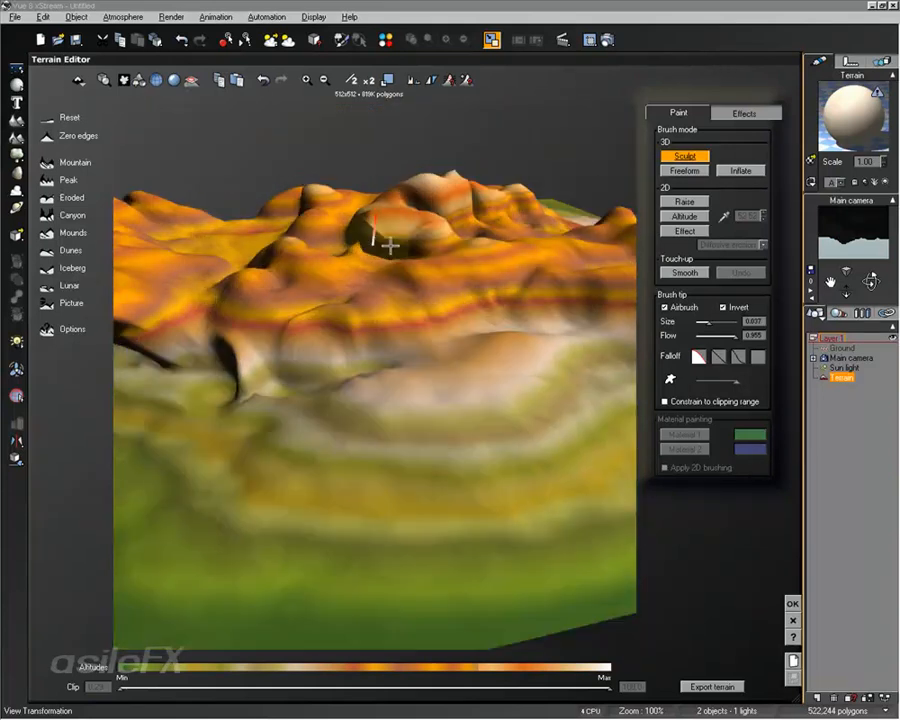
Step: Warp the central knob into a twisted, folded shape with the inverted Freeform brush
left_click(688, 172)
mouse_move(523, 218)
left_mouse_down()
mouse_move(370, 235)
mouse_move(412, 245)
mouse_move(414, 235)
mouse_move(339, 228)
left_mouse_up()
right_click_drag(496, 222, 522, 367)
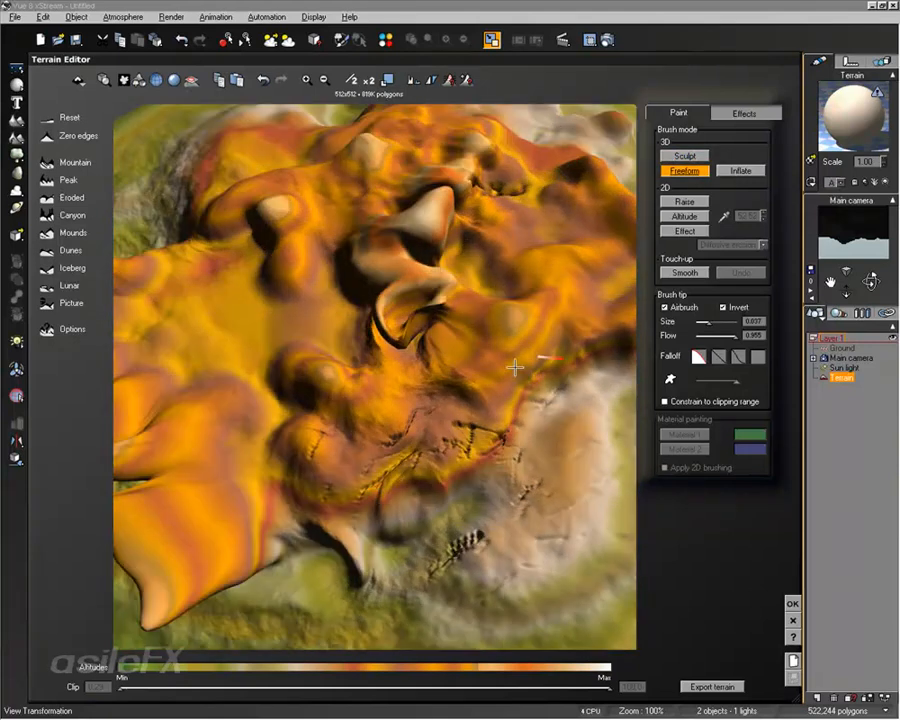
Step: Smooth the folded central knob and the ground around it with the Smooth brush, checking the terrain from several angles
left_click(697, 270)
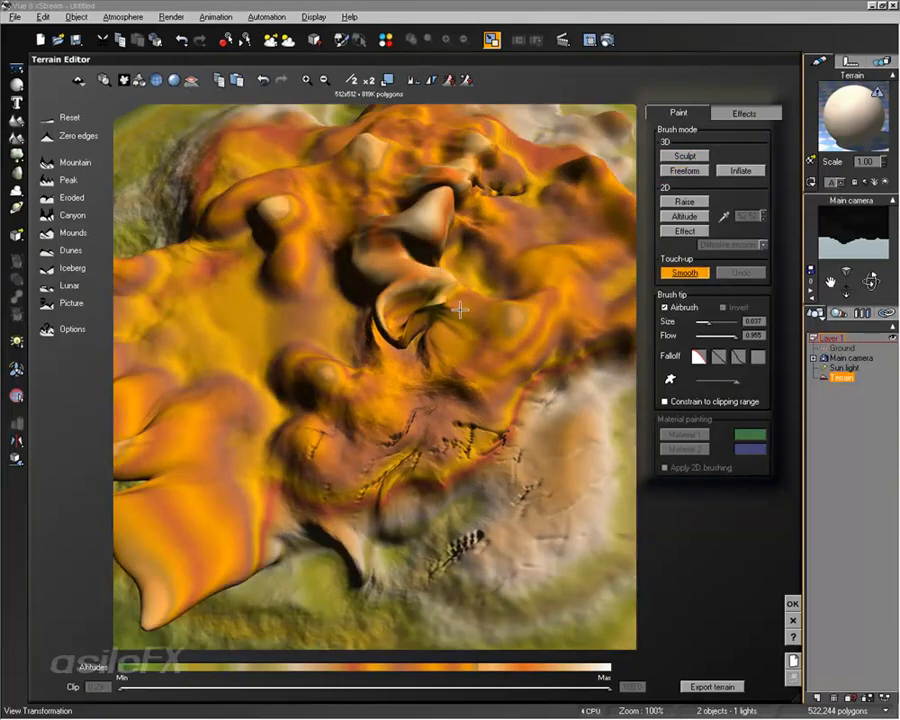
mouse_move(460, 311)
left_mouse_down()
mouse_move(384, 325)
mouse_move(416, 333)
mouse_move(425, 300)
mouse_move(461, 305)
left_mouse_up()
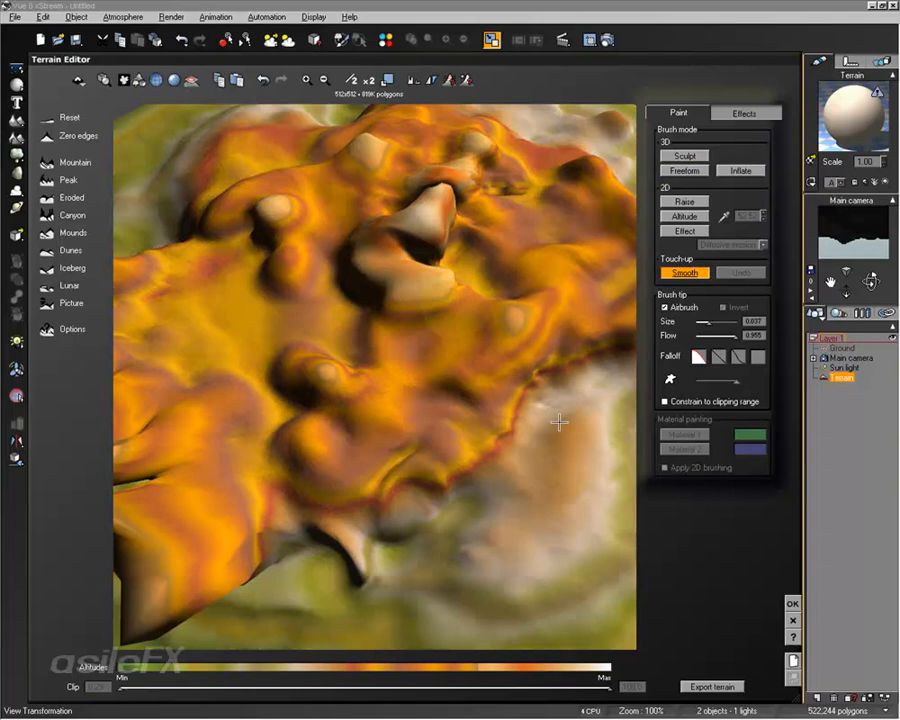
right_click_drag(558, 420, 498, 364)
mouse_move(417, 257)
left_mouse_down()
mouse_move(404, 277)
mouse_move(364, 253)
mouse_move(392, 274)
mouse_move(438, 250)
mouse_move(411, 273)
left_mouse_up()
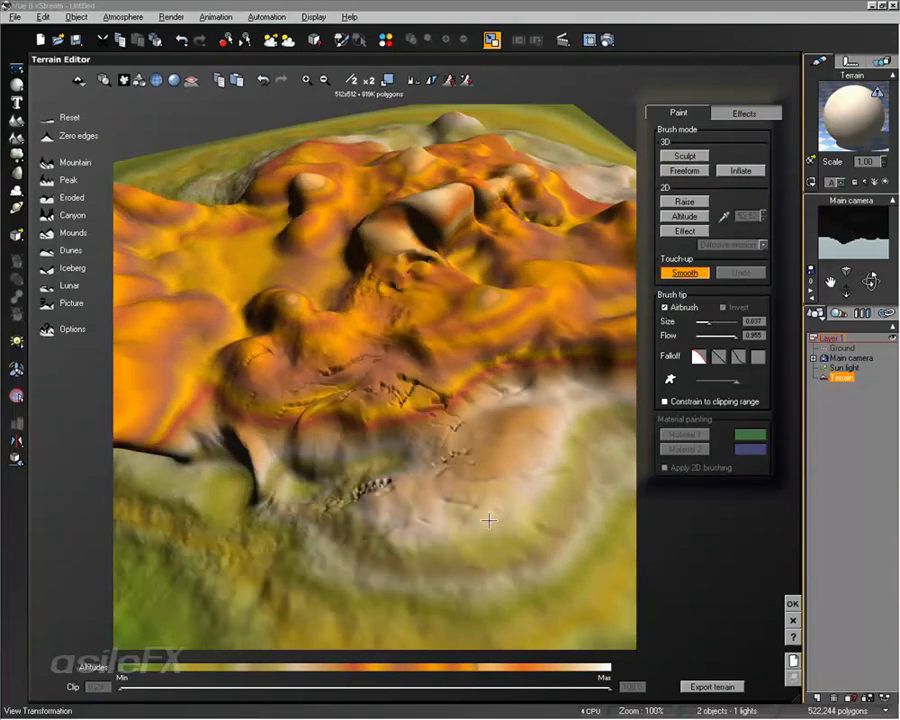
right_click_drag(488, 518, 593, 483)
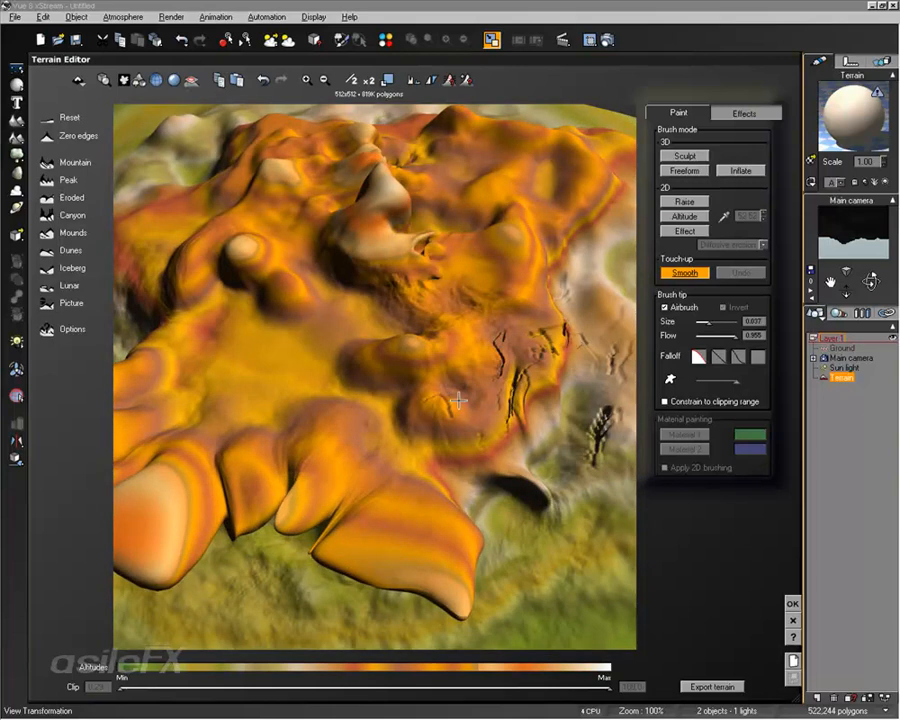
right_click_drag(366, 418, 486, 326)
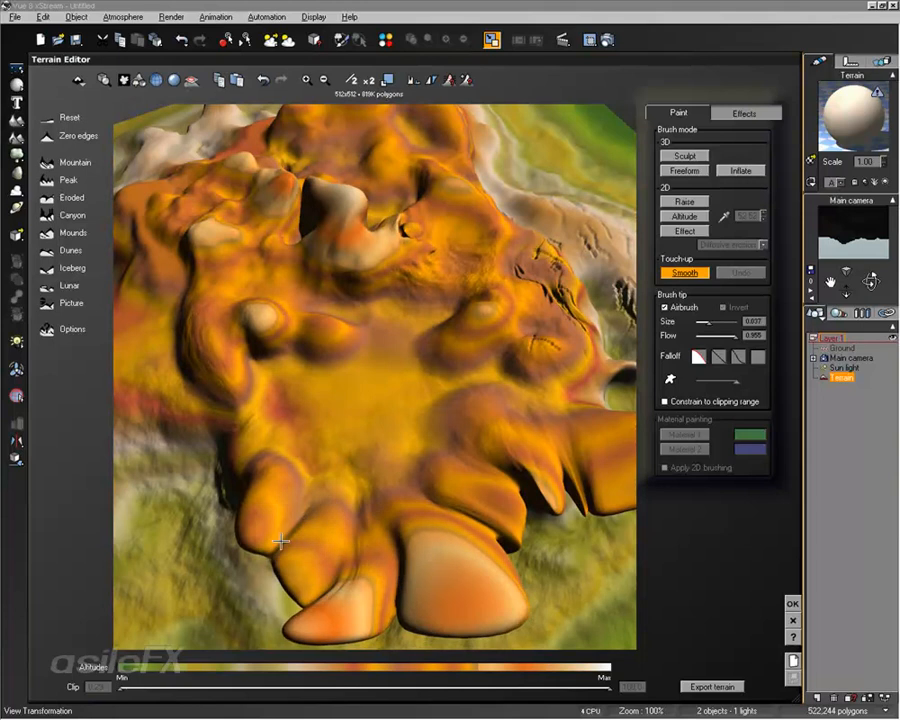
right_click_drag(482, 457, 444, 386)
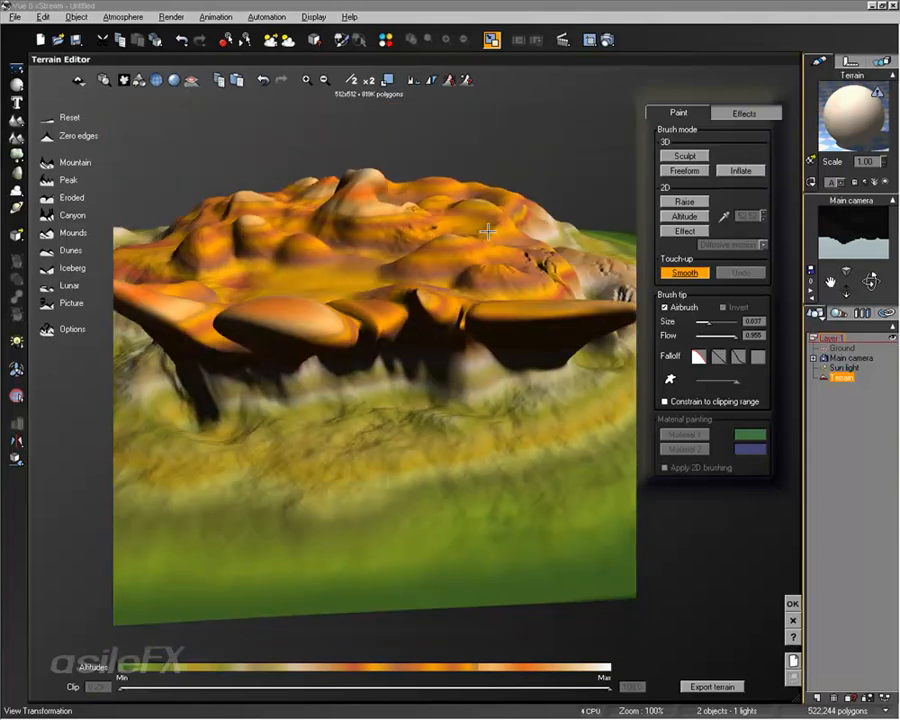
Step: Hollow out the cliff beneath the terrain's orange rim with the inverted Inflate brush
right_click_drag(487, 231, 338, 440)
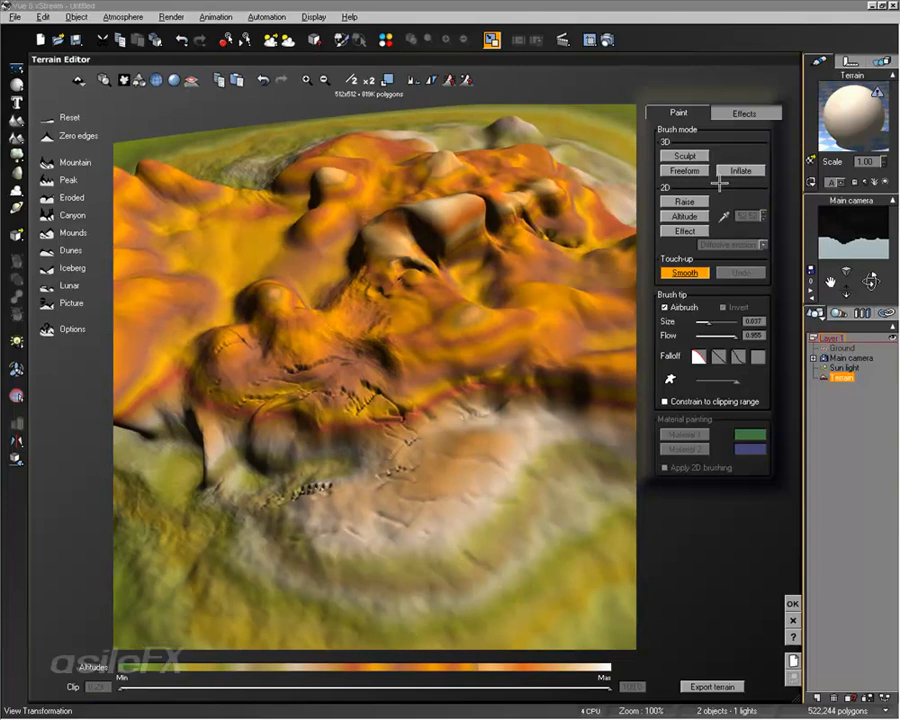
right_click_drag(600, 255, 332, 292)
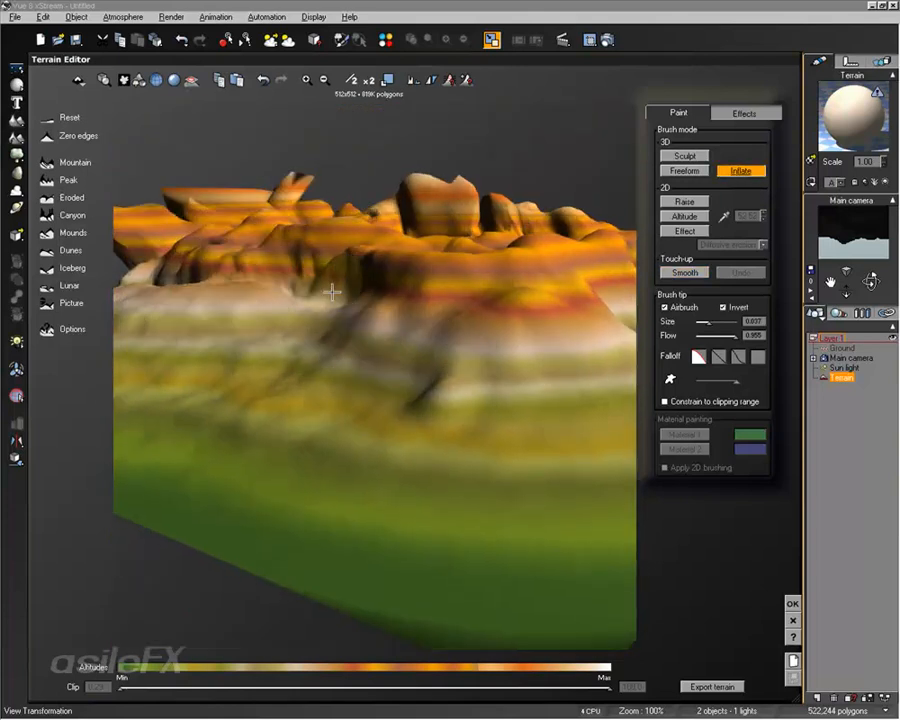
left_click_drag(446, 315, 506, 316)
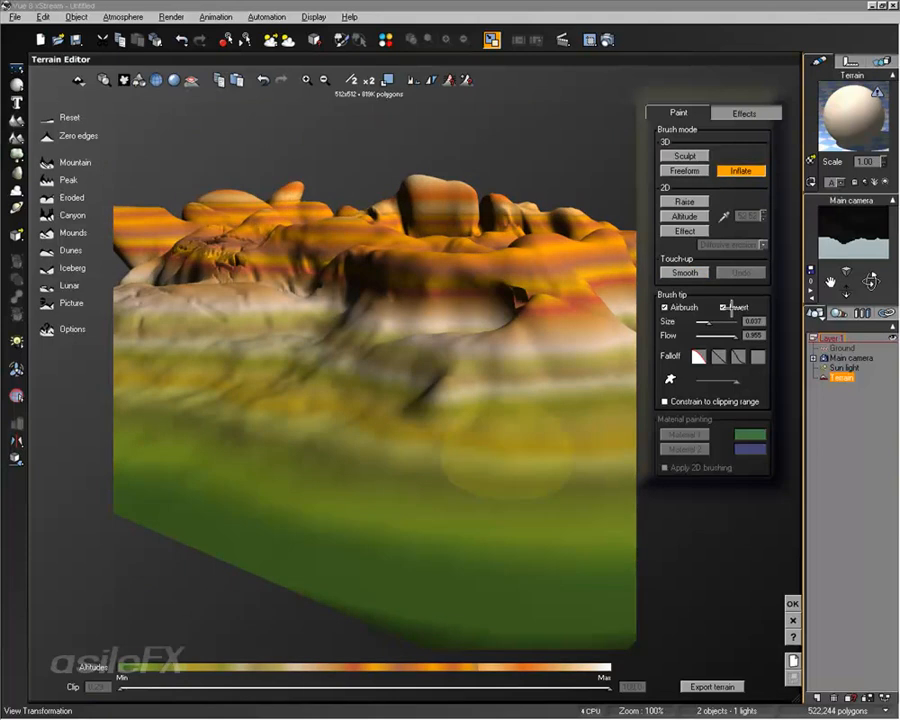
Step: Turn off brush inversion and inflate rounded bulges on the cliff edge and the slope below it
mouse_move(458, 315)
right_mouse_down()
mouse_move(323, 362)
mouse_move(377, 384)
right_mouse_up()
mouse_move(377, 384)
left_mouse_down()
mouse_move(420, 372)
mouse_move(494, 410)
mouse_move(568, 400)
left_mouse_up()
right_click_drag(342, 467, 333, 352)
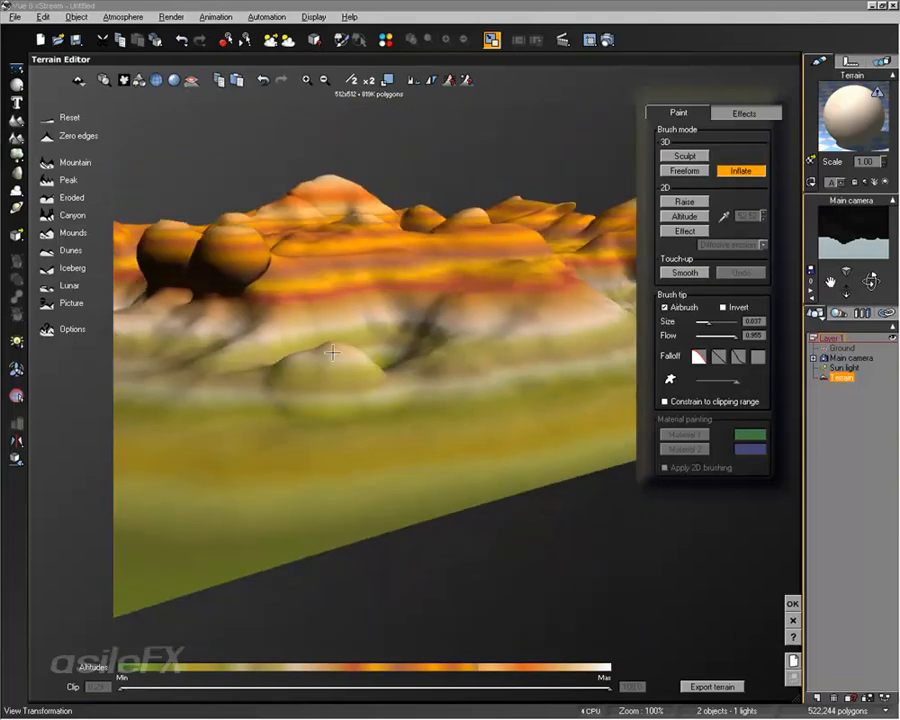
Step: Enlarge the Inflate brush to size 0.192 and swell the cliffs and plateau into large, rounded lobes
scroll(486, 350, "up", 5)
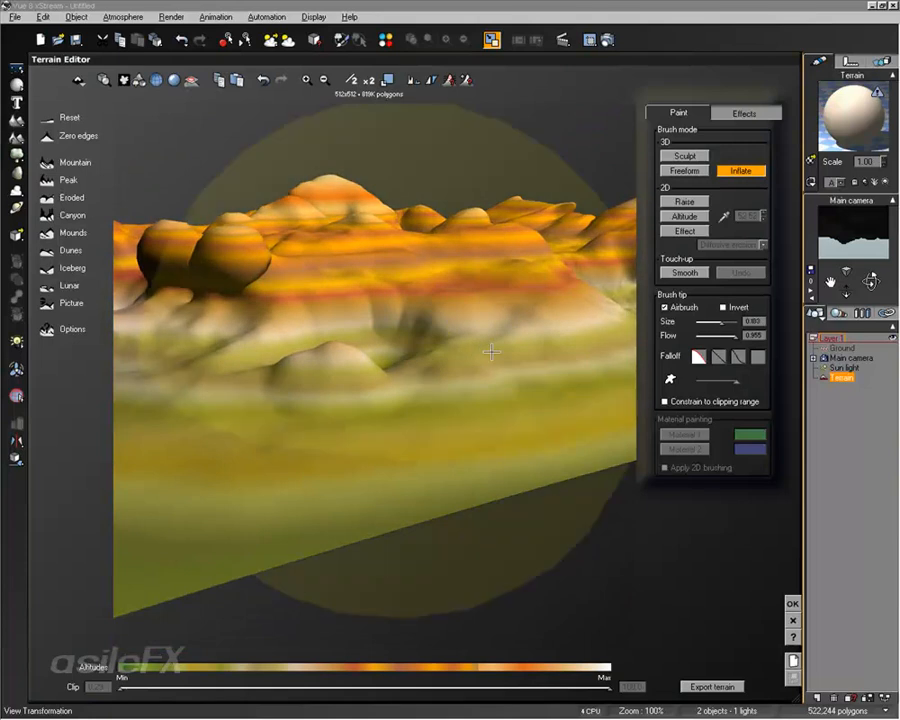
mouse_move(490, 352)
left_mouse_down()
mouse_move(472, 350)
mouse_move(460, 280)
mouse_move(309, 278)
mouse_move(440, 300)
left_mouse_up()
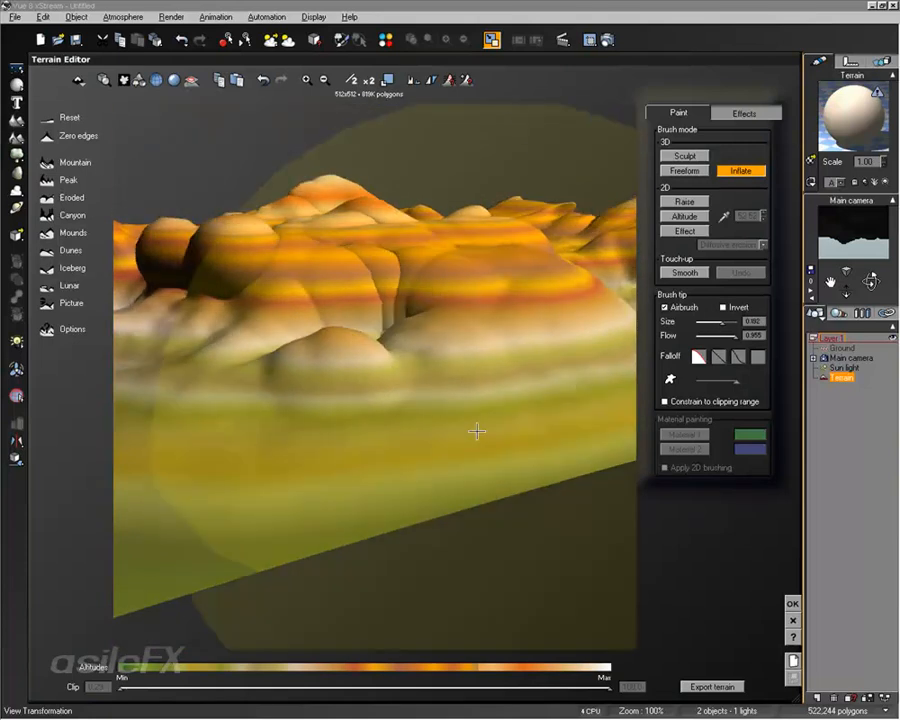
right_click_drag(476, 280, 488, 331)
mouse_move(361, 380)
left_mouse_down()
mouse_move(309, 430)
mouse_move(257, 342)
mouse_move(325, 341)
left_mouse_up()
mouse_move(325, 341)
right_mouse_down()
mouse_move(462, 367)
mouse_move(452, 381)
mouse_move(538, 376)
mouse_move(363, 396)
mouse_move(460, 384)
mouse_move(418, 398)
mouse_move(351, 394)
mouse_move(416, 327)
mouse_move(474, 360)
mouse_move(320, 373)
mouse_move(480, 344)
mouse_move(452, 296)
mouse_move(296, 362)
mouse_move(591, 257)
right_mouse_up()
left_click(692, 157)
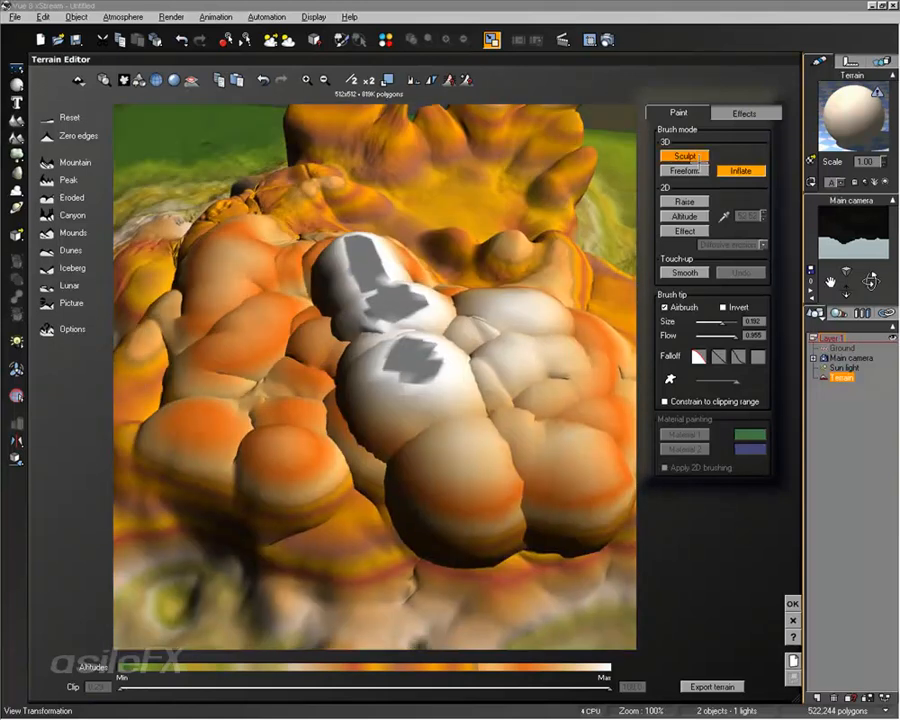
right_click_drag(430, 260, 590, 172)
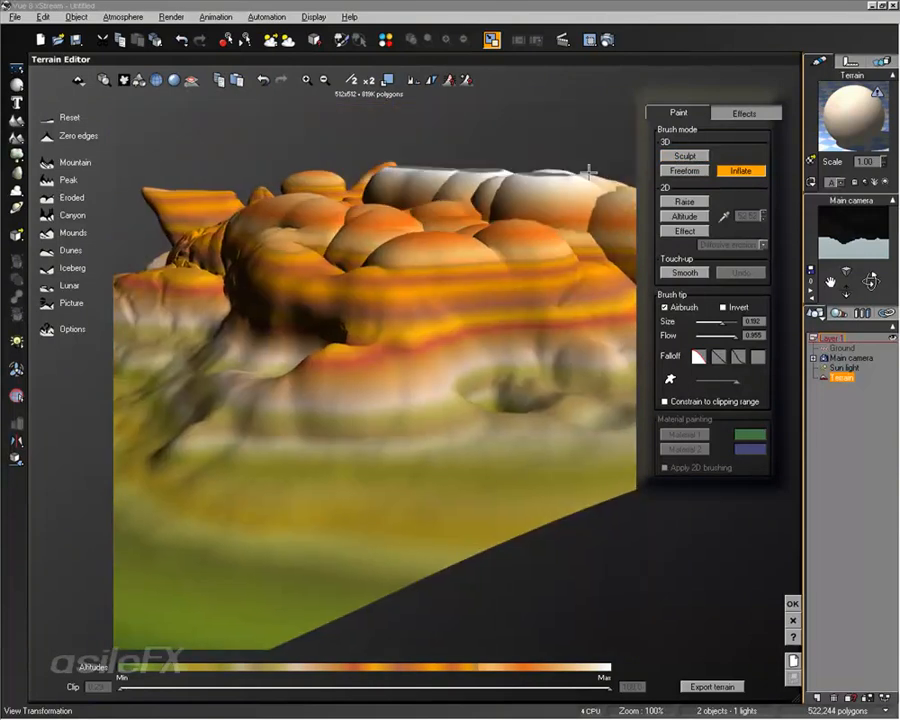
Step: Apply the Fluvial erosion effect to the inflated terrain and inspect the slopes
left_click(727, 114)
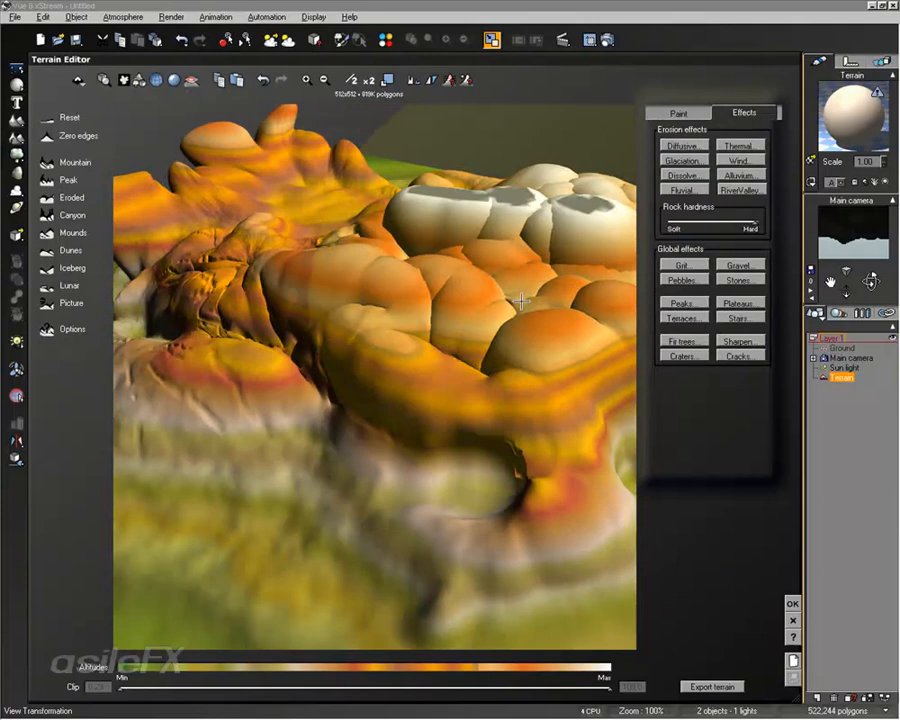
left_click(683, 190)
left_click(684, 192)
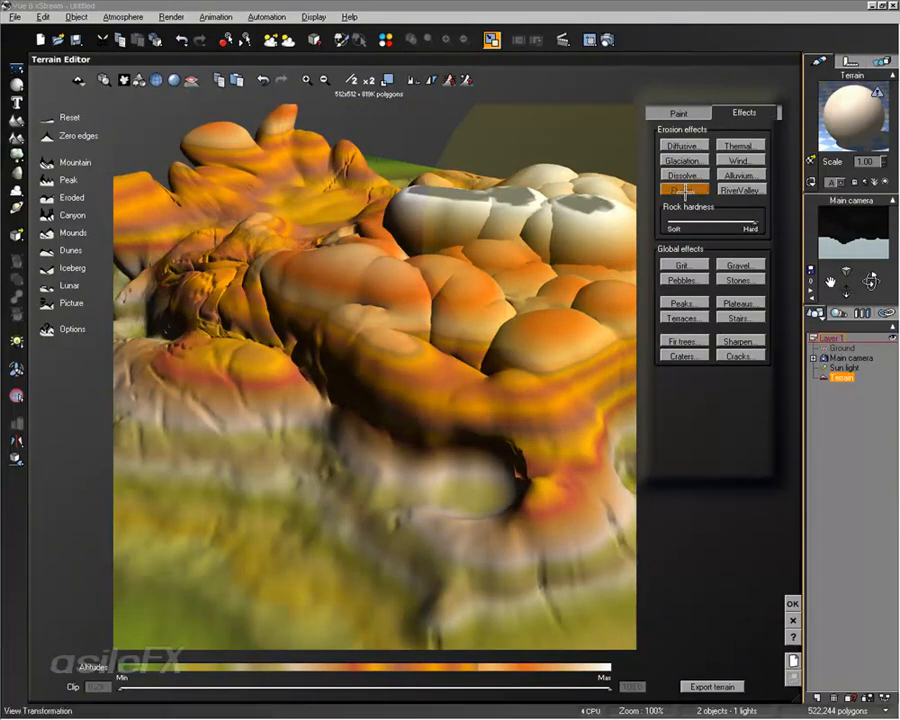
right_click_drag(422, 313, 609, 257)
Step: Reduce the brush size to 0.064 and replace the sculpted terrain with a freshly generated Mountain
left_click(682, 111)
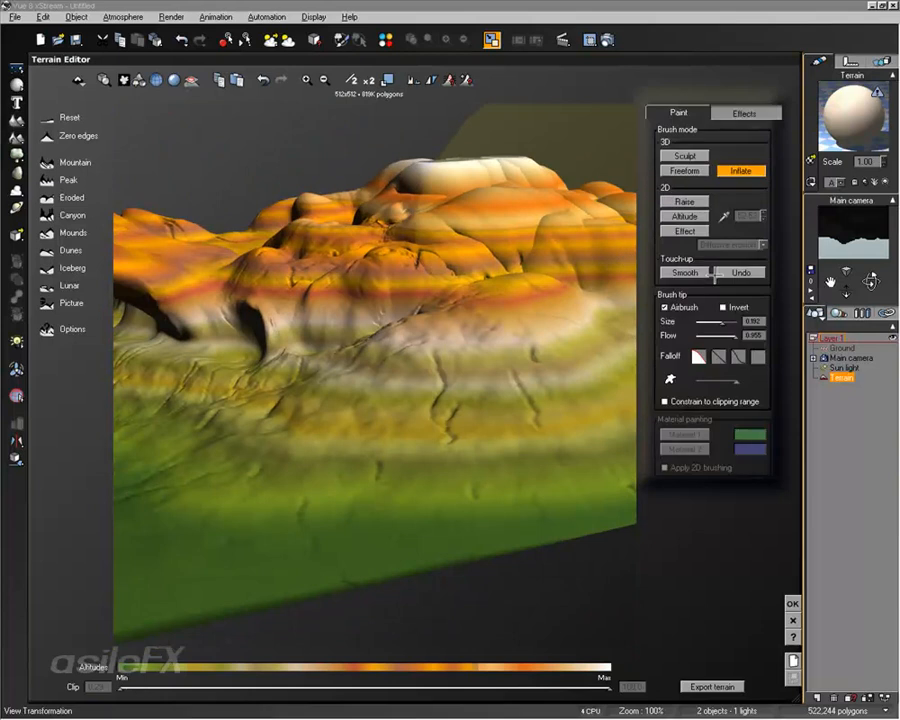
scroll(513, 240, "down", 5)
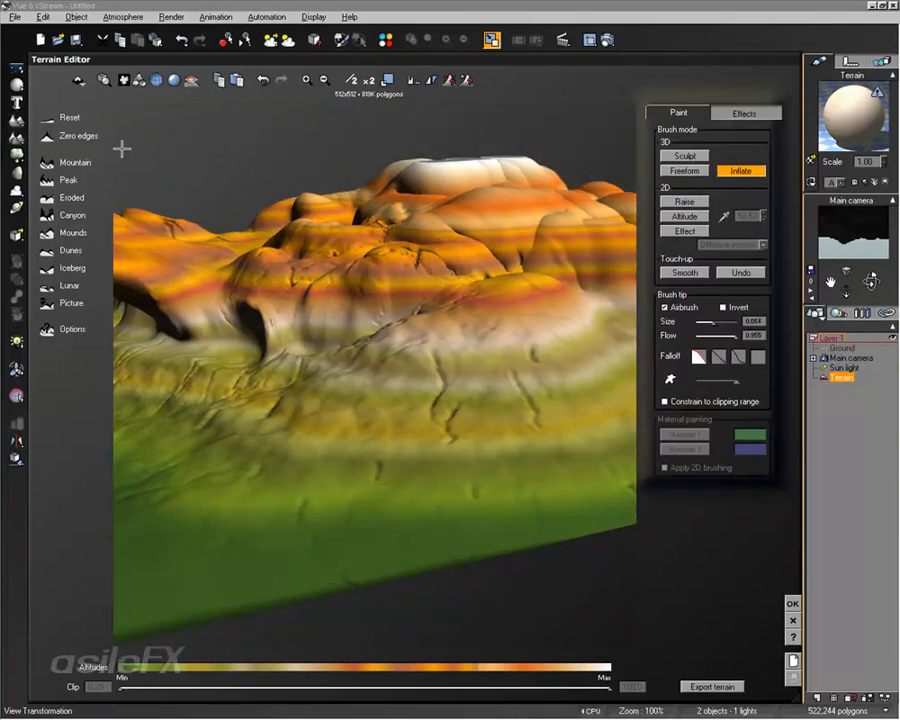
left_click(46, 116)
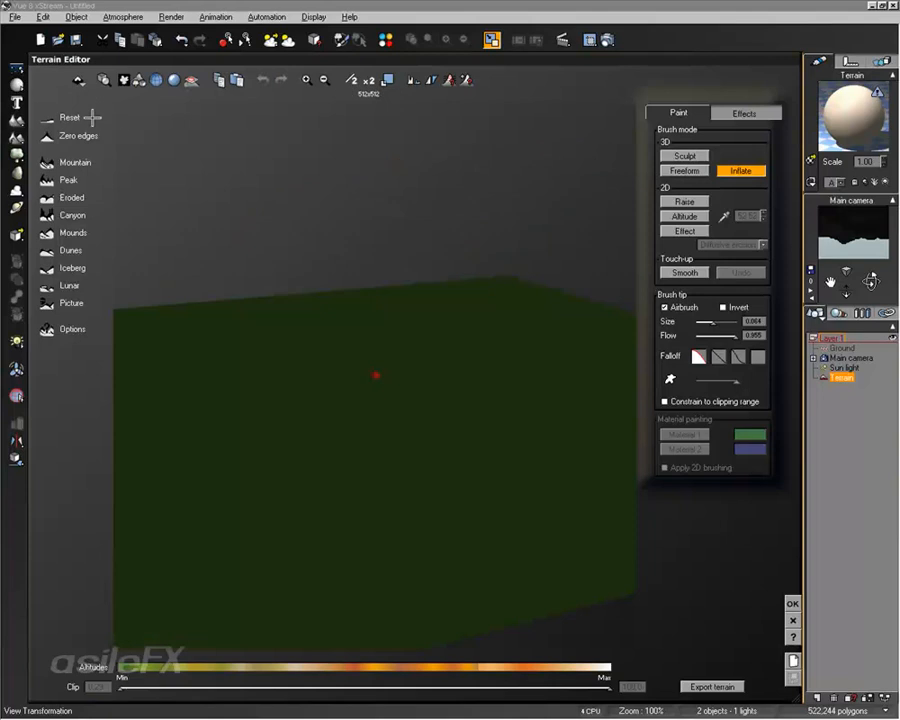
left_click(46, 161)
mouse_move(311, 358)
right_mouse_down()
mouse_move(425, 450)
mouse_move(205, 385)
mouse_move(137, 337)
mouse_move(165, 338)
right_mouse_up()
Step: Activate the 2D Raise brush and browse the Terrain Profiles and Time Splines filter collections for its falloff without loading one
left_click(685, 201)
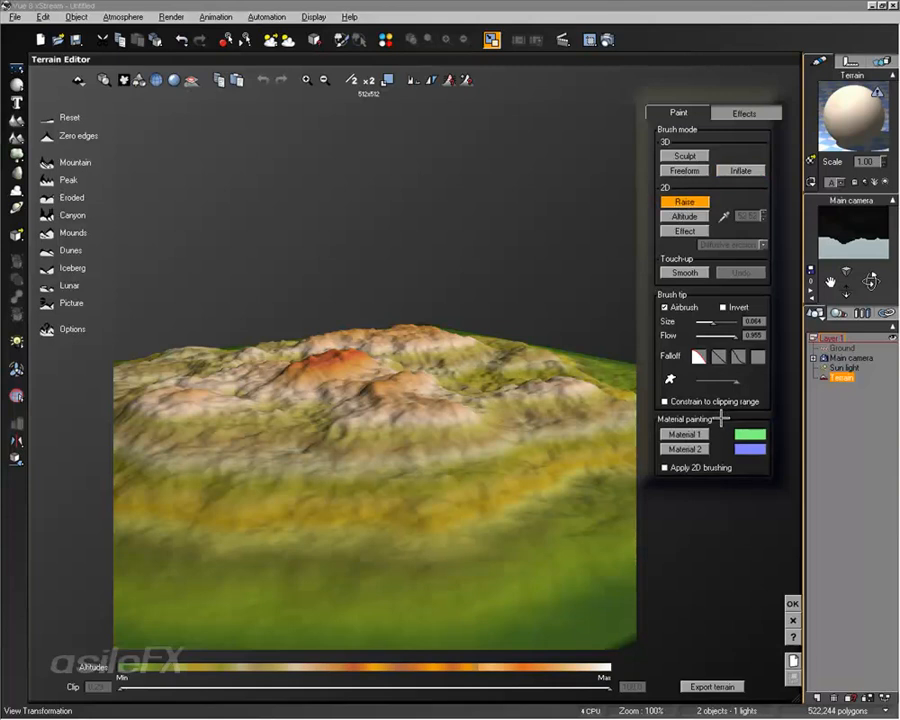
double_click(700, 356)
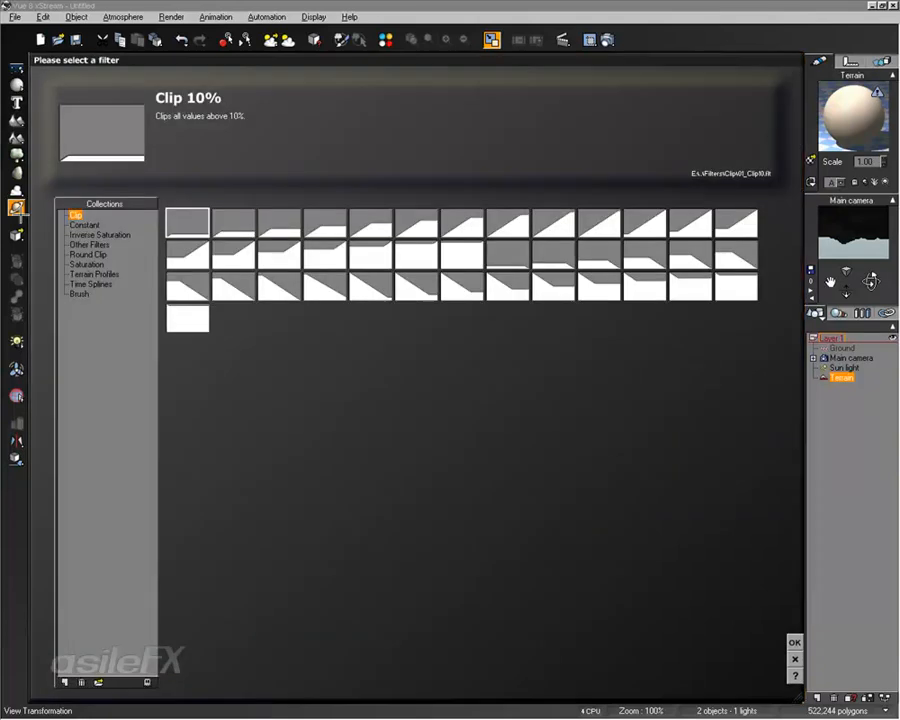
left_click(108, 274)
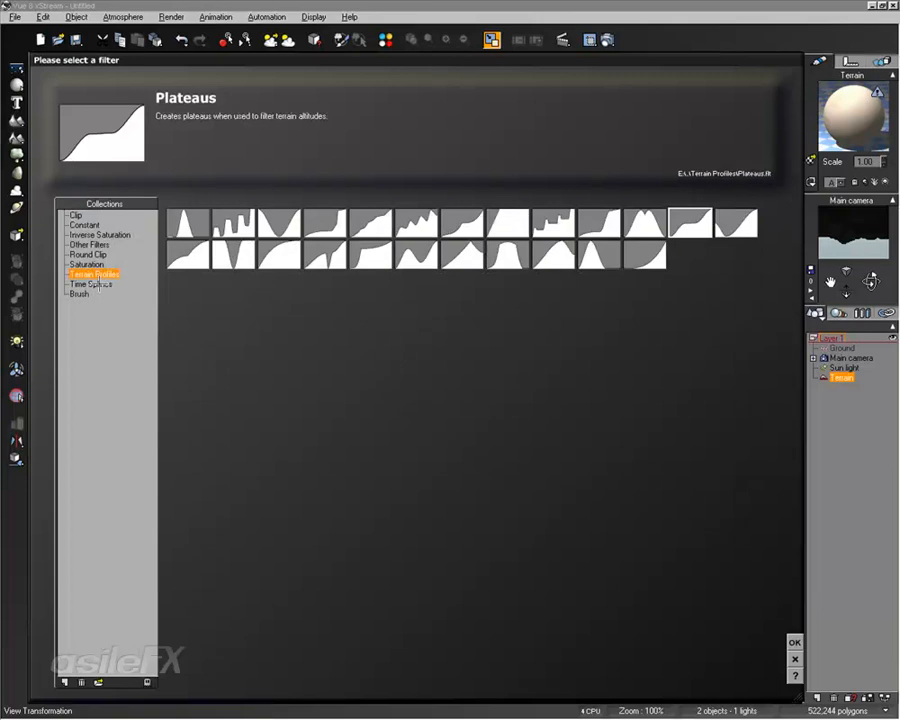
left_click(90, 284)
left_click(795, 659)
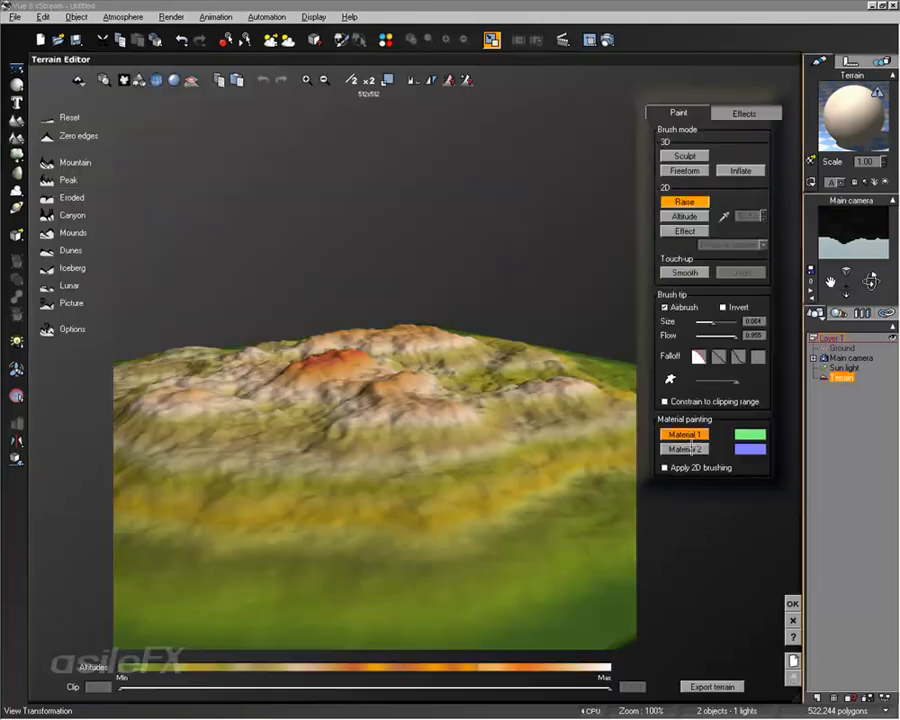
Step: Examine the first falloff preset's curve in the Brush Attenuation Filter editor, leaving it unedited
right_click(698, 356)
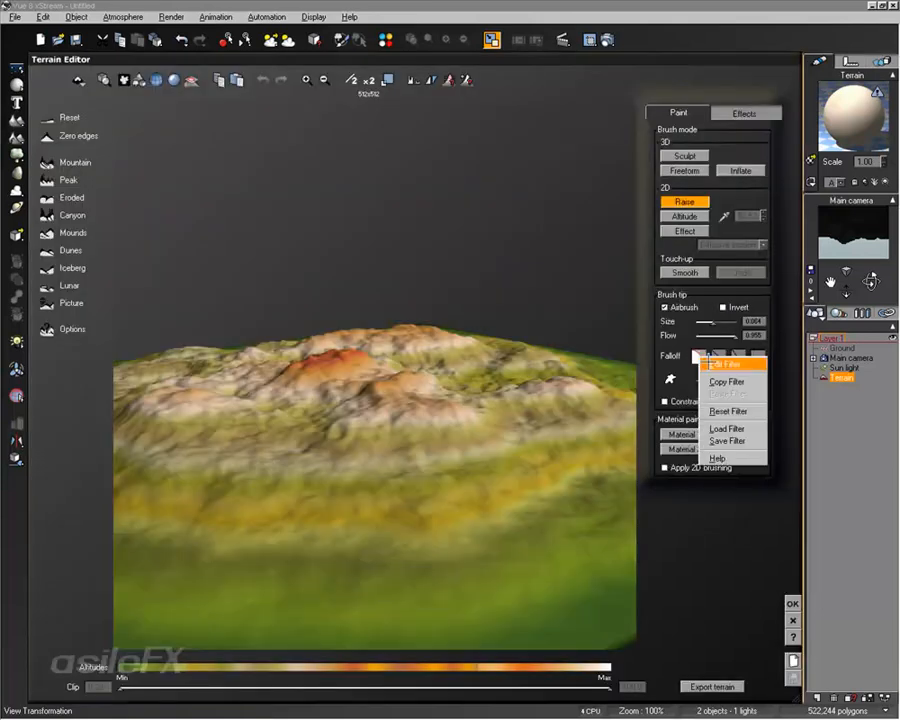
left_click(712, 364)
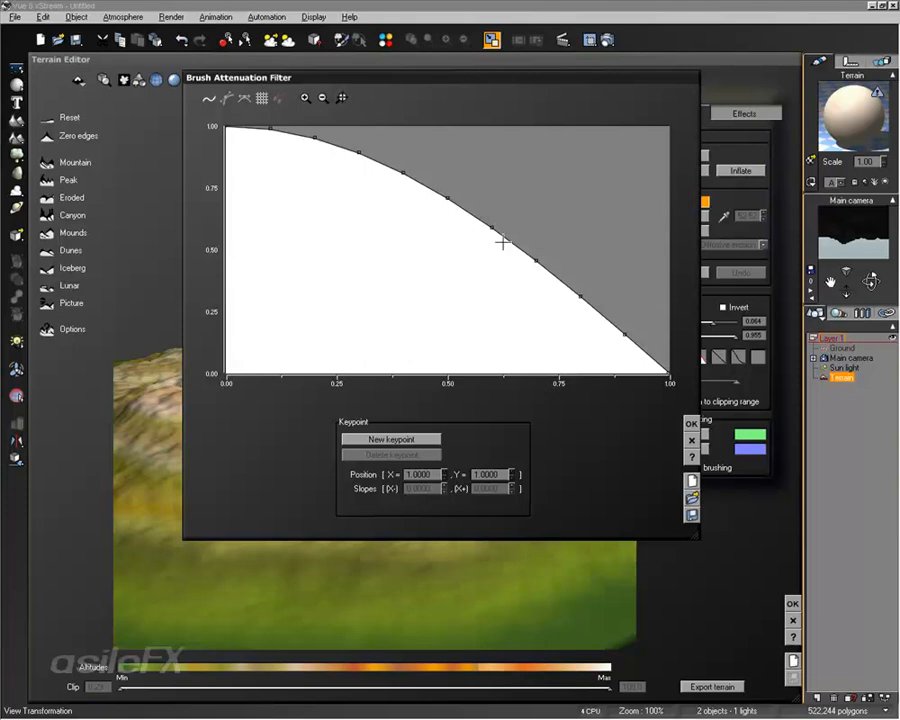
left_click(691, 440)
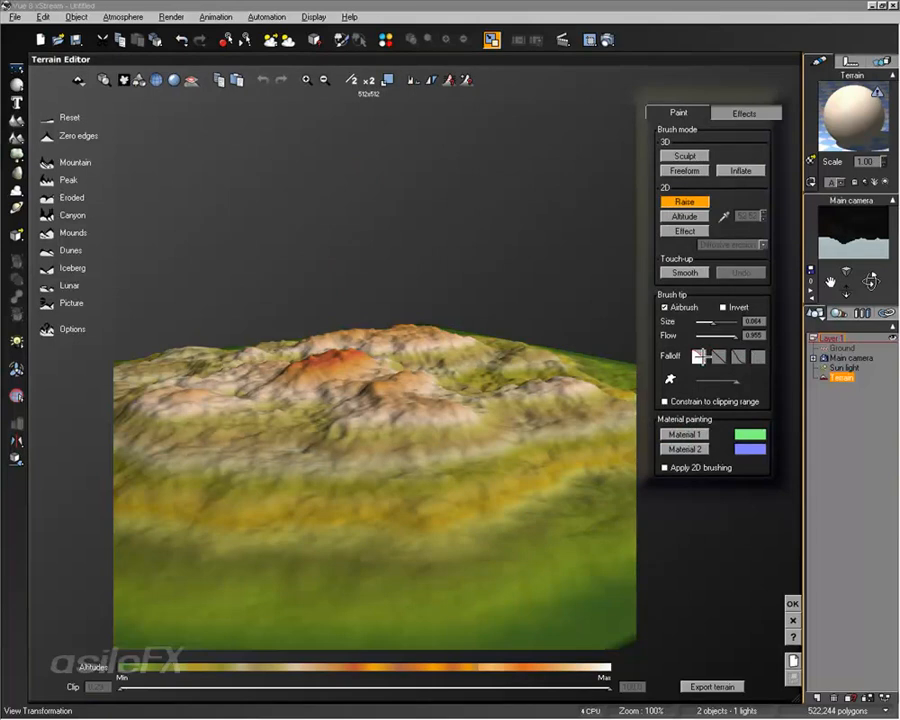
right_click(701, 357)
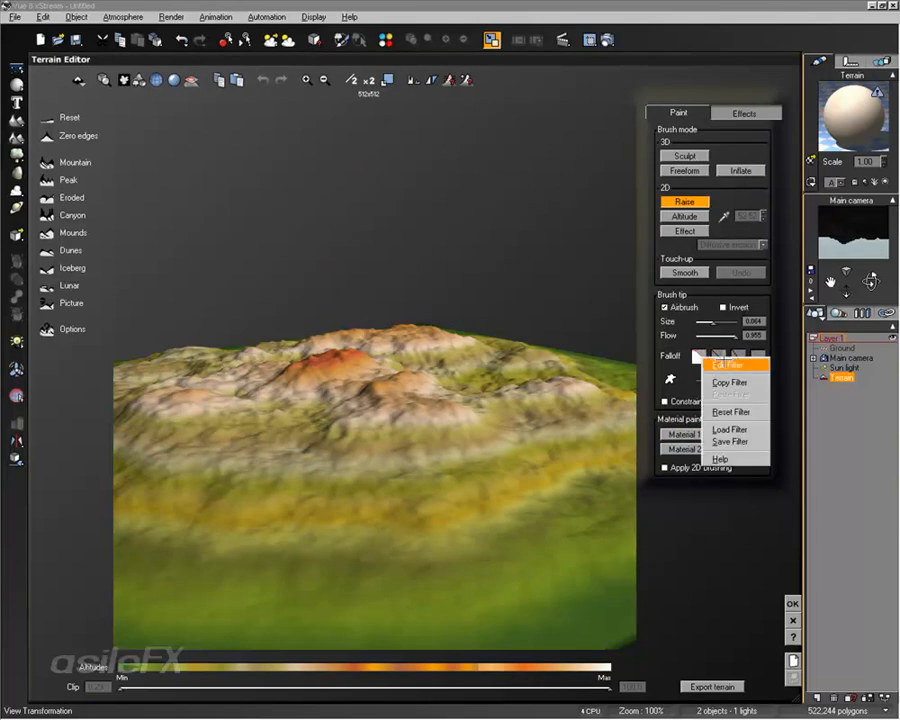
left_click(717, 364)
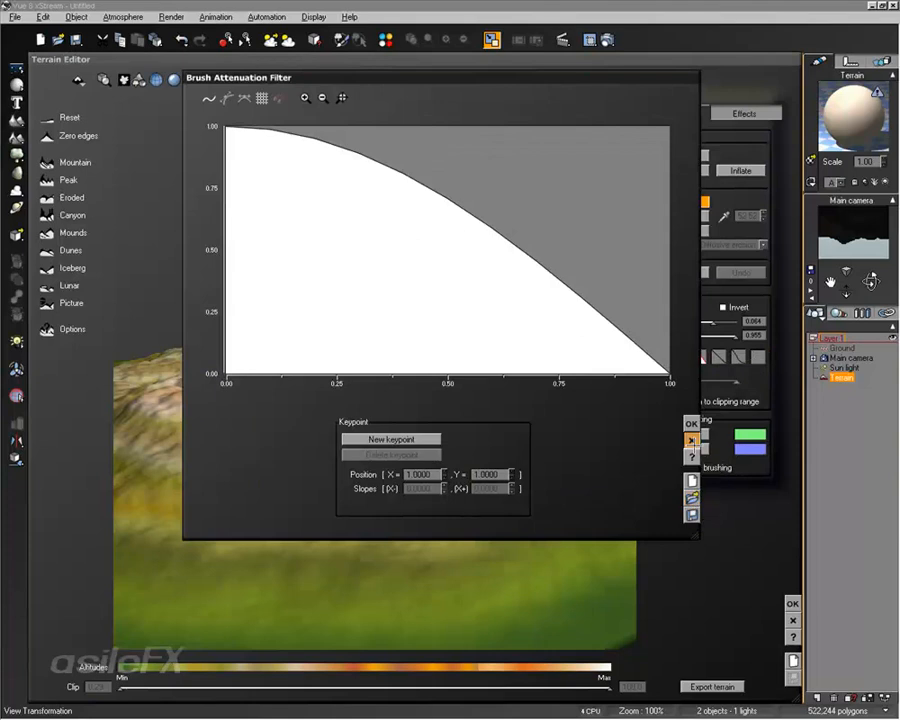
left_click(691, 441)
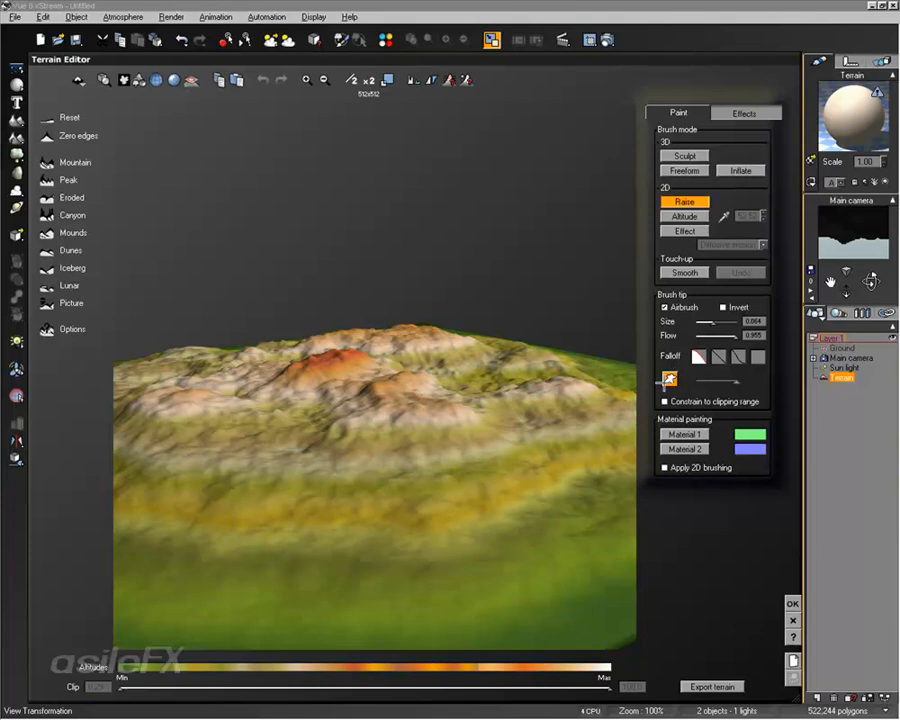
Step: Browse for a custom brush picture and preview several images in the Electric Fur folder of asileFX_Brushes
left_click(669, 381)
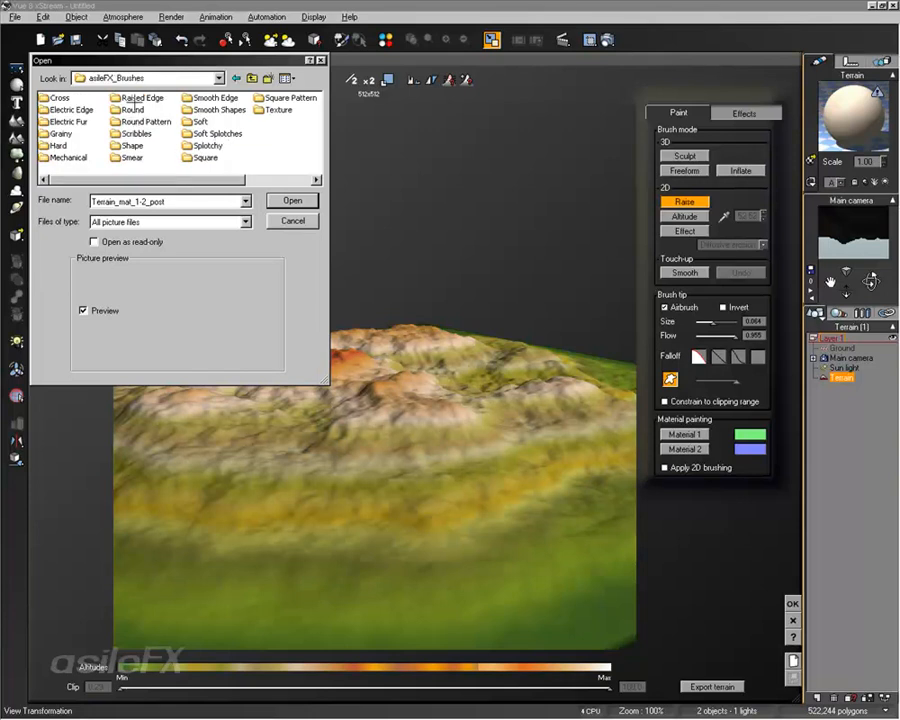
double_click(70, 121)
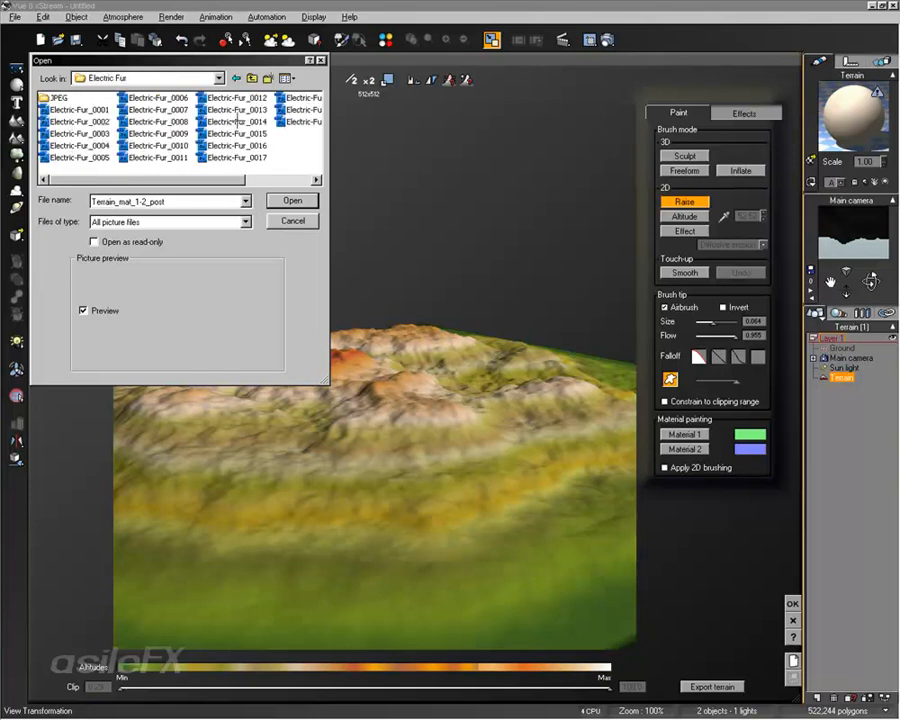
left_click(236, 121)
left_click(236, 145)
left_click(151, 145)
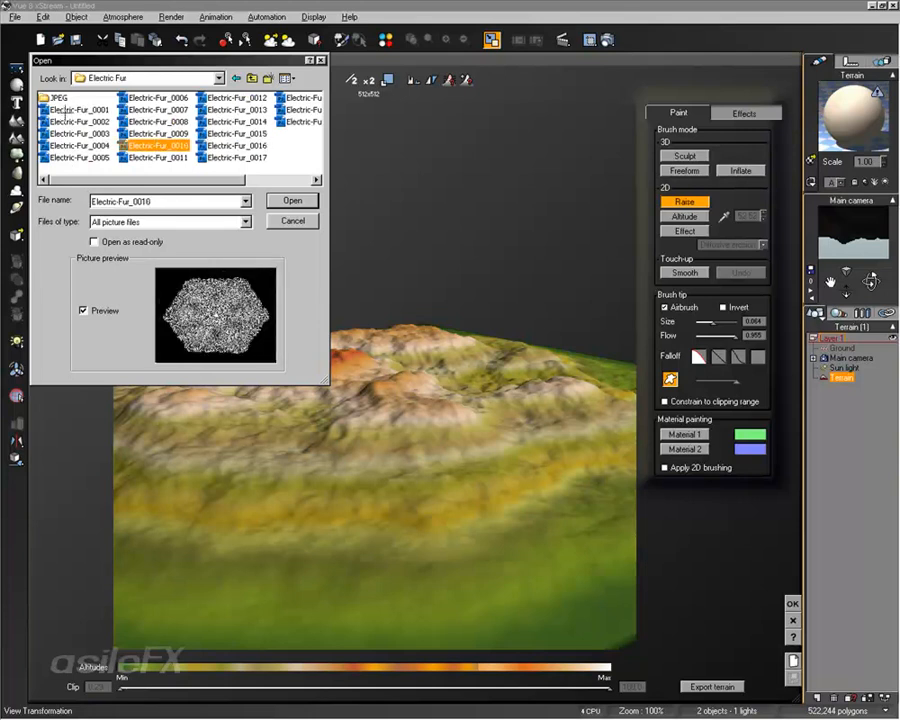
Step: Compare brush pictures in Electric Fur's JPEG subfolder and load the last Electric-Fur image as the brush tip
double_click(62, 99)
left_click(261, 156)
left_click(230, 121)
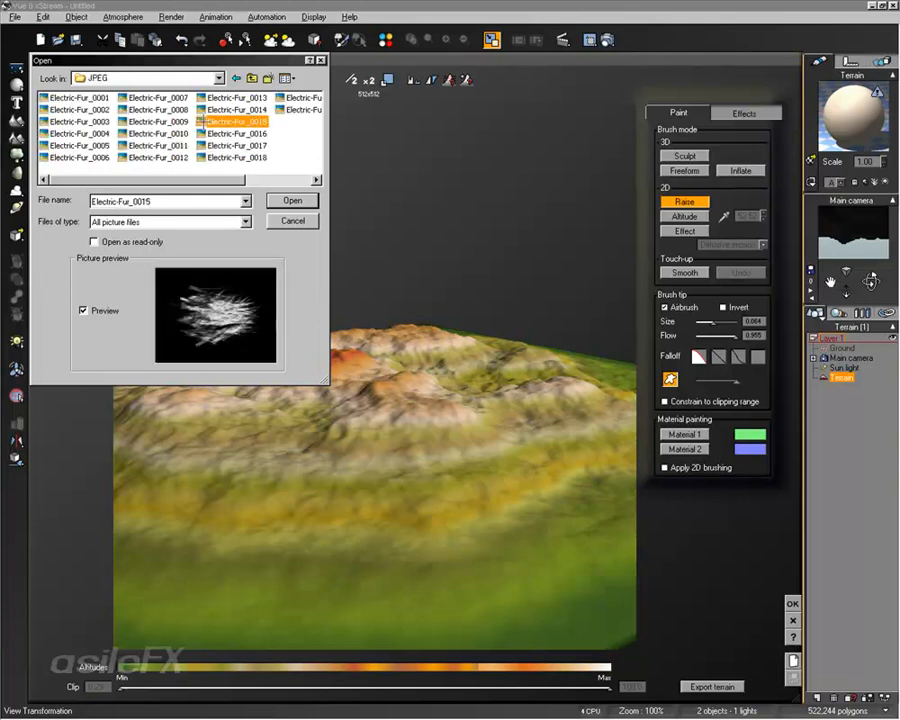
left_click(141, 123)
left_click(175, 133)
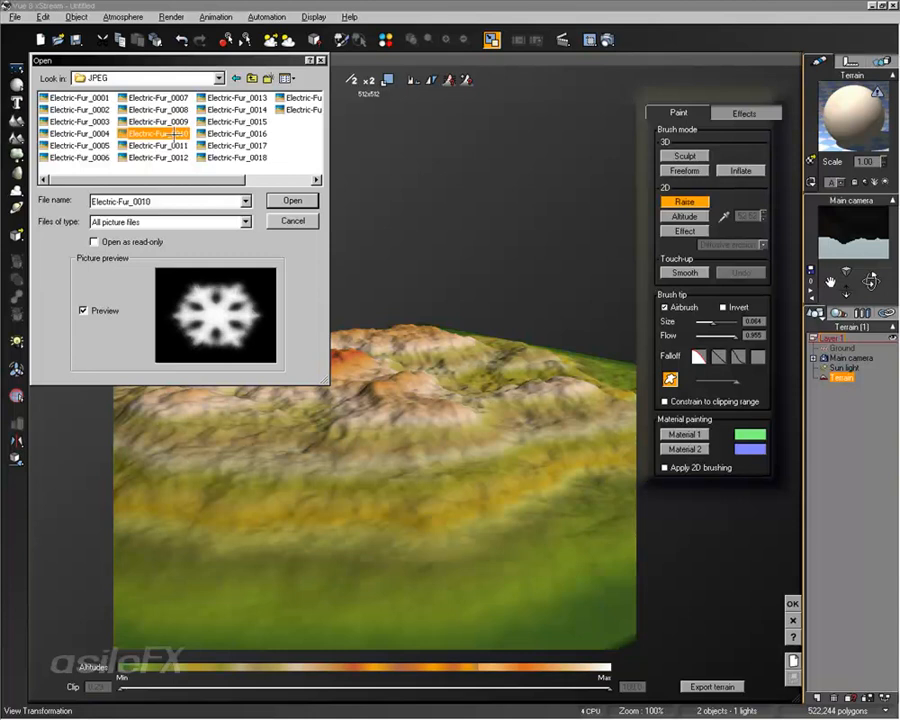
left_click(175, 145)
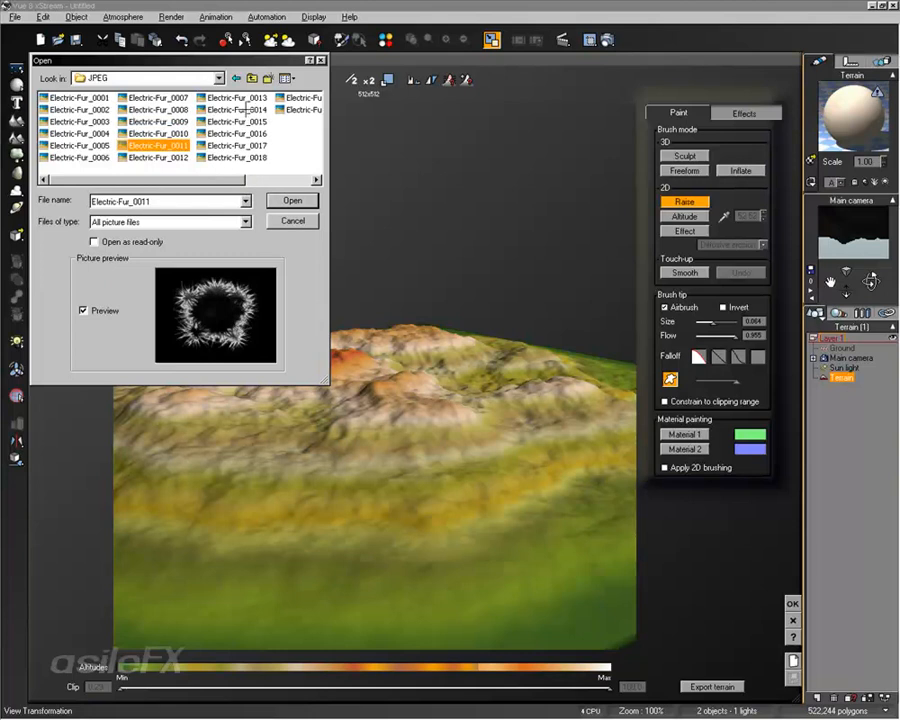
left_click(245, 109)
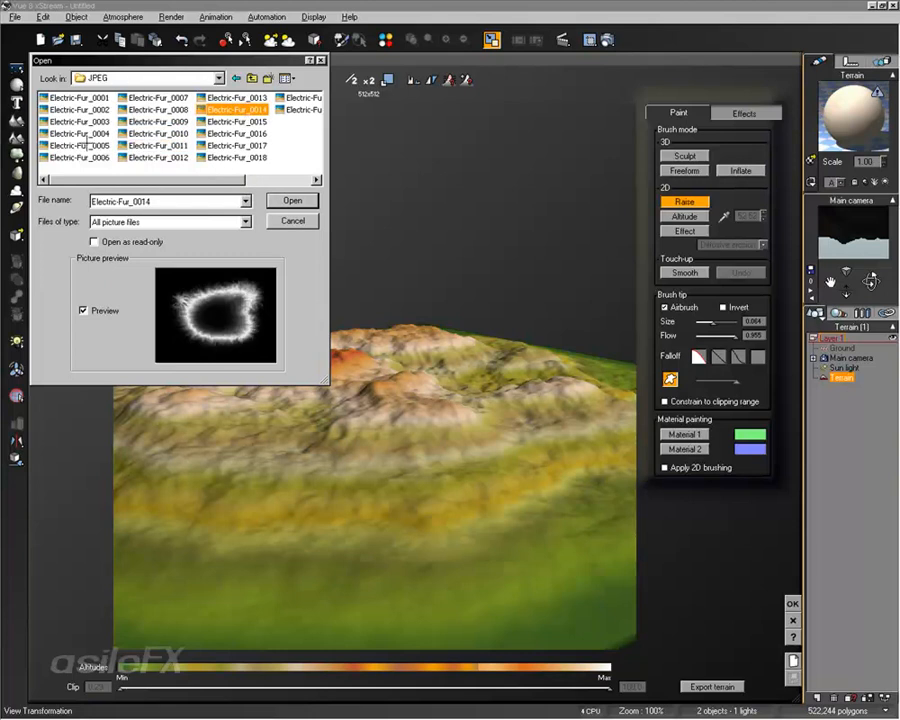
left_click(90, 156)
left_click(92, 133)
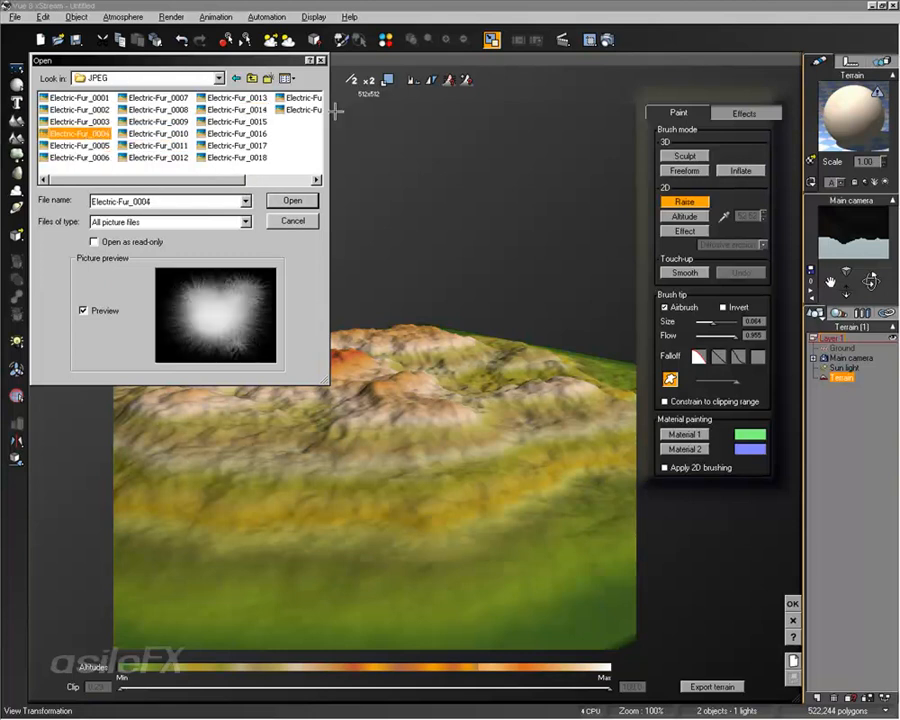
left_click(303, 109)
left_click(292, 200)
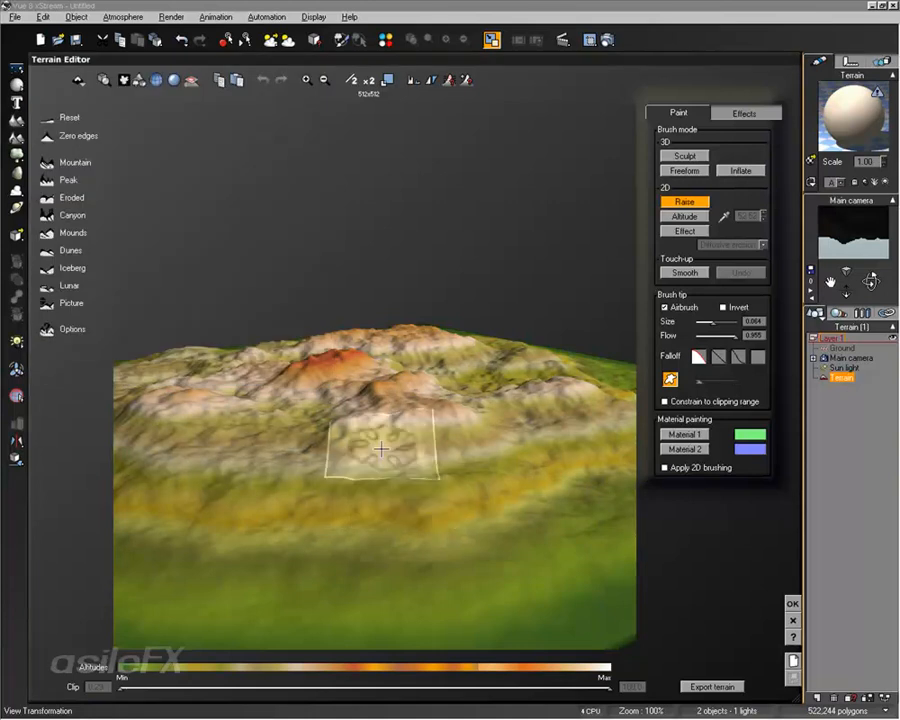
Step: Paint the mountain's foreground slope with the Raise brush using the loaded picture tip
left_click(411, 524)
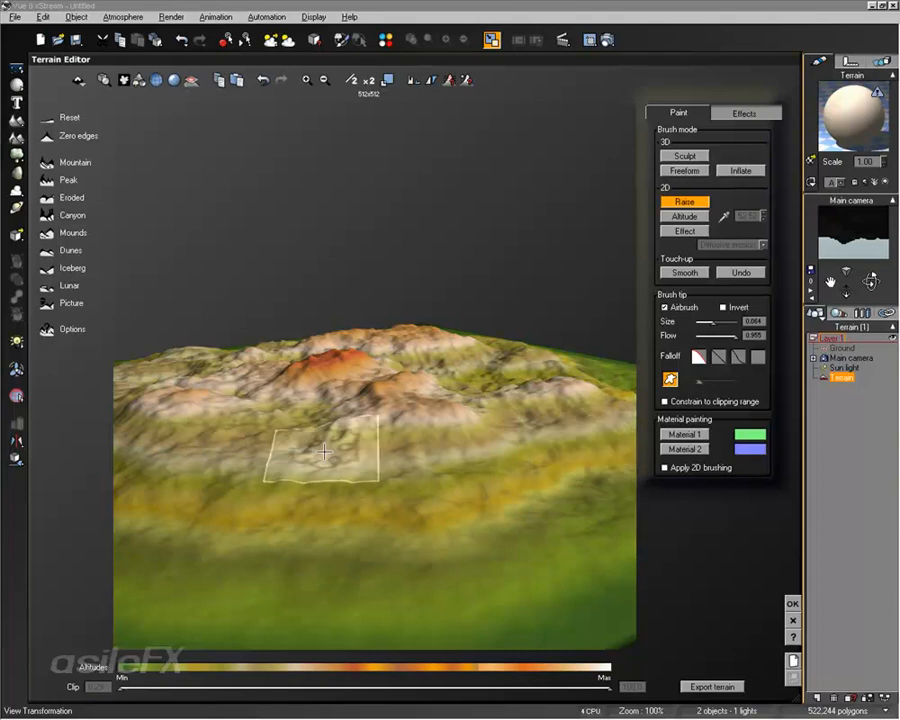
mouse_move(377, 479)
right_mouse_down()
mouse_move(391, 546)
mouse_move(362, 490)
mouse_move(368, 466)
right_mouse_up()
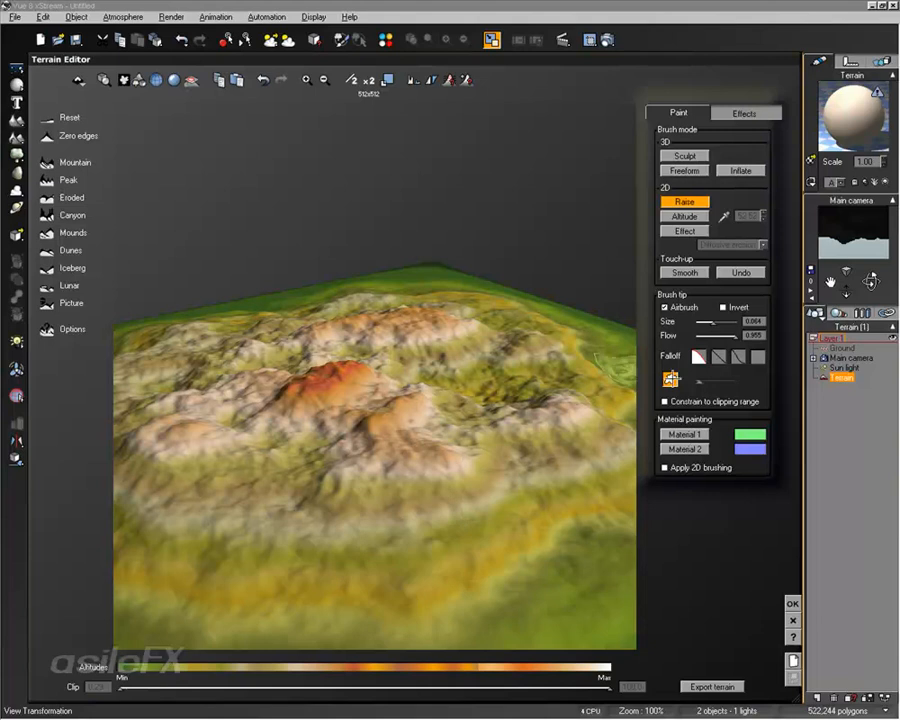
Step: Pick the Electric-Fur_0015 brush picture and switch the custom picture tip off again
left_click(670, 379)
left_click(507, 263)
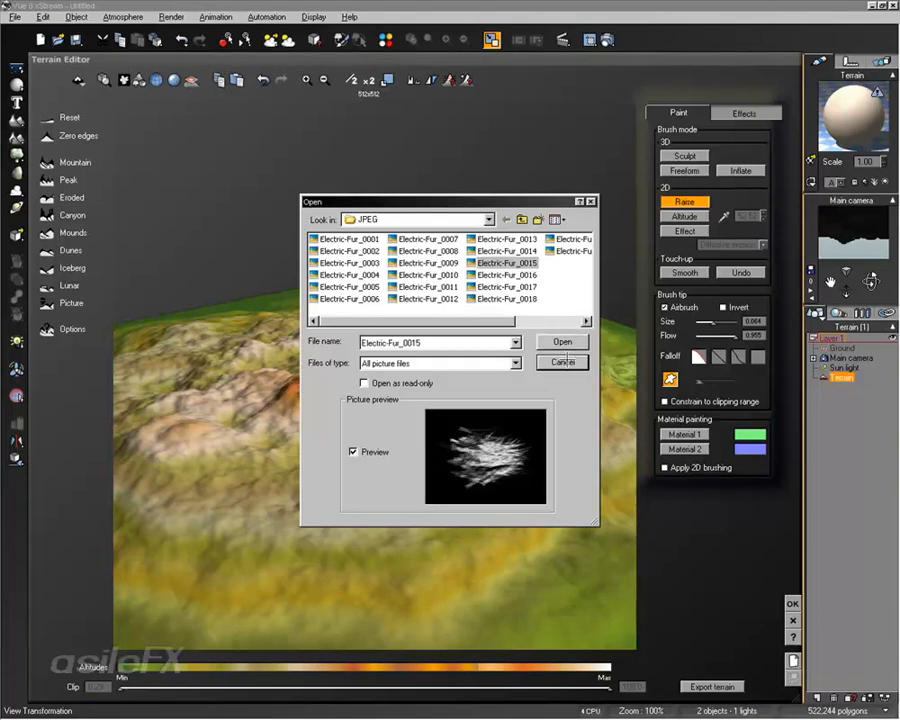
left_click(563, 341)
right_click_drag(492, 436, 426, 441)
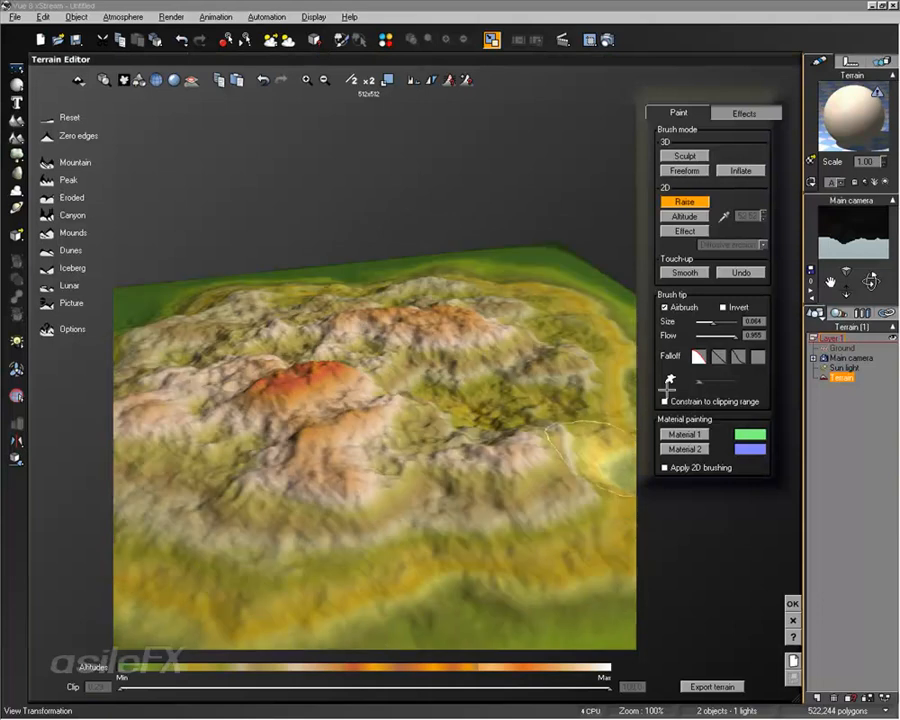
left_click(668, 381)
left_click(668, 380)
left_click(565, 361)
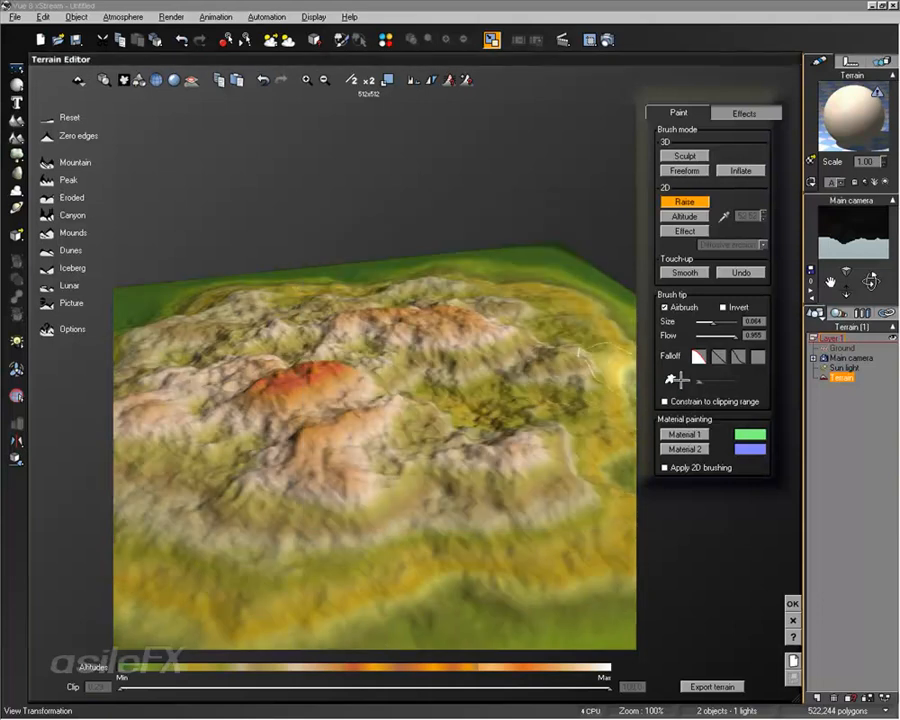
mouse_move(699, 381)
left_mouse_down()
mouse_move(719, 378)
mouse_move(733, 392)
mouse_move(725, 392)
left_mouse_up()
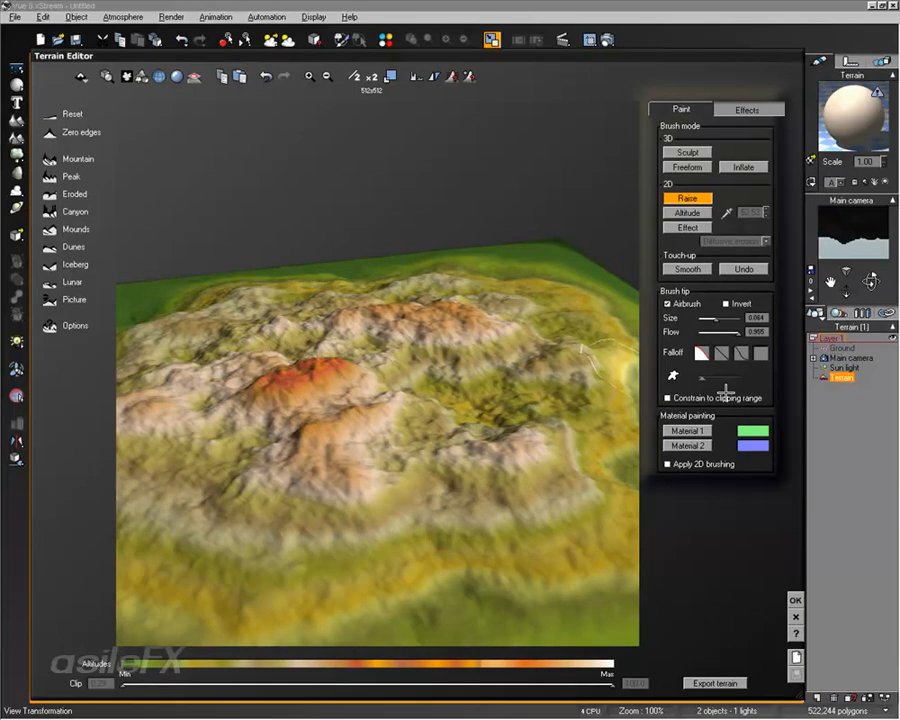
right_click_drag(432, 322, 426, 338)
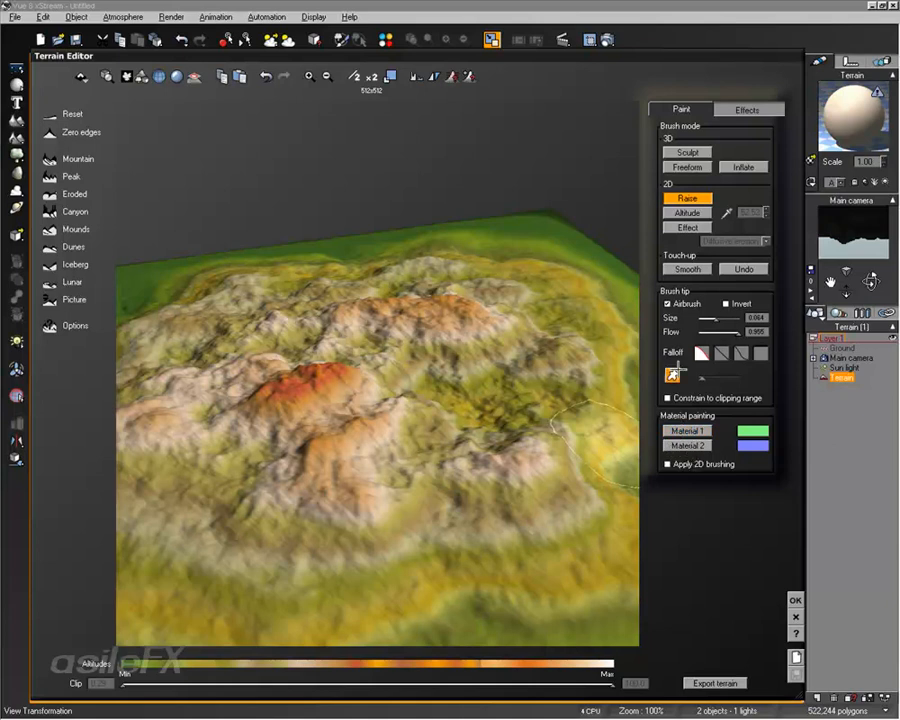
Step: Choose grass_nativechanged_001-3 as the material for painting and dab Material 2 onto the terrain's foreground slope
double_click(701, 429)
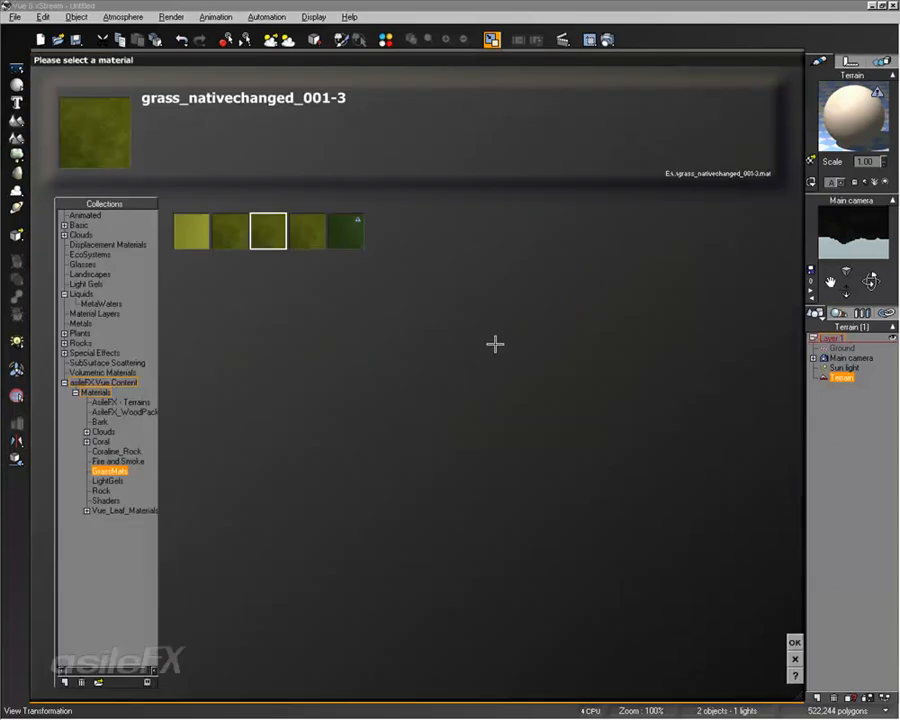
left_click(794, 642)
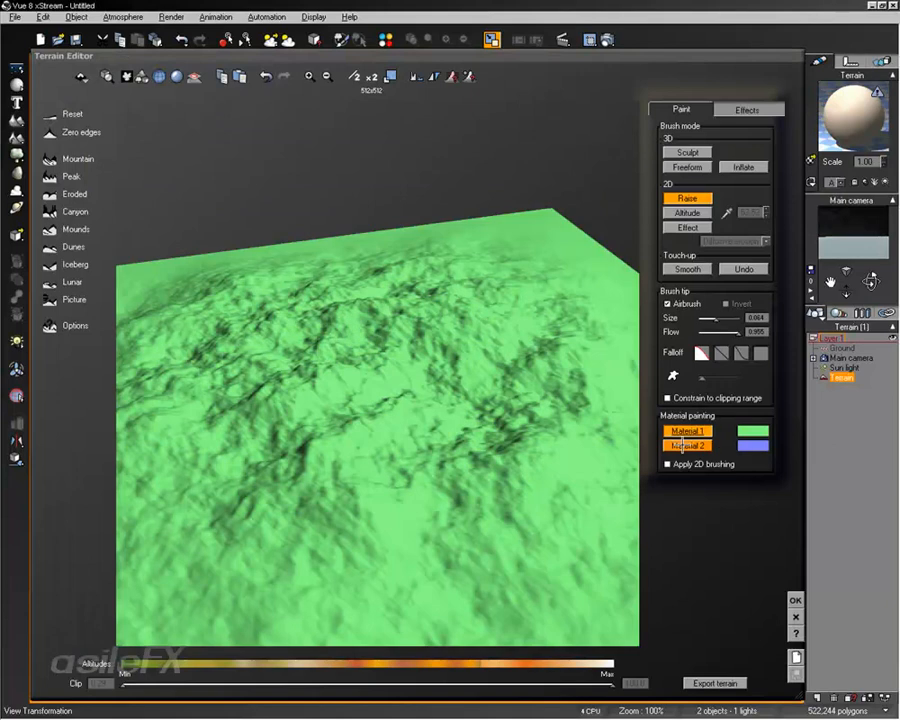
left_click(684, 446)
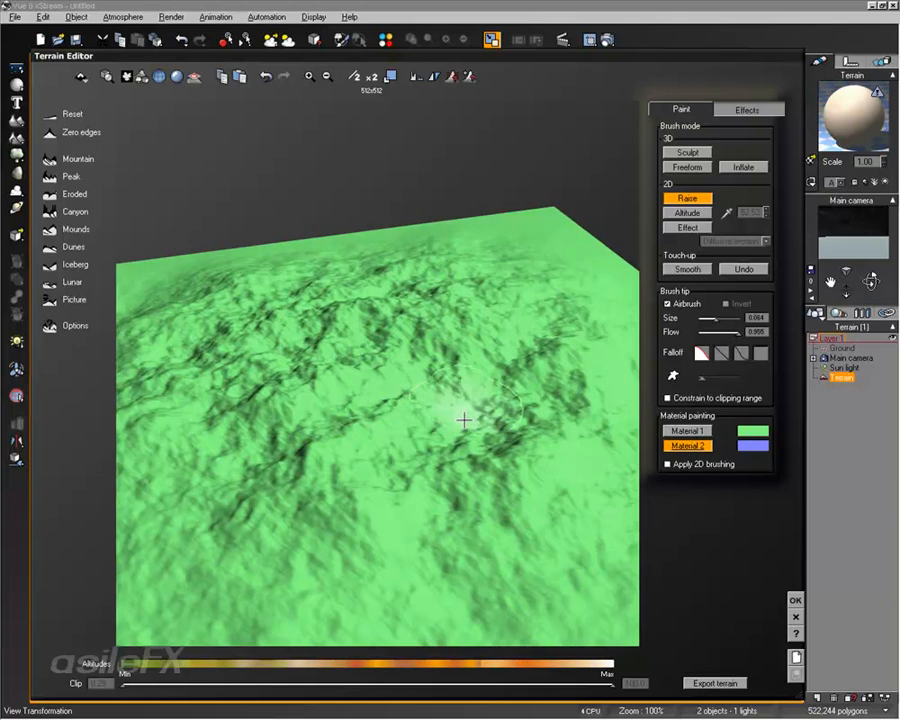
mouse_move(466, 420)
right_mouse_down()
mouse_move(510, 425)
mouse_move(553, 478)
right_mouse_up()
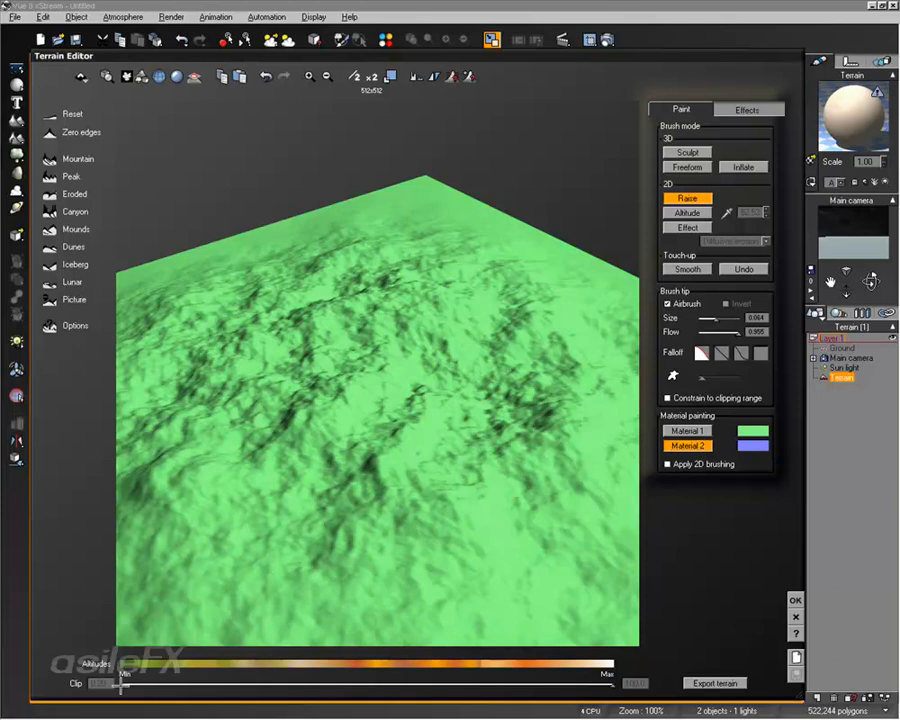
right_click_drag(526, 396, 514, 362)
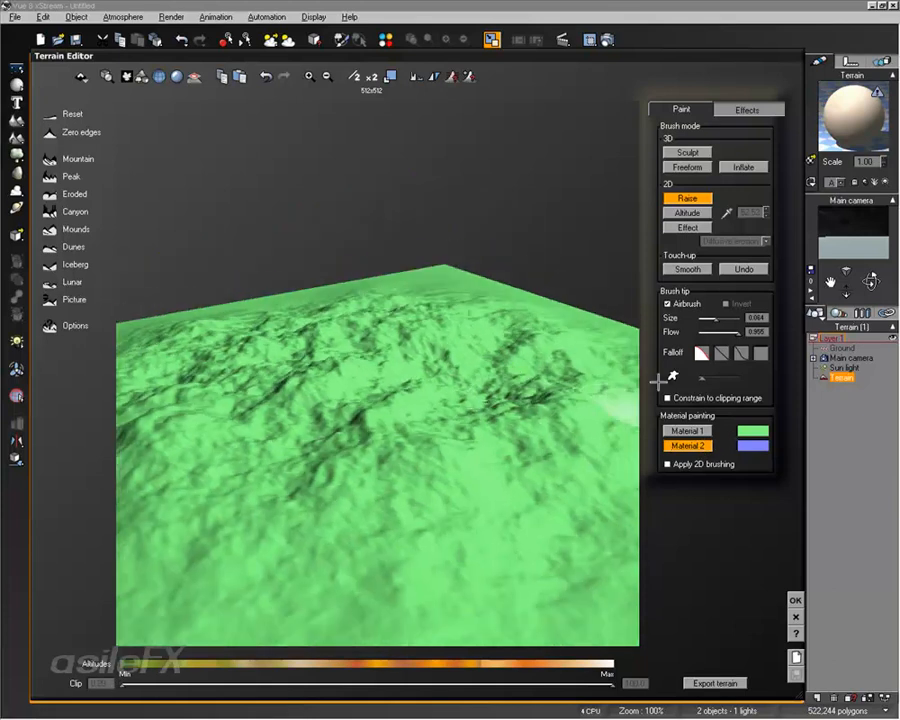
left_click(378, 477)
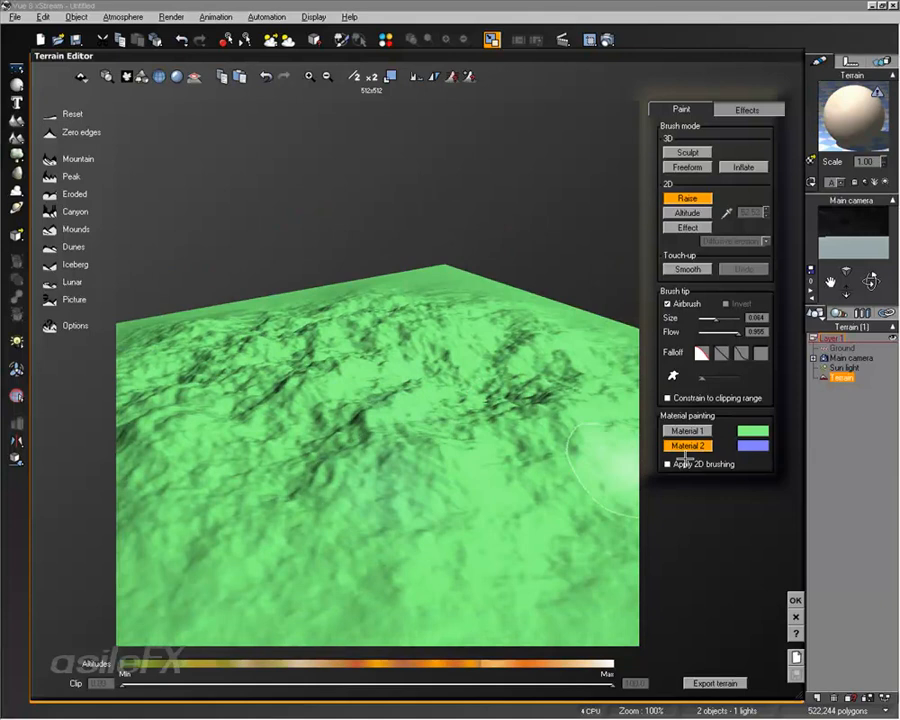
Step: Enable 2D brushing for material painting, paint Material 2 broadly over the mountain's peaks and ridges, and accept the terrain
left_click(689, 447)
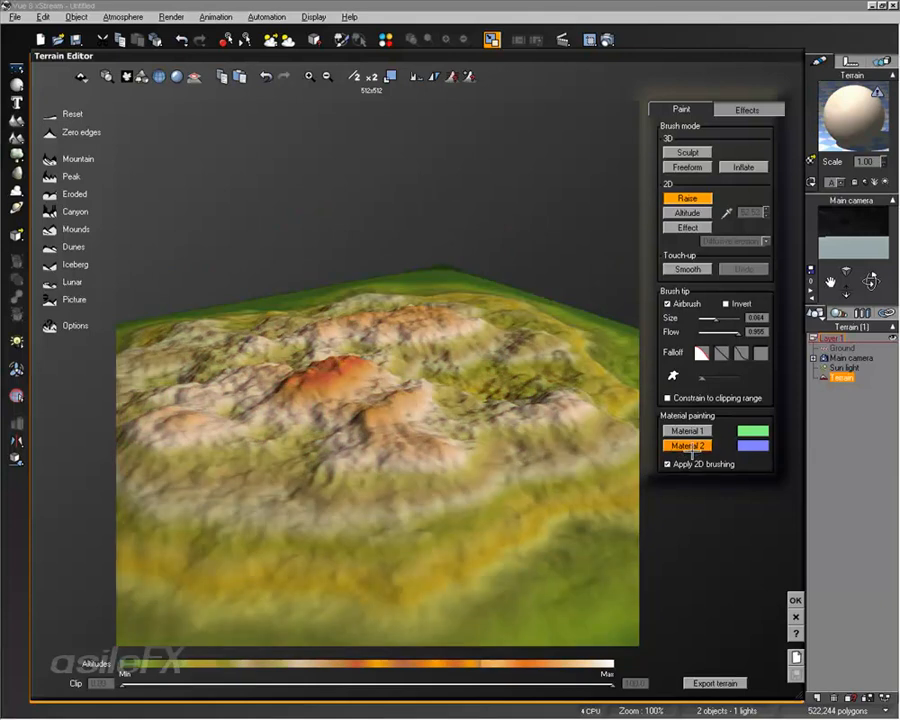
mouse_move(505, 440)
left_mouse_down()
mouse_move(432, 488)
mouse_move(215, 536)
mouse_move(569, 576)
mouse_move(506, 315)
mouse_move(275, 323)
mouse_move(130, 398)
left_mouse_up()
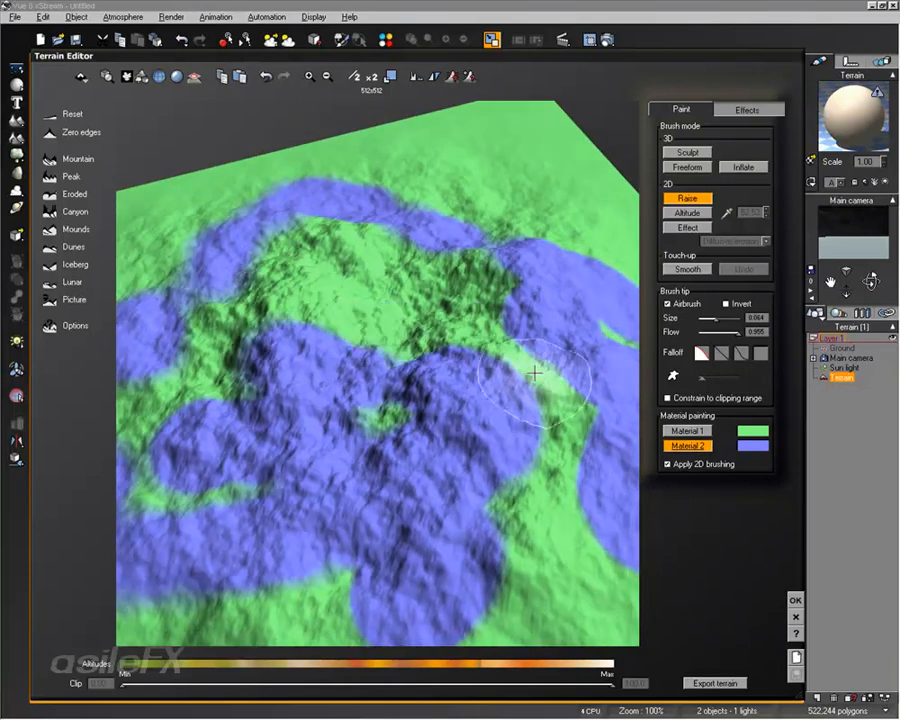
mouse_move(534, 366)
left_mouse_down()
mouse_move(295, 280)
mouse_move(240, 358)
left_mouse_up()
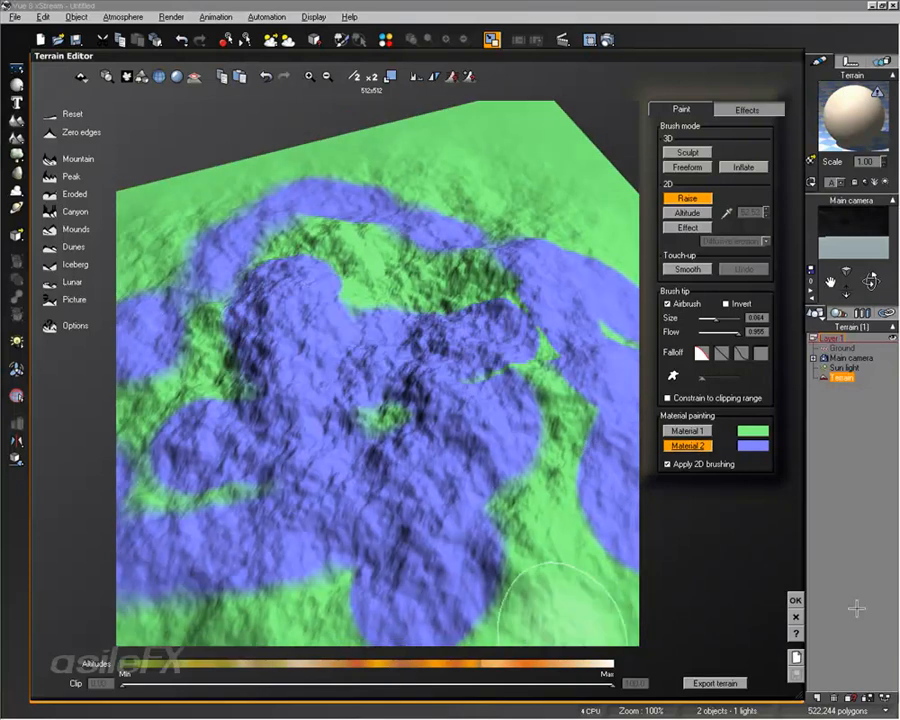
left_click(795, 600)
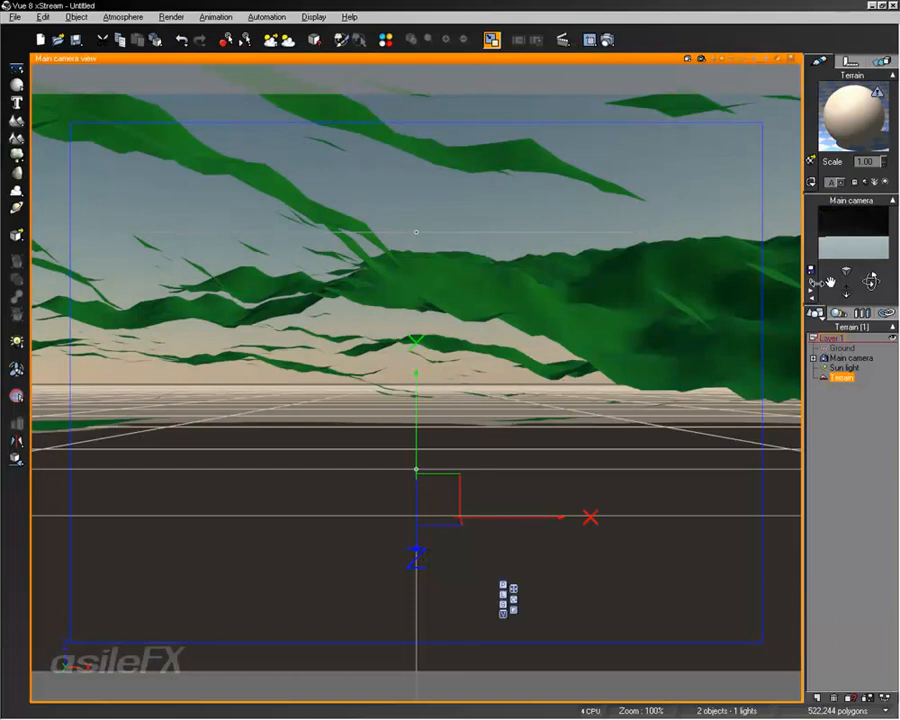
Step: Aim the main camera down onto the terrain and render the view
left_click_drag(870, 281, 847, 340)
right_click_drag(390, 343, 400, 275)
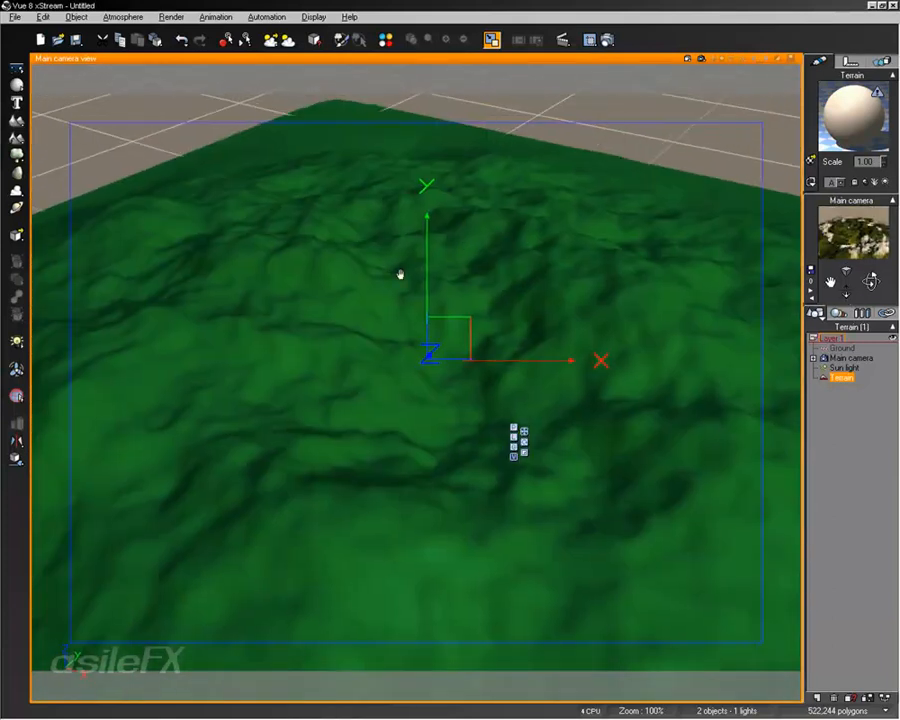
left_click(700, 59)
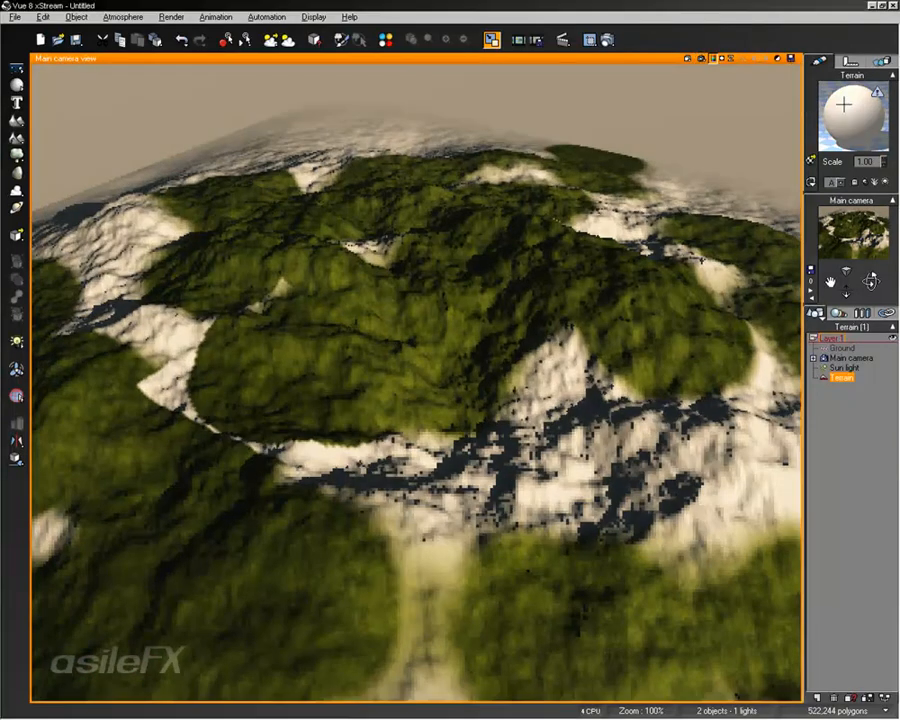
Step: Examine the terrain's mixed material and the projected texture map that drives its distribution
double_click(862, 90)
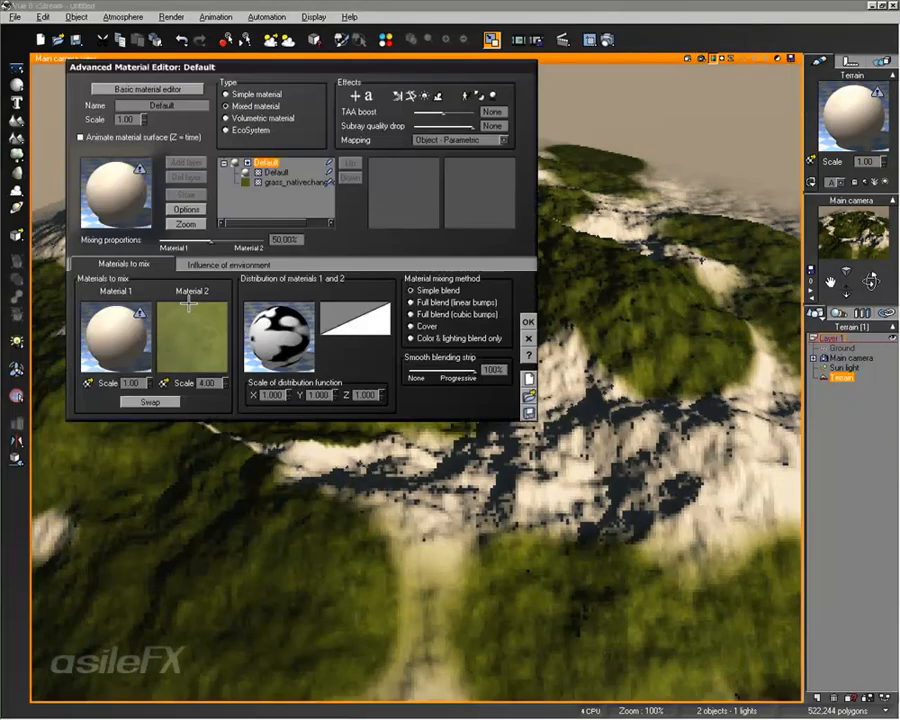
double_click(292, 334)
left_click_drag(376, 452, 374, 397)
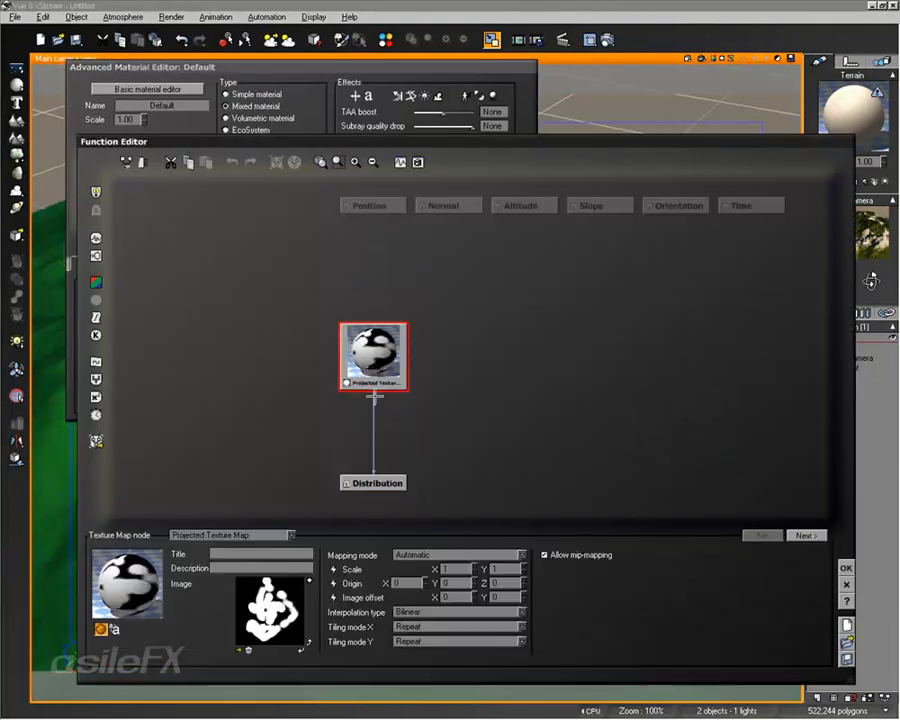
left_click(846, 568)
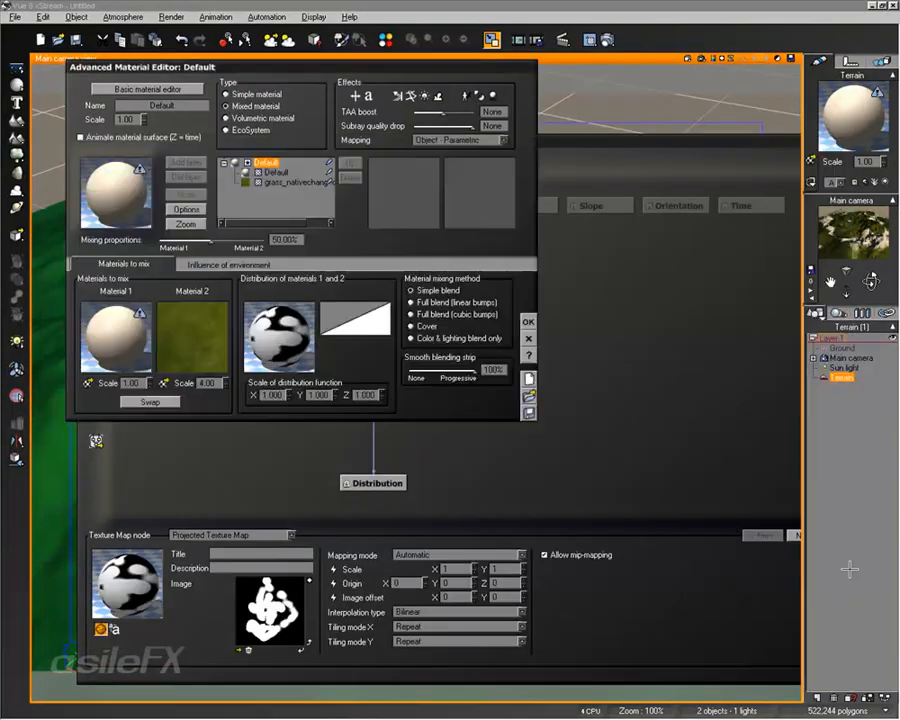
left_click(530, 322)
Step: Examine the painted distribution map among the scene's linked texture maps and review its link options
left_click(882, 312)
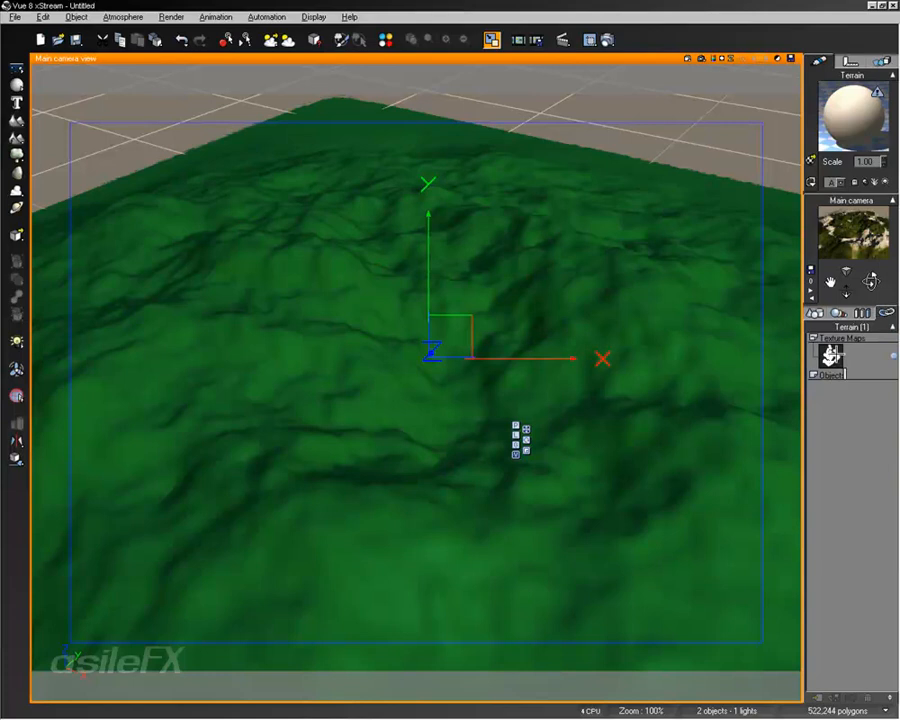
left_click(832, 356)
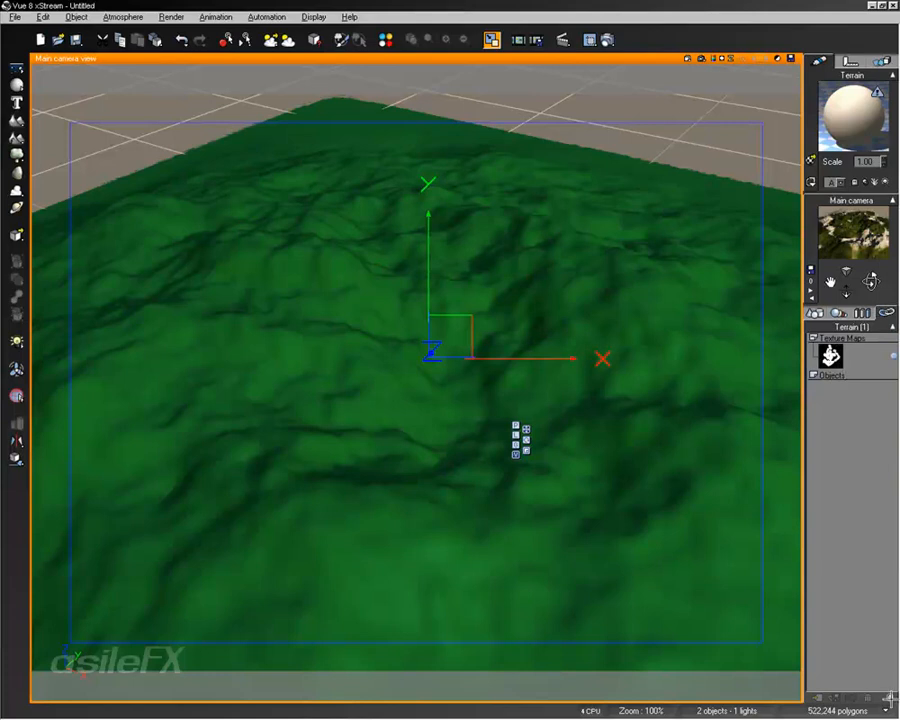
right_click(871, 376)
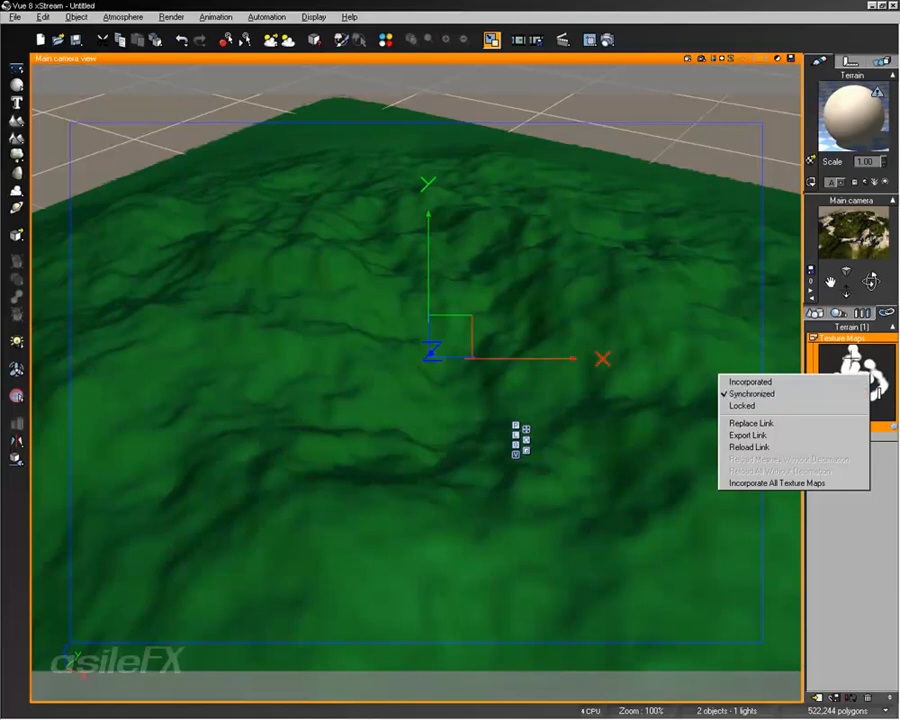
left_click(723, 377)
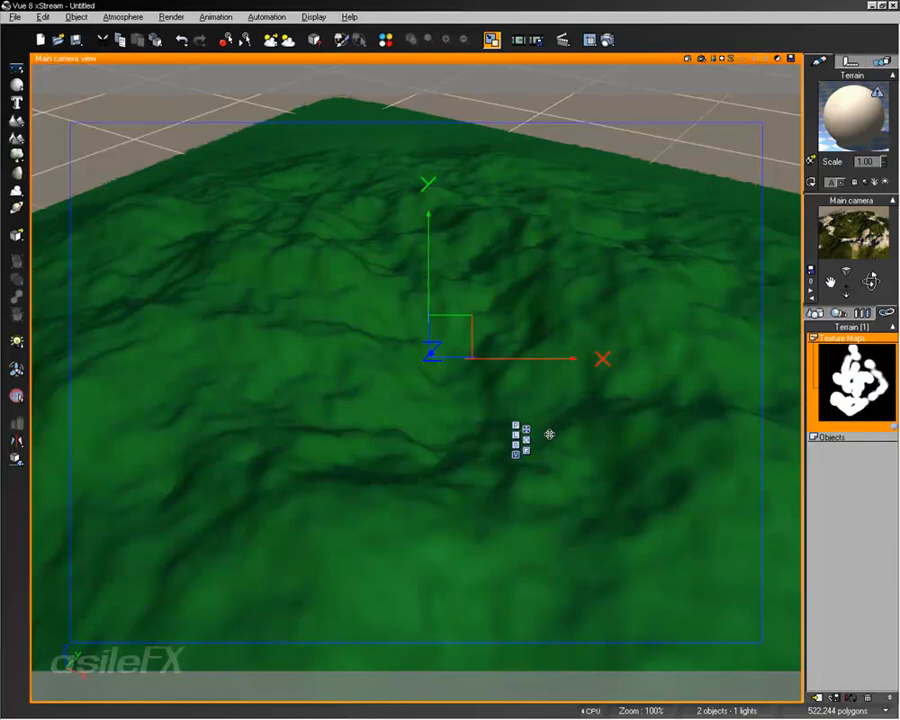
Step: Reopen the terrain for editing and reset its relief to a flat surface
double_click(605, 274)
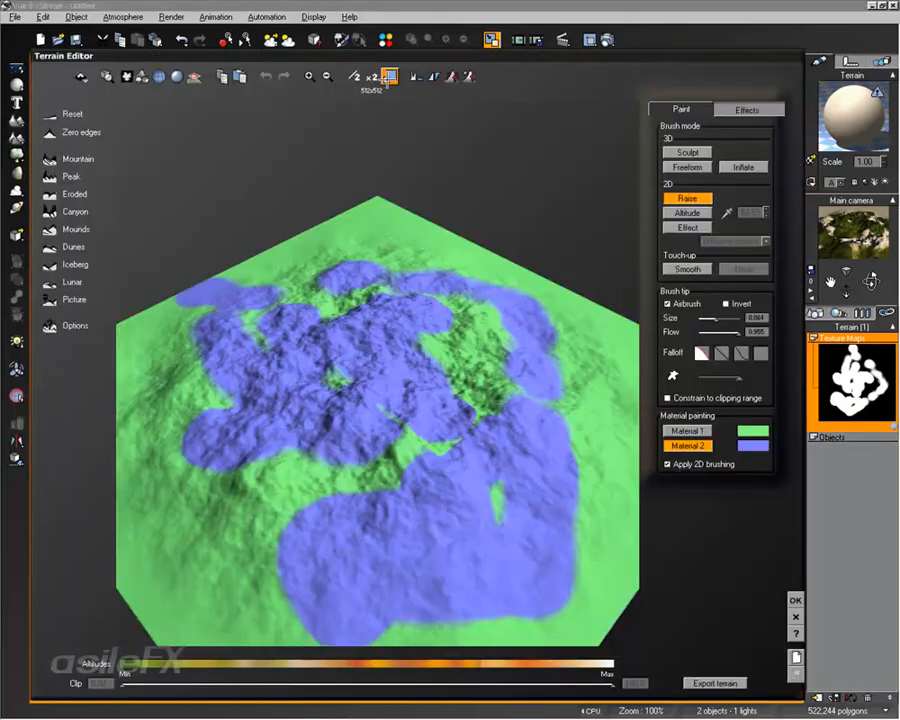
right_click_drag(467, 432, 563, 372)
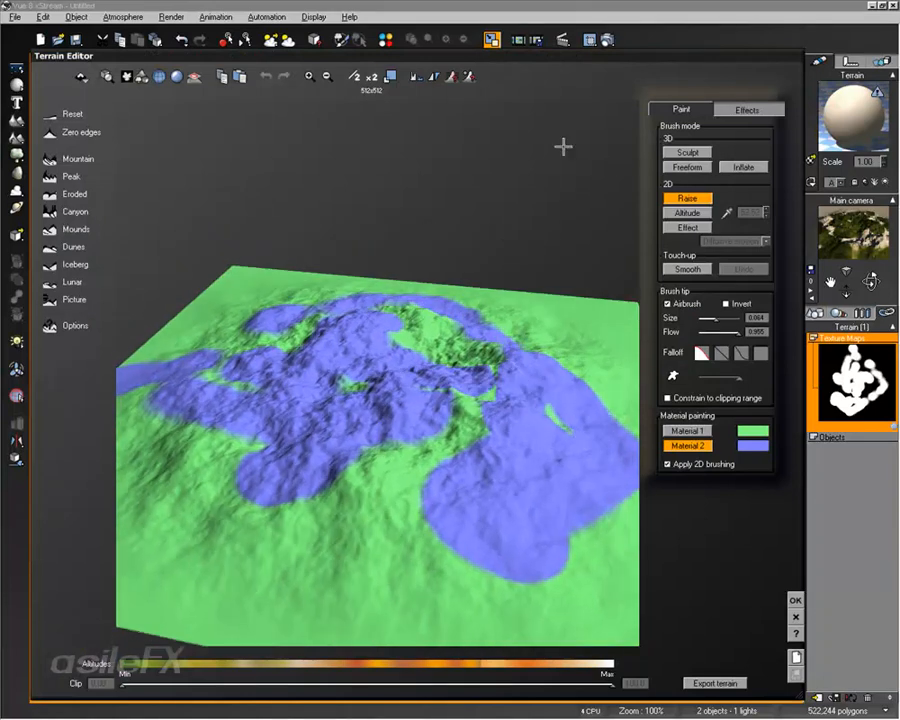
left_click(675, 431)
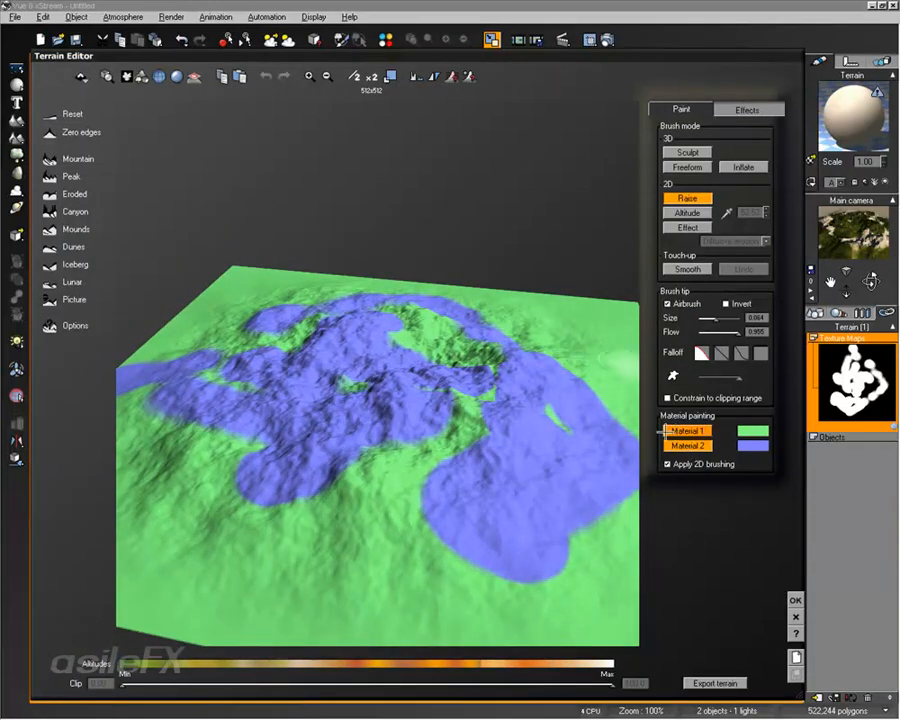
left_click(48, 118)
Step: Paint Material 2 over the gaps around the centre of the flat terrain
mouse_move(410, 376)
right_mouse_down()
mouse_move(315, 432)
mouse_move(369, 453)
right_mouse_up()
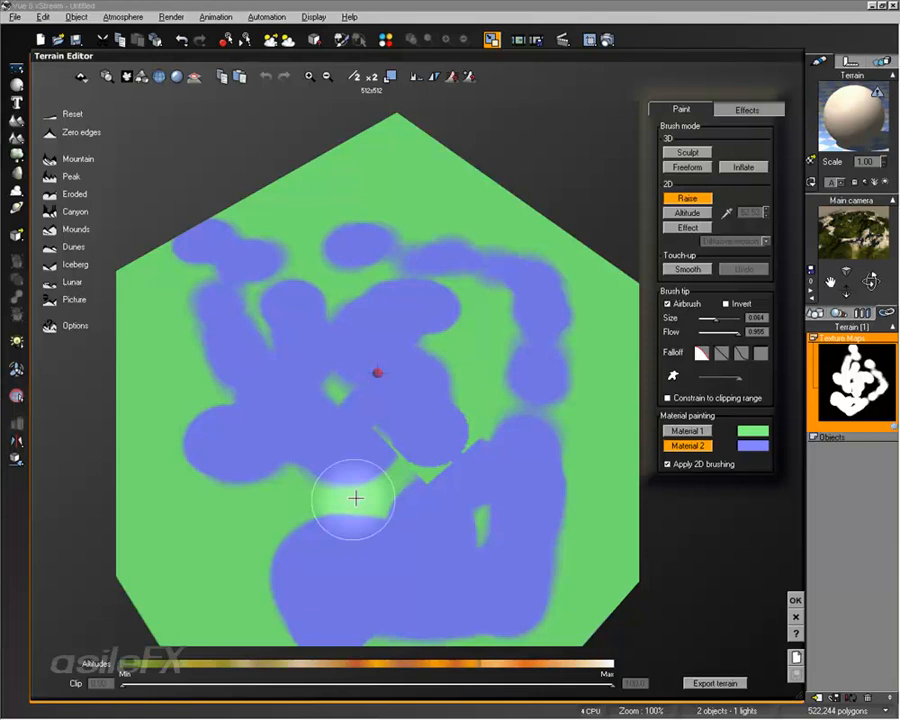
right_click_drag(356, 498, 400, 448)
mouse_move(400, 448)
left_mouse_down()
mouse_move(526, 422)
mouse_move(442, 426)
left_mouse_up()
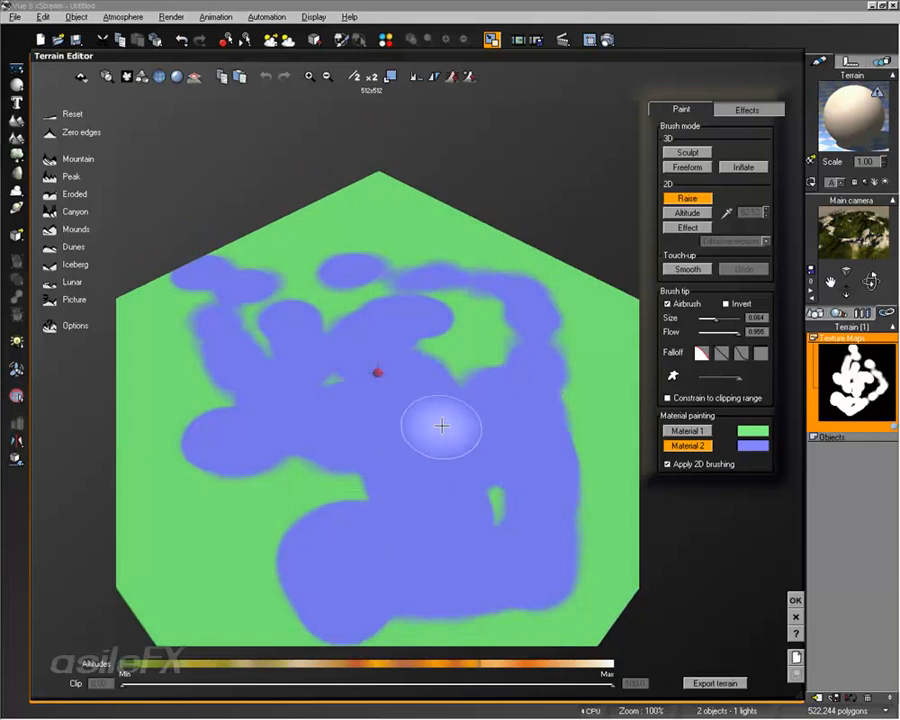
Step: Leave material painting, try Raise strokes on the flat terrain, and generate a new Mountain relief
left_click(699, 446)
mouse_move(524, 454)
left_mouse_down()
mouse_move(448, 492)
mouse_move(370, 422)
left_mouse_up()
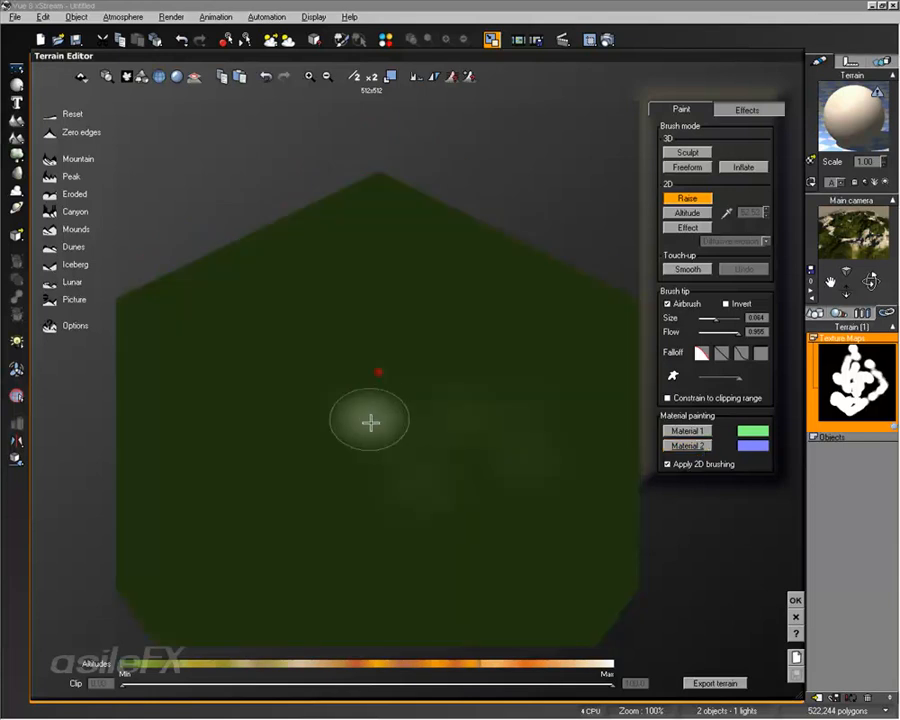
right_click_drag(370, 422, 426, 406)
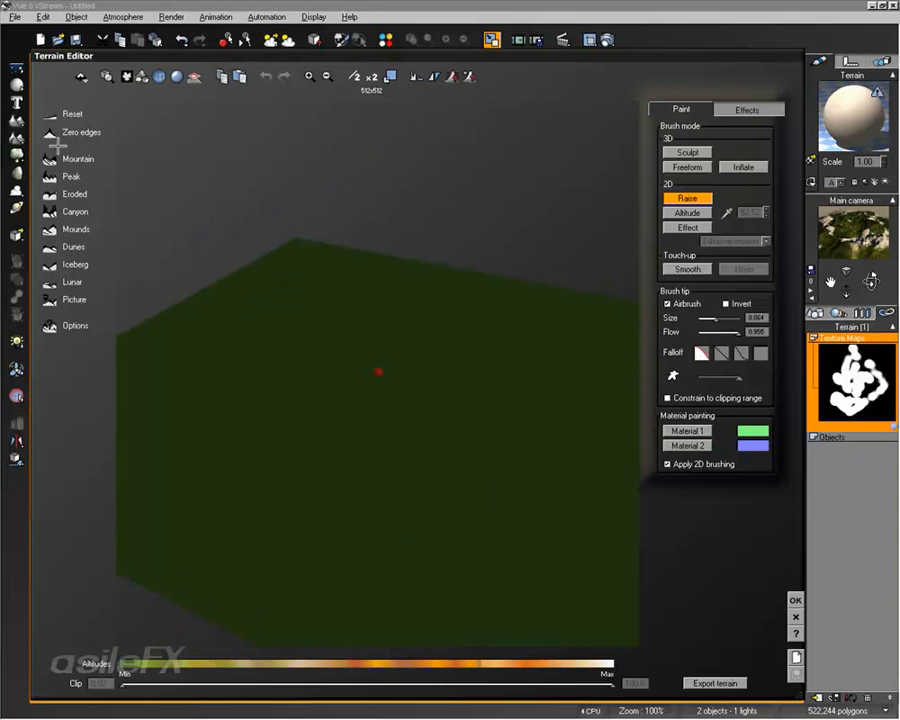
left_click(49, 158)
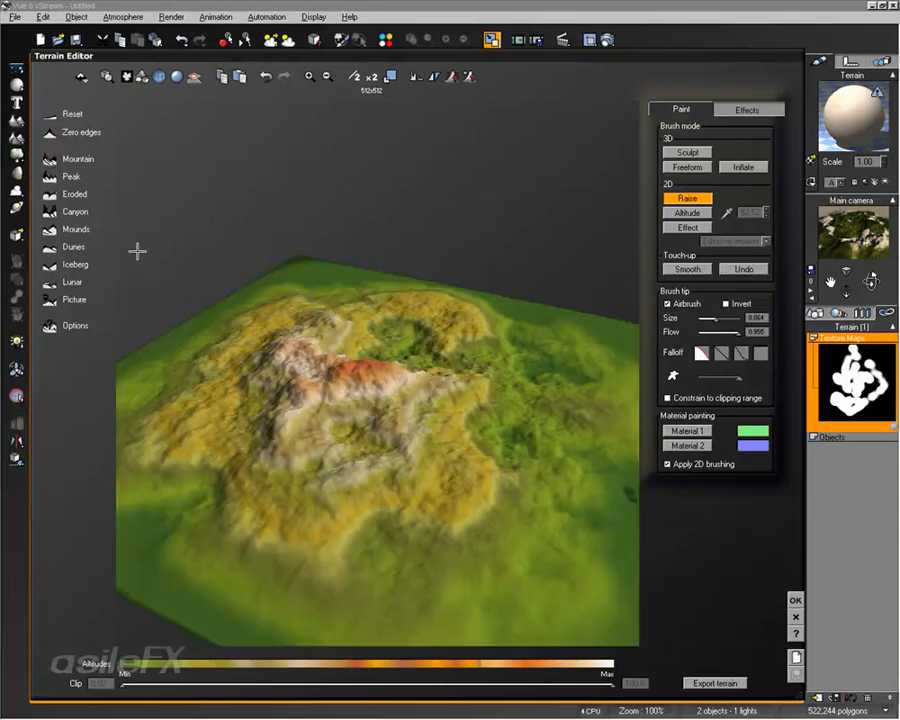
Step: Inspect the Material 2 coverage on the new mountain and accept the terrain edits
left_click(686, 446)
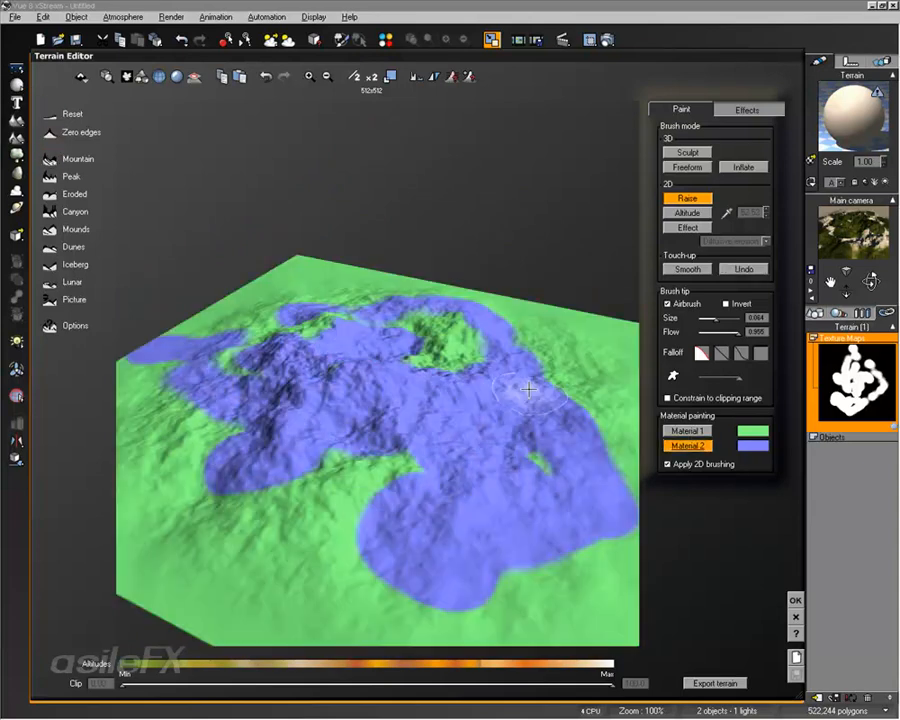
right_click_drag(528, 388, 574, 410)
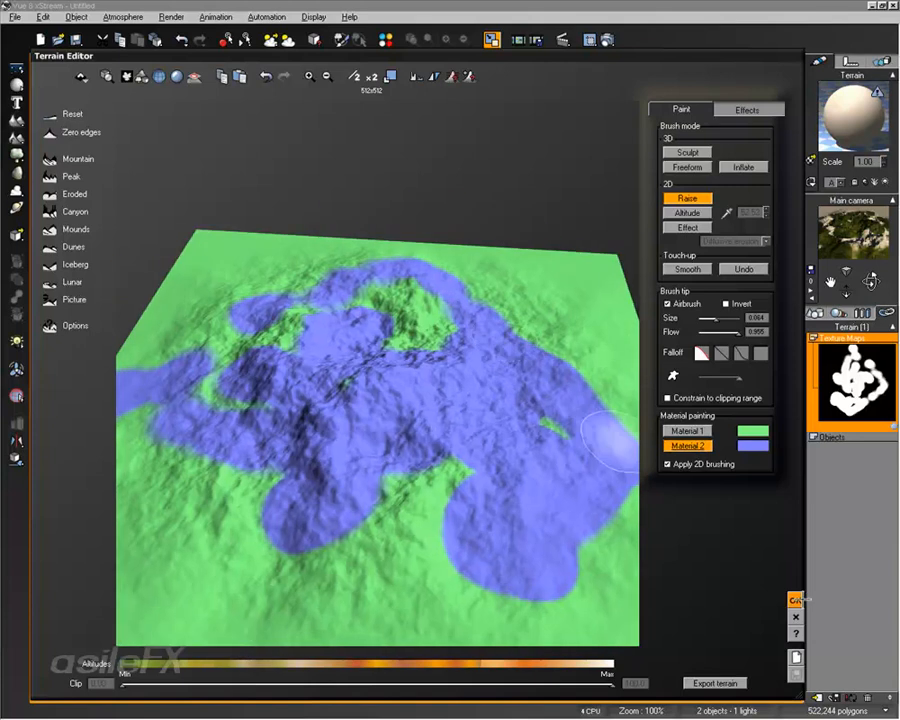
left_click(793, 598)
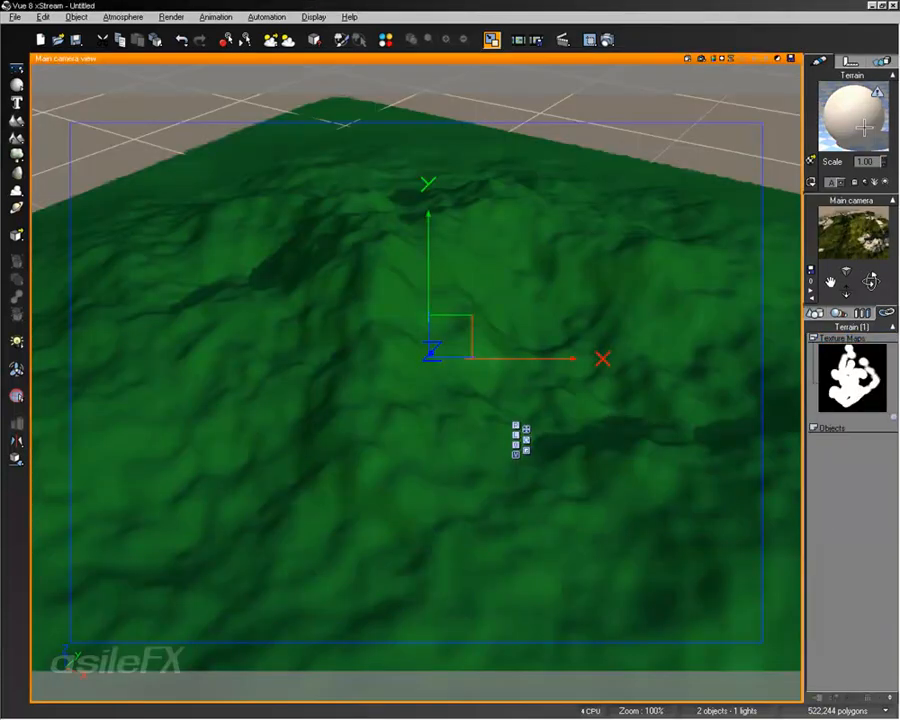
Step: Reset the function distributing Materials 1 and 2 in the terrain's mixed material and accept the change
double_click(852, 117)
right_click(300, 352)
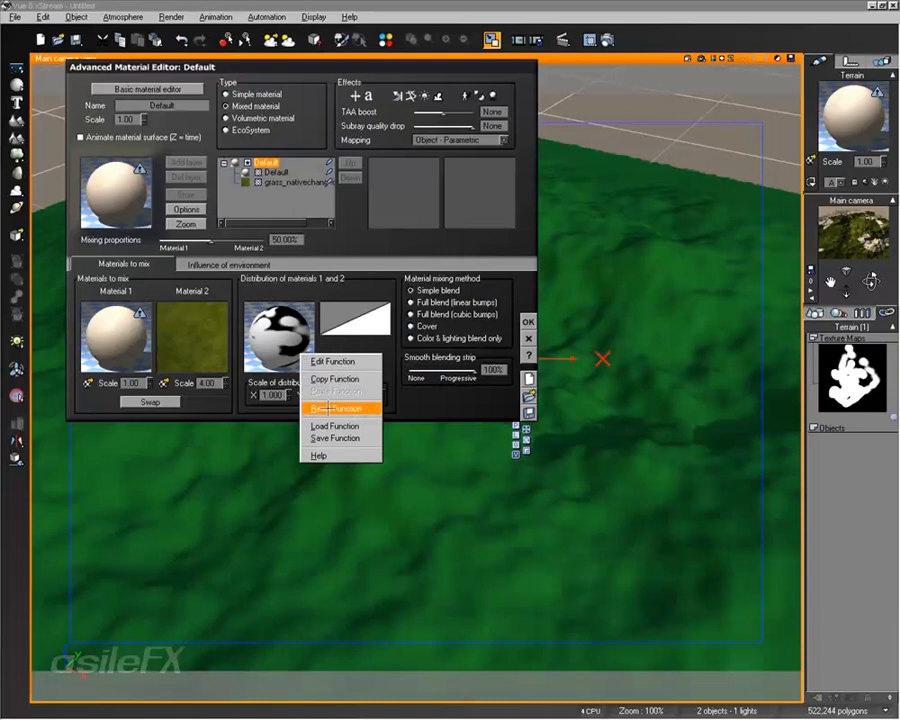
right_click(280, 318)
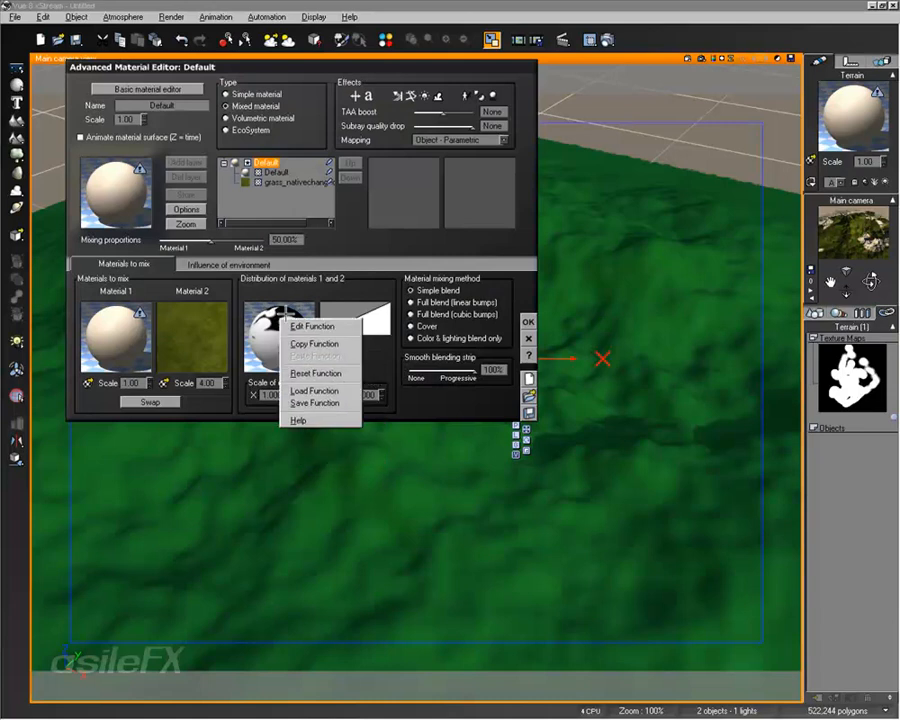
left_click(315, 373)
left_click(529, 335)
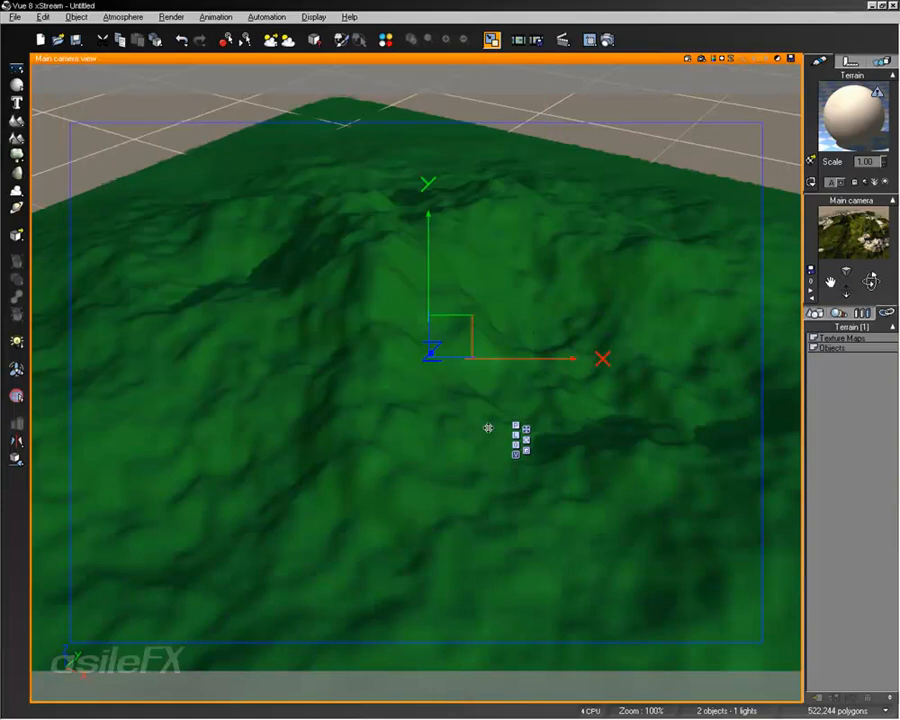
Step: Reopen the terrain for editing, load grass_nativechanged_001-3 as Material 2 for painting, and enable Apply 2D brushing
double_click(464, 337)
right_click_drag(508, 390, 508, 362)
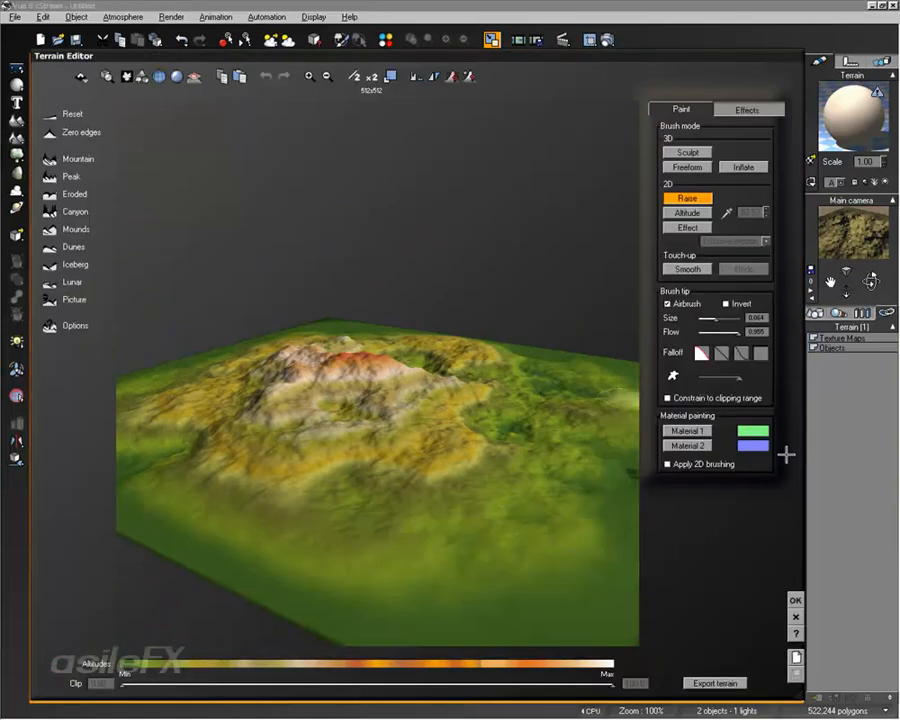
left_click(688, 445)
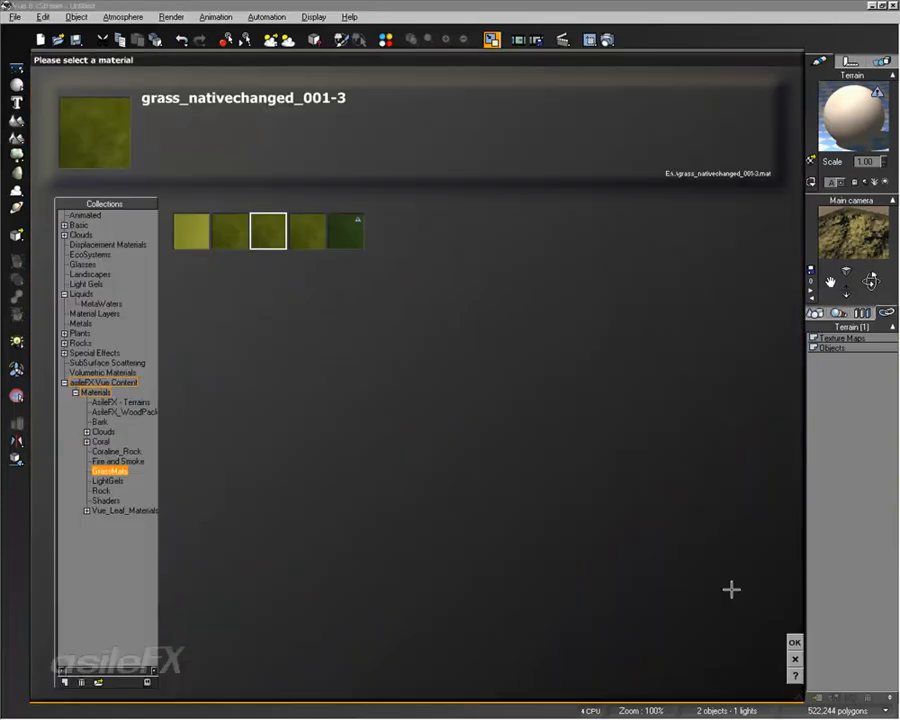
left_click(795, 643)
right_click_drag(515, 330, 480, 400)
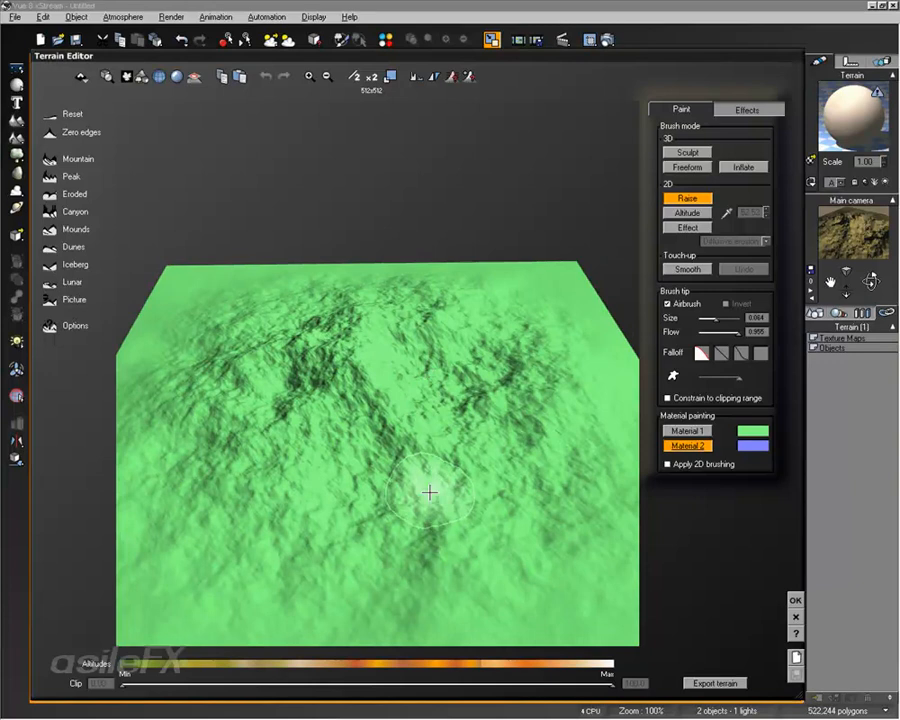
right_click_drag(464, 325, 430, 412)
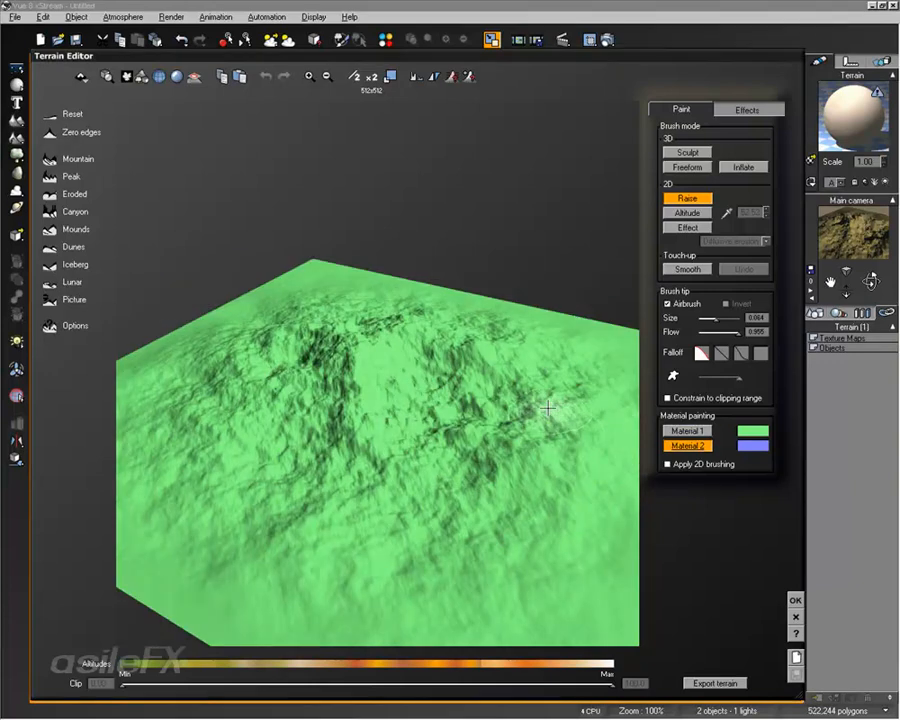
right_click_drag(474, 404, 438, 408)
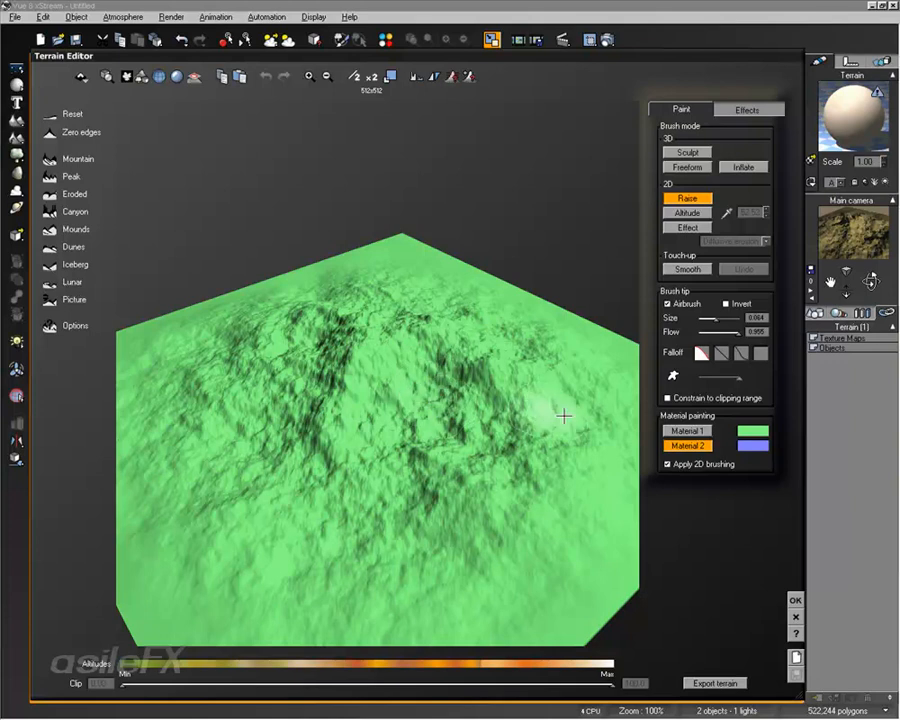
Step: Apply Dissolve and other erosion effects to the mountain with Material 2 painting active
left_click(729, 112)
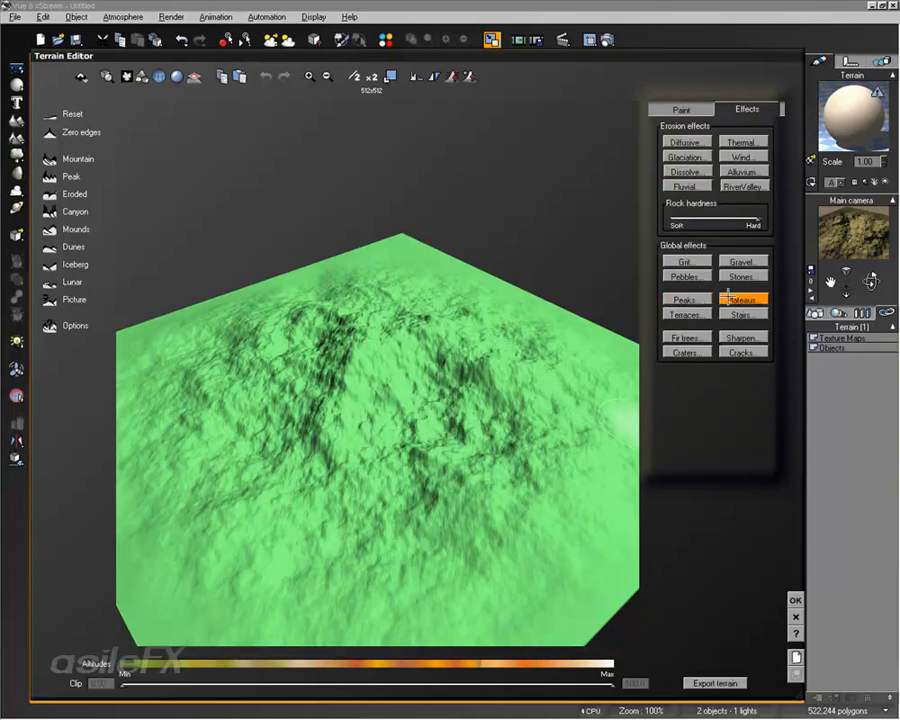
left_click(737, 296)
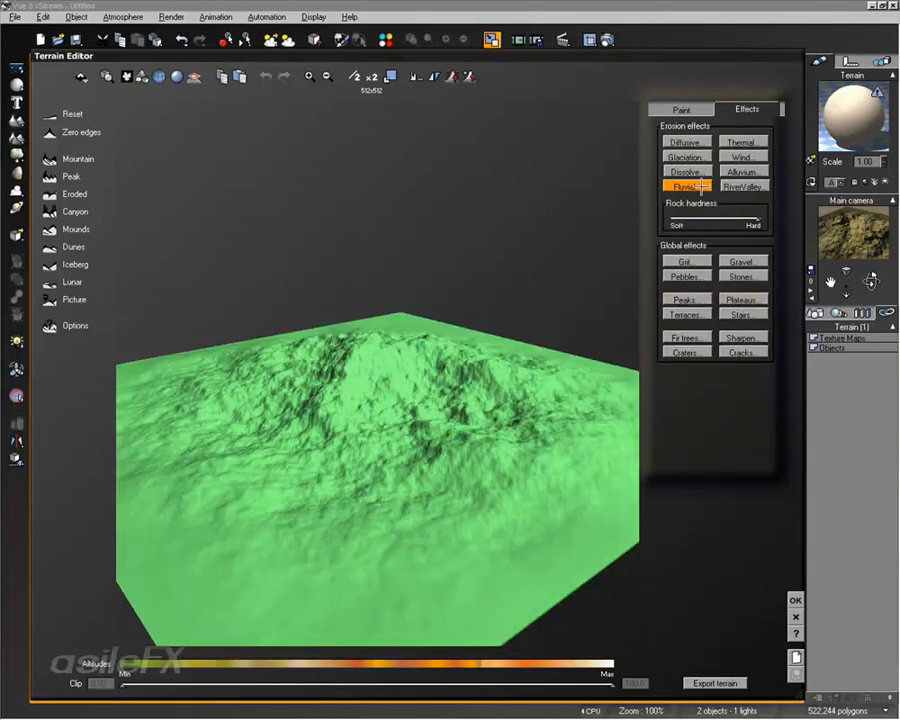
left_click(703, 172)
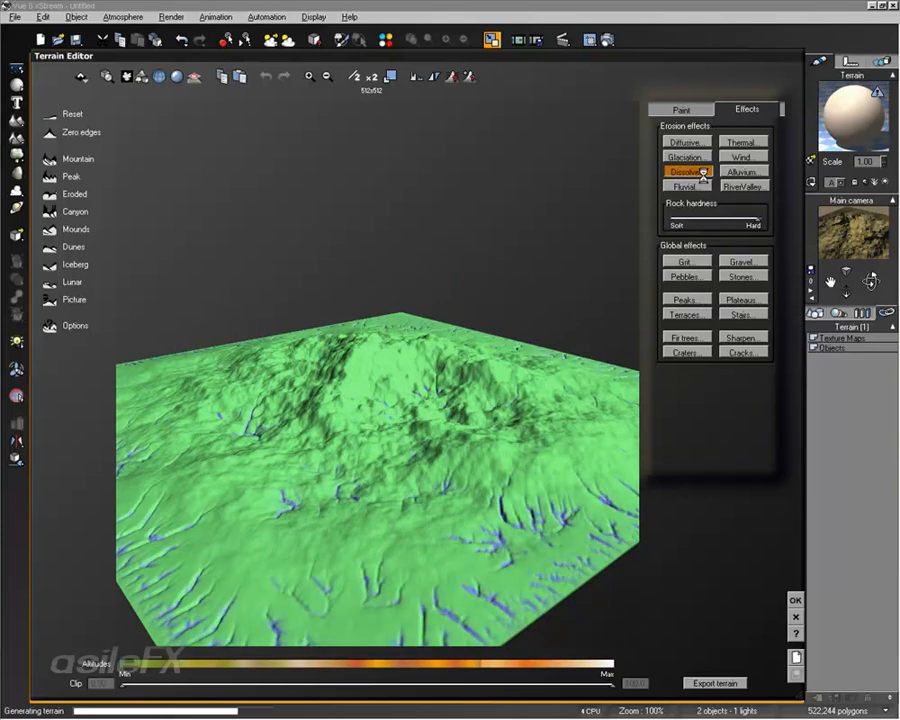
left_click_drag(408, 398, 445, 438)
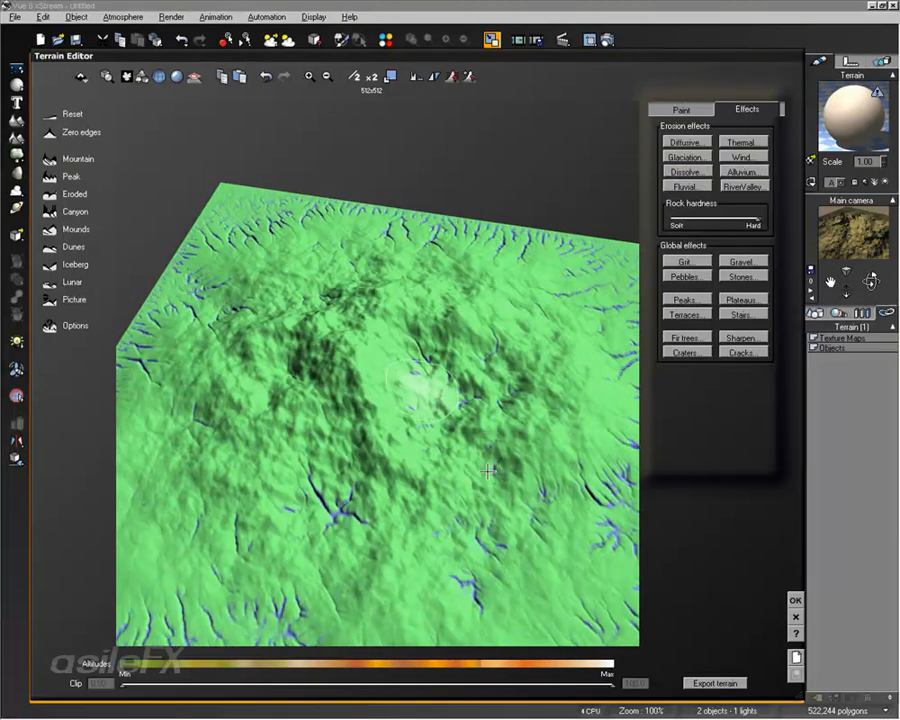
left_click(742, 172)
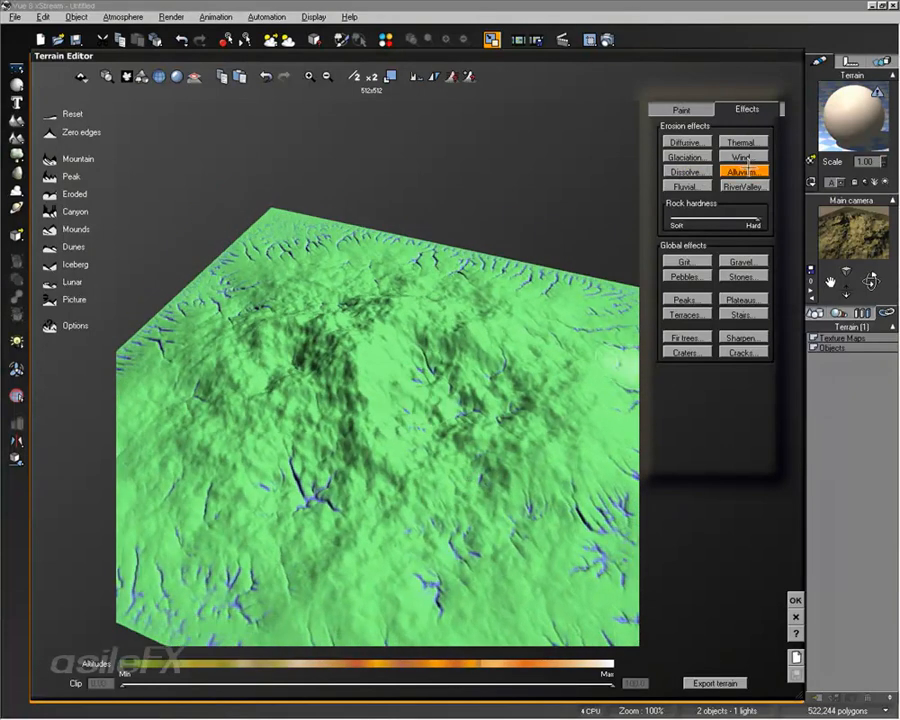
Step: Spread Material 2 across most of the mountain with more erosion effects, and undo the trial Fir trees effect
left_click(690, 157)
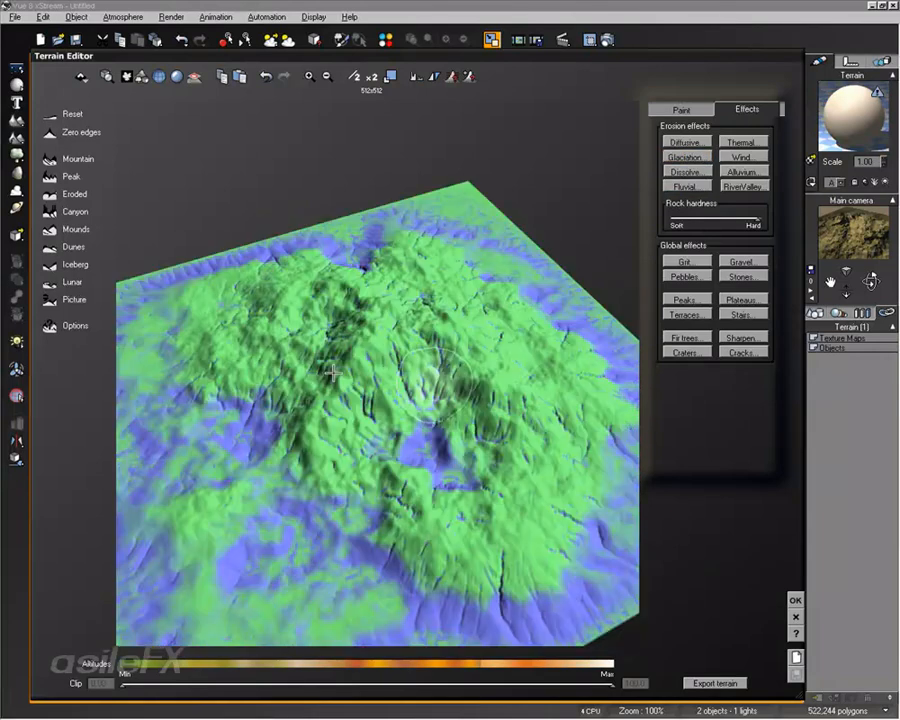
left_click(700, 185)
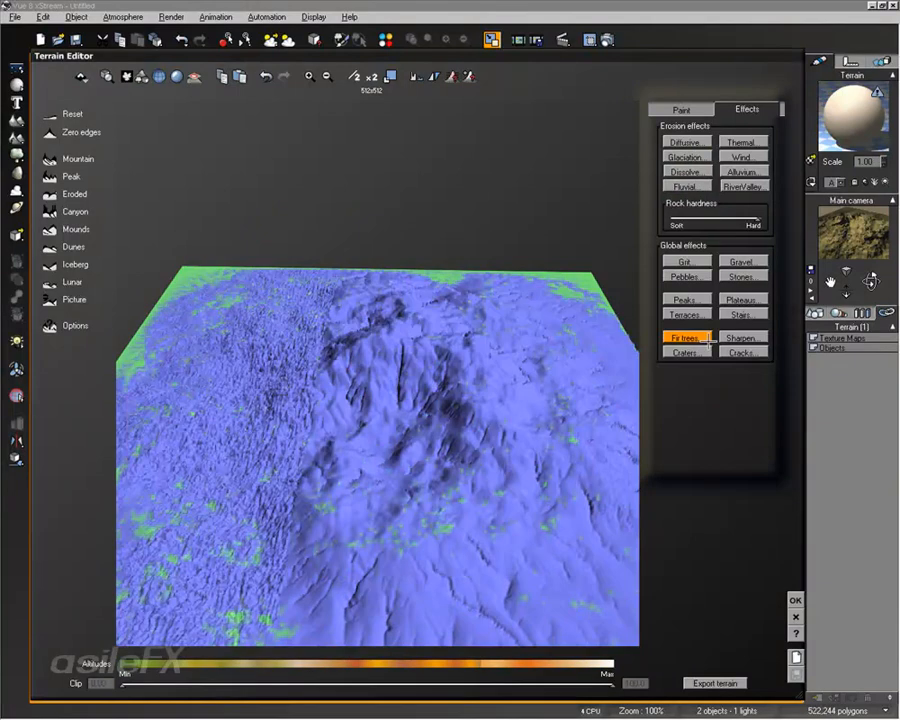
left_click(265, 77)
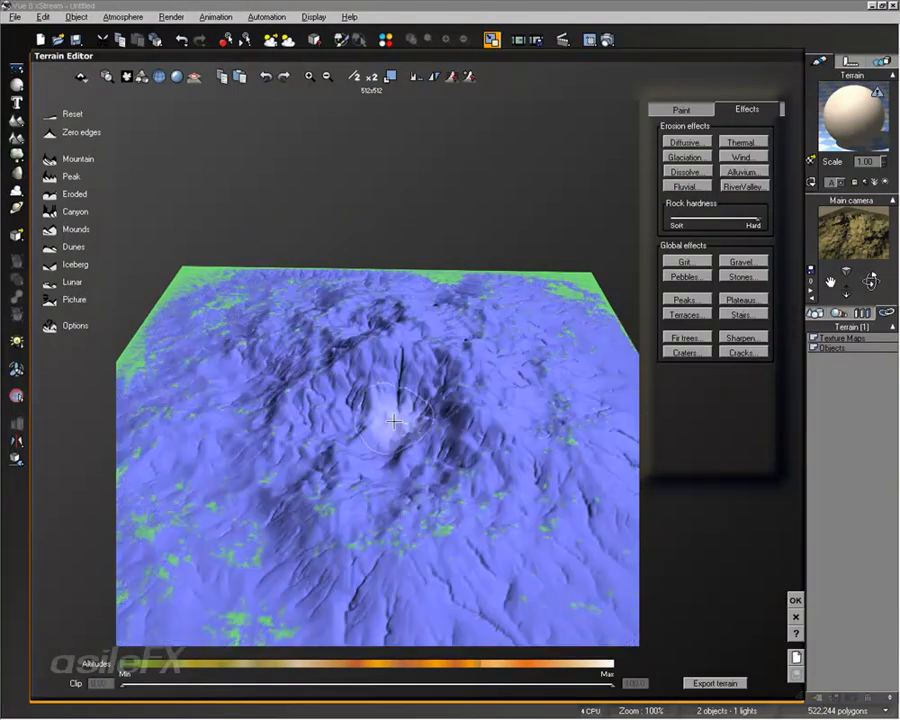
mouse_move(302, 290)
right_mouse_down()
mouse_move(372, 357)
mouse_move(506, 311)
mouse_move(505, 299)
right_mouse_up()
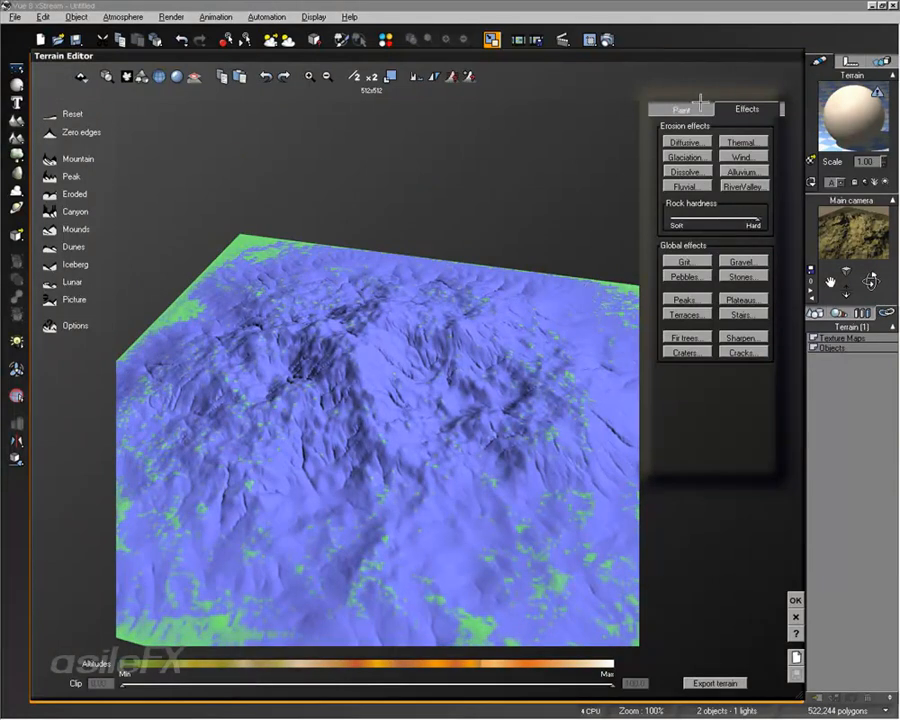
Step: Select Material 1 for painting and roughen the mountain with further effects, including Terraces
left_click(684, 112)
left_click(703, 431)
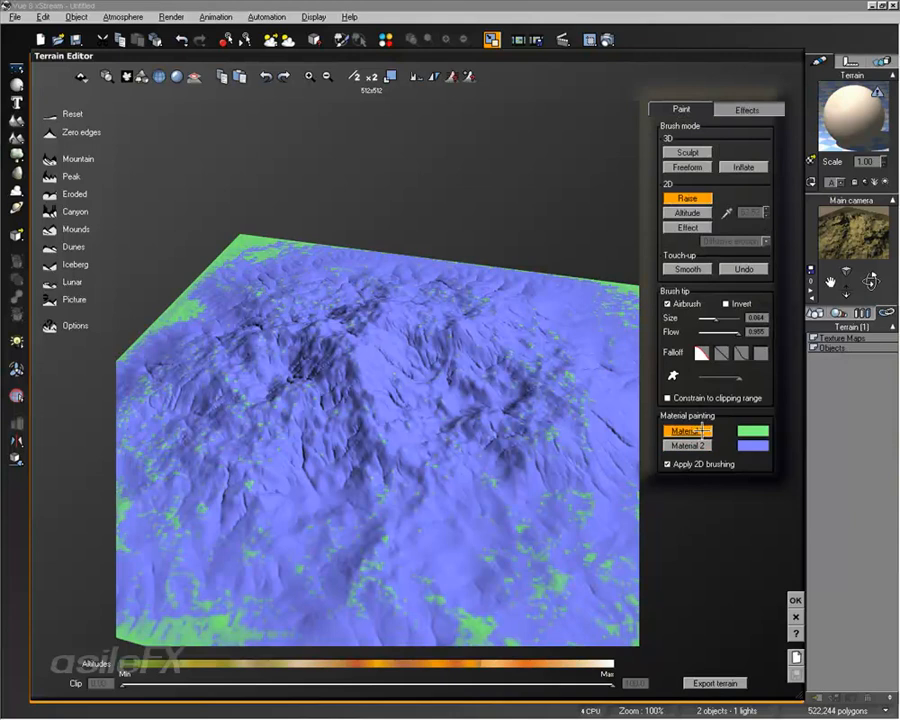
left_click(731, 106)
left_click(742, 157)
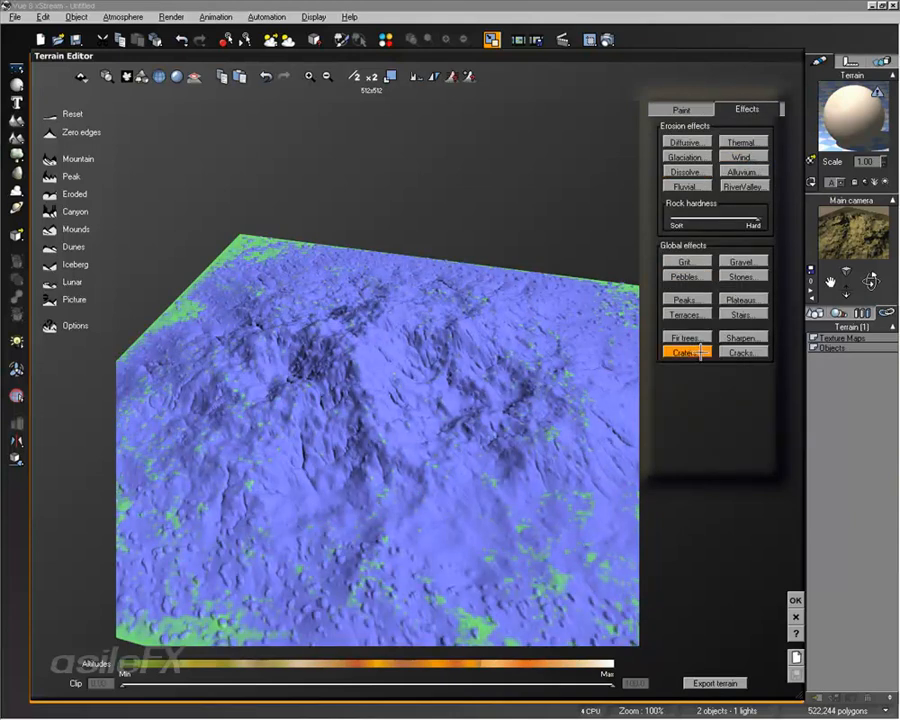
left_click(677, 315)
right_click_drag(442, 428, 479, 360)
Step: Apply the Stones effect to the mountain, check the material painting settings, and accept the terrain edits
left_click(685, 106)
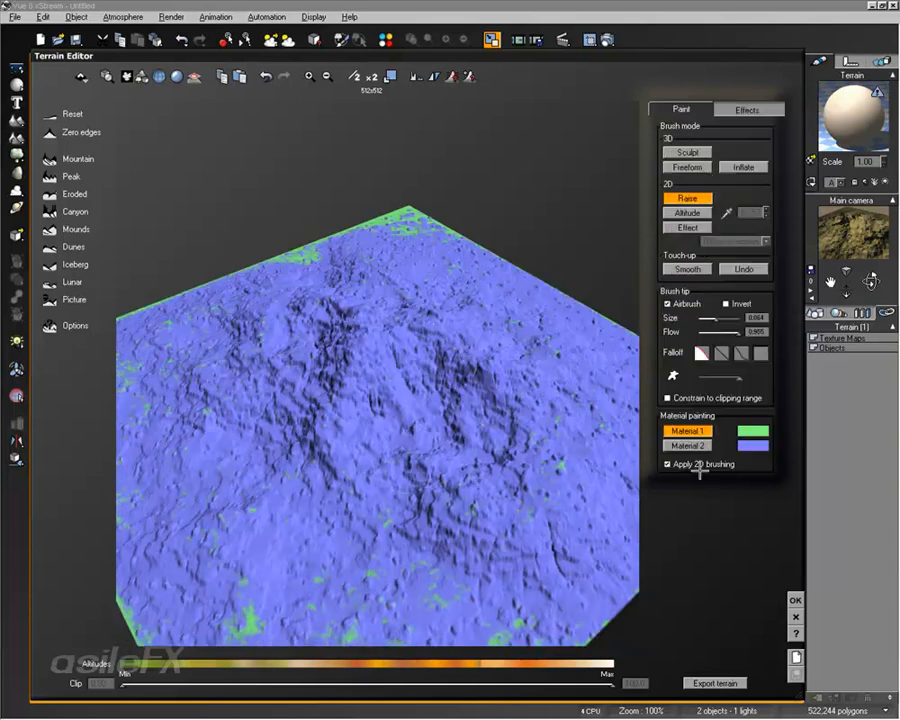
left_click(747, 109)
left_click(741, 276)
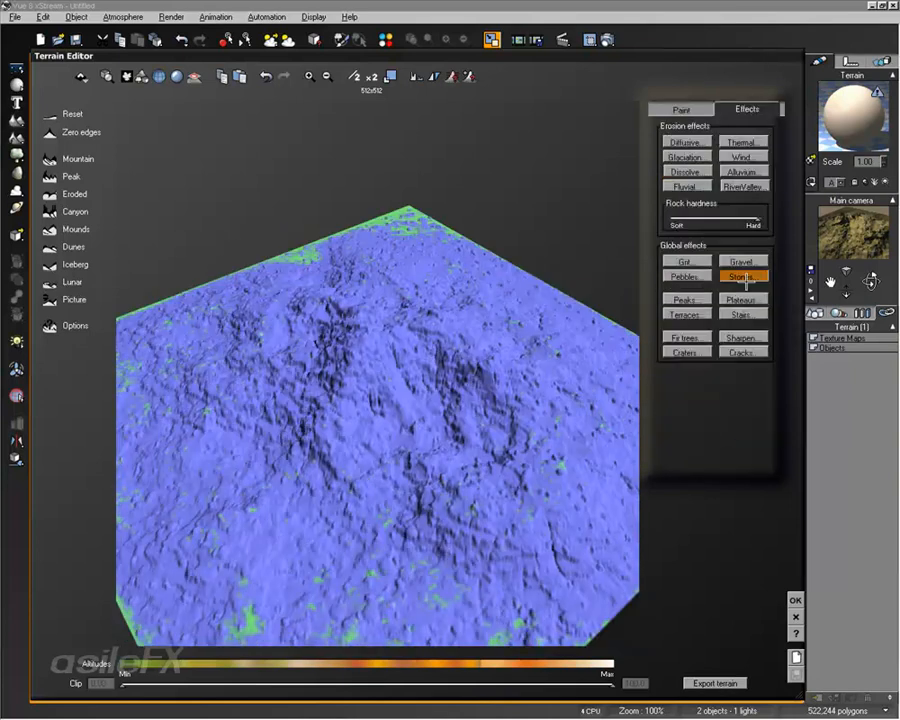
mouse_move(362, 402)
right_mouse_down()
mouse_move(425, 400)
mouse_move(496, 378)
mouse_move(532, 412)
right_mouse_up()
left_click(680, 107)
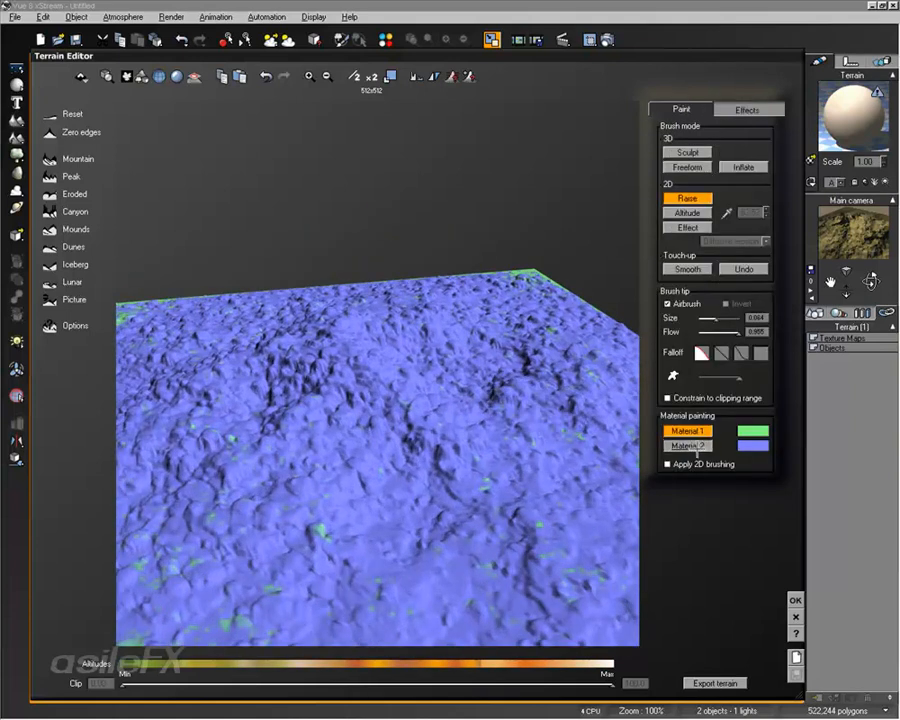
left_click(765, 112)
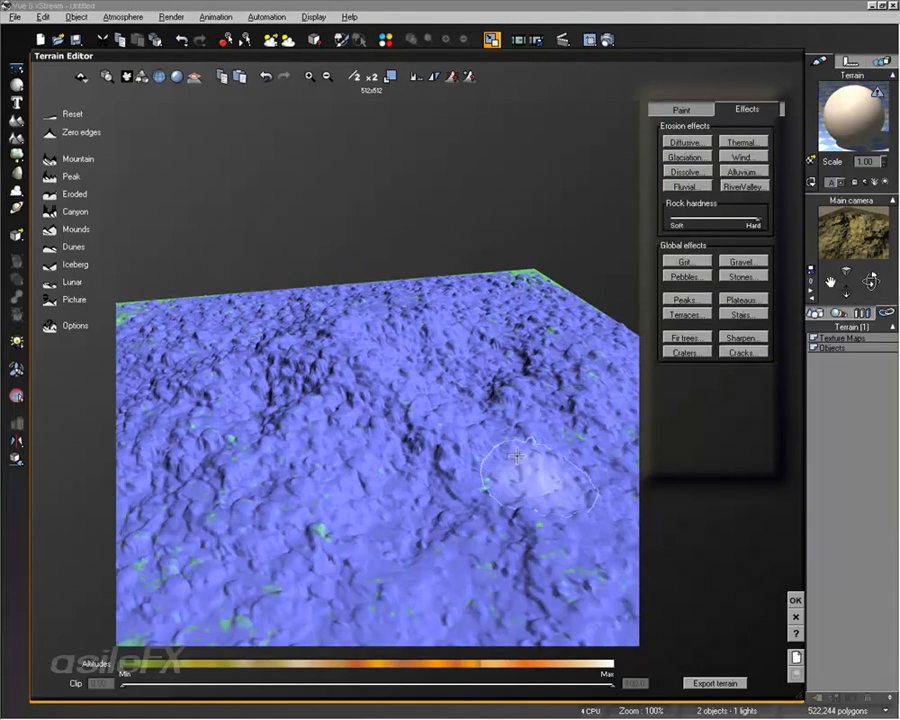
left_click(793, 601)
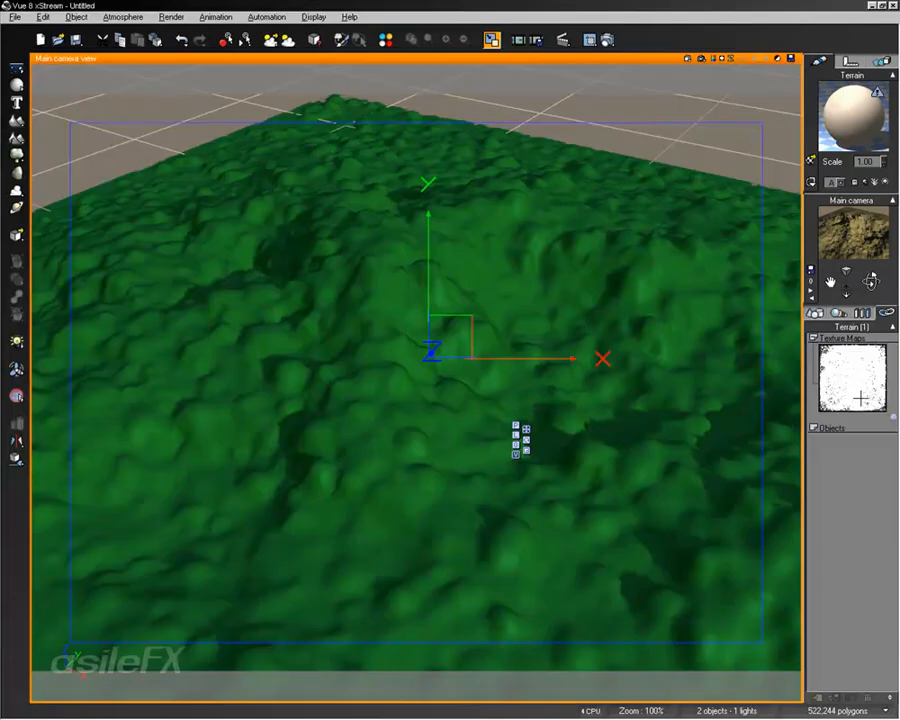
Step: Clear the effect-generated material distribution by resetting its function in the terrain's material, and accept
double_click(851, 133)
right_click(304, 327)
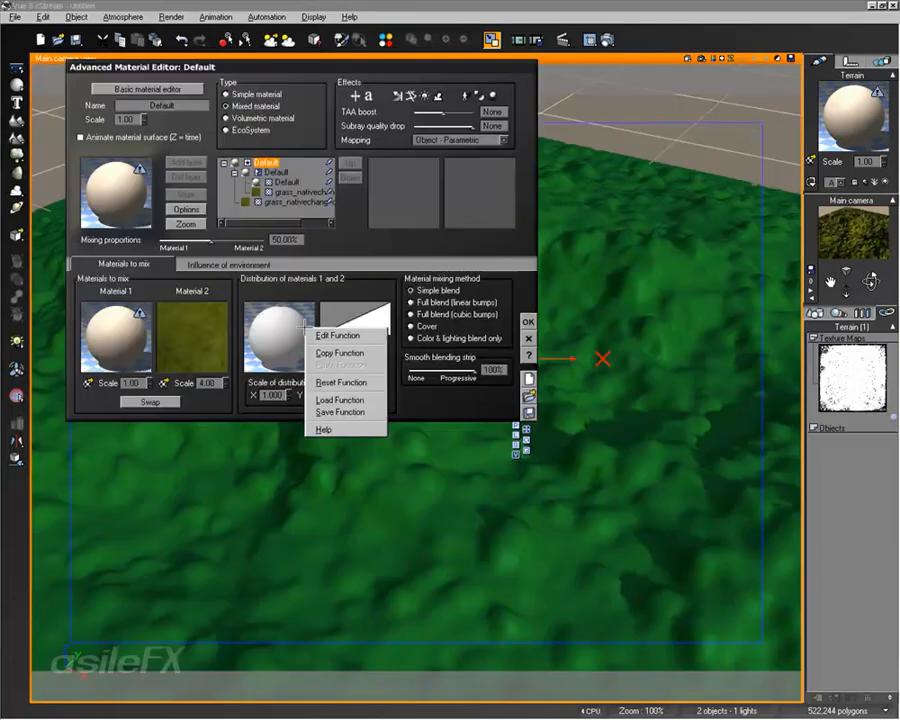
left_click(340, 382)
left_click(528, 322)
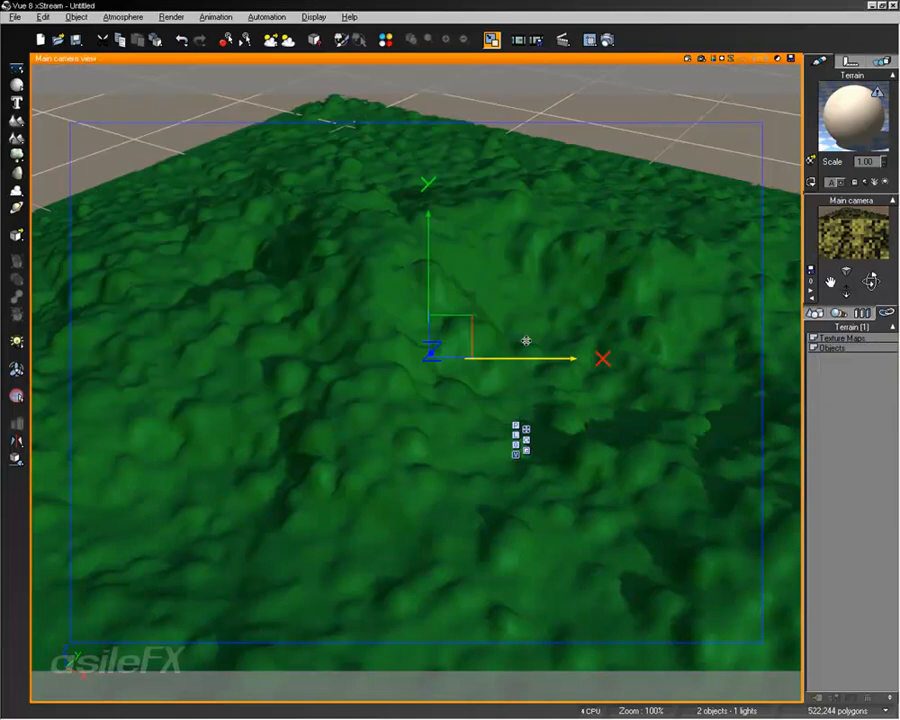
Step: Regenerate the reopened terrain as a Mountain and load grass_nativechanged_001-3, with Material 2 active and Apply 2D brushing enabled
double_click(526, 341)
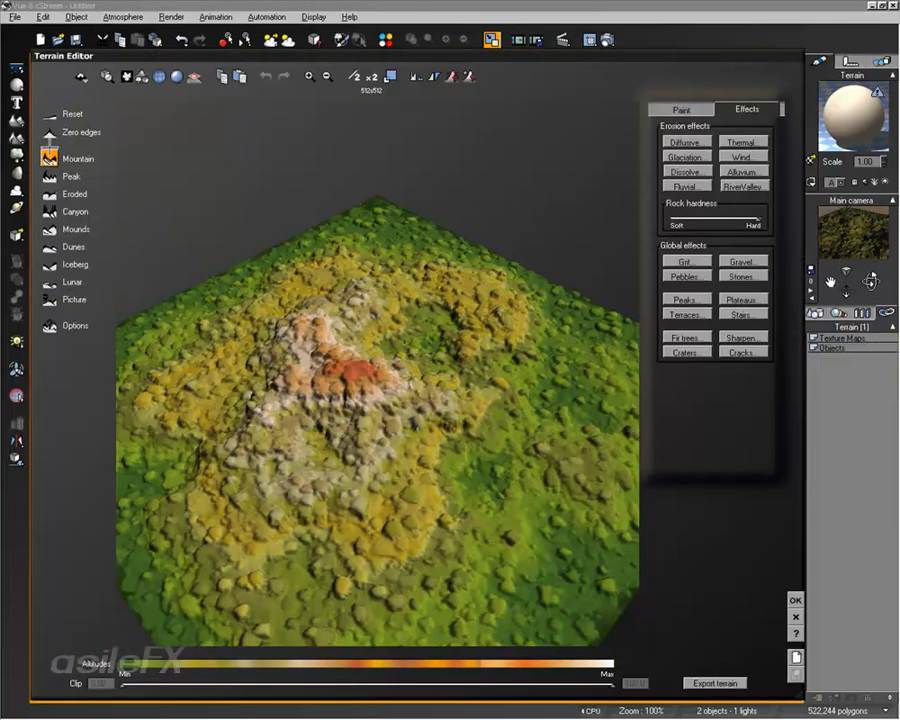
left_click(76, 158)
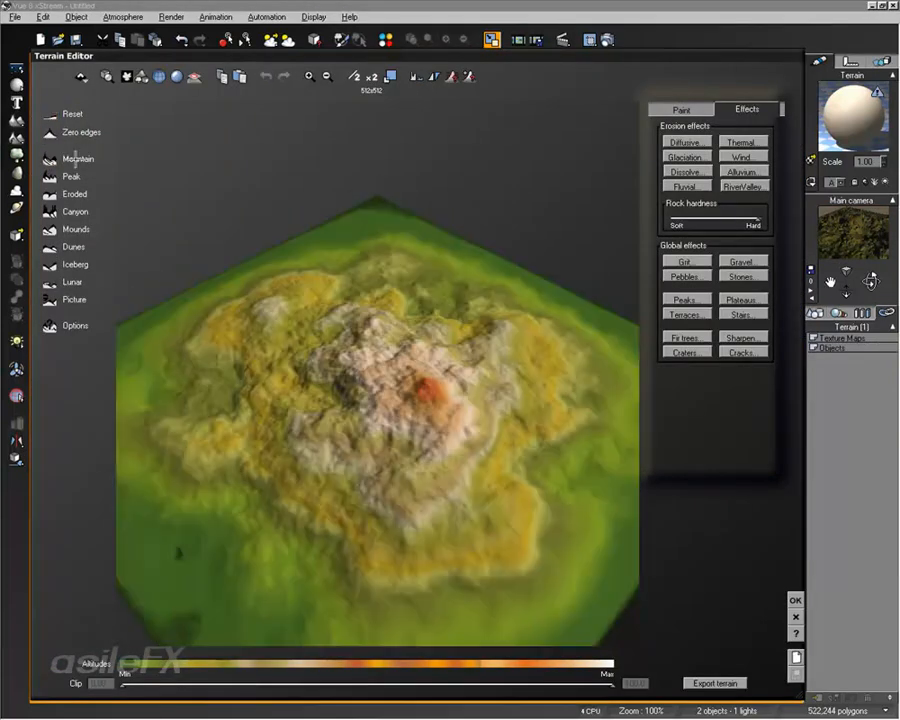
left_click(682, 109)
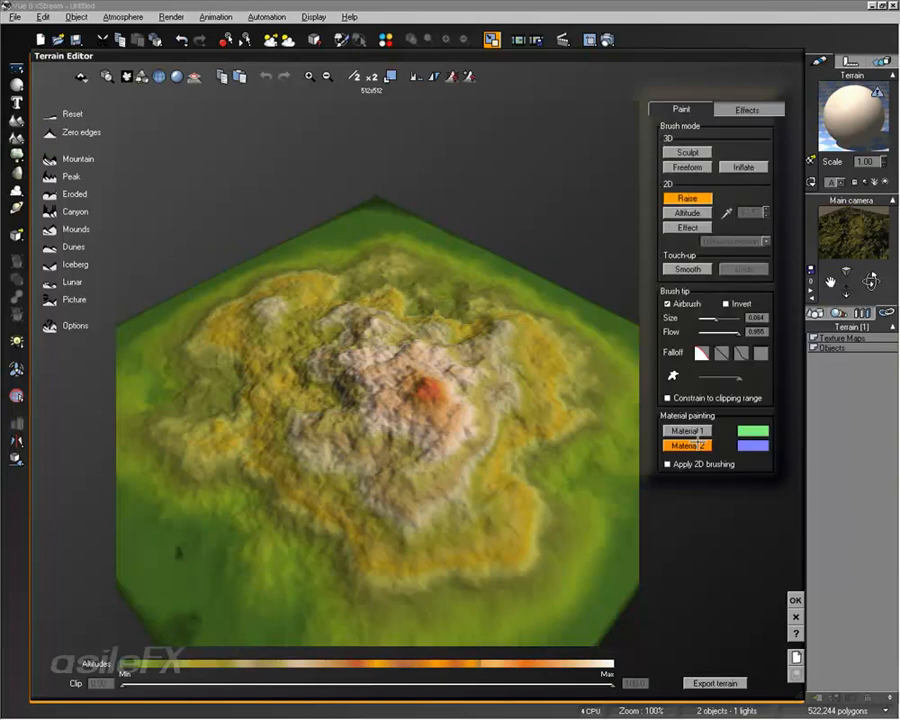
left_click(701, 433)
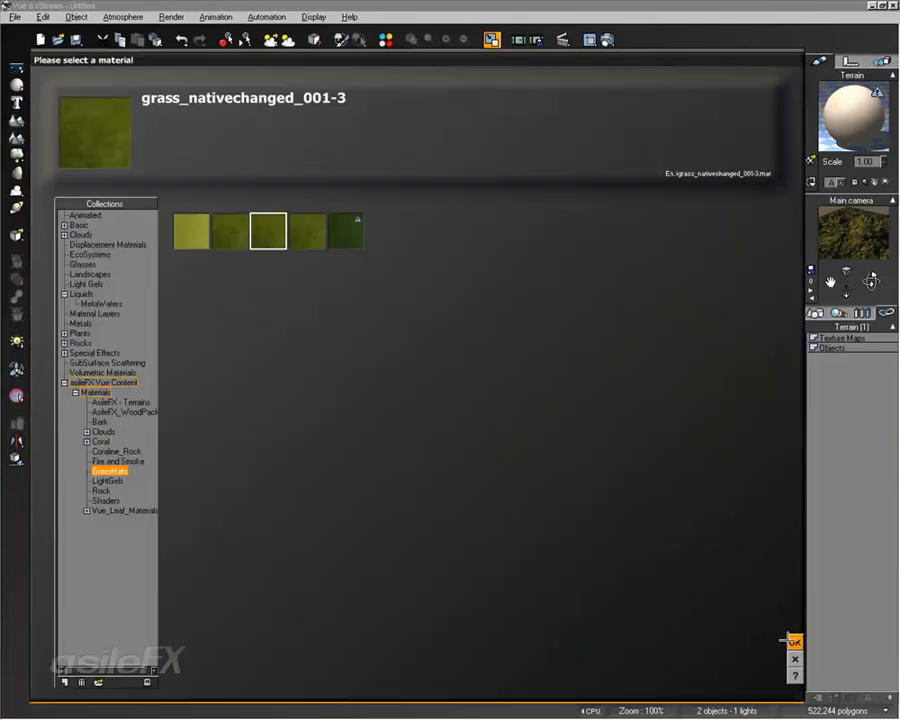
left_click(790, 640)
left_click(710, 447)
right_click_drag(556, 513, 453, 449)
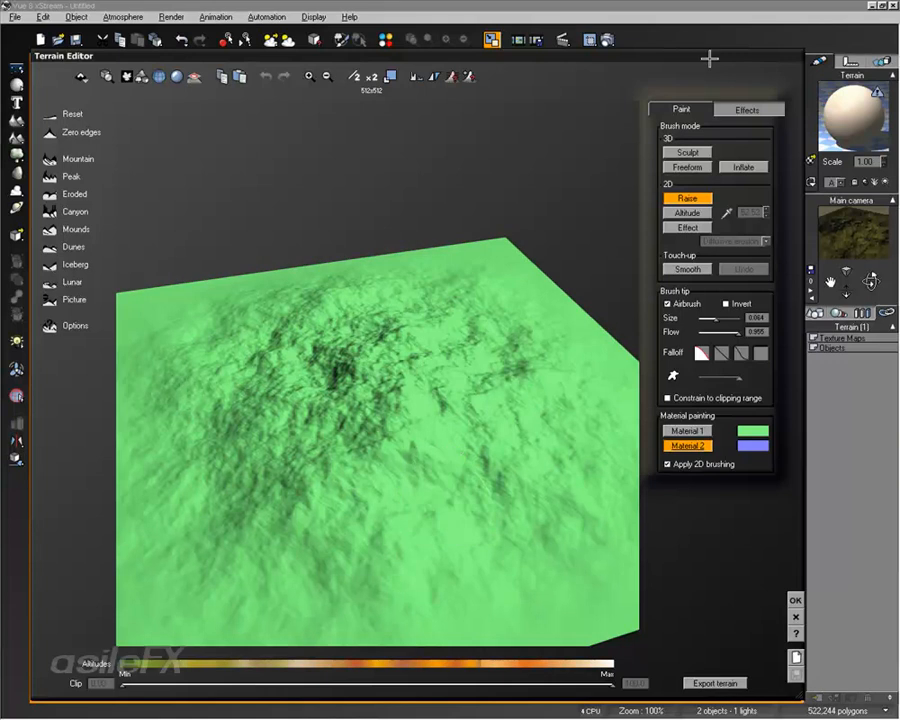
Step: Lower the rock hardness to about midway and apply Fluvial and Dissolve erosion to carve Material 2 channels into the mountain
left_click(752, 109)
left_click(705, 190)
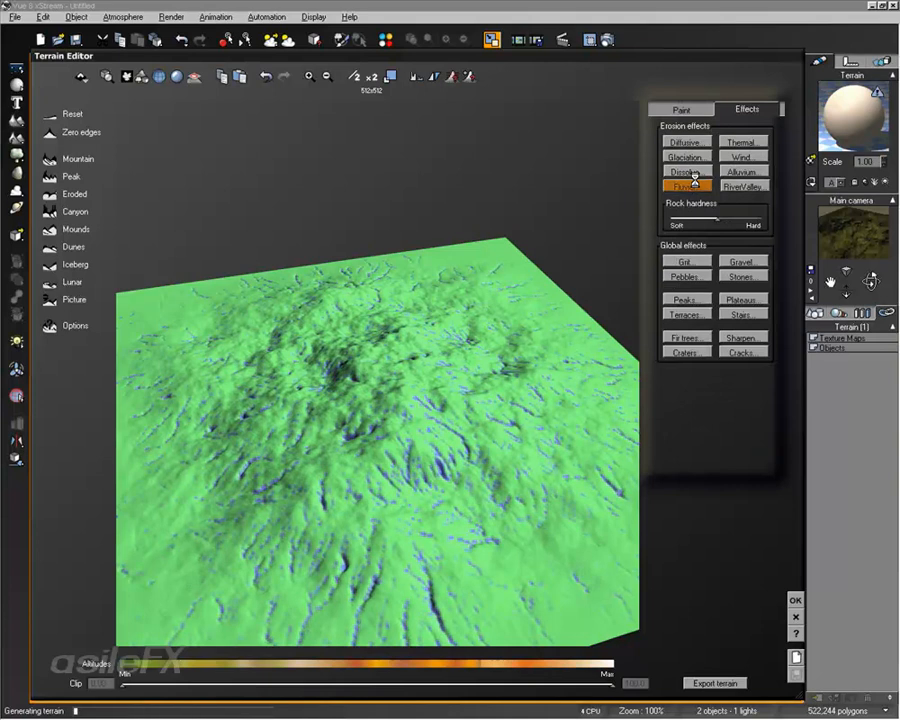
left_click(693, 172)
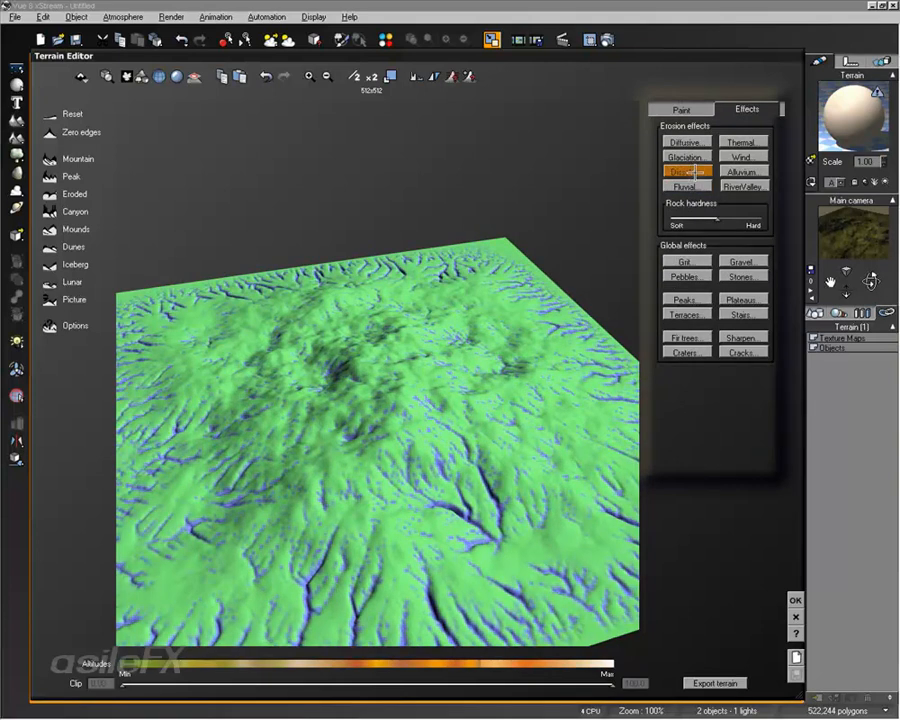
left_click(756, 155)
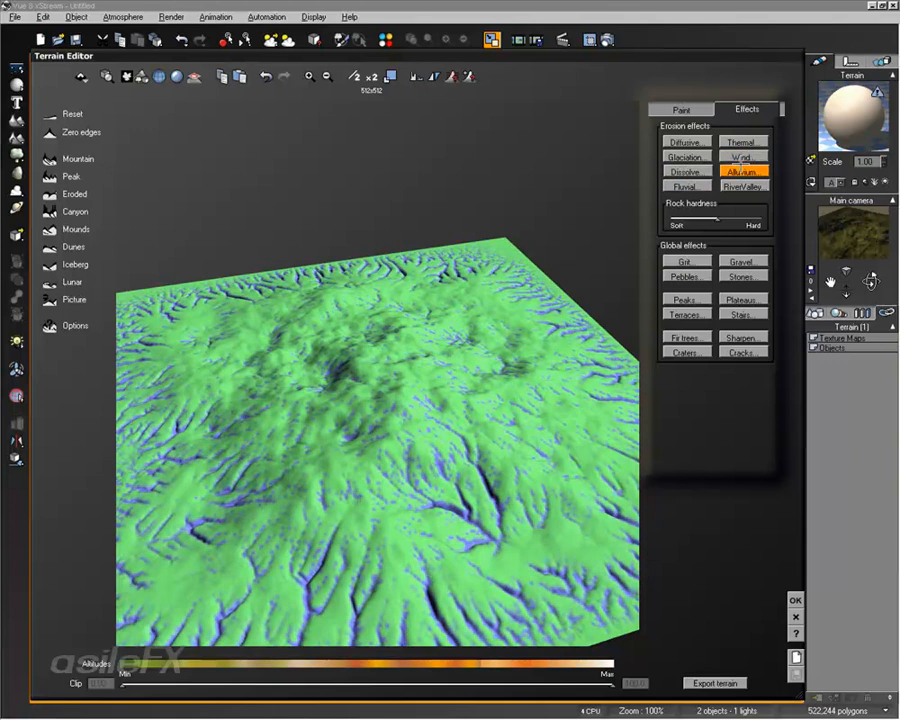
left_click(692, 173)
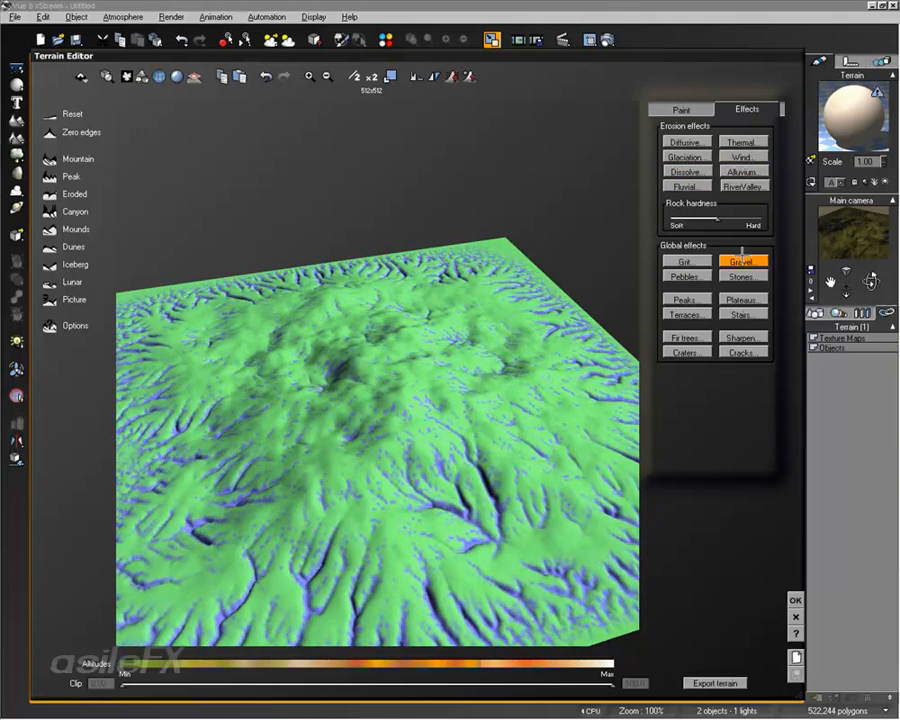
Step: Apply another Fluvial erosion pass to add more Material 2 along the mountain's slopes
left_click(742, 258)
right_click_drag(580, 282, 501, 257)
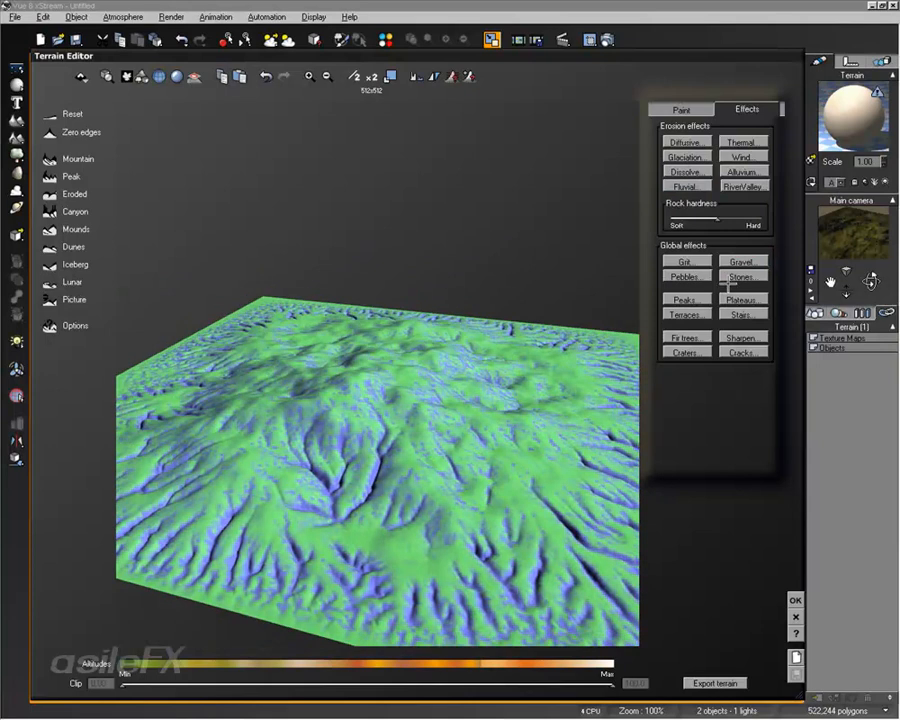
left_click(692, 186)
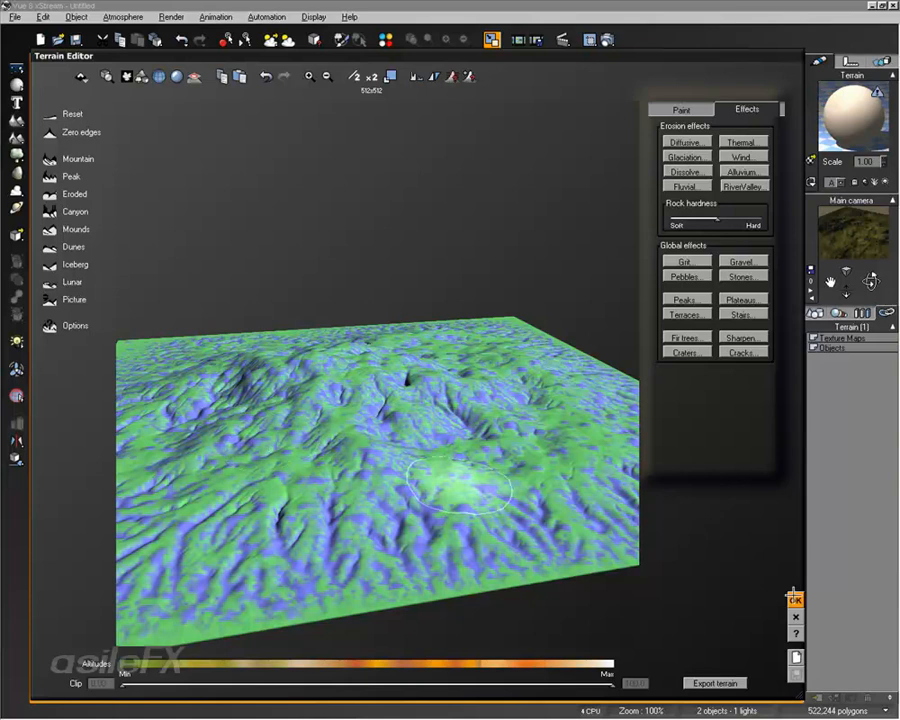
Step: Accept the eroded terrain and open the export dialog for its linked distribution texture map, closing it without saving
left_click(795, 600)
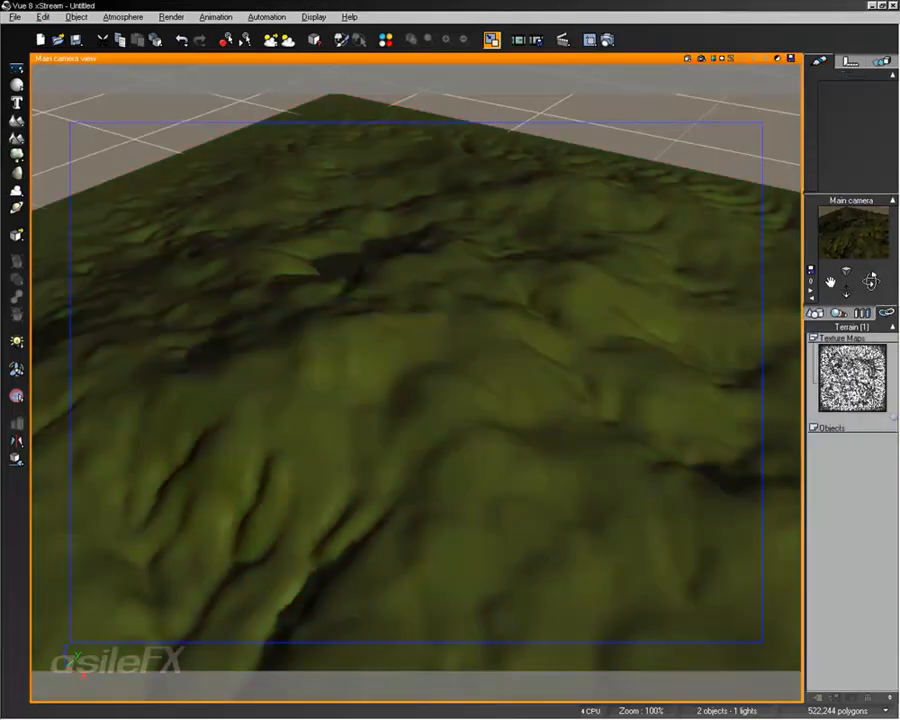
right_click(843, 358)
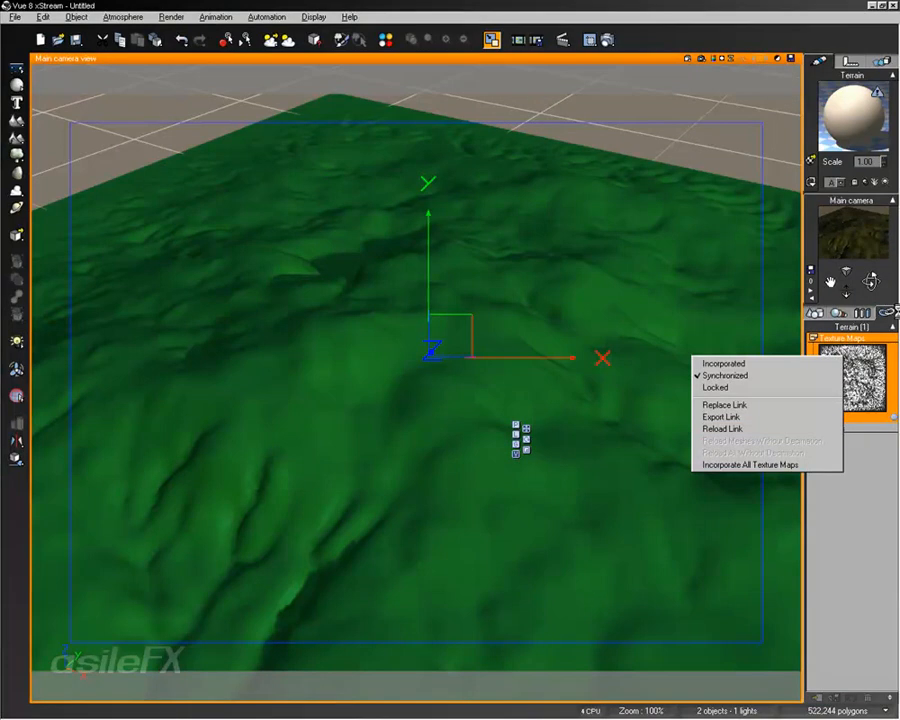
left_click(769, 416)
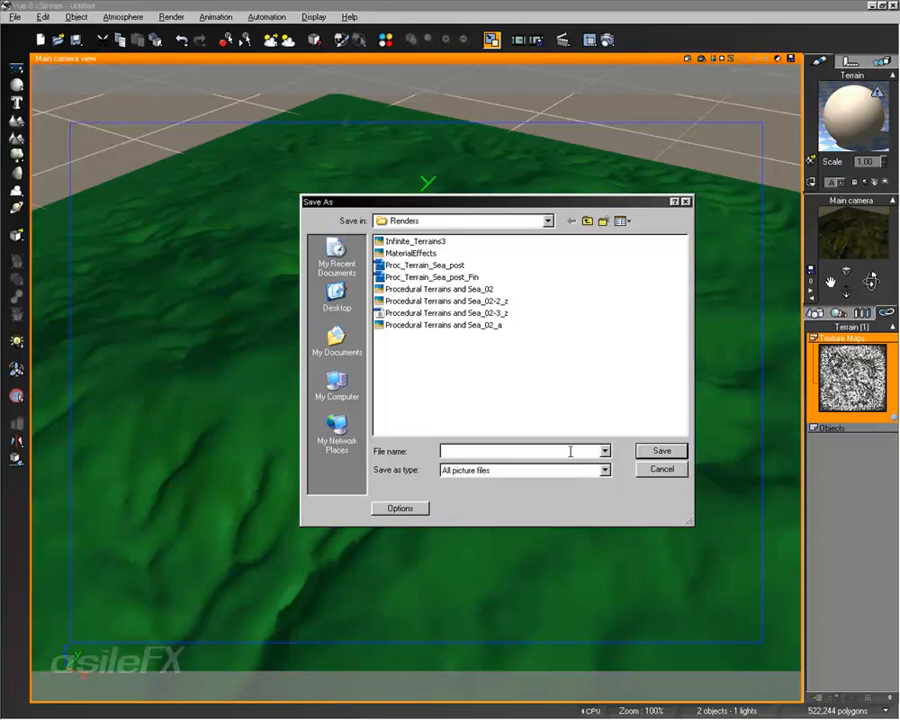
left_click(661, 468)
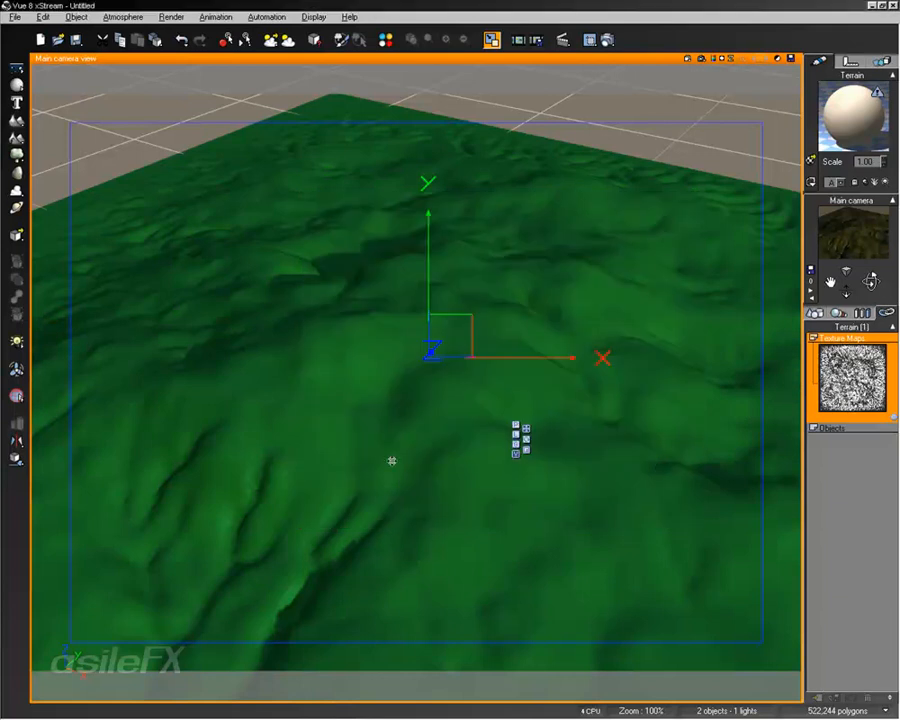
Step: Frame the mountain from a lower angle and select the innermost Default material in the terrain's nested mixed material
right_click_drag(557, 371, 550, 420)
middle_click_drag(550, 420, 550, 378)
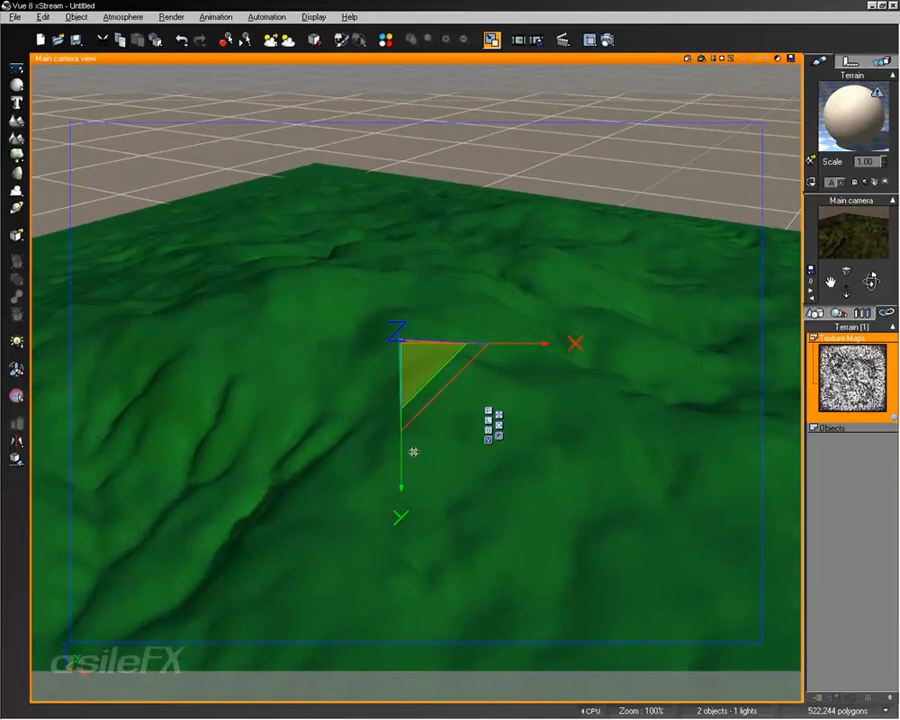
left_click_drag(402, 234, 396, 157)
right_click_drag(657, 286, 681, 313)
double_click(847, 108)
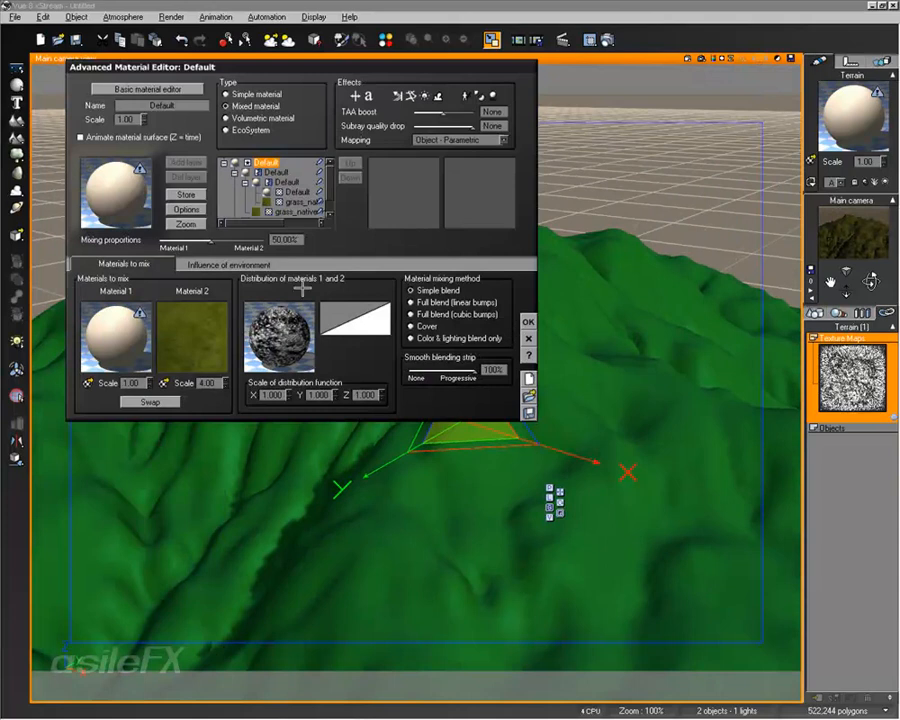
double_click(125, 332)
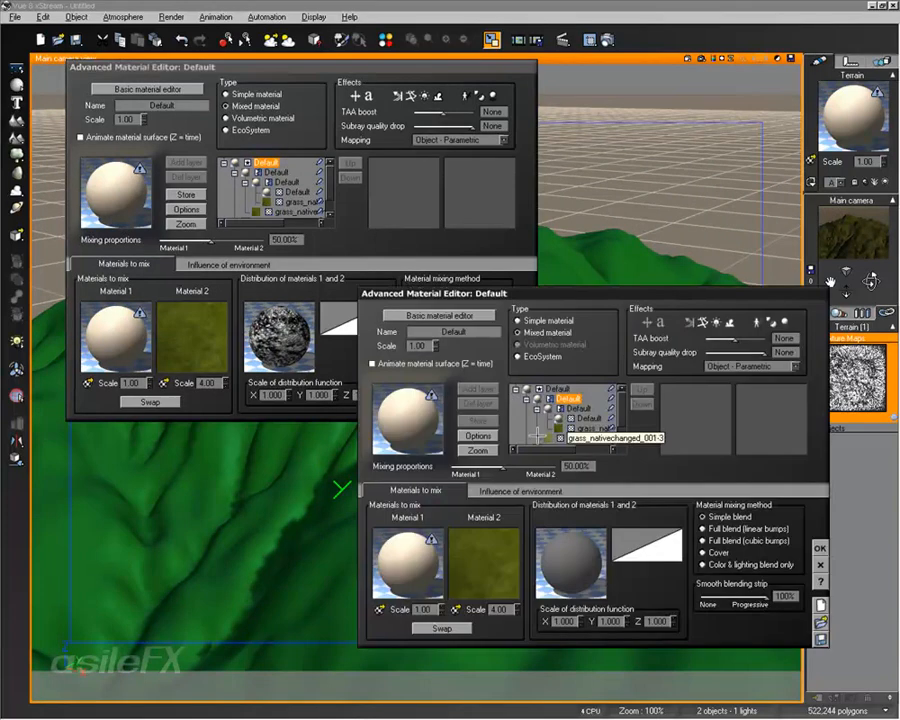
left_click(815, 561)
left_click(293, 191)
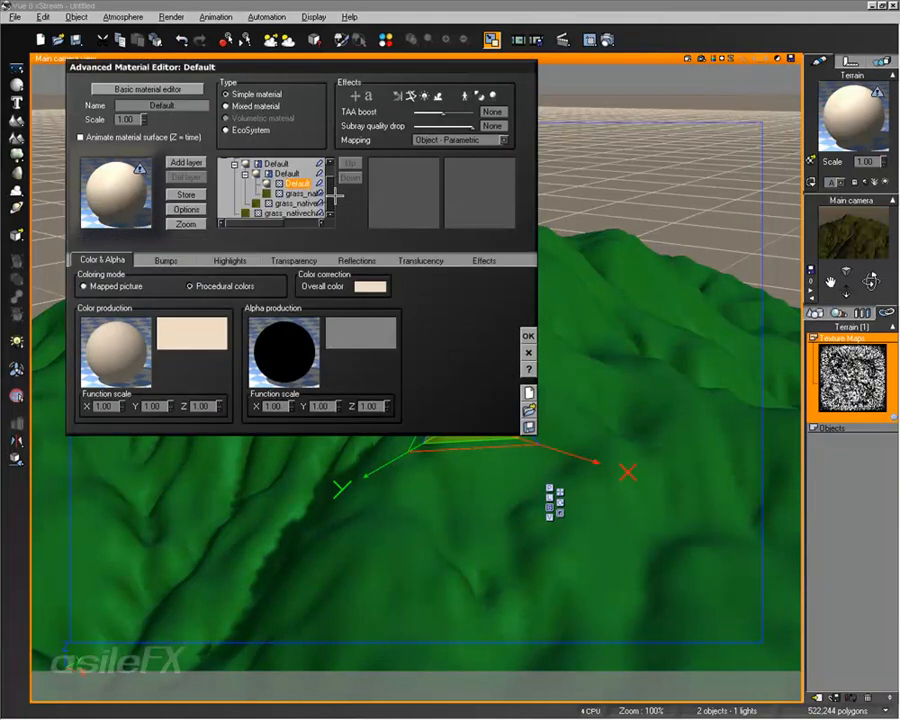
left_click(95, 372)
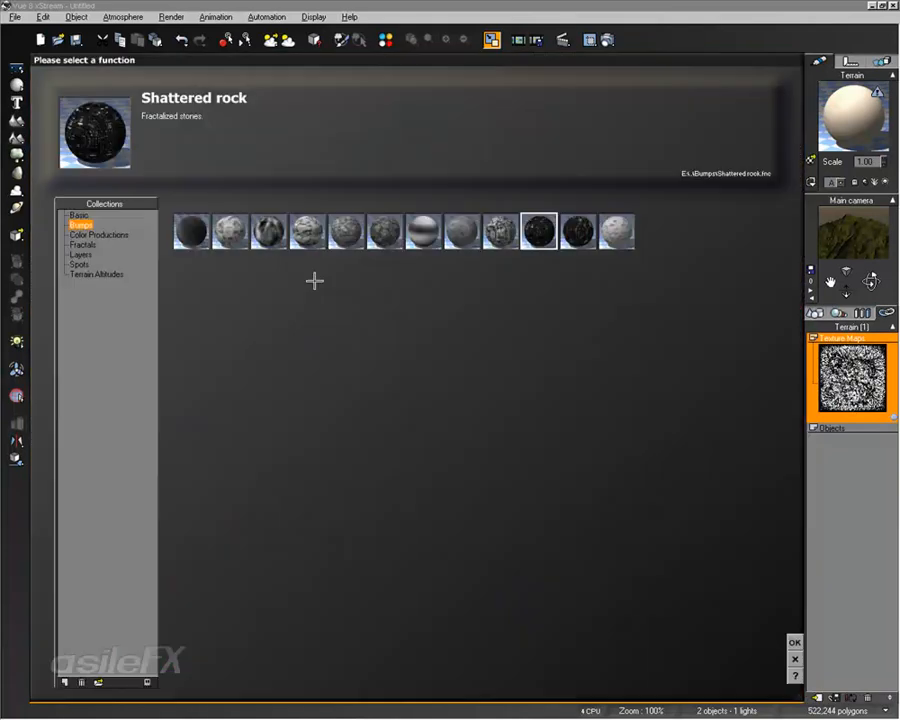
left_click(794, 659)
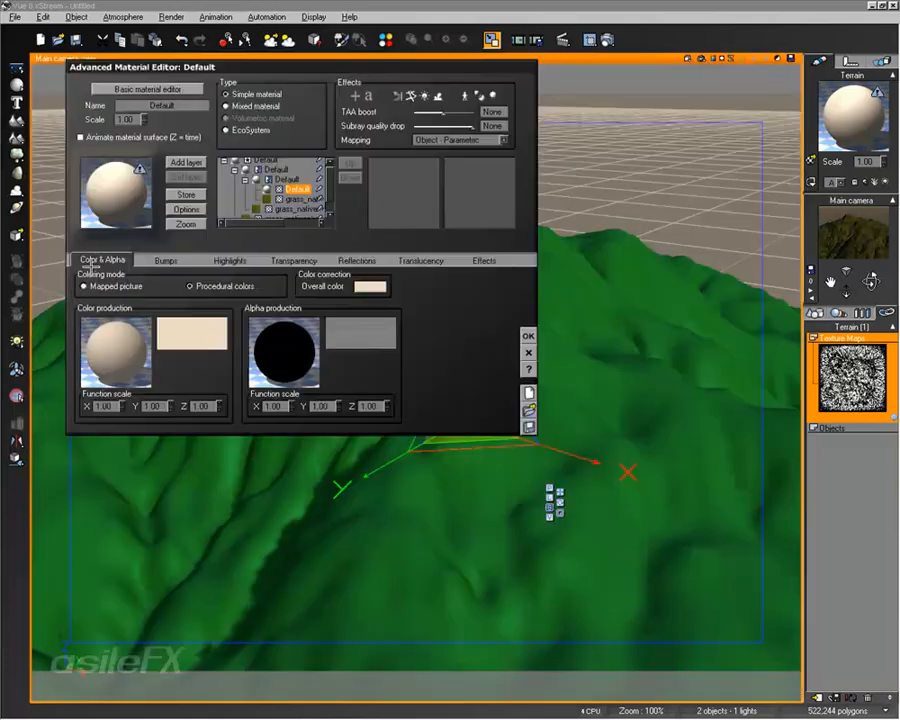
Step: Replace the innermost Default material with Large Scale Rock from Material Layers, ignoring its alpha information, and render a preview after accepting
double_click(117, 186)
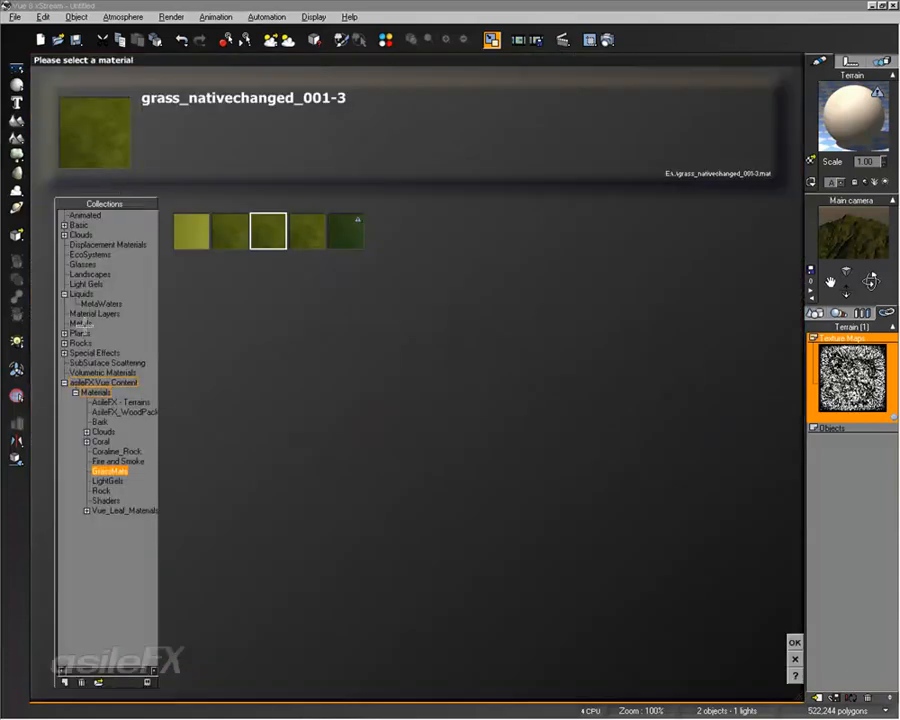
left_click(95, 313)
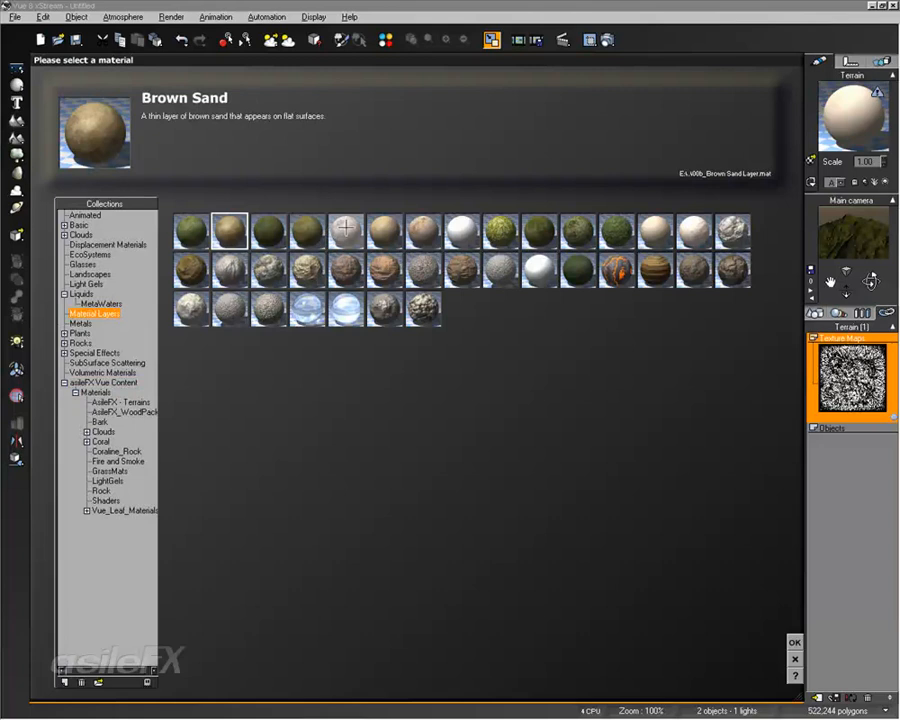
double_click(345, 228)
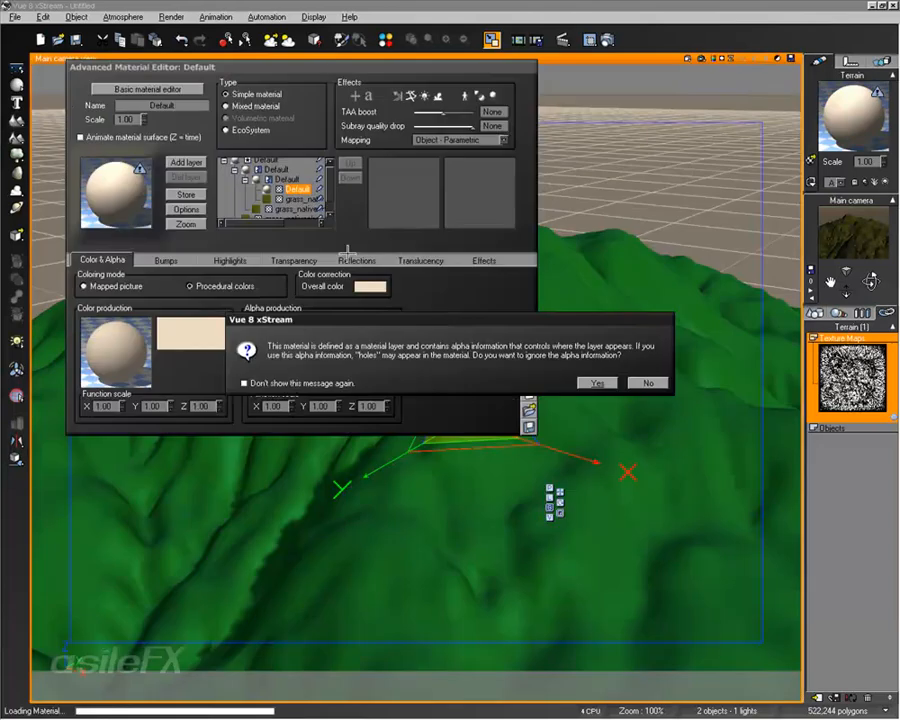
left_click(598, 382)
left_click(530, 340)
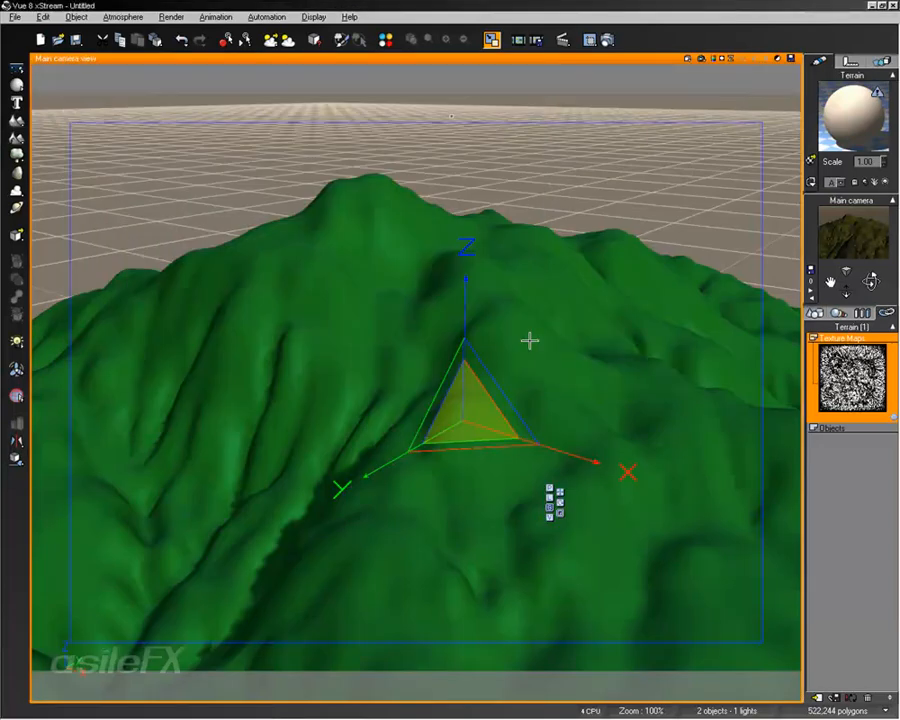
left_click(701, 58)
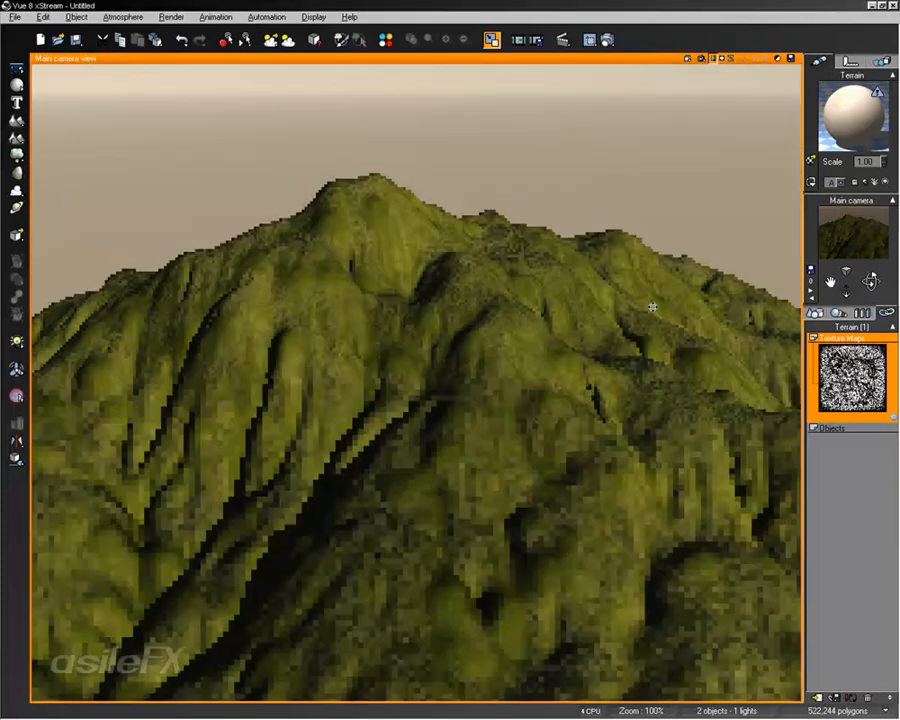
left_click(609, 343)
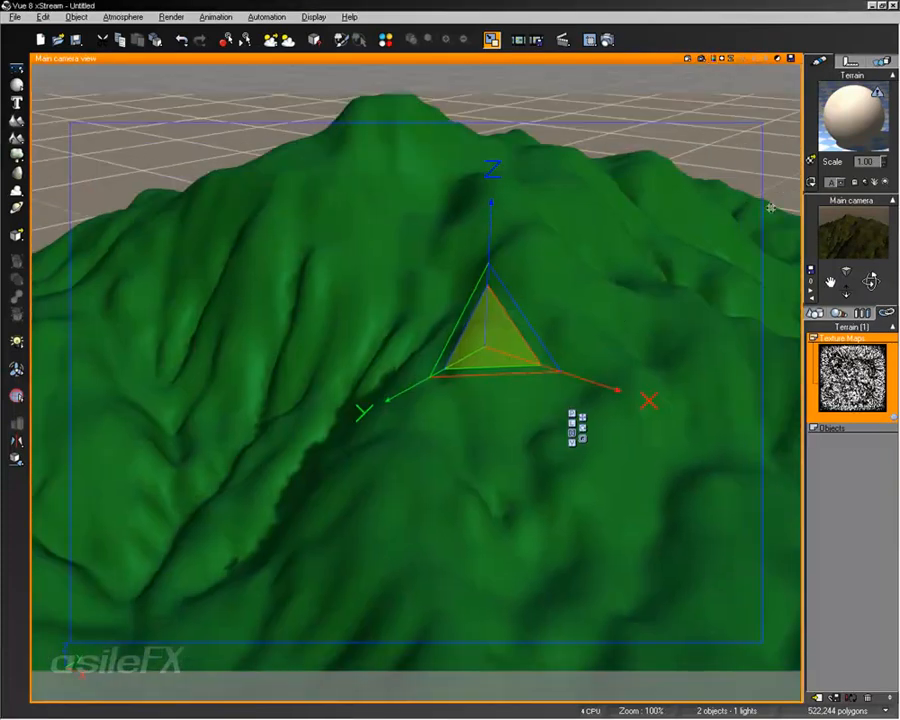
Step: Examine the nested levels of the terrain's mixed material and how each level distributes its two materials
double_click(850, 95)
left_click(838, 313)
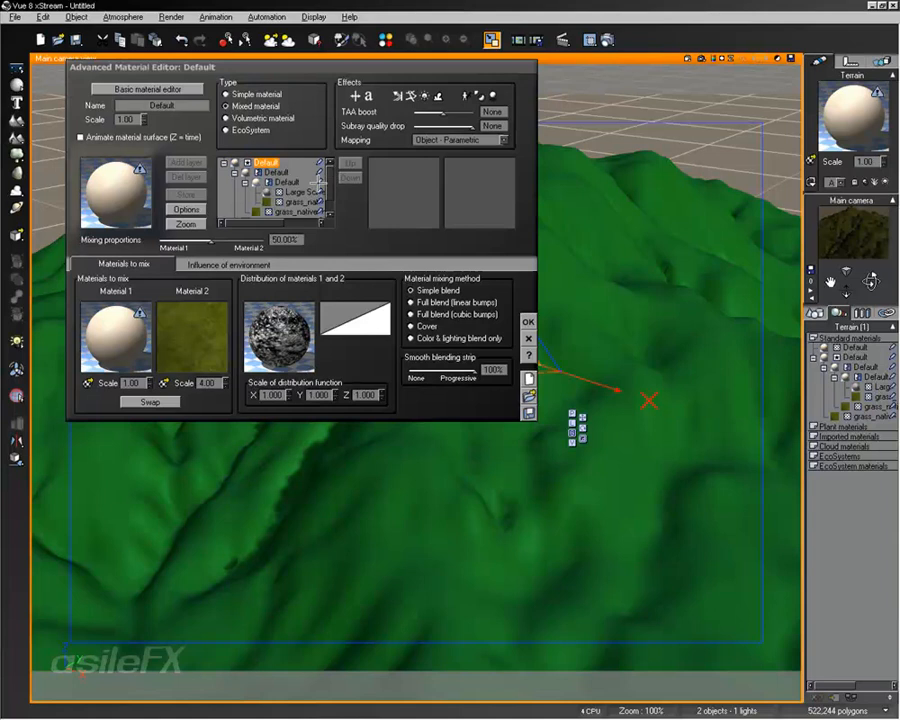
left_click(288, 183)
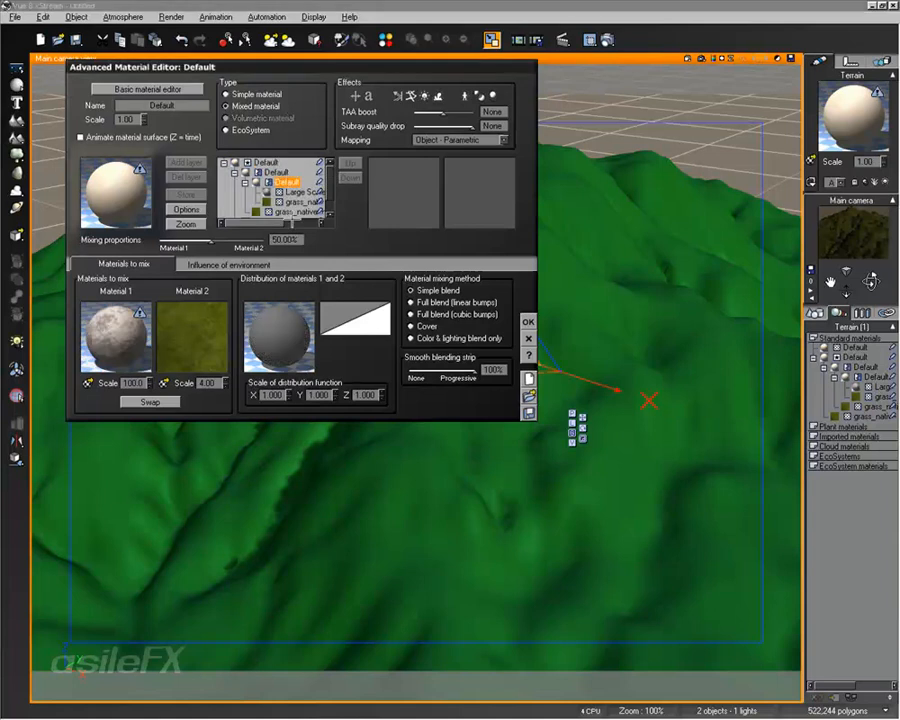
left_click(277, 172)
left_click(291, 192)
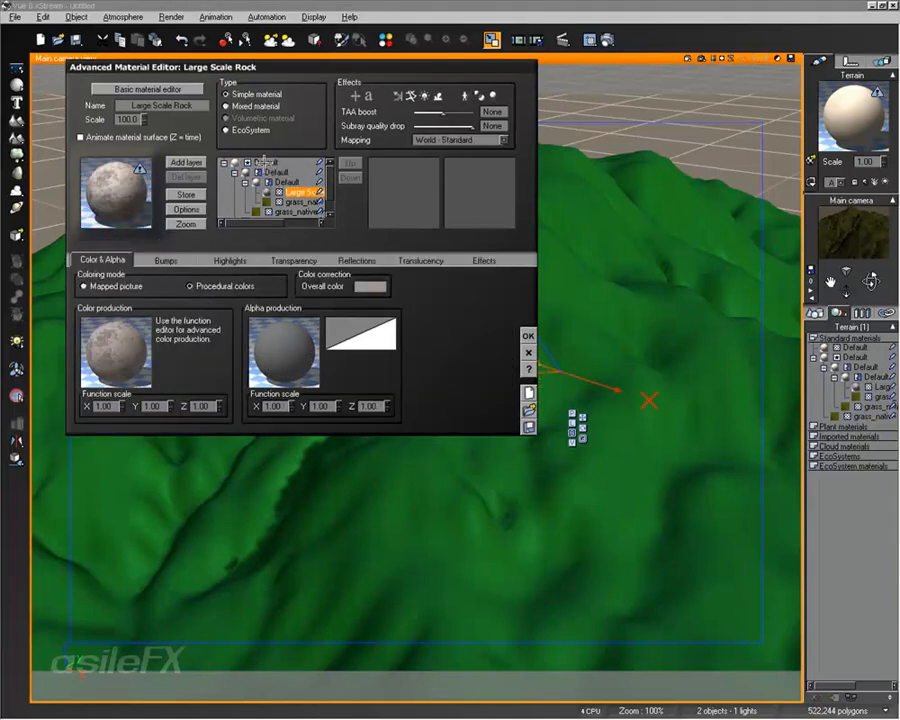
left_click(267, 163)
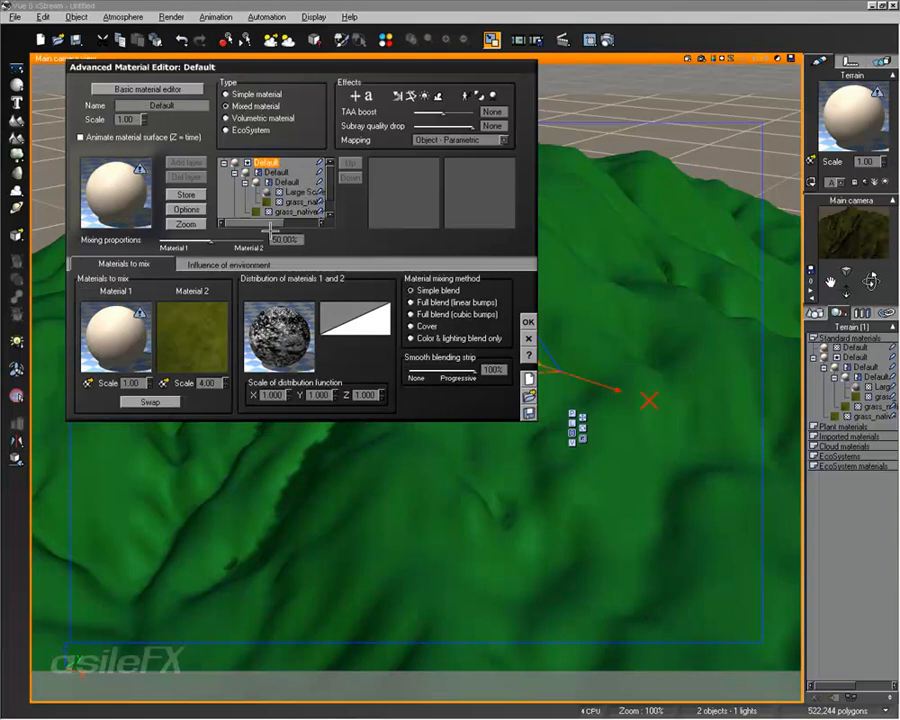
left_click(233, 172)
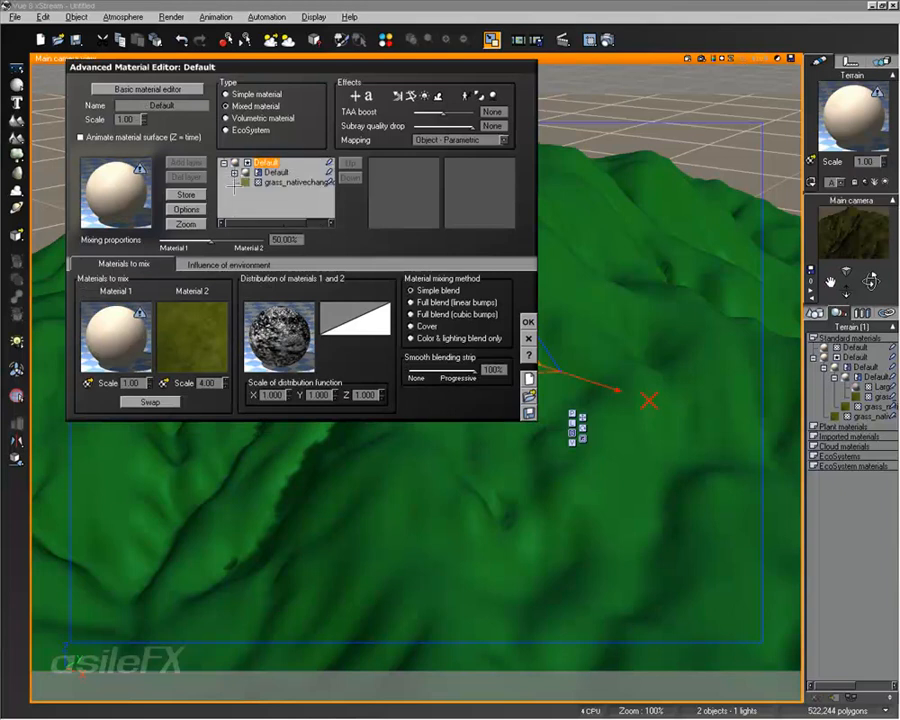
left_click(271, 172)
left_click(235, 173)
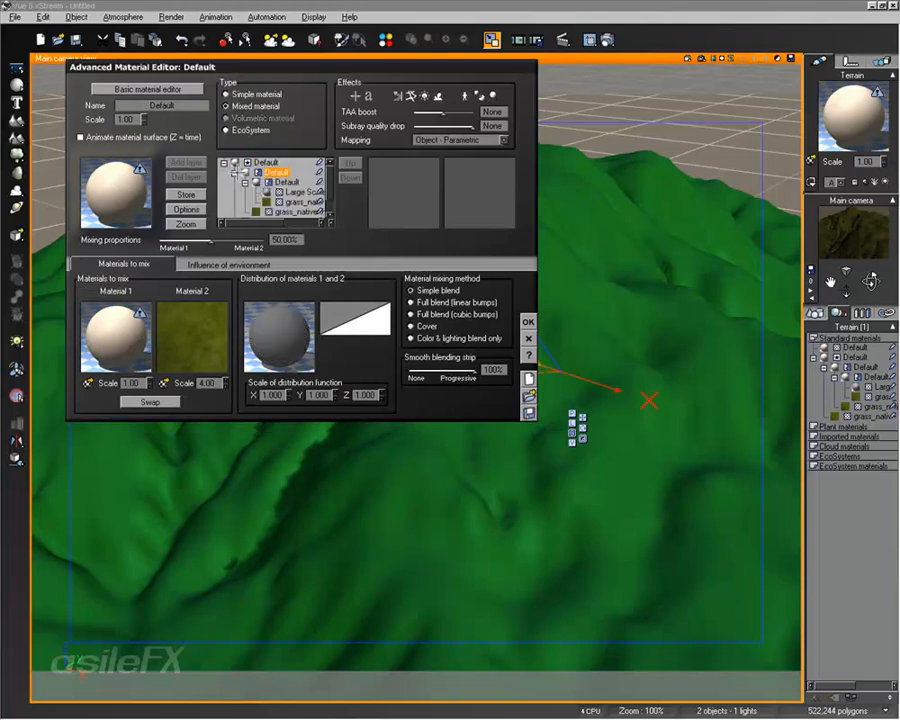
left_click(260, 161)
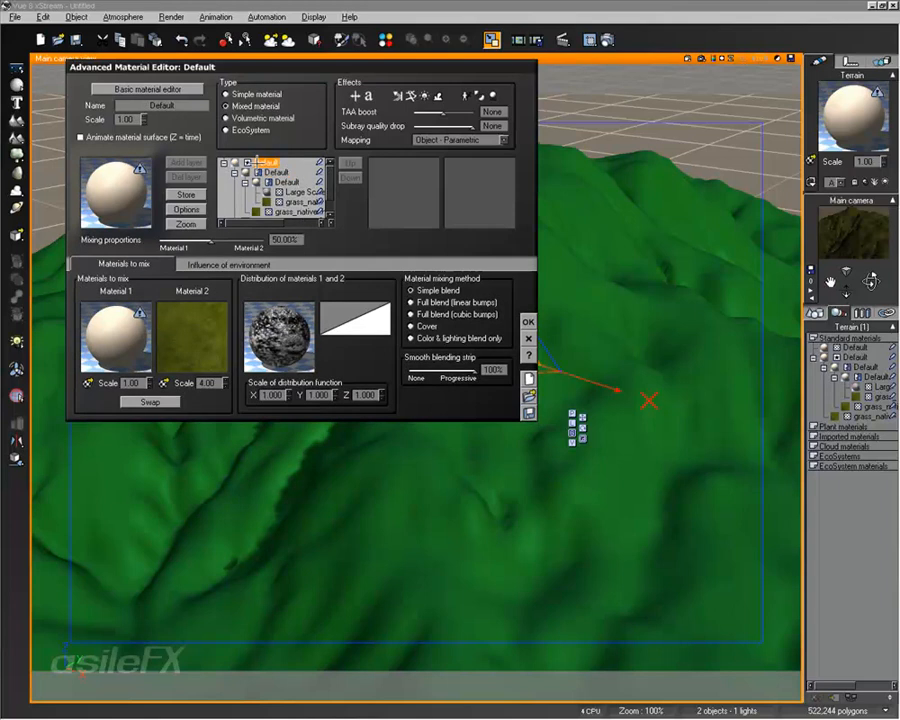
Step: Convert the nested mixed materials to simple ones, leaving Large Scale Rock mixed directly with the grass material
left_click(271, 172)
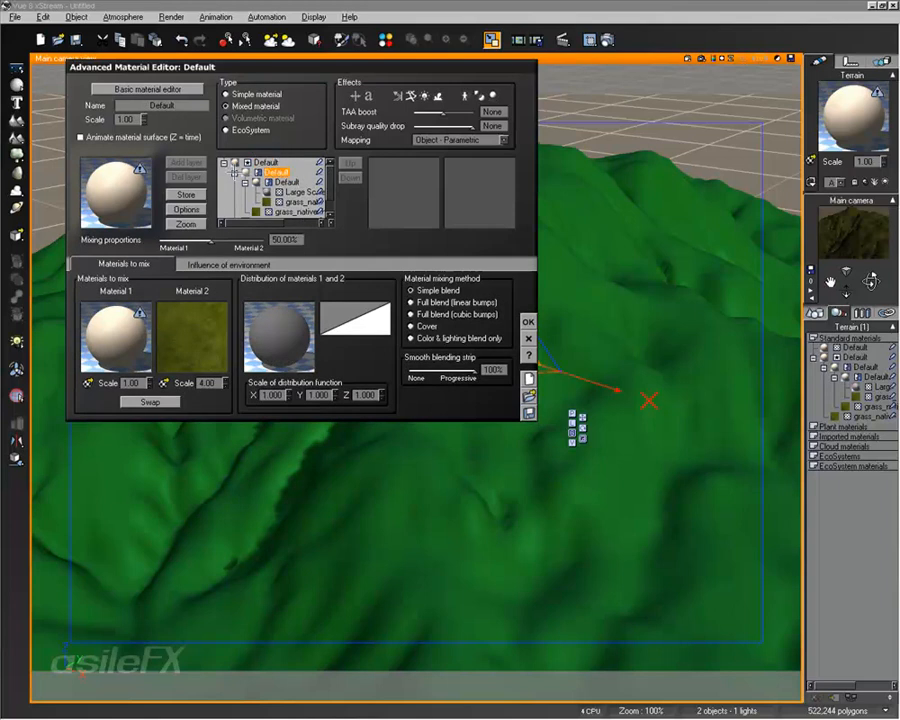
left_click(232, 171)
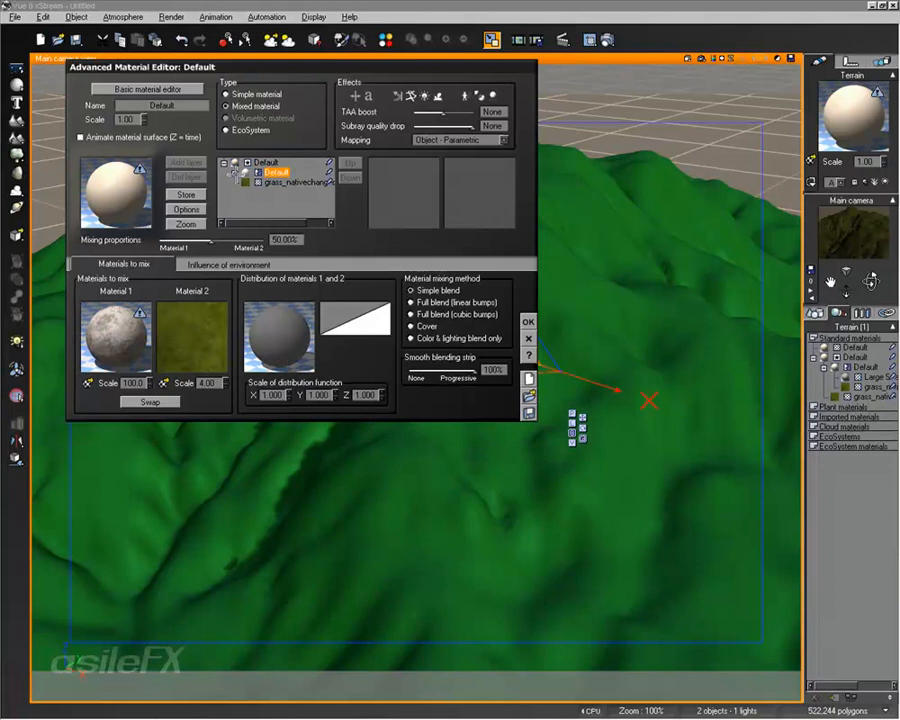
left_click(232, 172)
left_click(297, 182)
left_click(276, 172)
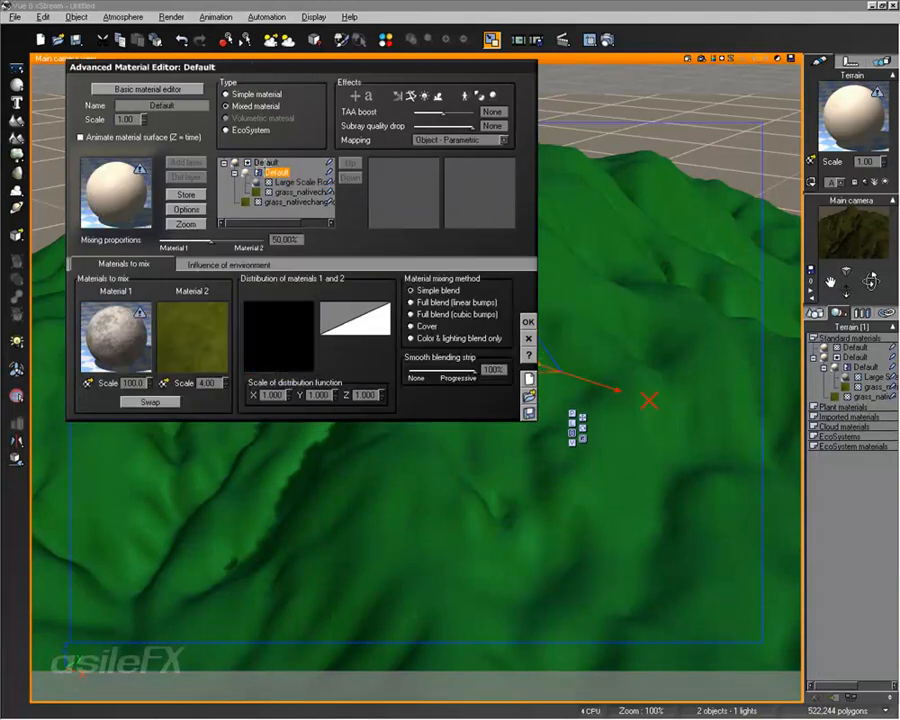
left_click(247, 94)
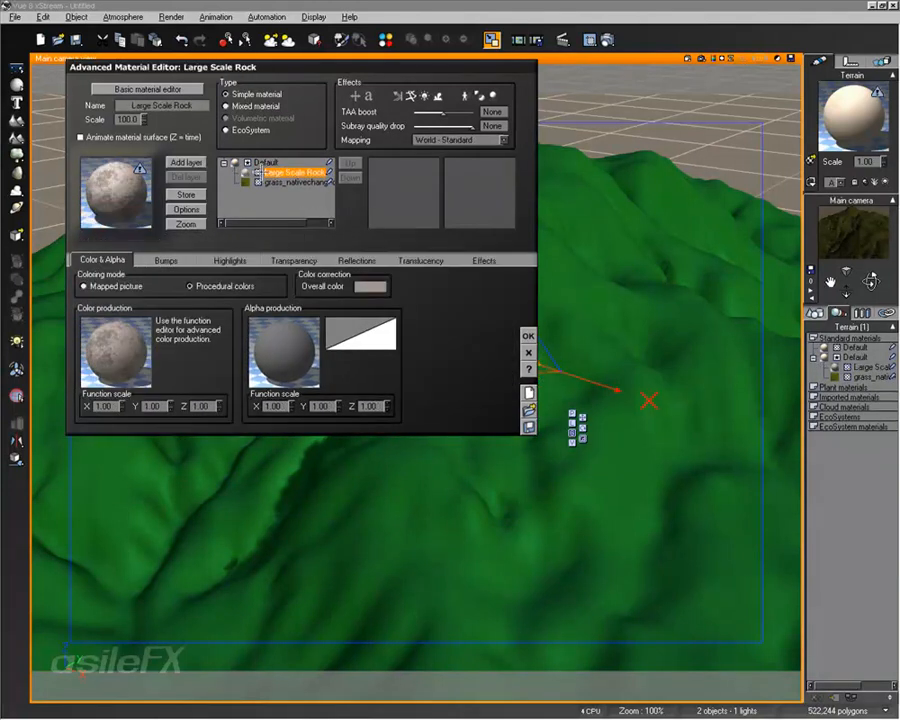
left_click(267, 159)
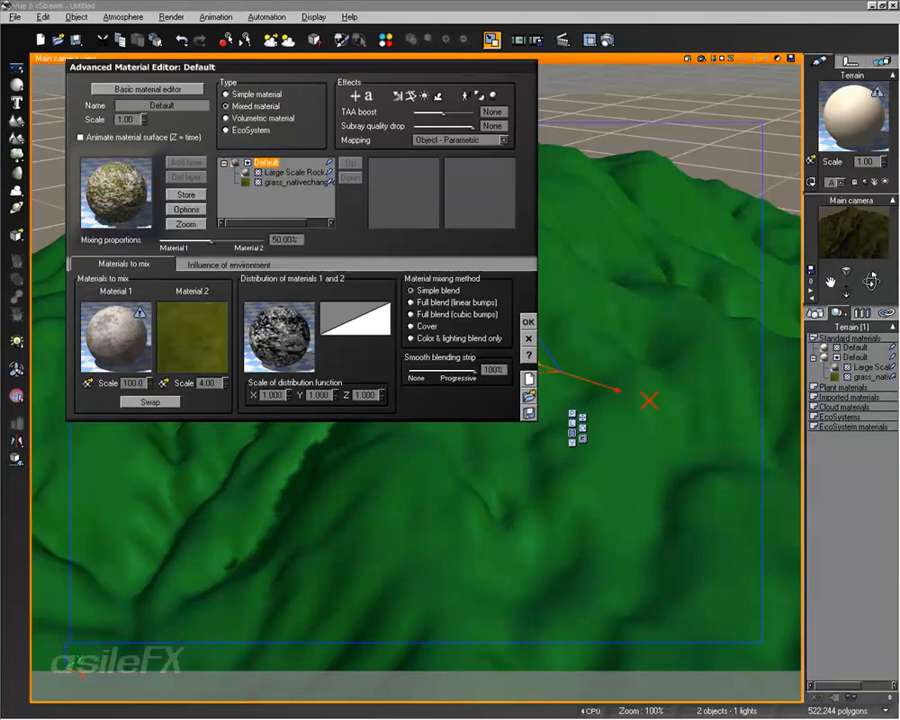
Step: Accept the simplified terrain material and render the main camera view
left_click(528, 322)
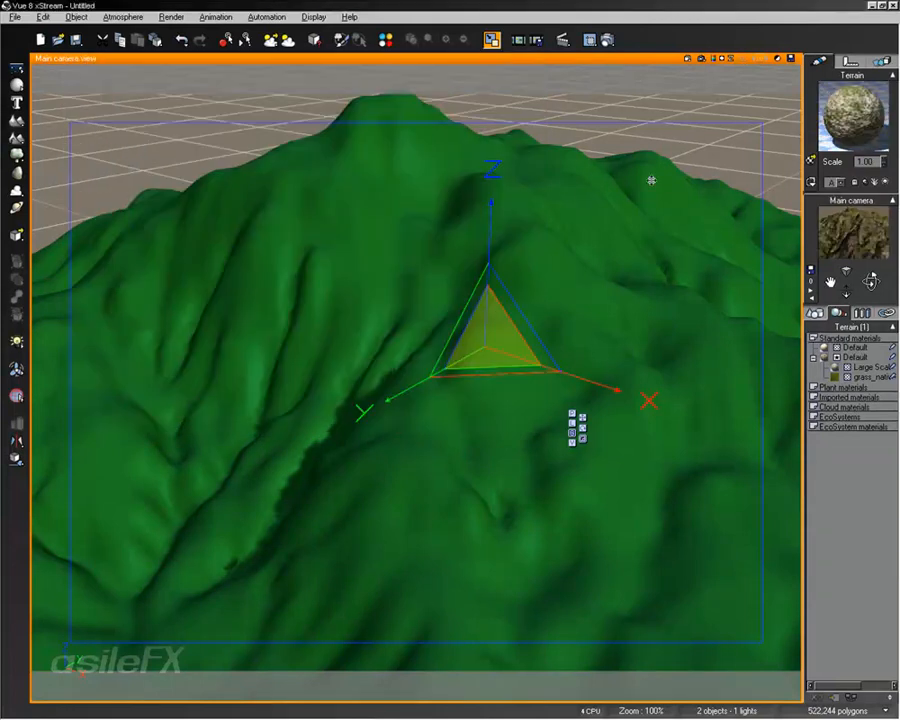
left_click(702, 59)
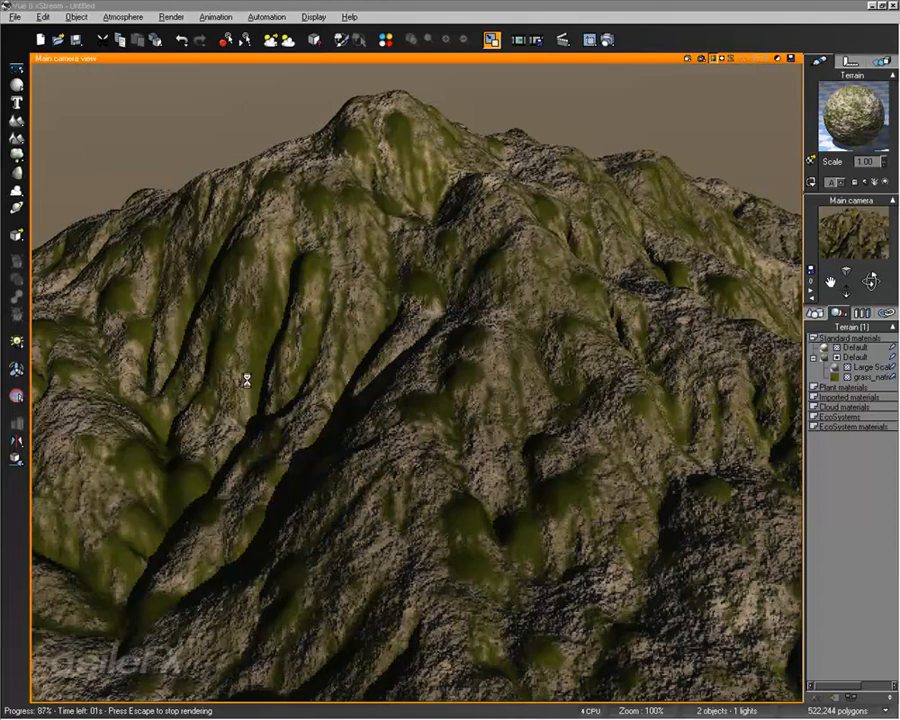
key("Escape")
Step: Swap Material 1 and Material 2 in the terrain's mixed material, accept, and re-render the view
double_click(855, 110)
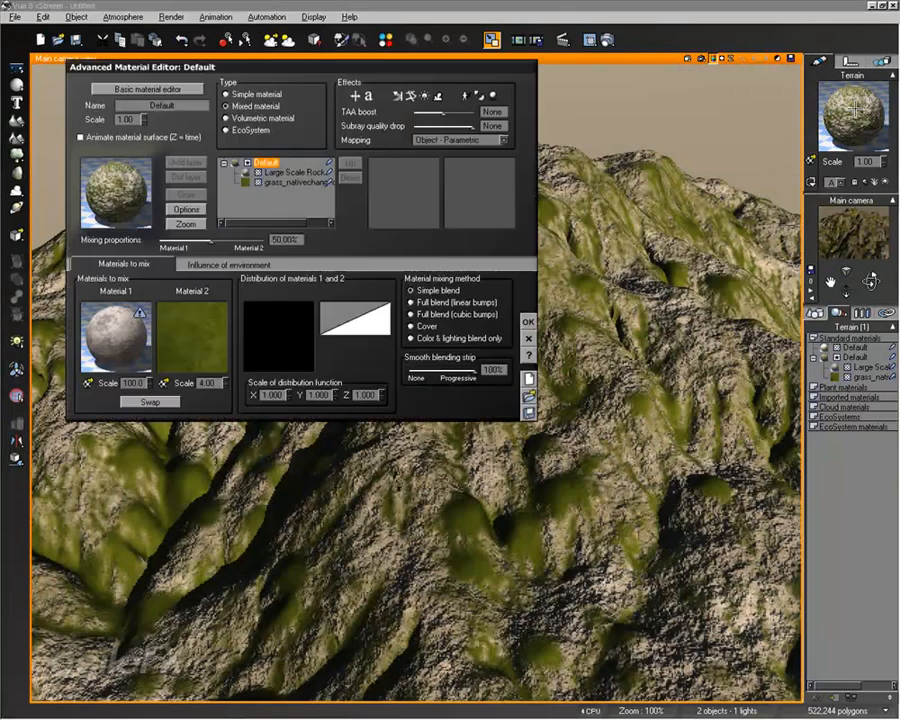
left_click(137, 401)
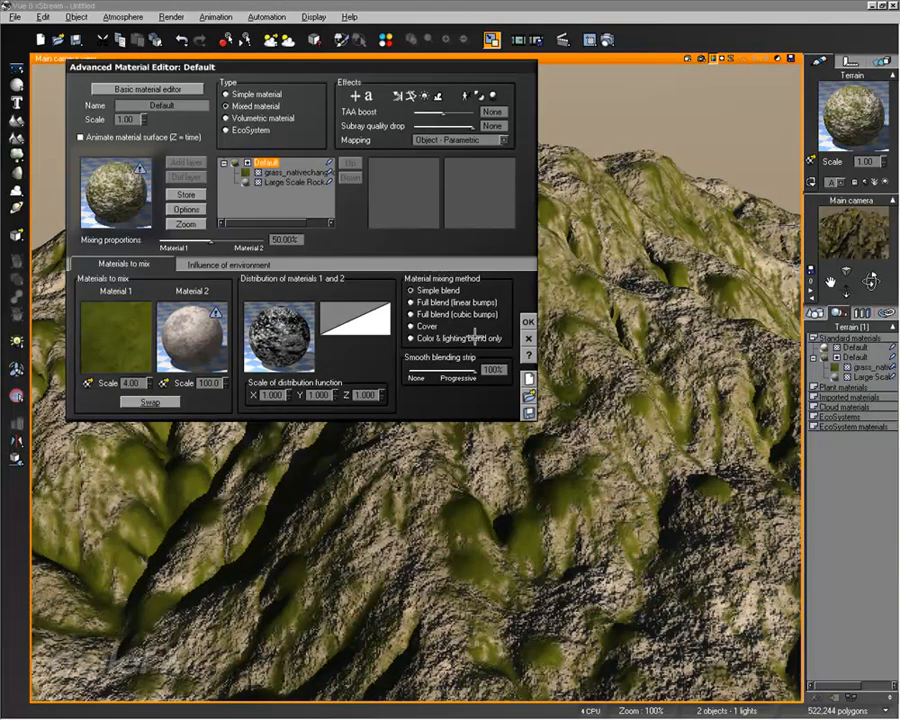
left_click(527, 322)
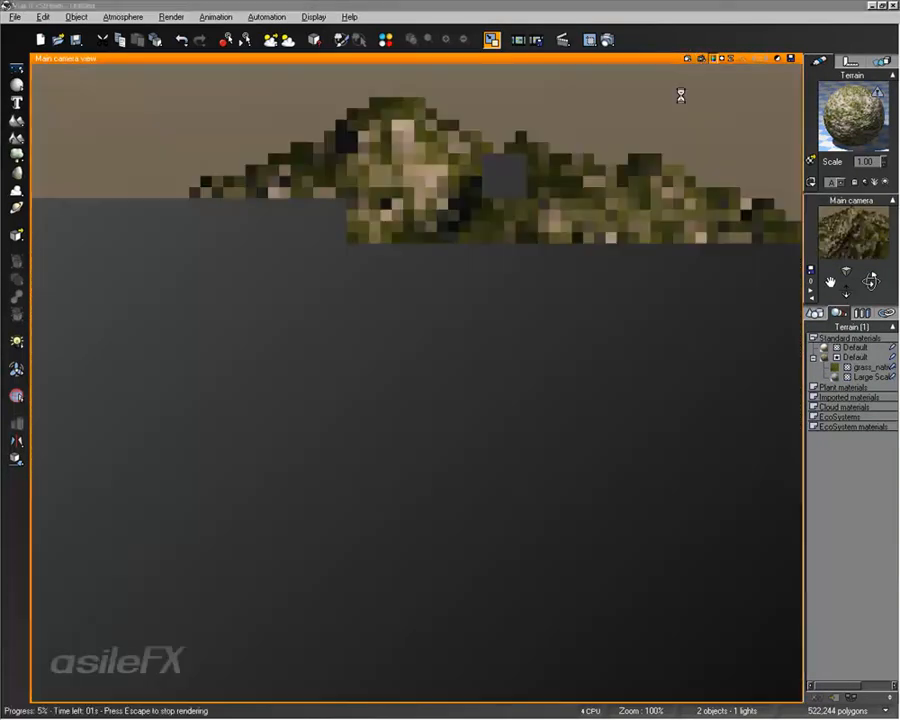
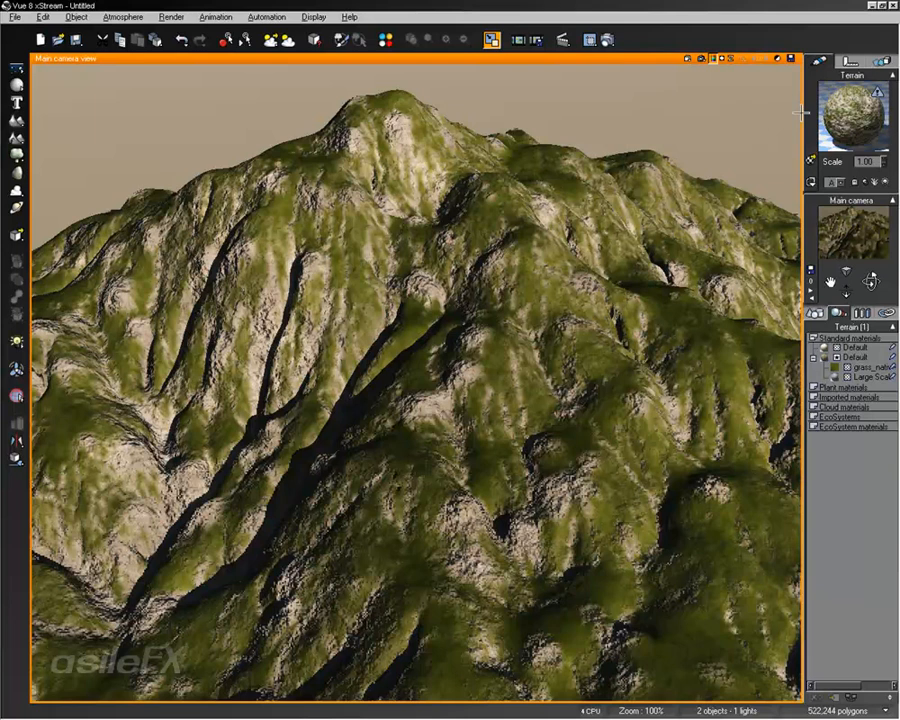
Step: Copy the projected texture map node from the distribution function of the terrain's mixed material
double_click(840, 110)
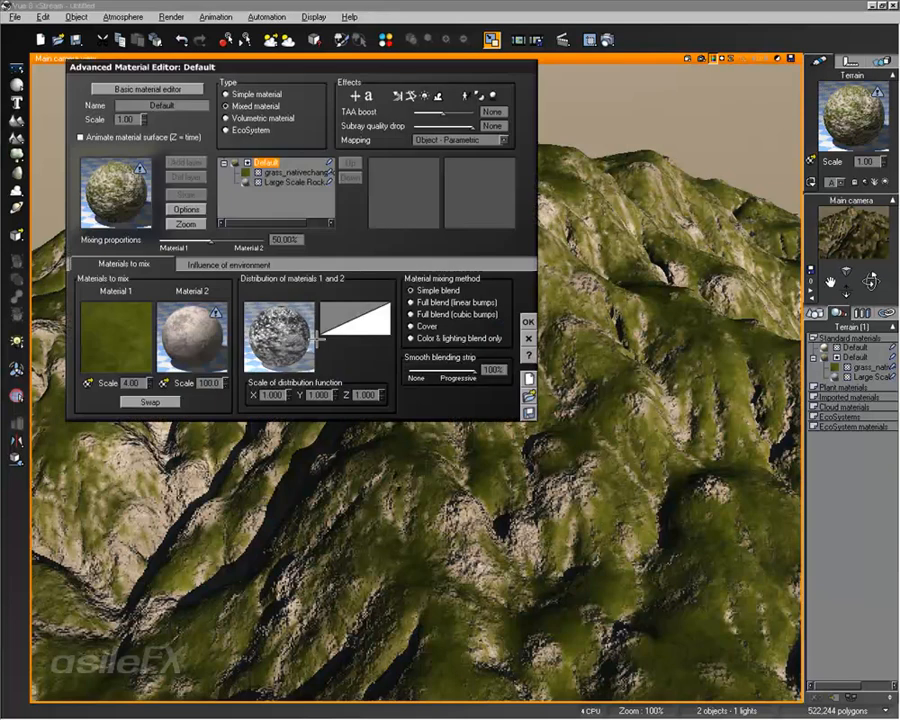
right_click(300, 314)
left_click(330, 320)
mouse_move(385, 440)
left_mouse_down()
mouse_move(360, 390)
mouse_move(385, 416)
left_mouse_up()
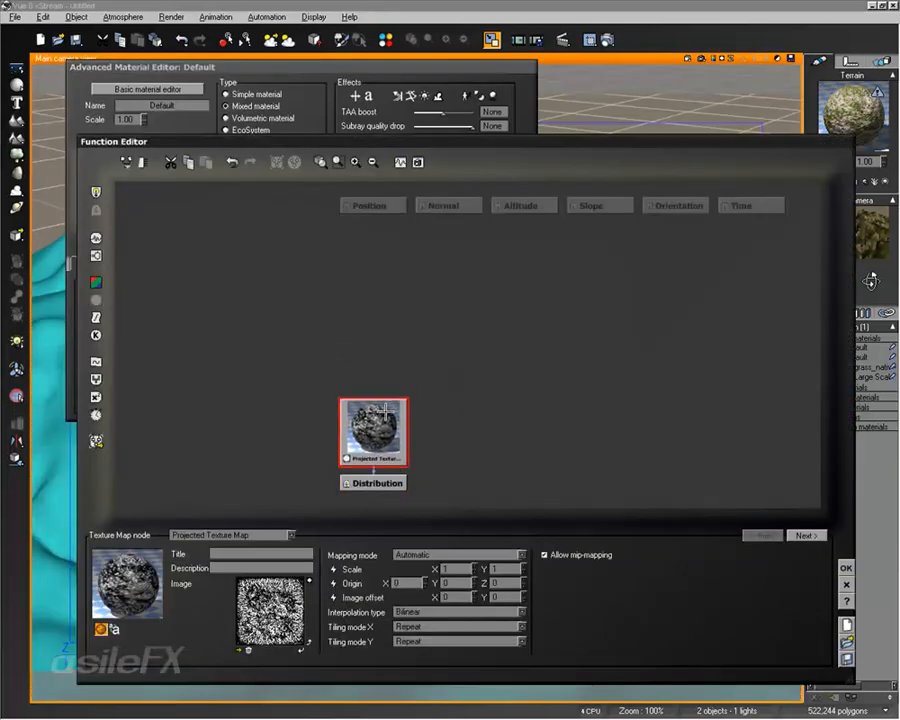
left_click(845, 567)
Step: Paste the texture map node into Large Scale Rock's alpha production function, connect it to the Alpha output and accept the function
left_click(262, 182)
right_click(268, 352)
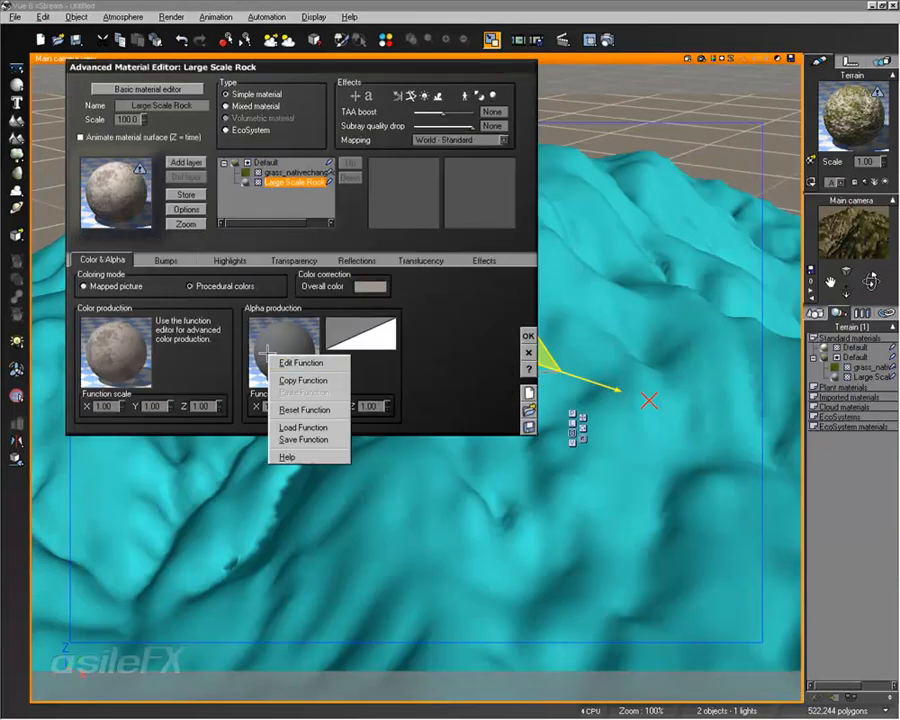
left_click(297, 360)
key("ctrl+v")
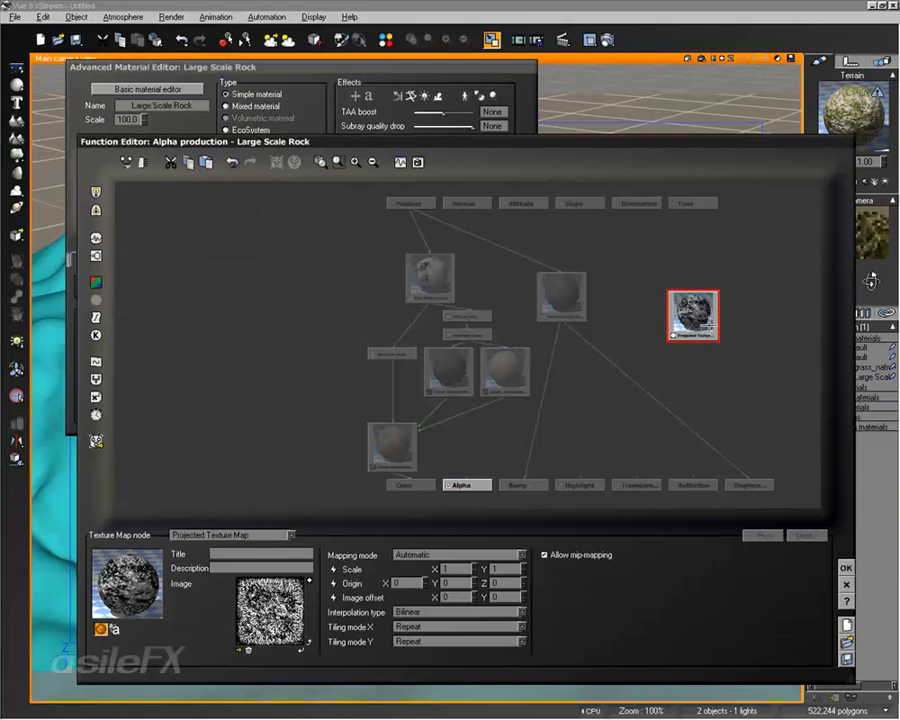
left_click_drag(695, 315, 602, 410)
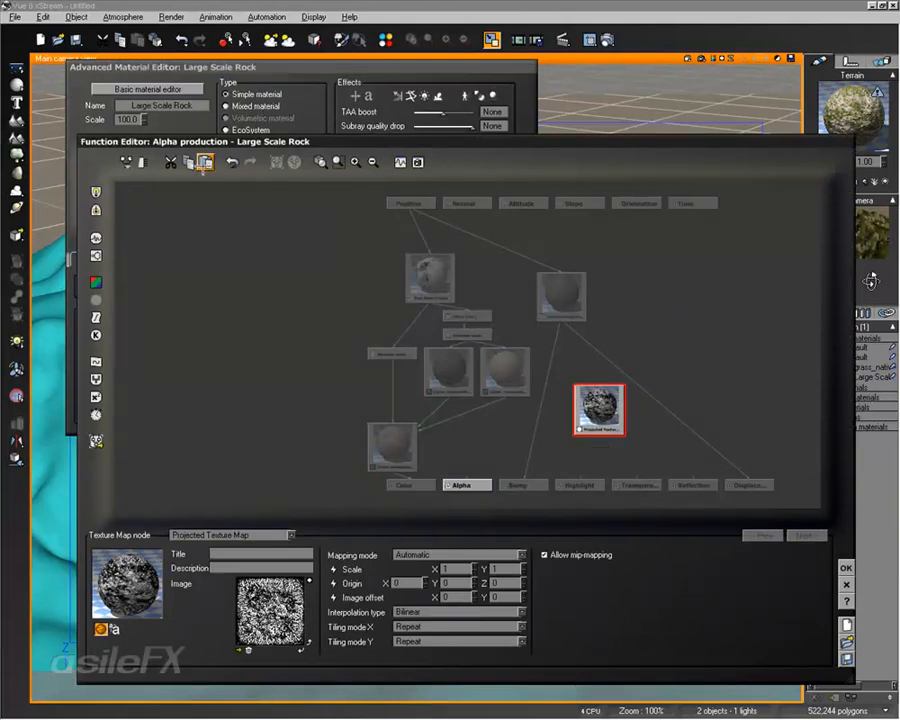
left_click_drag(466, 478, 542, 446)
left_click(642, 445)
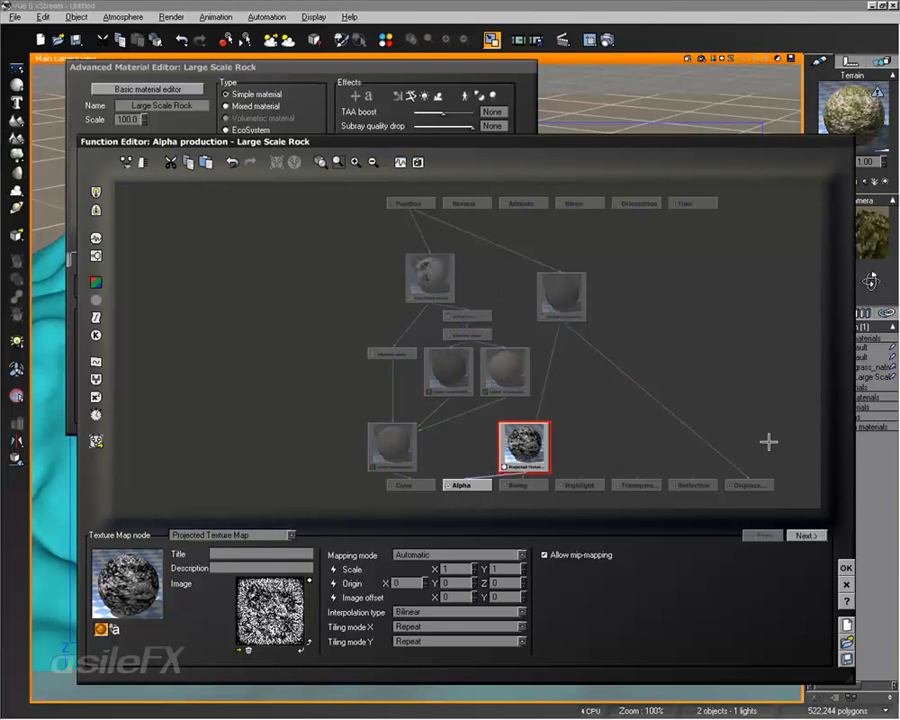
left_click(847, 569)
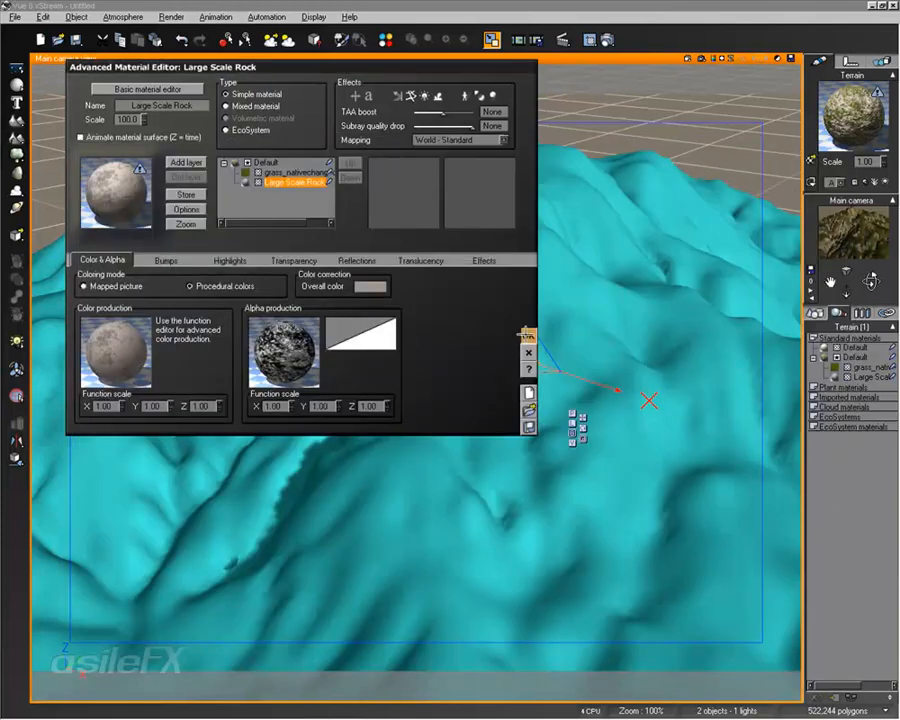
Step: Accept the terrain material, render the main camera view and return to the modeling view
left_click(528, 336)
left_click(700, 59)
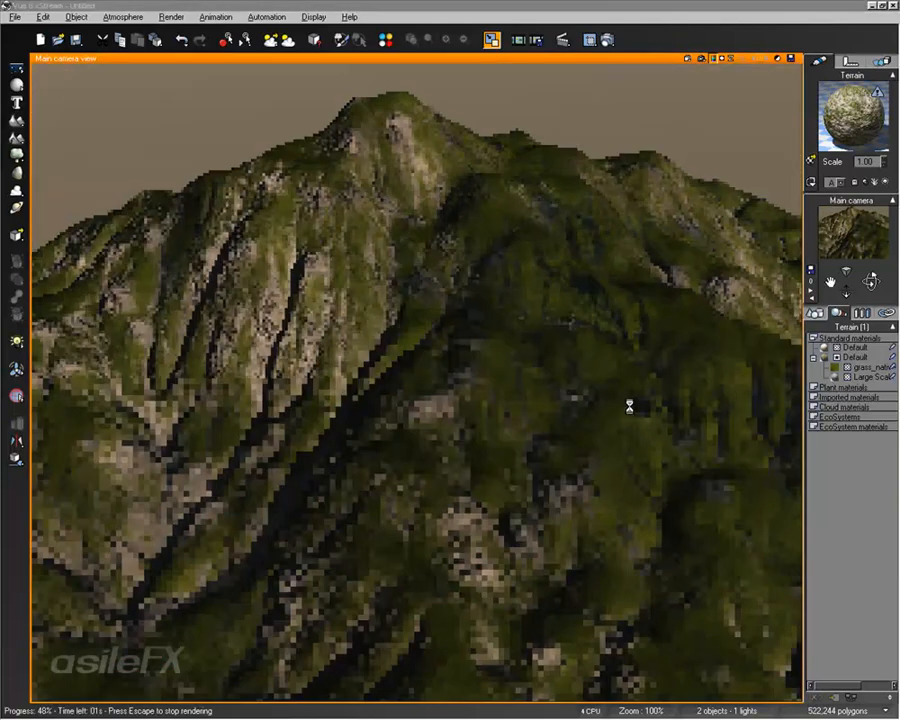
key("Escape")
key("Escape")
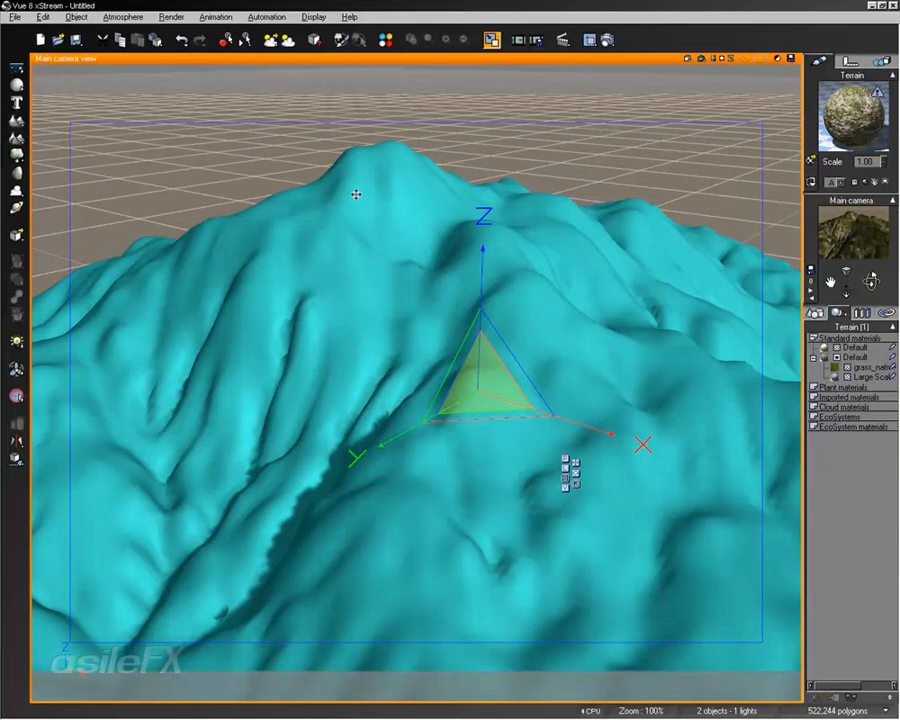
Step: Delete the existing terrain, create a new one in its place and show the list of scene objects
key("Delete")
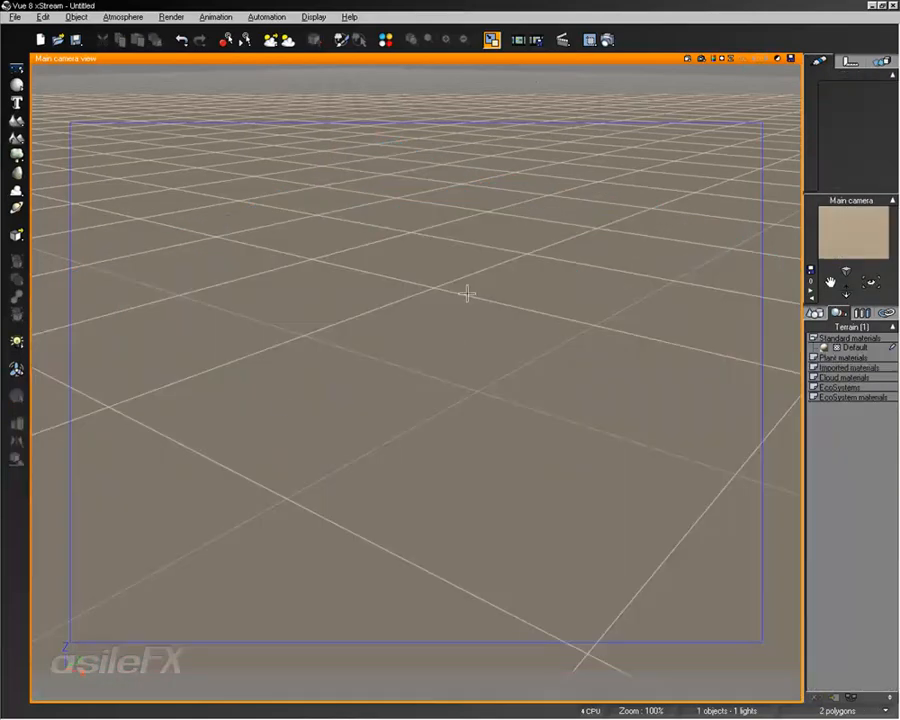
left_click(16, 120)
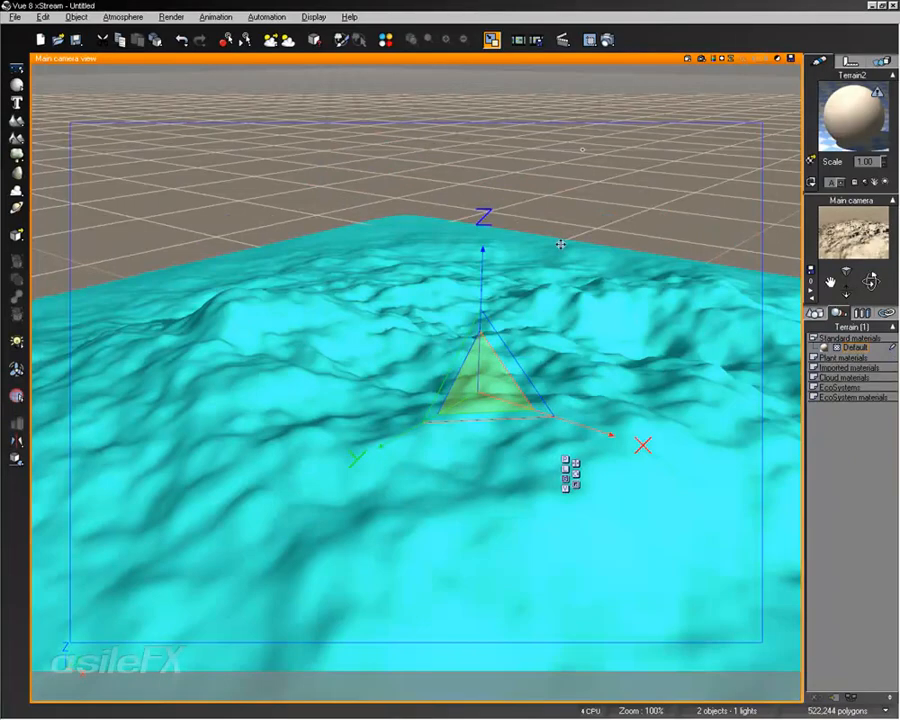
left_click(816, 312)
Step: Make the new terrain's material an EcoSystem, add a tree to its population, populate the terrain and accept the material
double_click(852, 116)
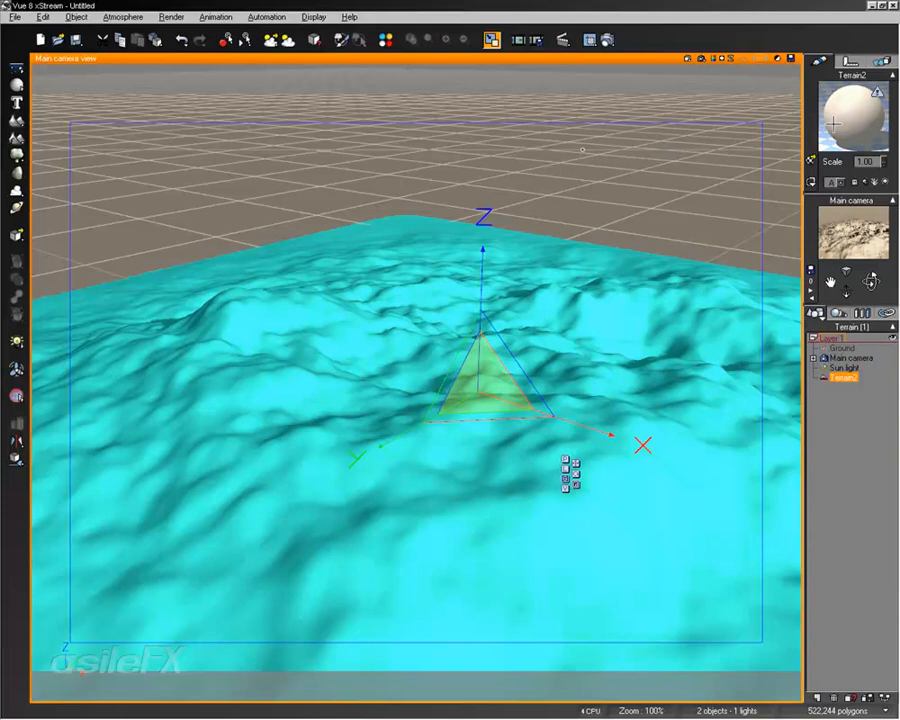
left_click(250, 130)
left_click(219, 445)
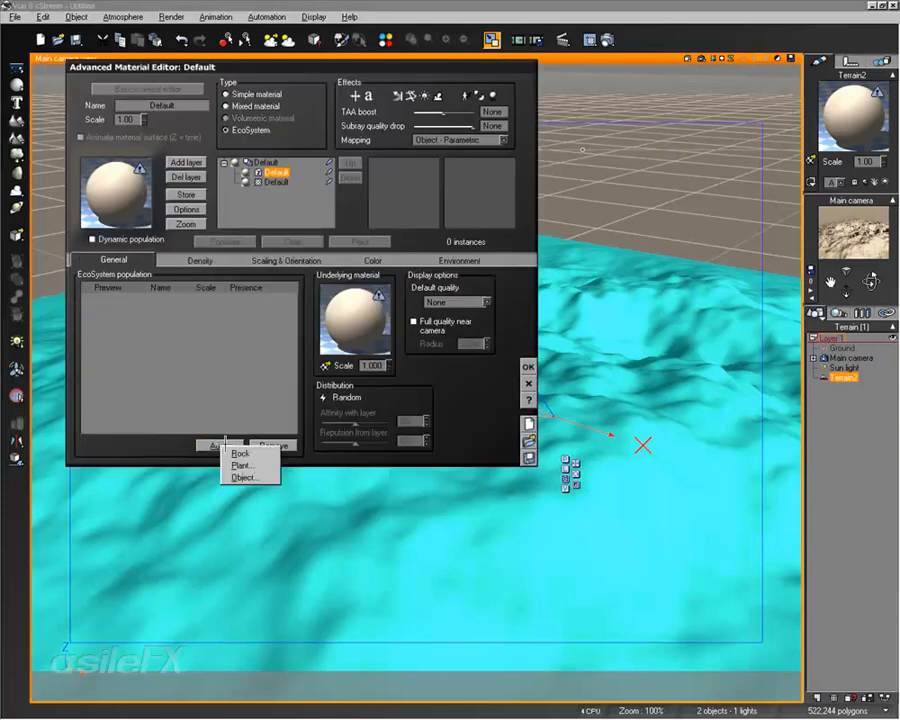
left_click(241, 464)
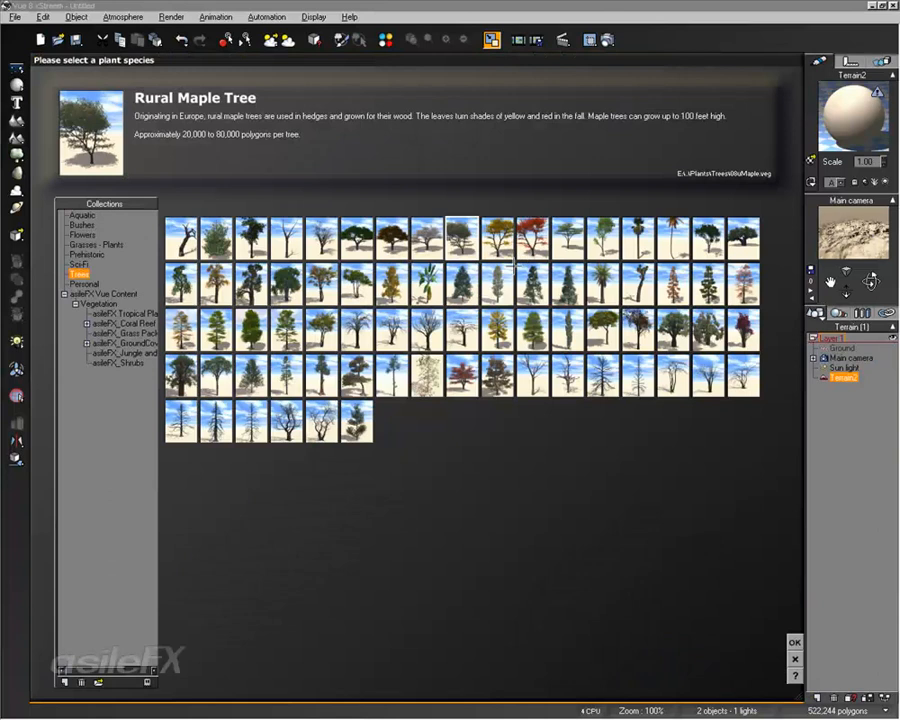
double_click(556, 275)
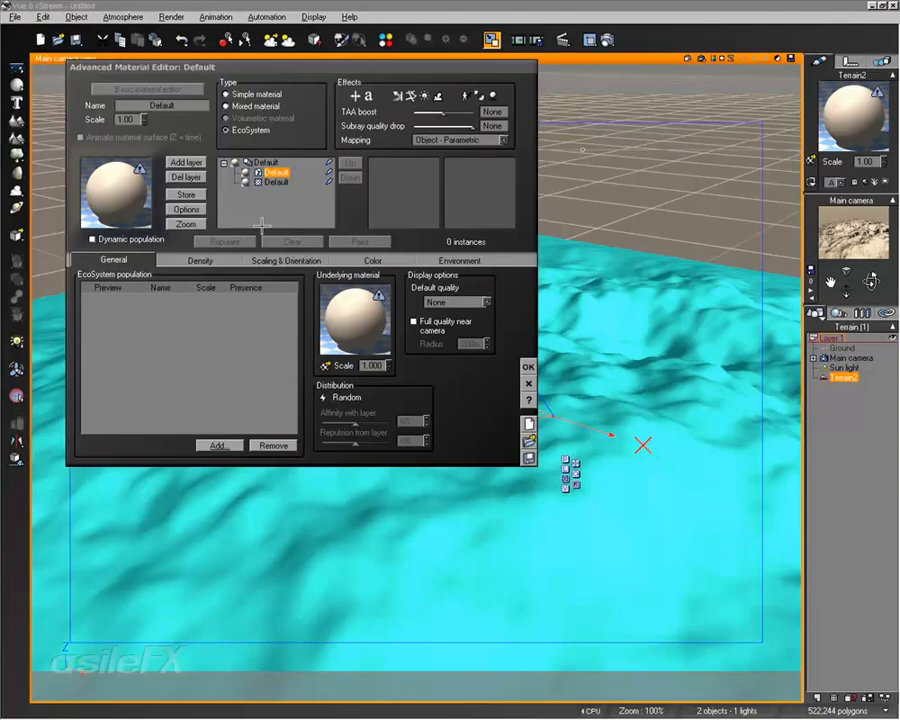
left_click(225, 241)
left_click(199, 260)
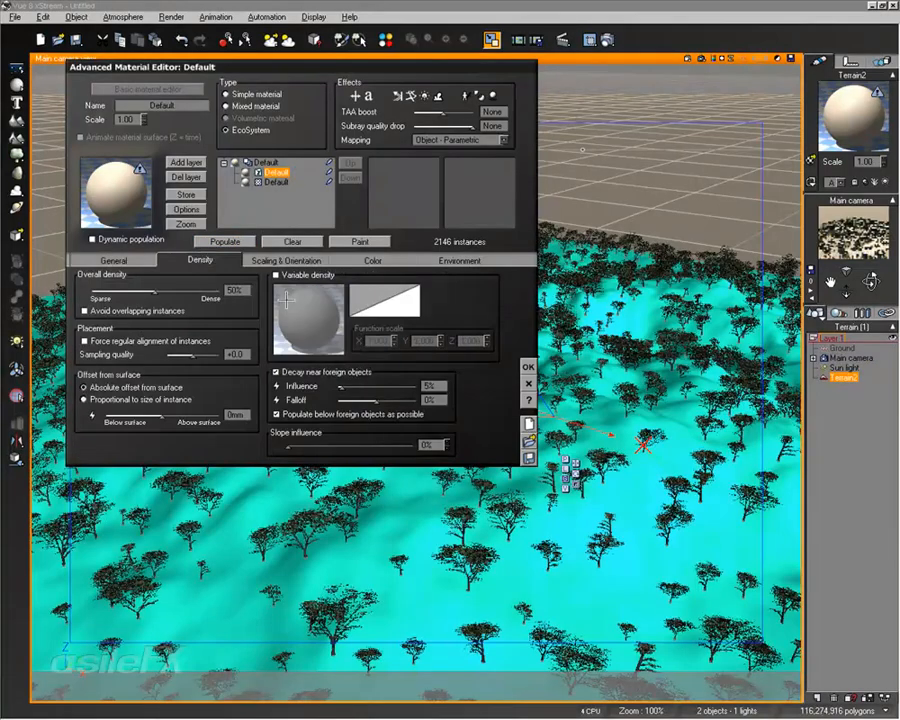
left_click(528, 366)
Step: Open the populated terrain in the Terrain Editor and display the whole scene around it
double_click(567, 379)
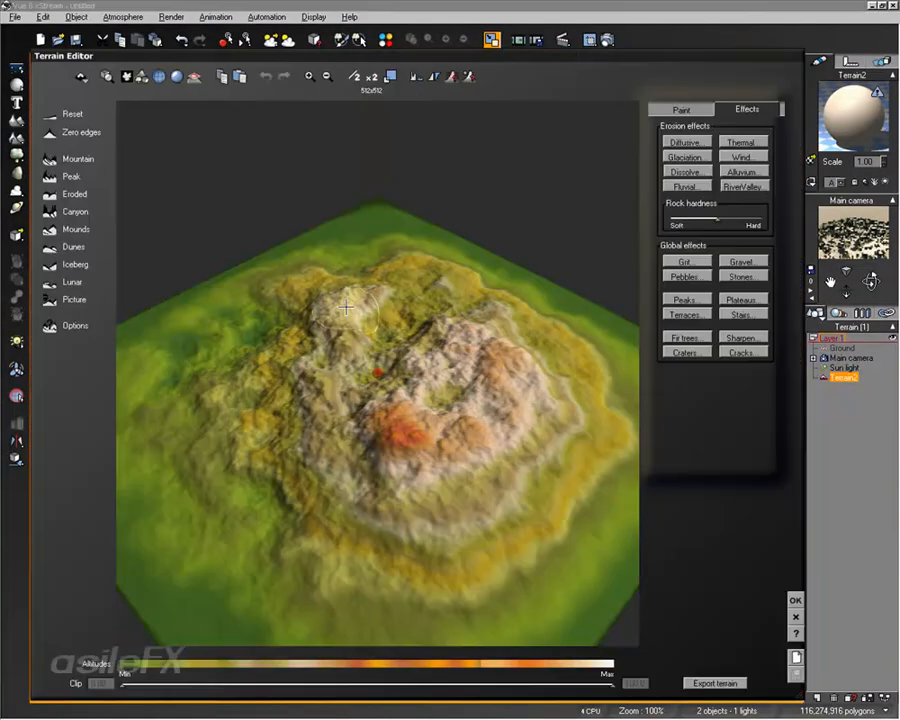
left_click(142, 76)
left_click_drag(307, 402, 500, 330)
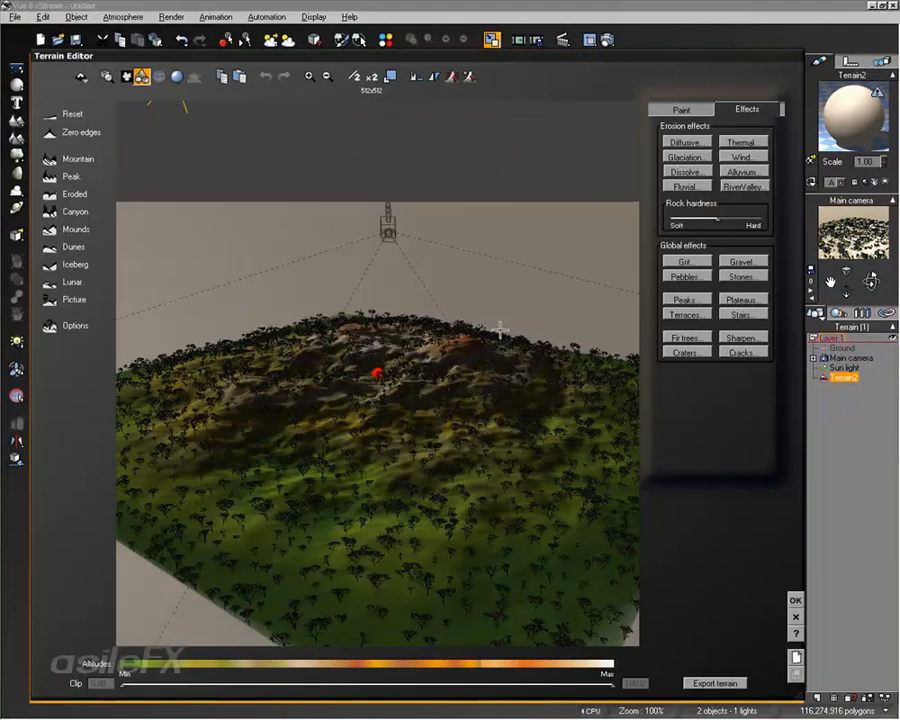
scroll(508, 370, "up", 3)
mouse_move(392, 376)
right_mouse_down()
mouse_move(402, 405)
mouse_move(664, 413)
mouse_move(498, 348)
mouse_move(519, 516)
mouse_move(631, 354)
mouse_move(441, 400)
mouse_move(315, 381)
mouse_move(468, 448)
right_mouse_up()
Step: Sculpt a raised ridge among the trees with the 3D Sculpt brush and accept the terrain
left_click(688, 108)
left_click(689, 154)
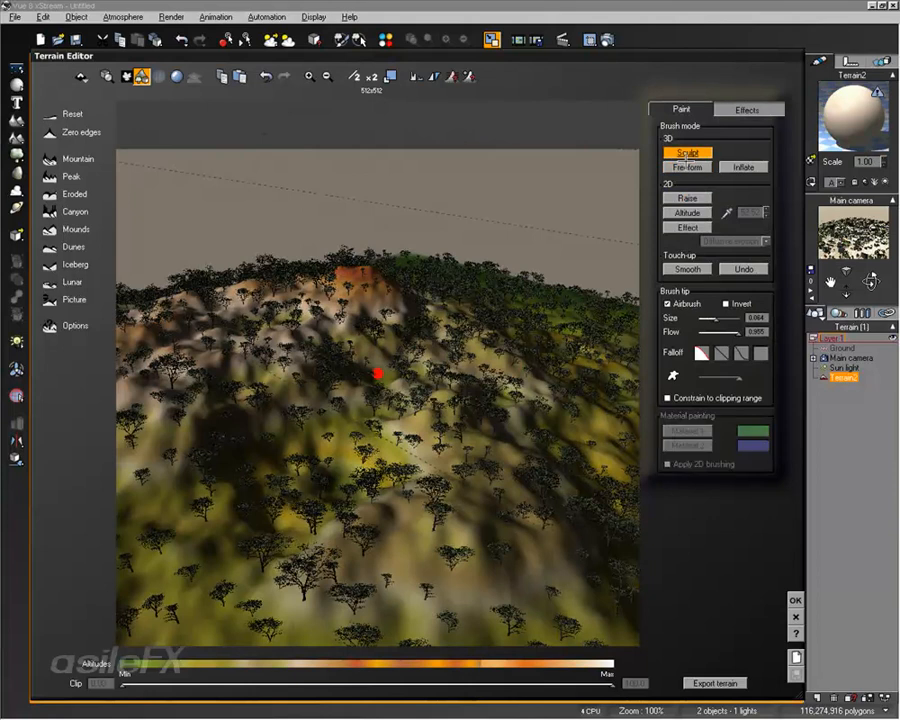
mouse_move(422, 412)
left_mouse_down()
mouse_move(275, 370)
mouse_move(178, 375)
mouse_move(253, 370)
mouse_move(378, 390)
mouse_move(432, 440)
left_mouse_up()
mouse_move(432, 440)
right_mouse_down()
mouse_move(281, 482)
mouse_move(447, 456)
mouse_move(727, 555)
right_mouse_up()
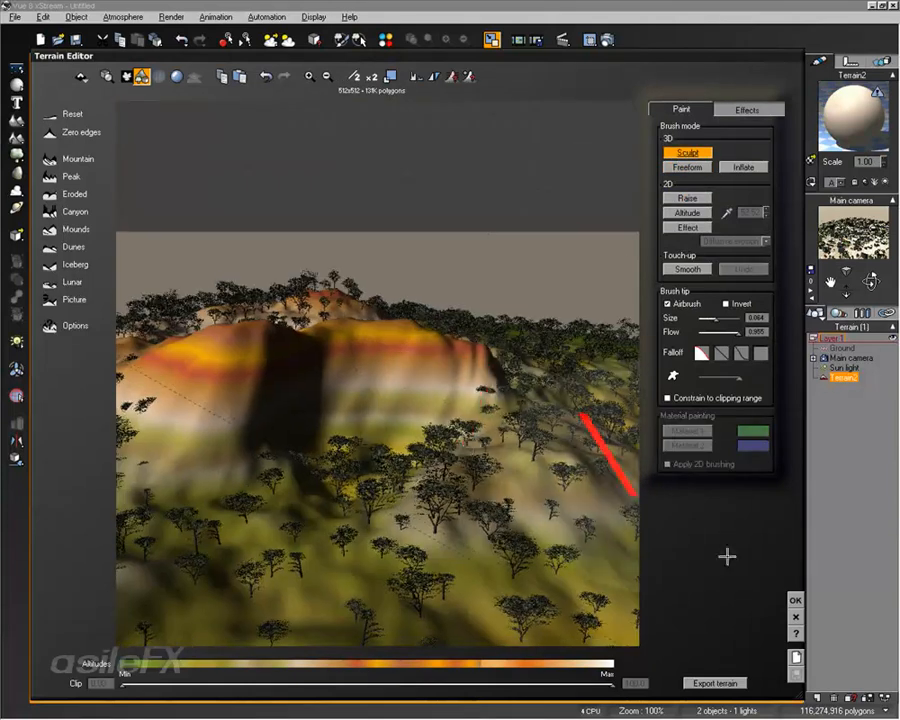
left_click(796, 600)
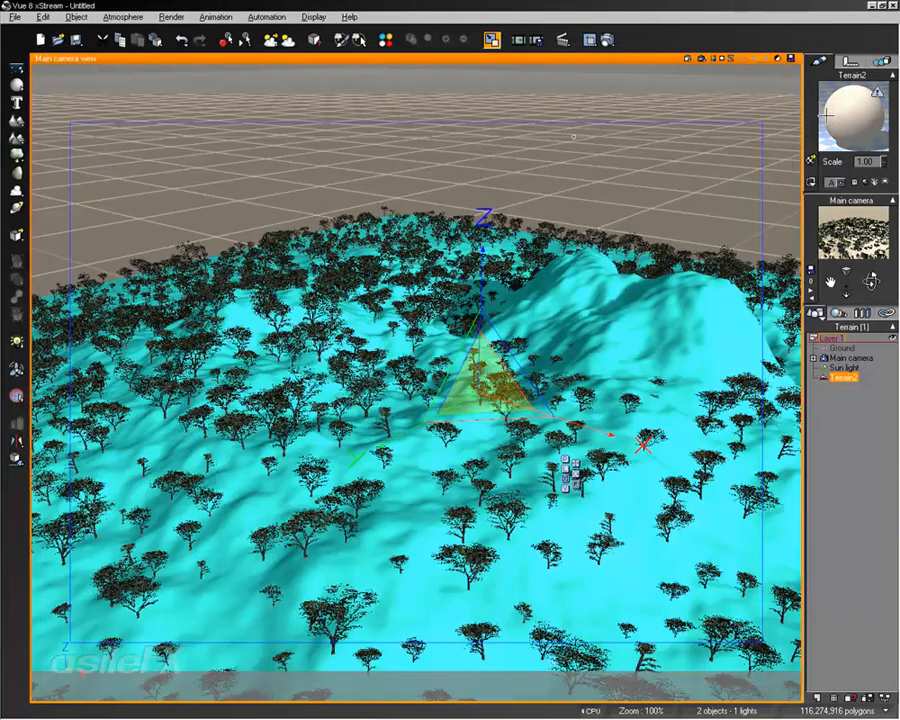
Step: Repopulate the EcoSystem on the sculpted terrain, accept the material and deselect the terrain
double_click(826, 117)
left_click(252, 240)
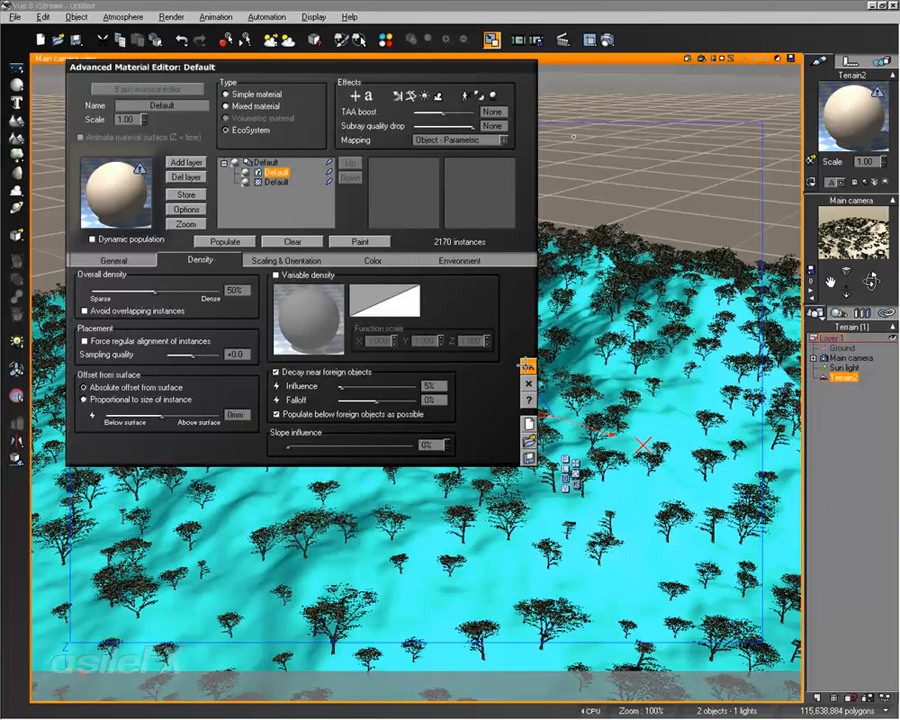
left_click(528, 366)
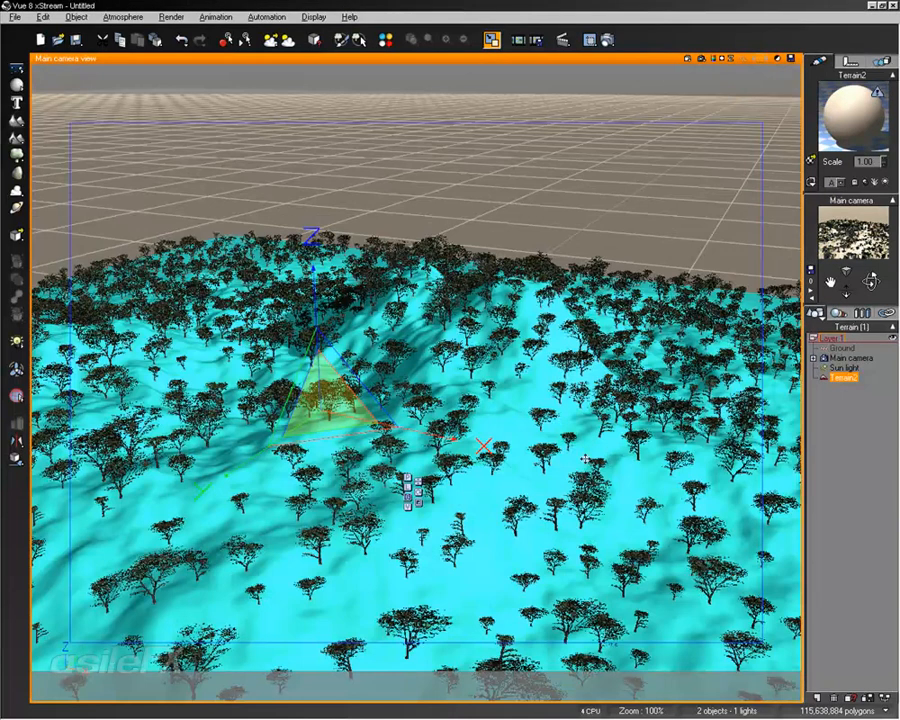
left_click(837, 411)
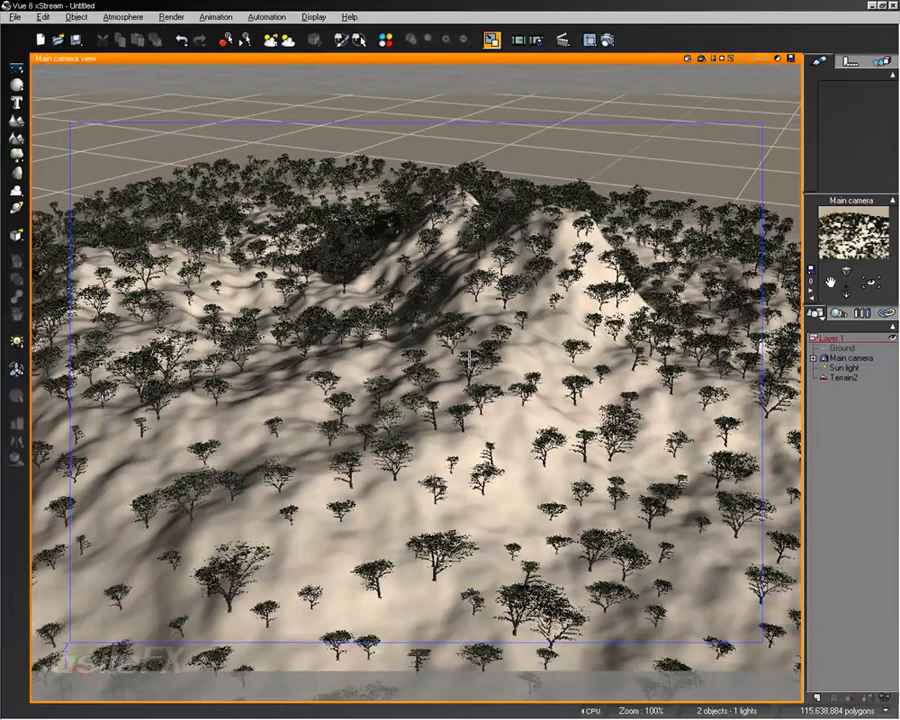
Step: Examine how the trees cover the sculpted ridge, both in the Terrain Editor and in the main camera view
double_click(468, 355)
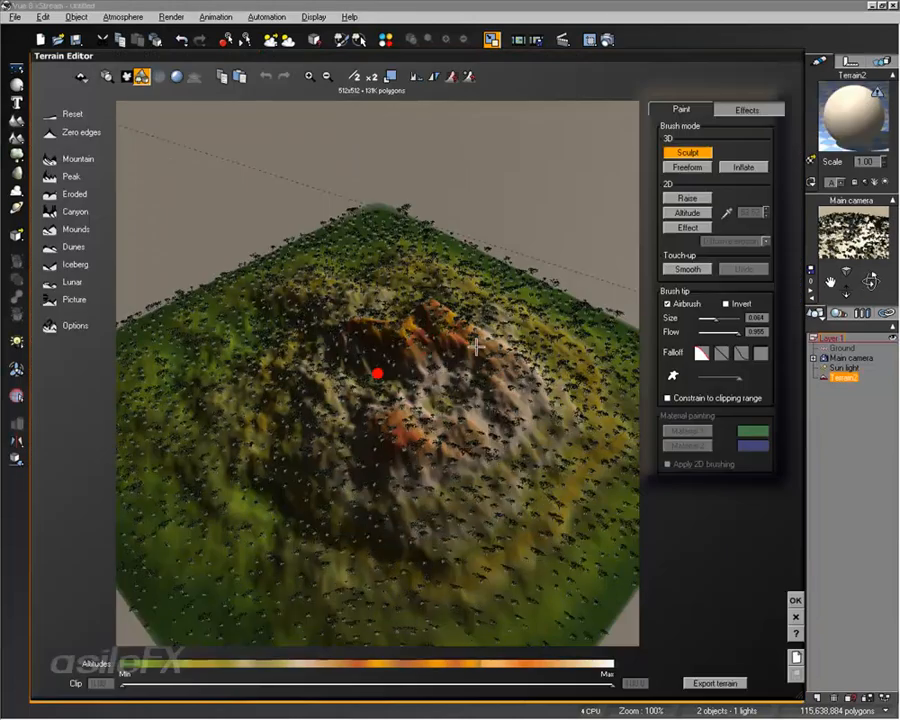
right_click_drag(476, 347, 364, 279)
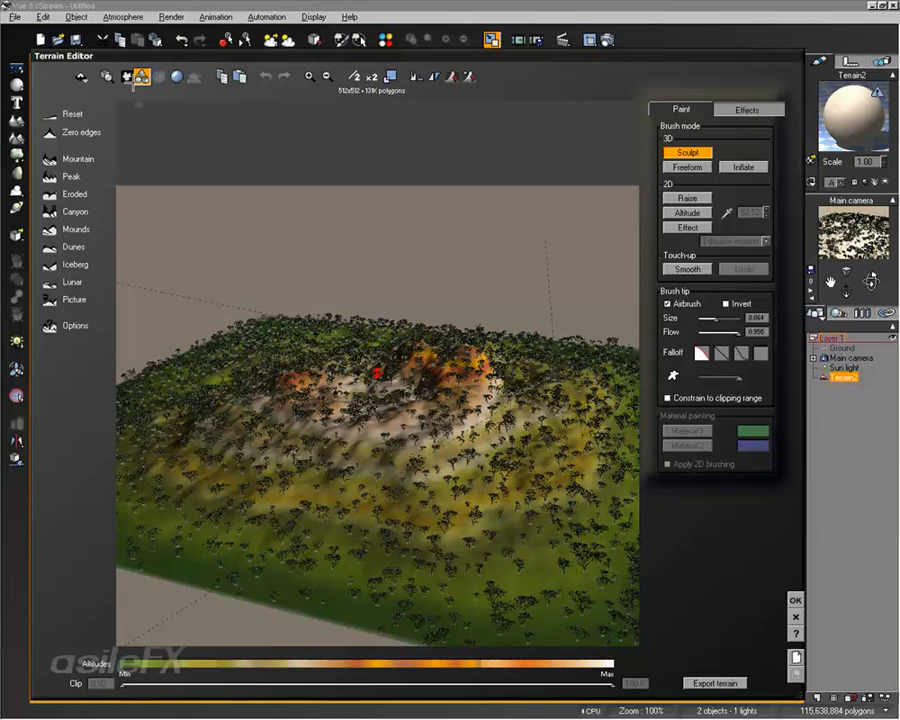
right_click_drag(391, 328, 278, 444)
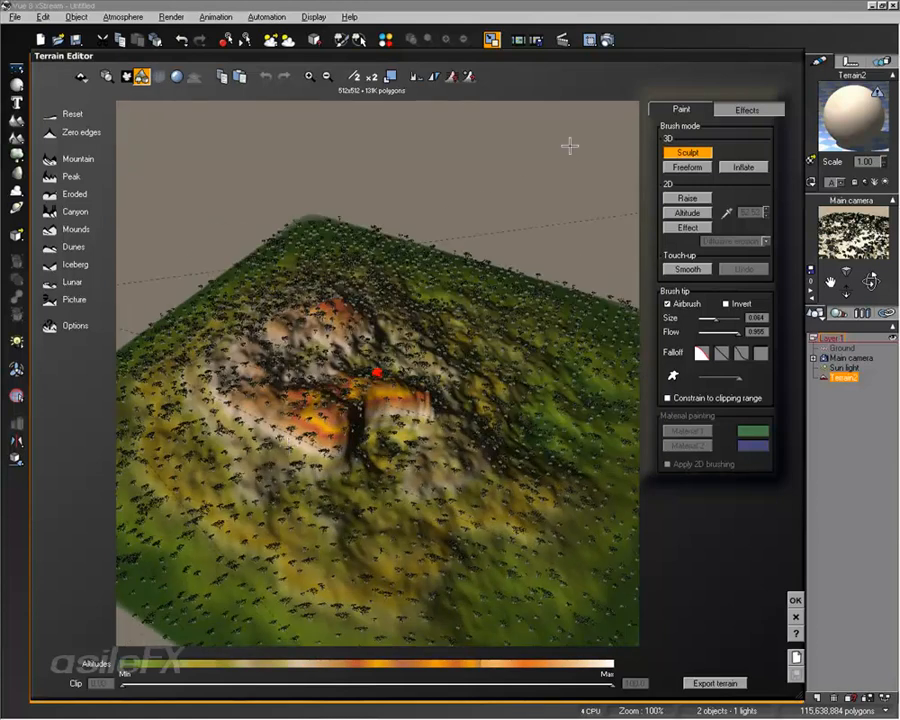
right_click_drag(396, 290, 474, 239)
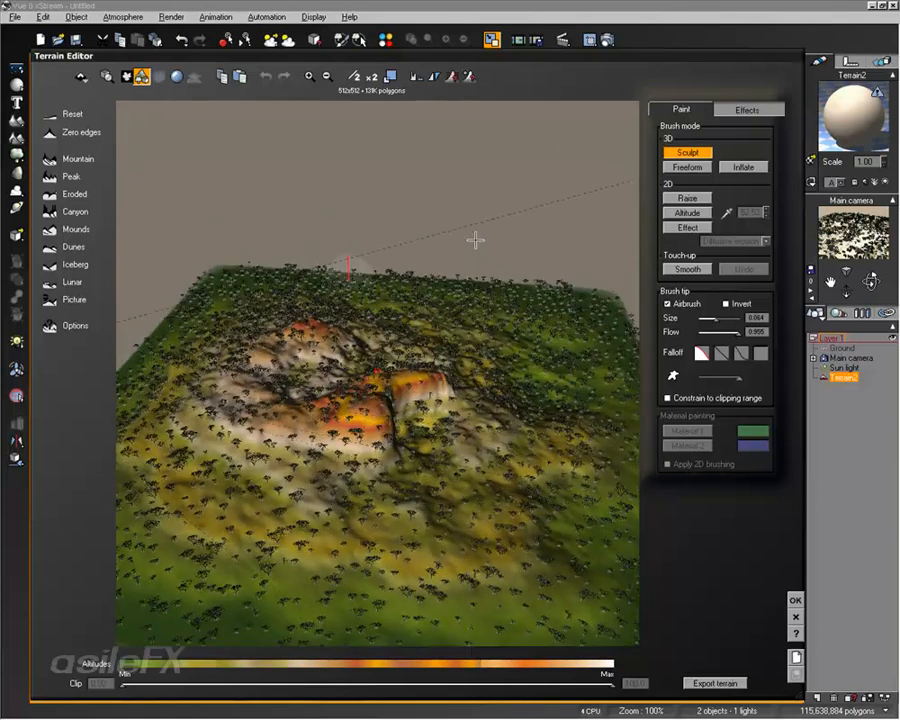
left_click(142, 76)
right_click_drag(310, 354, 460, 390)
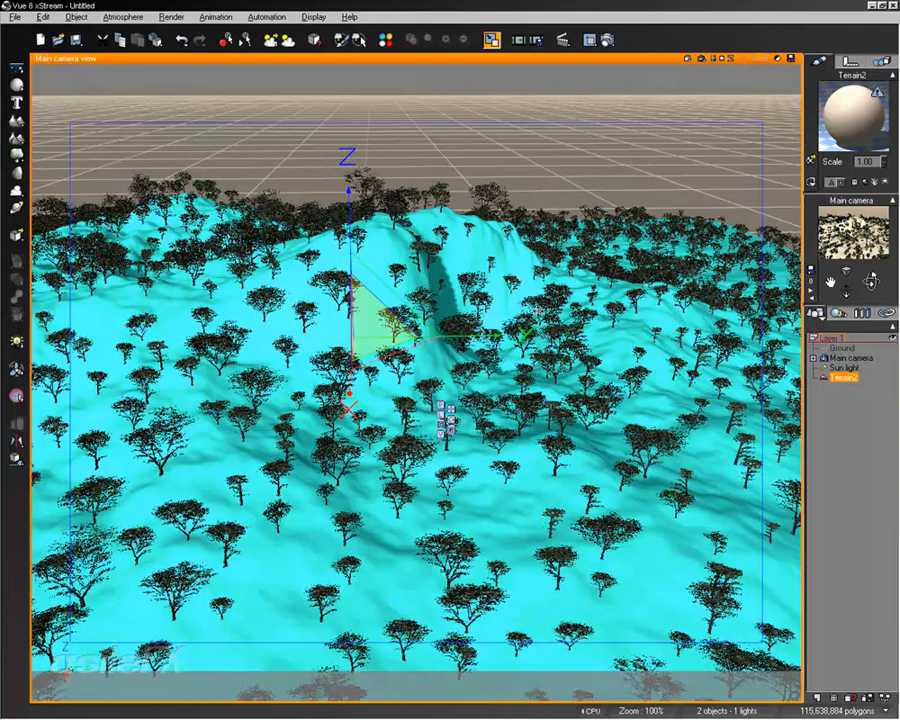
right_click_drag(505, 244, 500, 283)
middle_click_drag(458, 313, 467, 289)
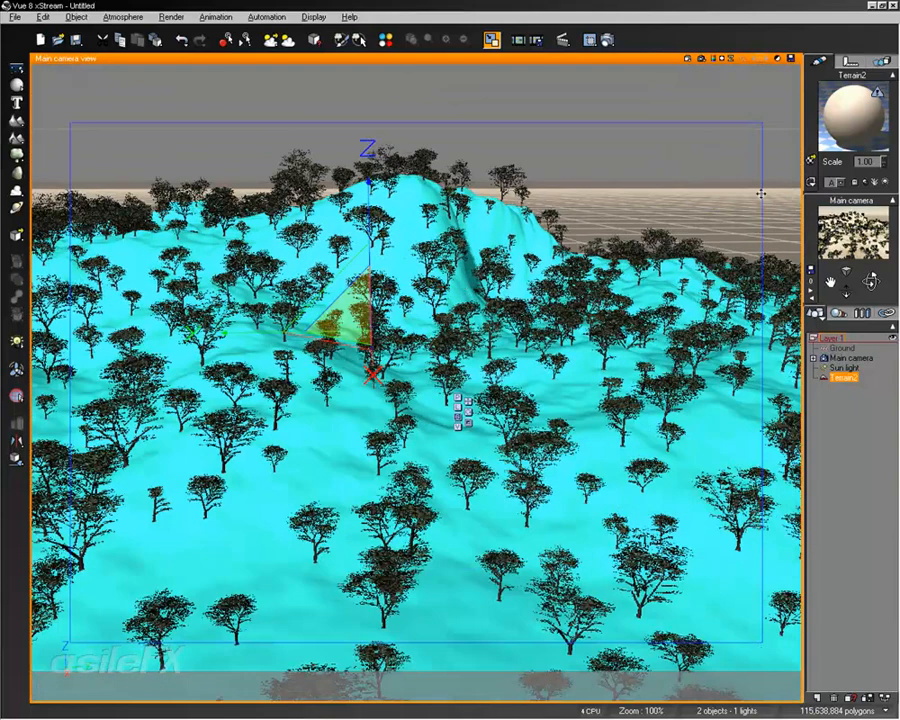
Step: Enable variable density for the terrain's EcoSystem and accept the material
double_click(824, 121)
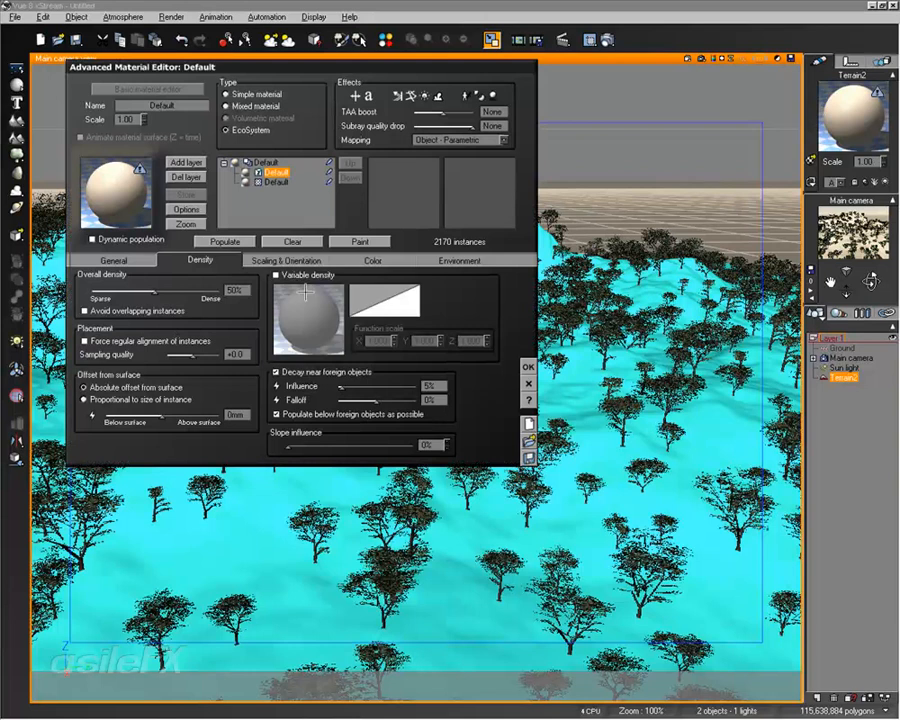
left_click(310, 276)
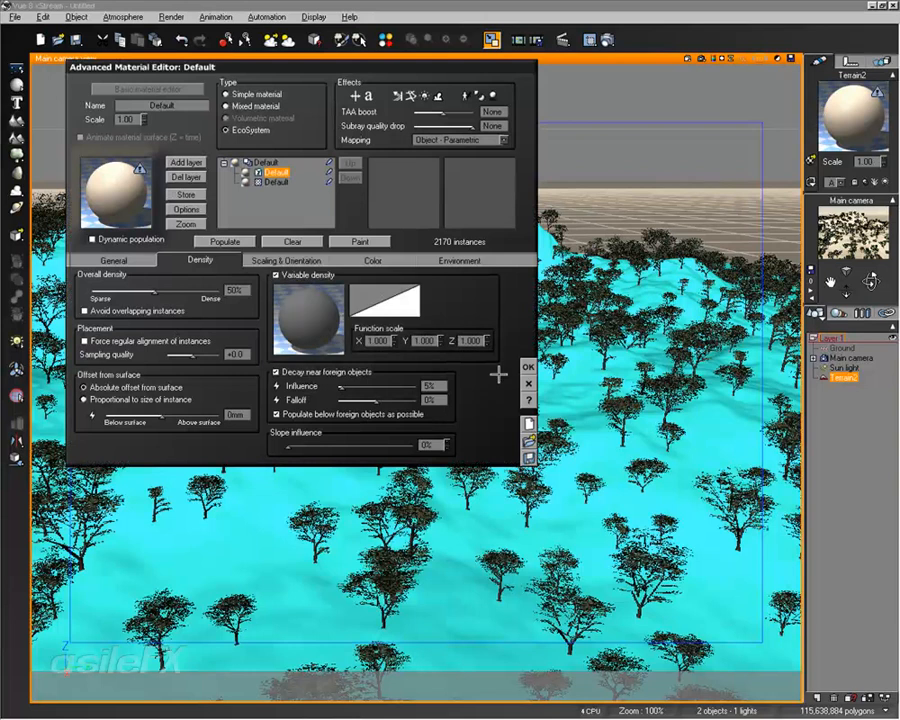
left_click(528, 366)
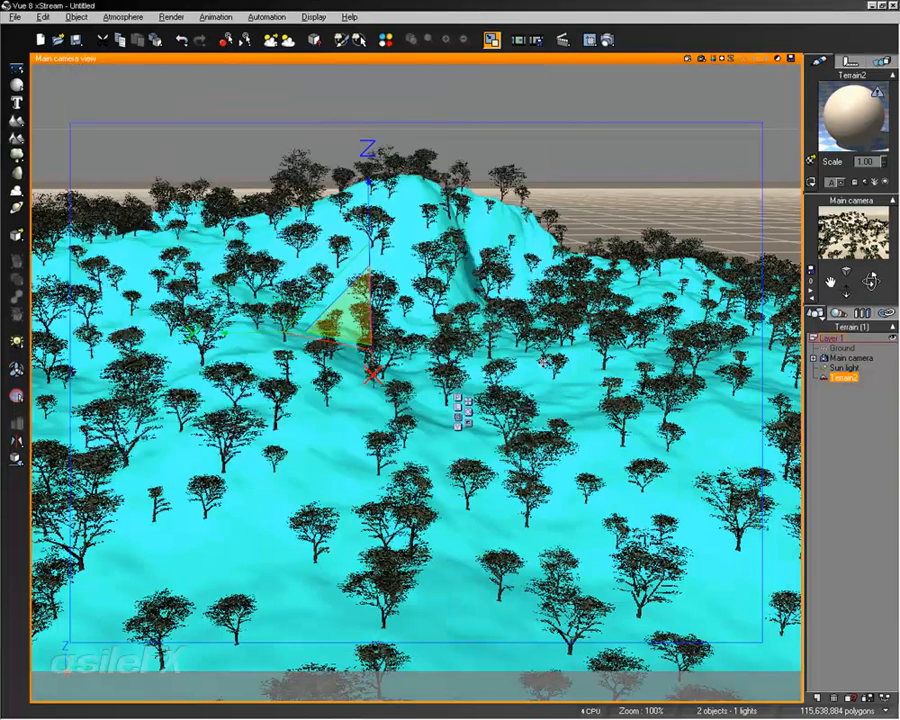
Step: Check which external texture maps the scene links to, selecting maple.prv and maple_a.prv
left_click(862, 313)
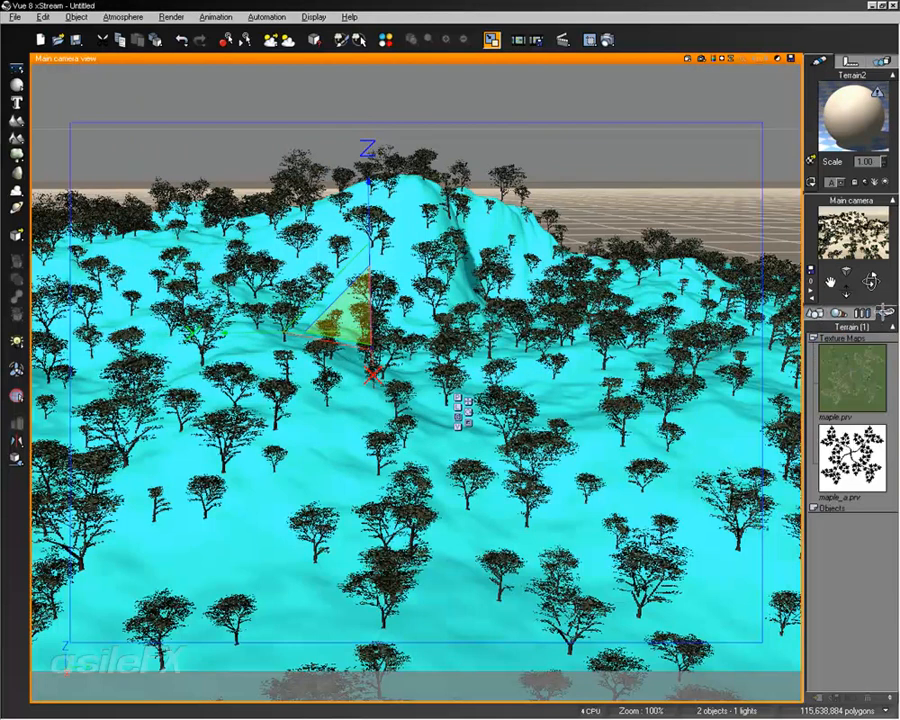
left_click(854, 404)
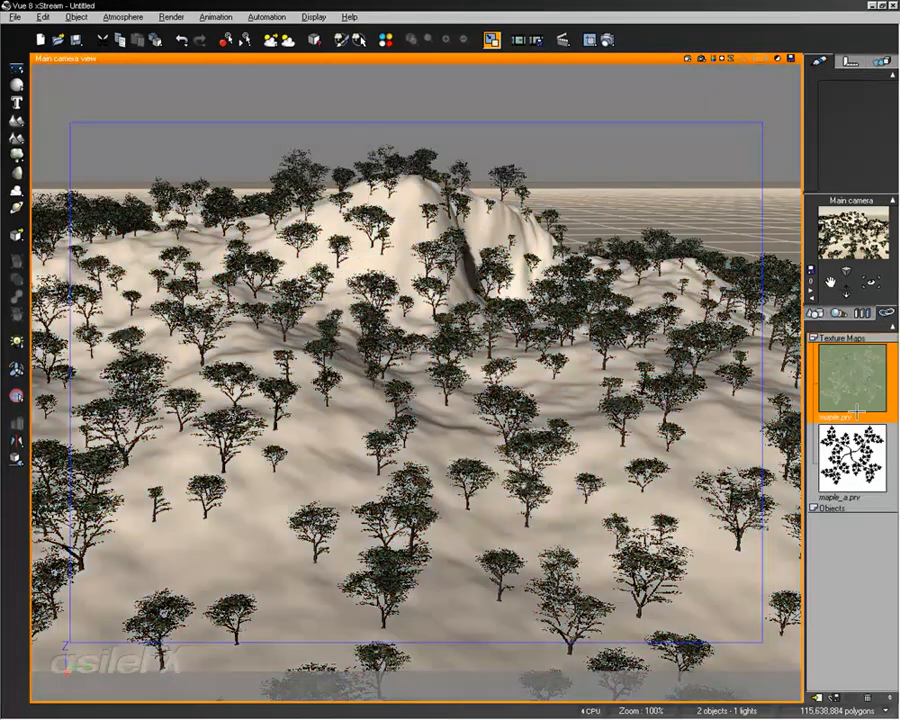
left_click(857, 459)
left_click(857, 358)
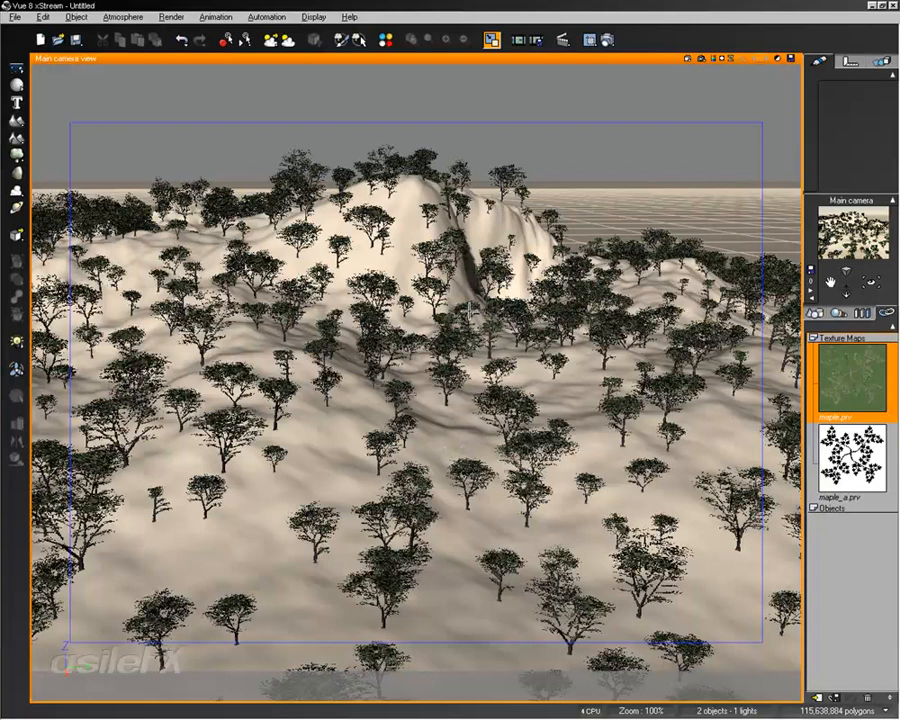
Step: Return to the object list and delete the tree-covered terrain from the scene
left_click(344, 258)
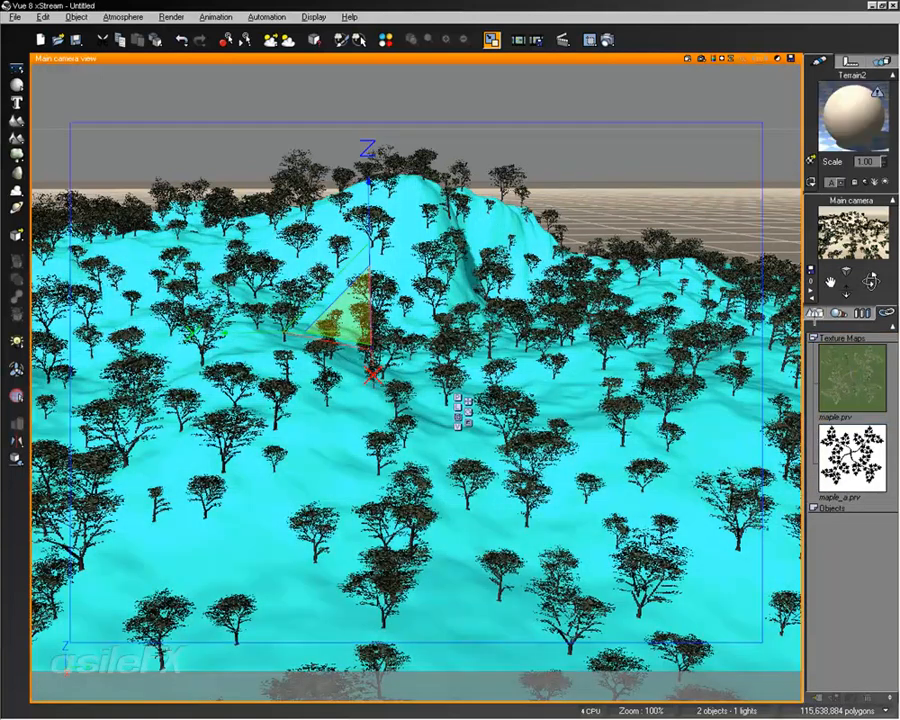
left_click(816, 314)
key("Delete")
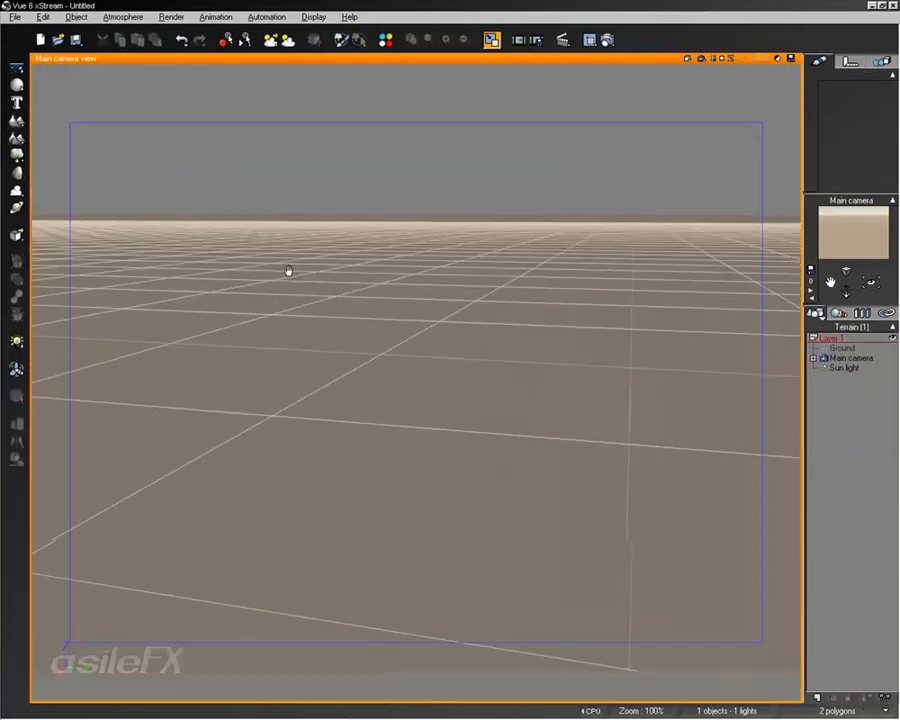
Step: Add a new terrain and move it along the Y axis until it fills the main camera view
left_click(16, 138)
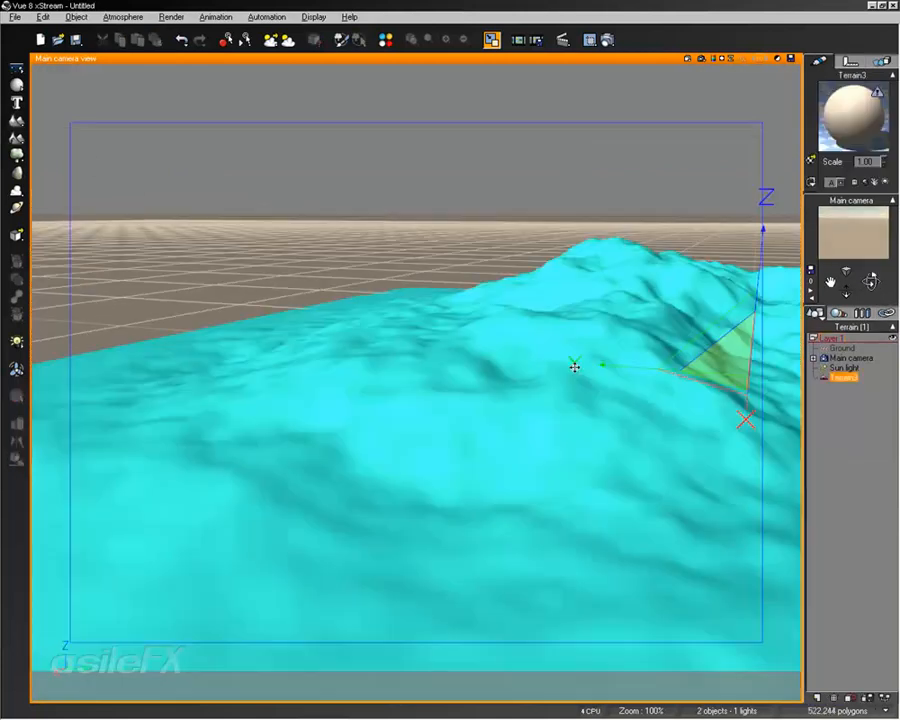
right_click_drag(573, 366, 409, 357)
right_click_drag(250, 325, 419, 331)
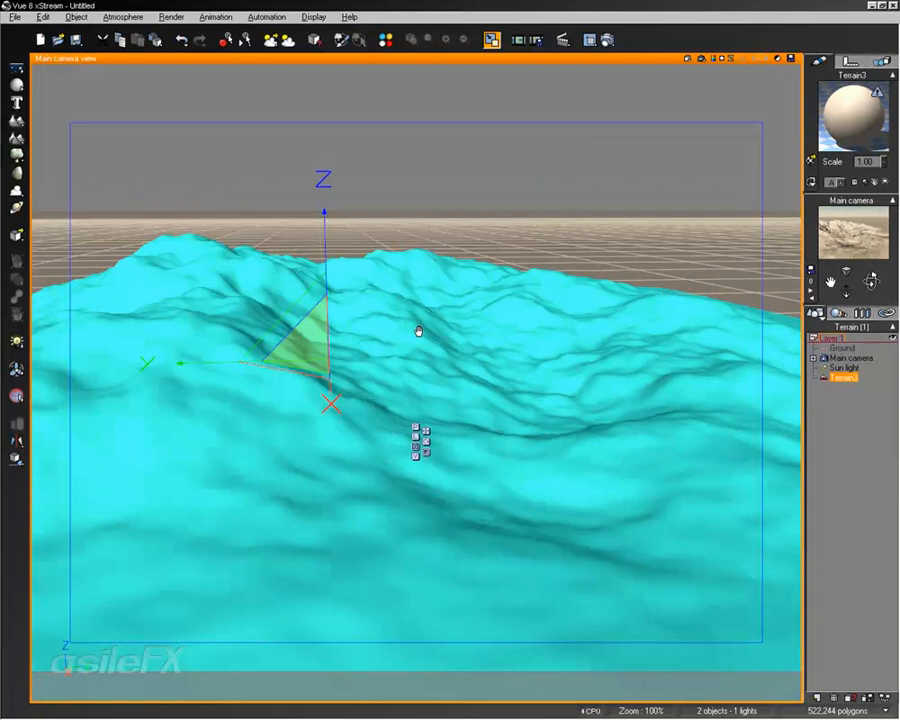
Step: Open the new terrain in the Terrain Editor and load the picture Electric-Fur_0004 as terrain import data
double_click(386, 284)
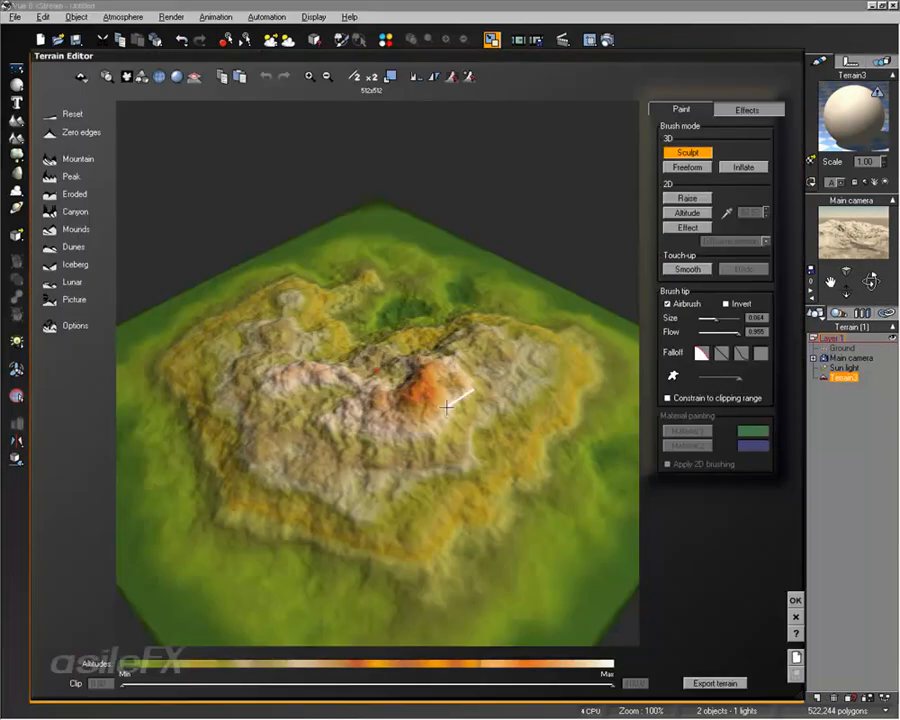
mouse_move(450, 406)
right_mouse_down()
mouse_move(345, 384)
mouse_move(312, 325)
right_mouse_up()
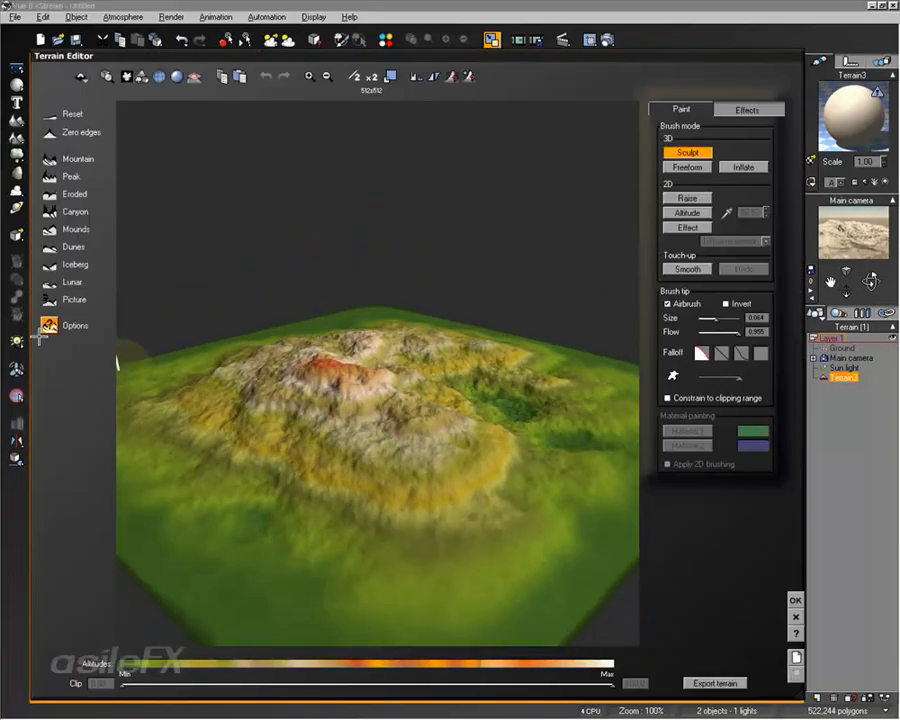
left_click(48, 299)
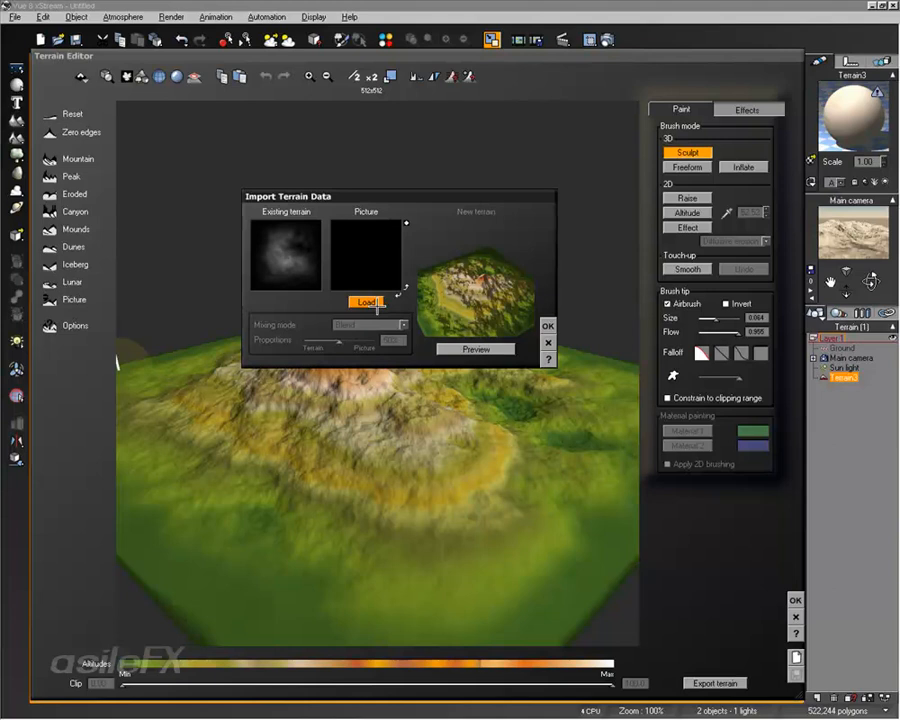
left_click(367, 304)
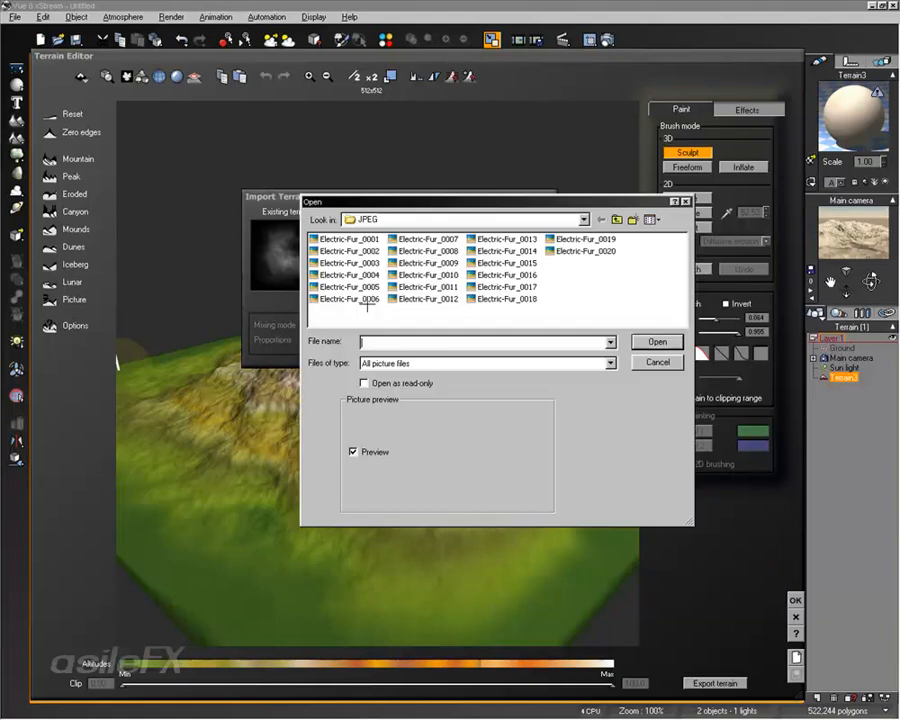
left_click(426, 287)
left_click(350, 276)
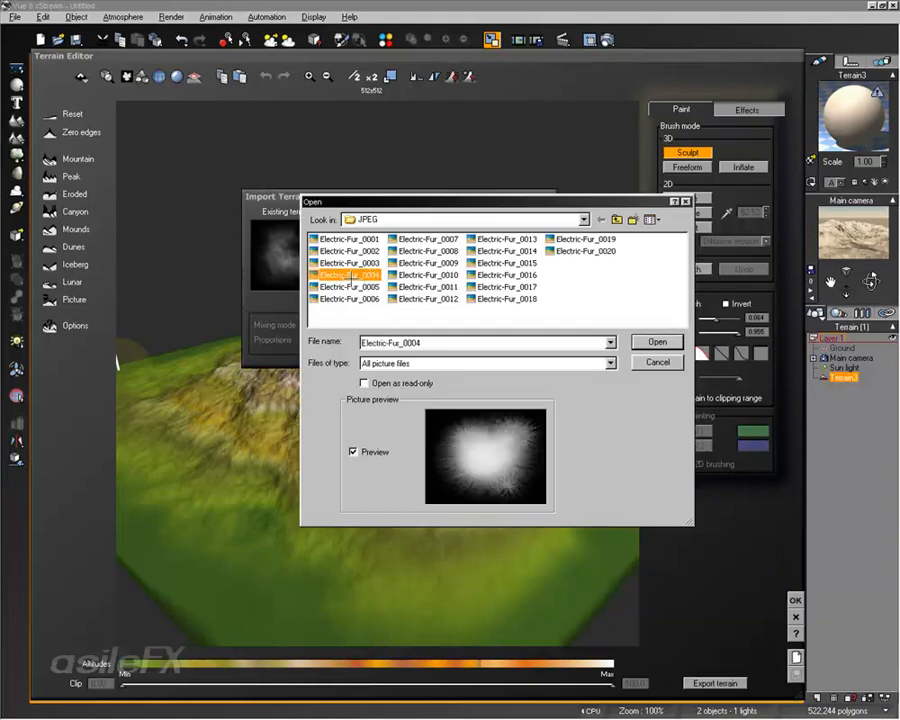
left_click(668, 340)
left_click_drag(487, 333, 508, 272)
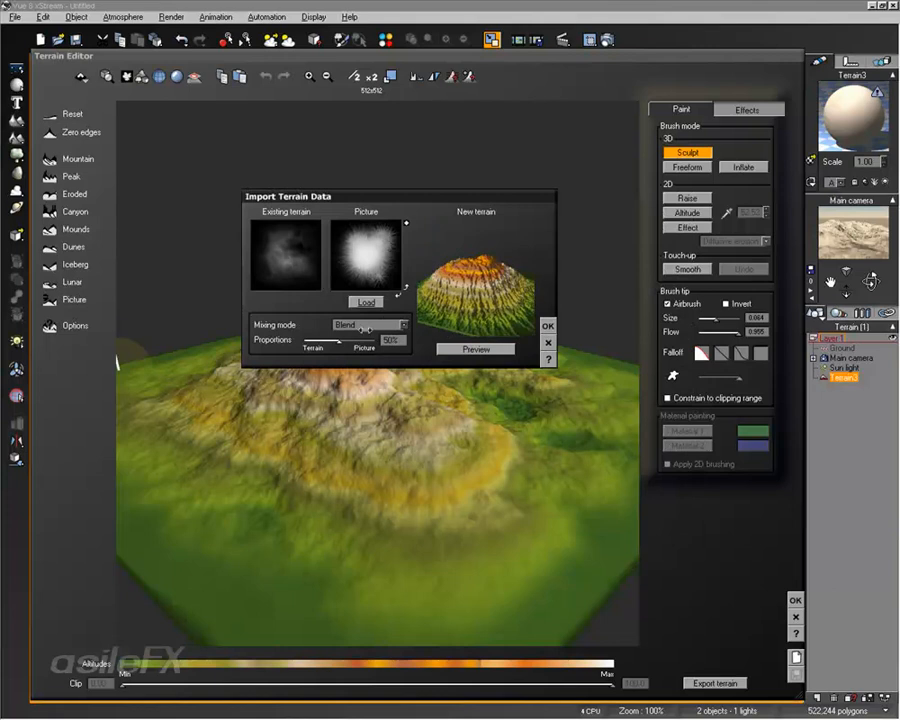
Step: Preview the picture in Blend mode on the terrain with proportions of 60%, and again with 35%
left_click(372, 344)
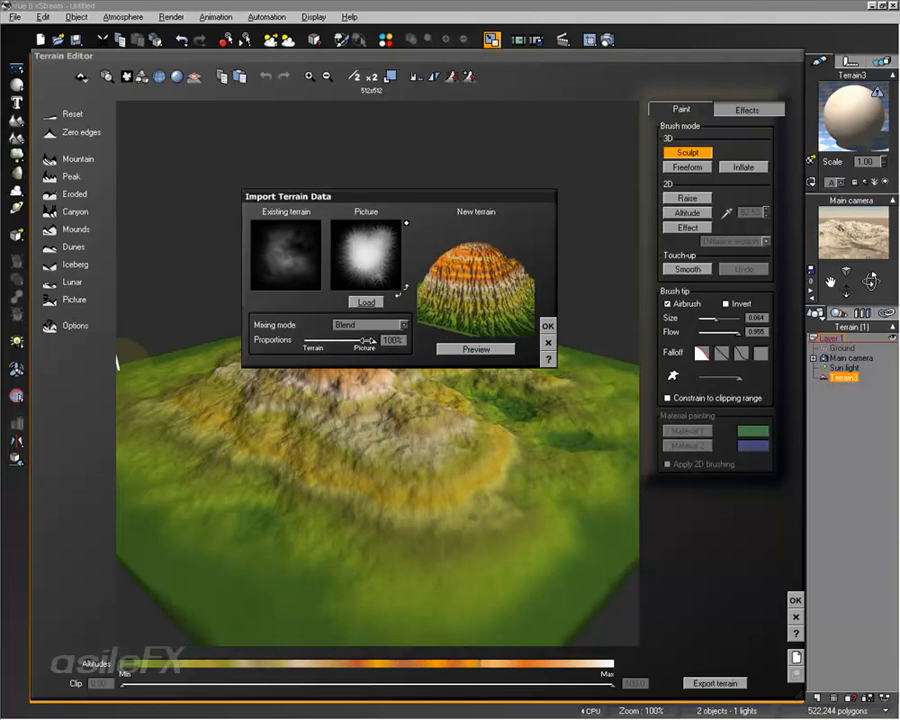
left_click_drag(368, 341, 348, 341)
left_click(476, 349)
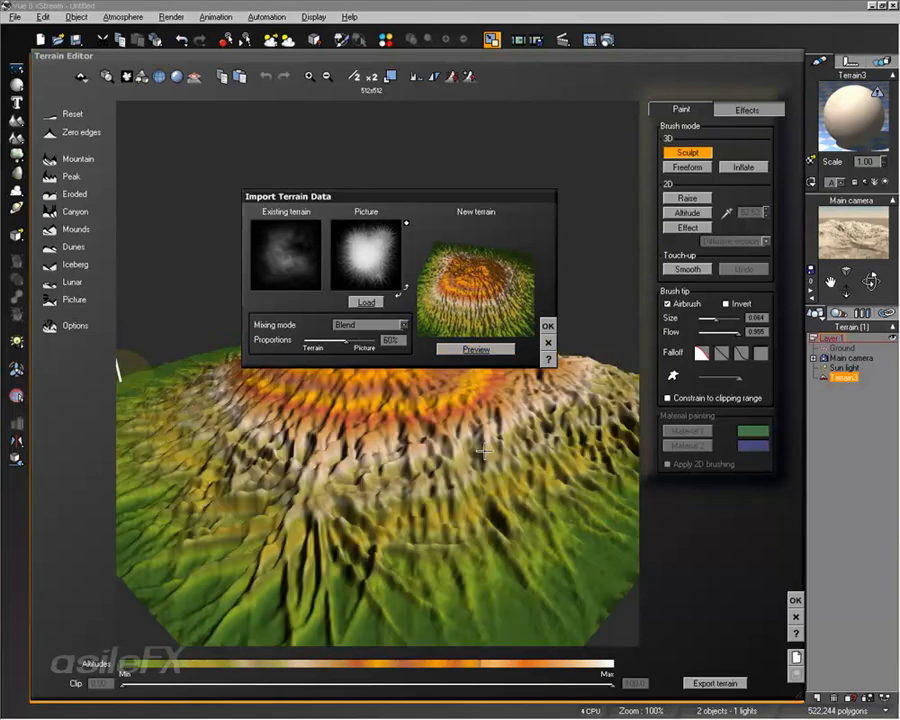
left_click_drag(418, 196, 639, 108)
left_click_drag(568, 253, 550, 253)
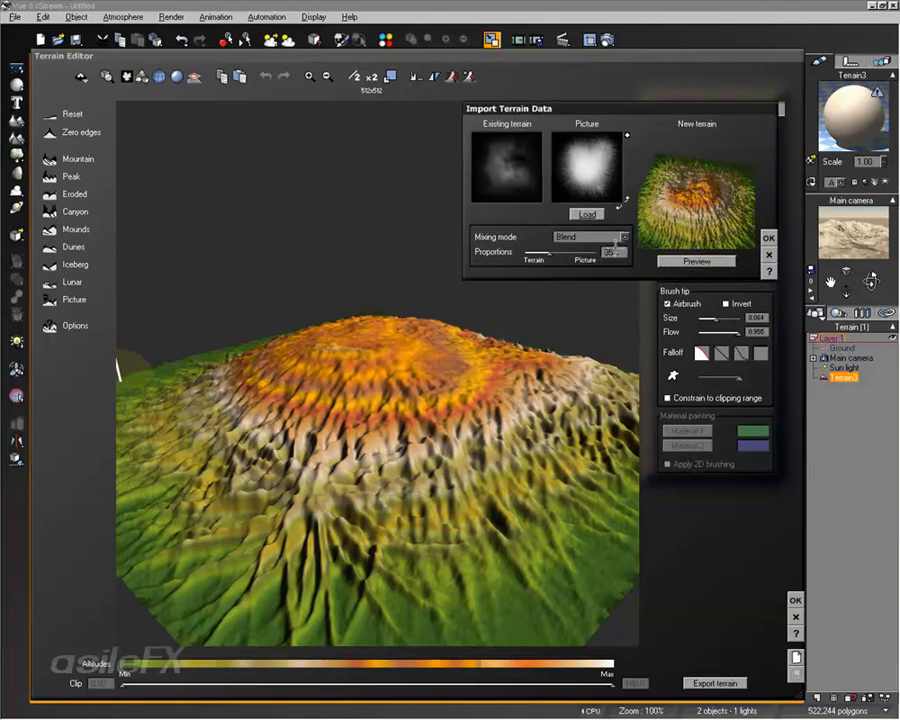
left_click(660, 259)
Step: Try the Max and Subtract mixing modes for the imported picture and preview the subtraction on the terrain
left_click(592, 237)
left_click(588, 258)
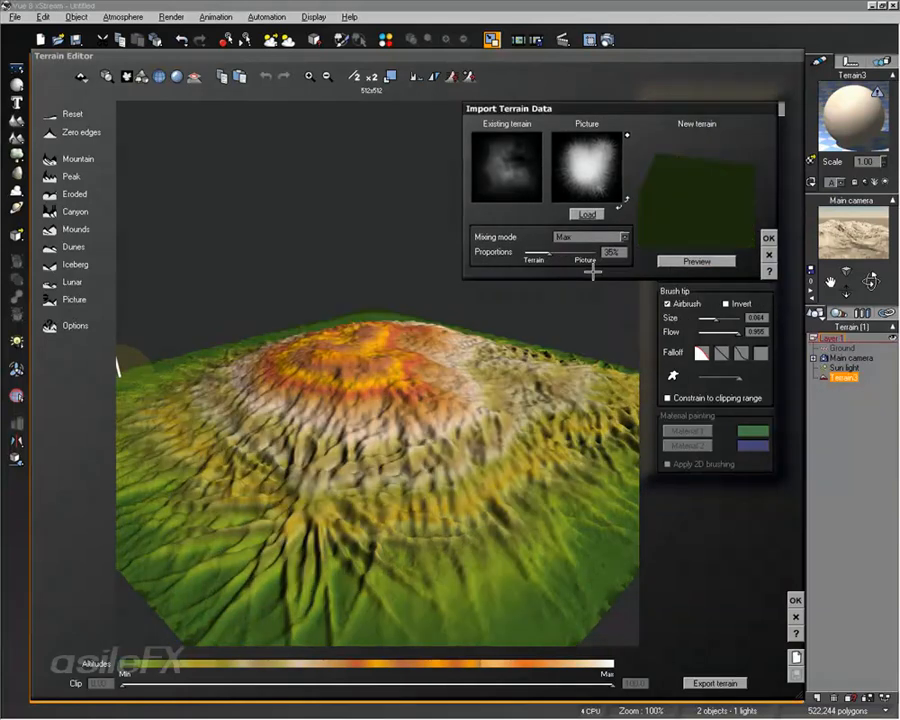
left_click(592, 237)
left_click(582, 286)
left_click(695, 261)
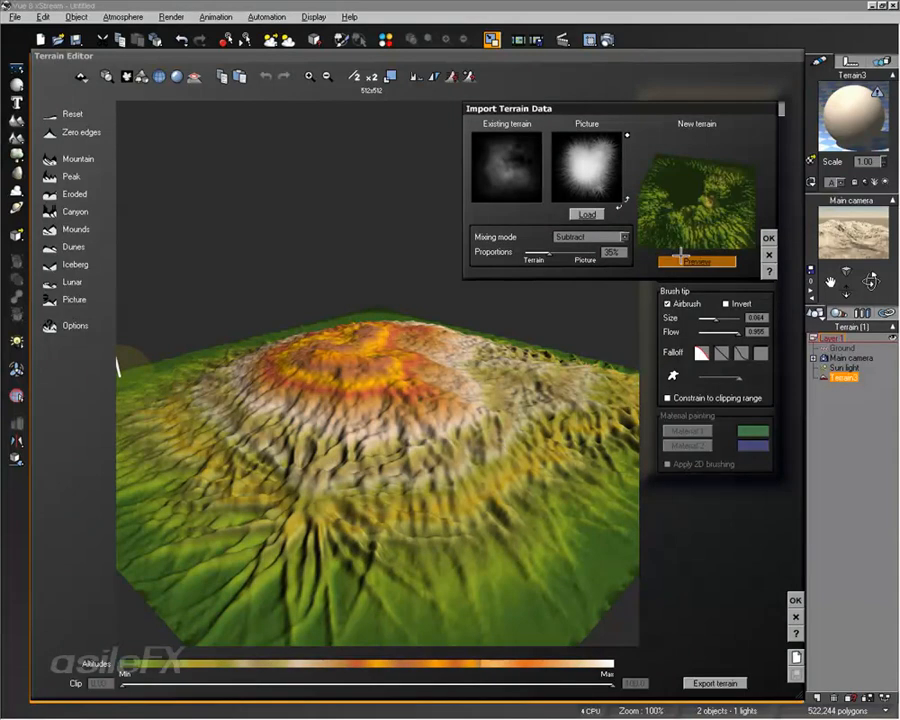
Step: Import the picture with the Multiply mixing mode at 100% proportions and inspect the resulting terrain
left_click(592, 237)
left_click(586, 299)
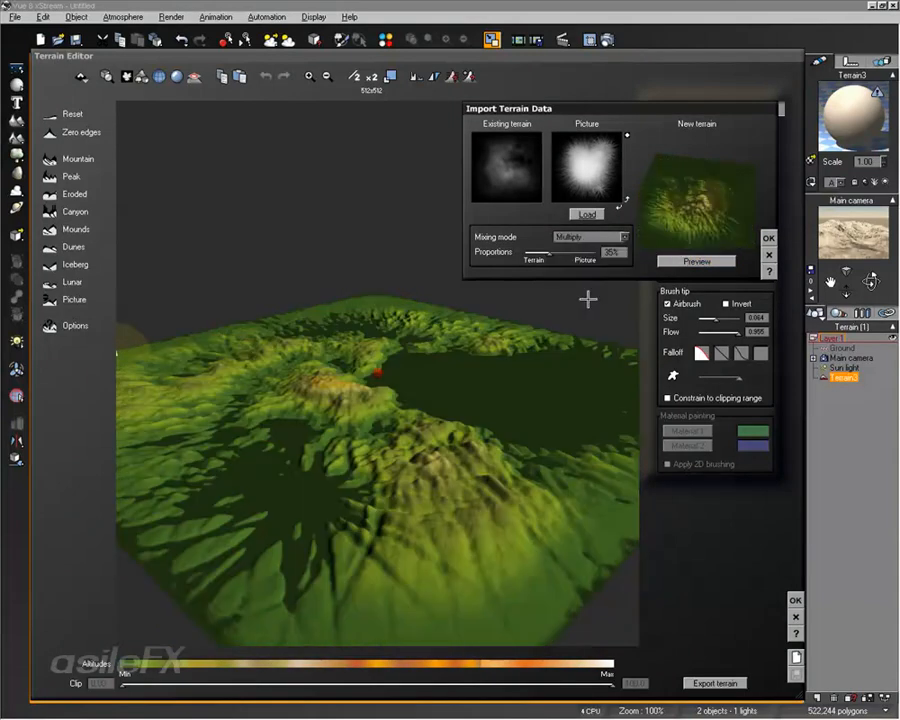
left_click(678, 261)
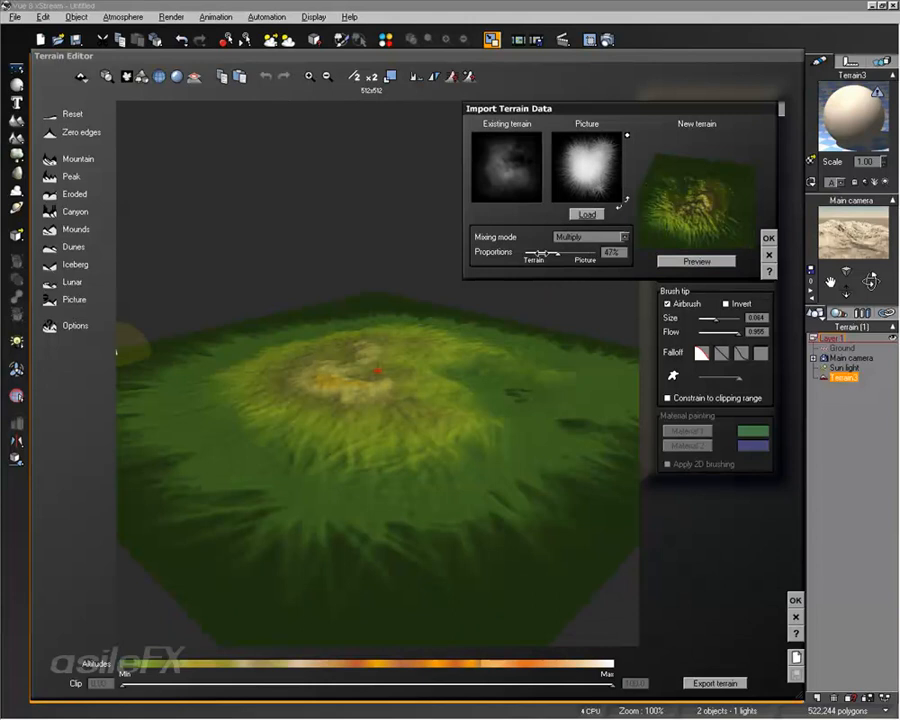
left_click_drag(548, 253, 610, 256)
left_click(692, 261)
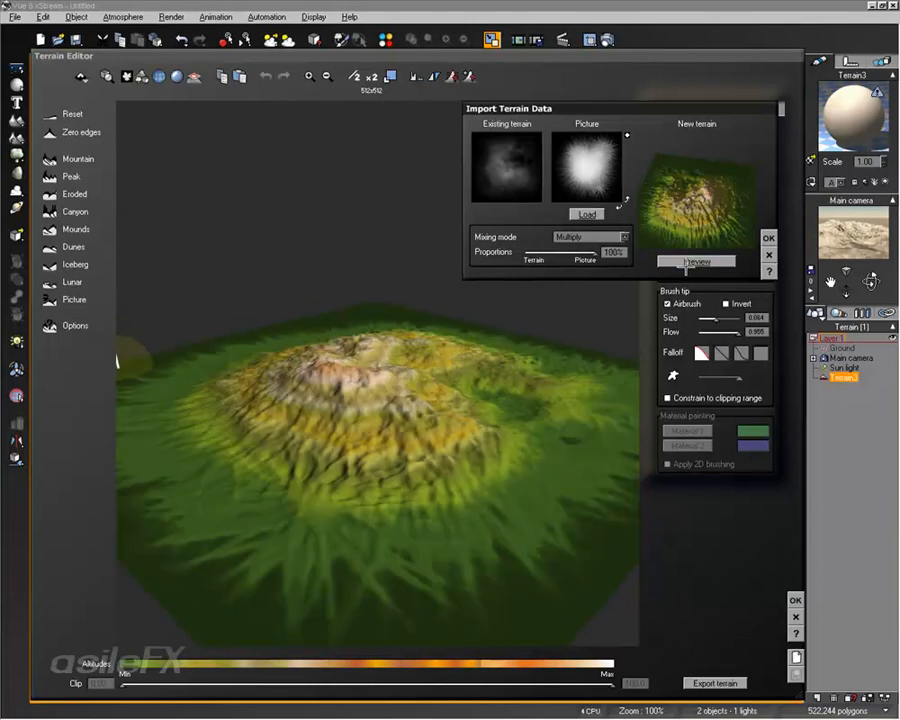
left_click(767, 239)
right_click_drag(522, 346, 614, 408)
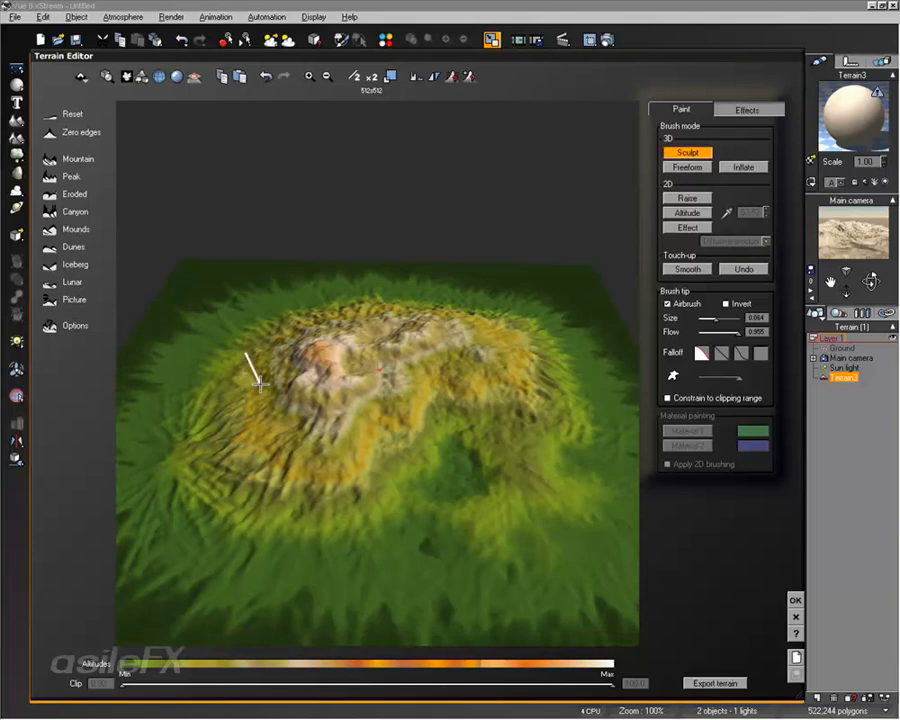
right_click_drag(259, 382, 476, 405)
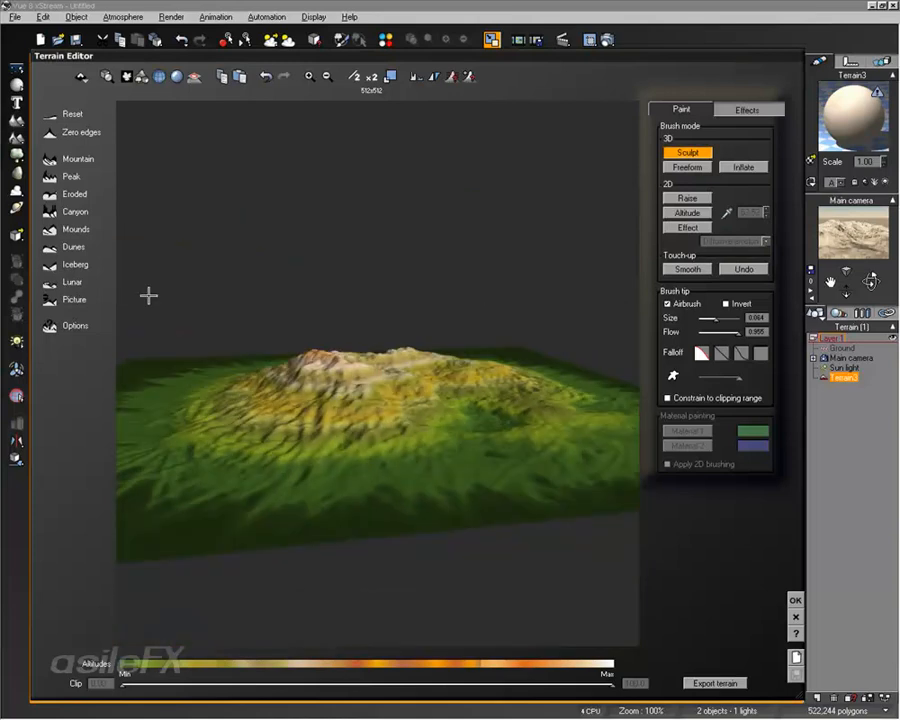
Step: Review the fractal terrain options, including the random seed and noise distribution filter, and accept them to regenerate the terrain
left_click(49, 325)
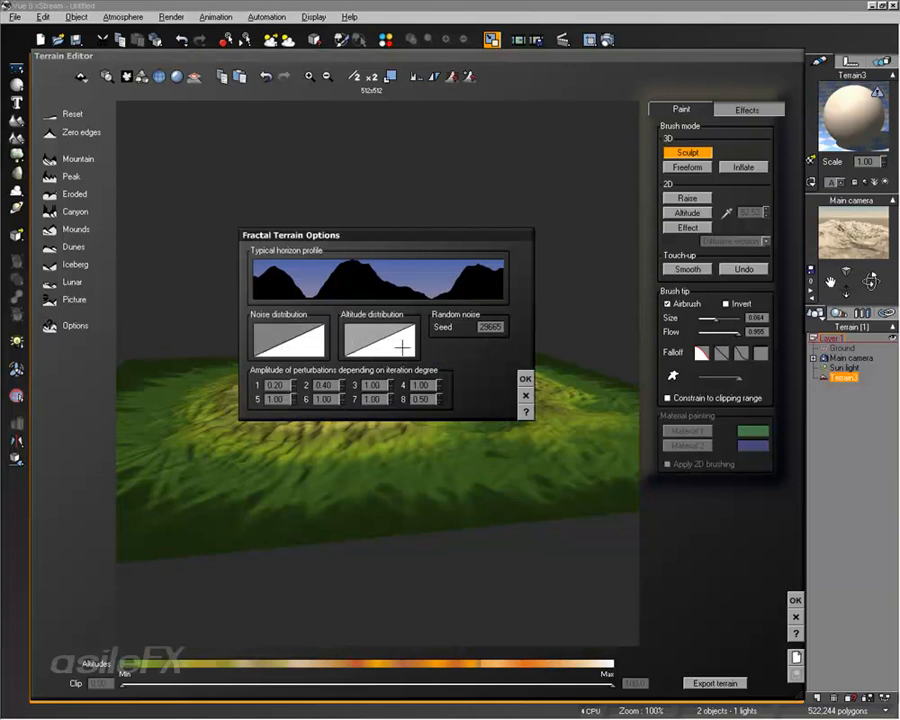
left_click(493, 327)
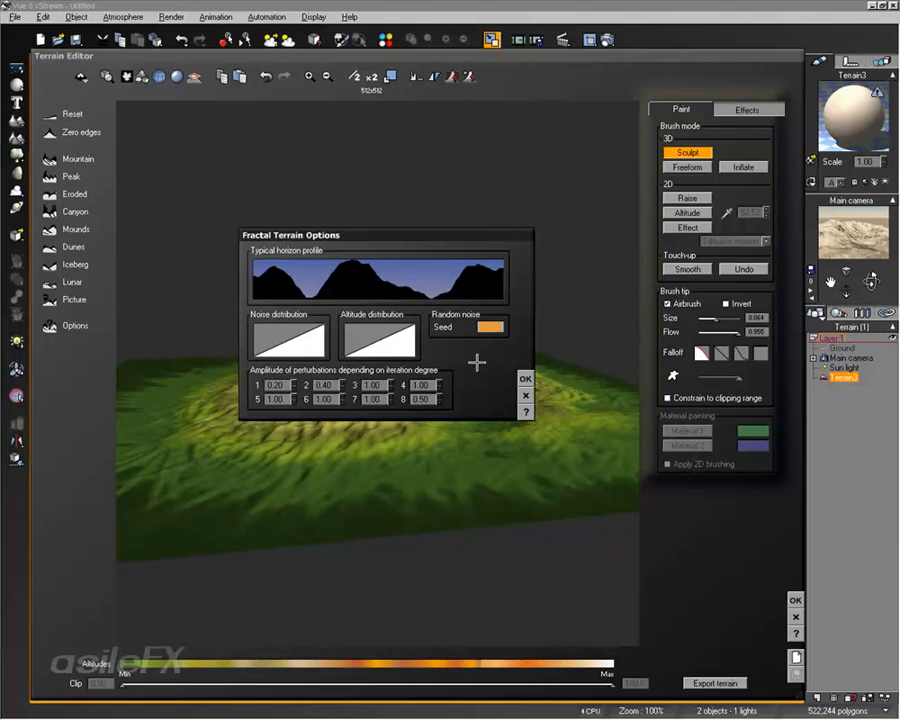
right_click(265, 330)
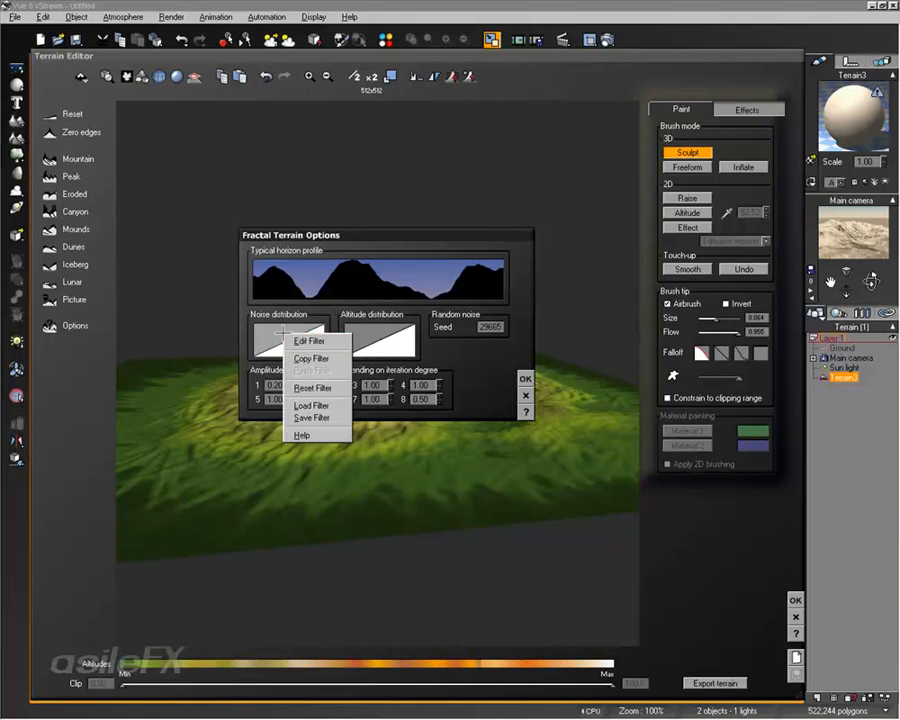
left_click(379, 280)
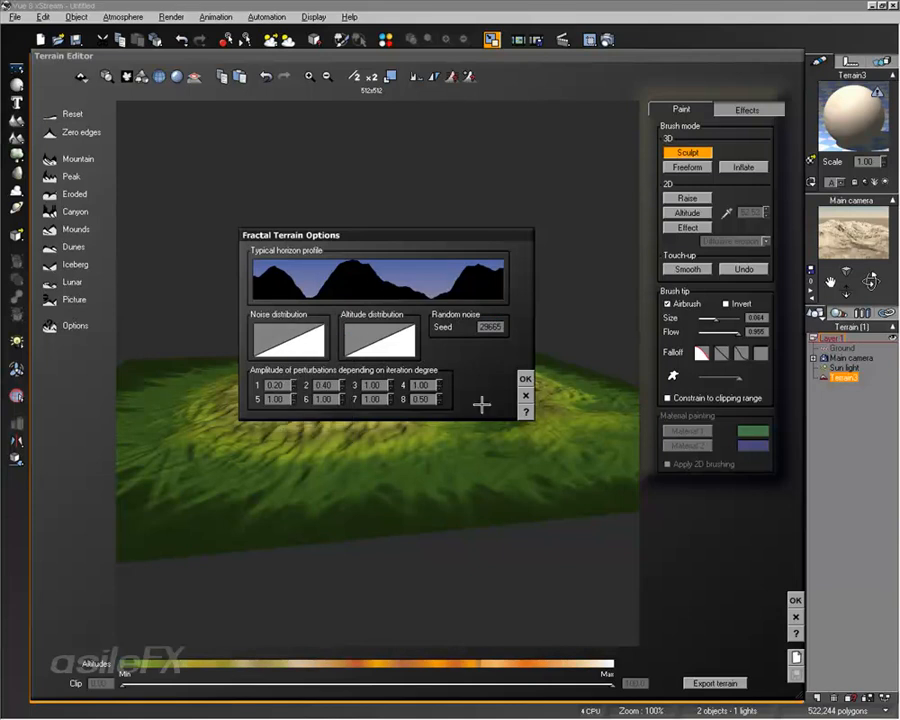
left_click(525, 379)
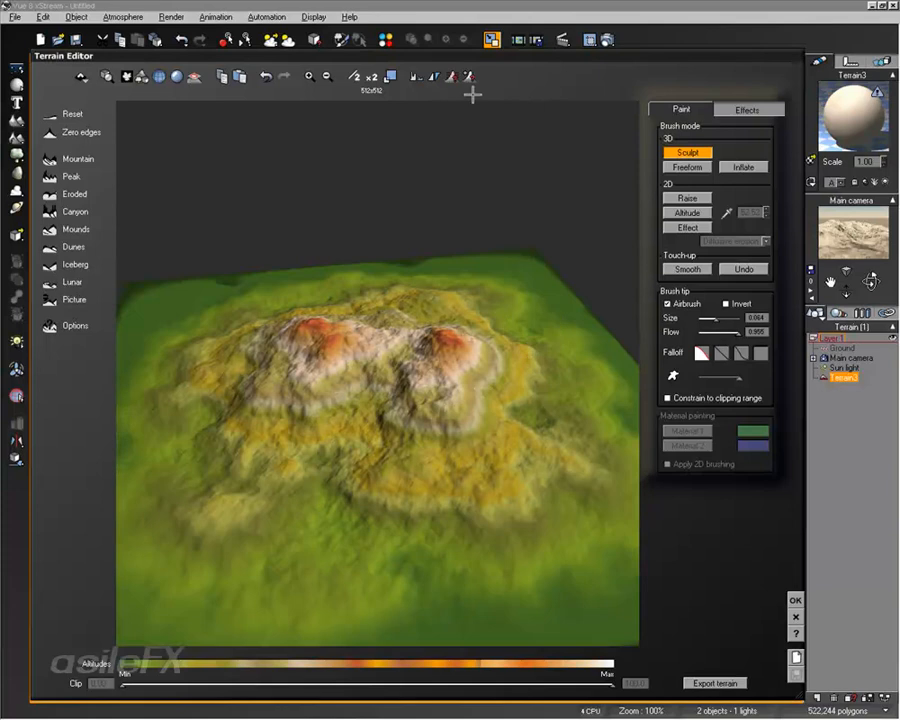
Step: Apply altitude filtering to the terrain with the filter profile changed to a smooth curve
left_click(450, 75)
left_click(450, 75)
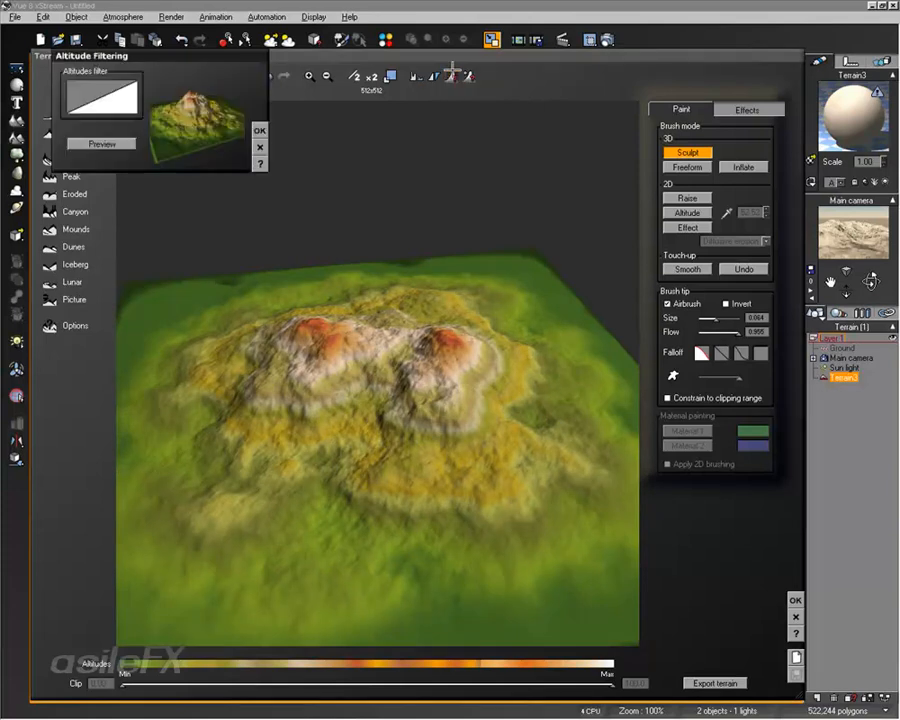
right_click(128, 92)
left_click(145, 99)
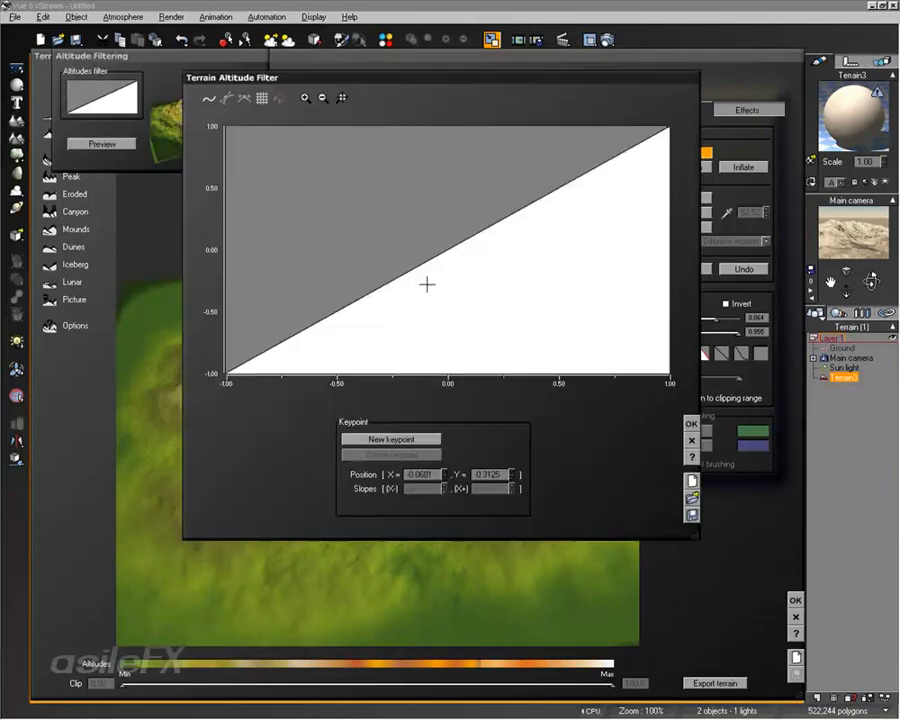
left_click(209, 99)
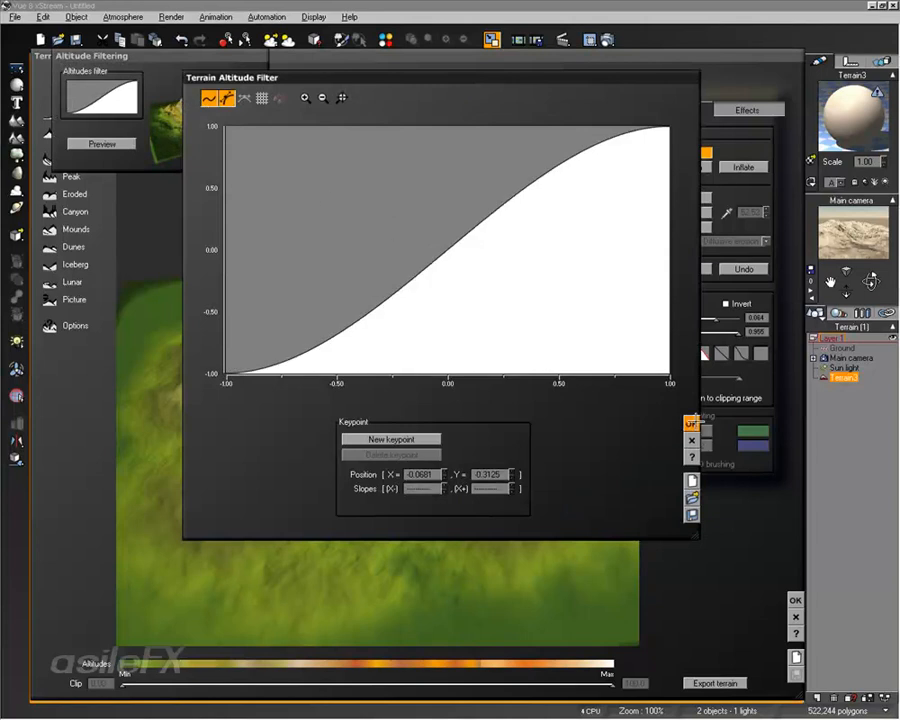
left_click(695, 422)
left_click(258, 130)
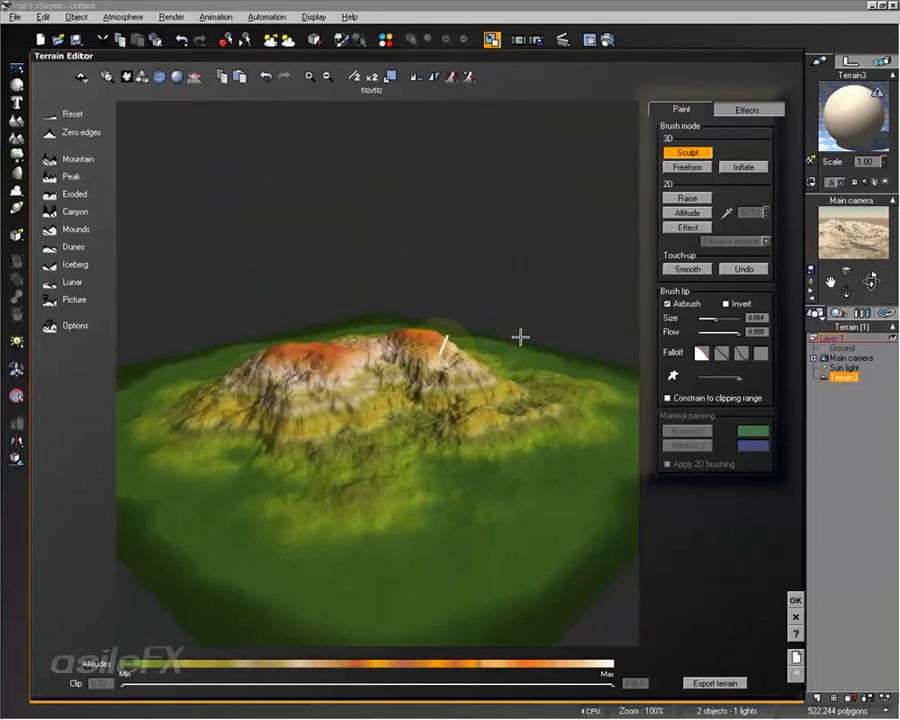
Step: Start adding a function to the terrain, replace its constant with a fractal node and accept the function graph
left_click(470, 77)
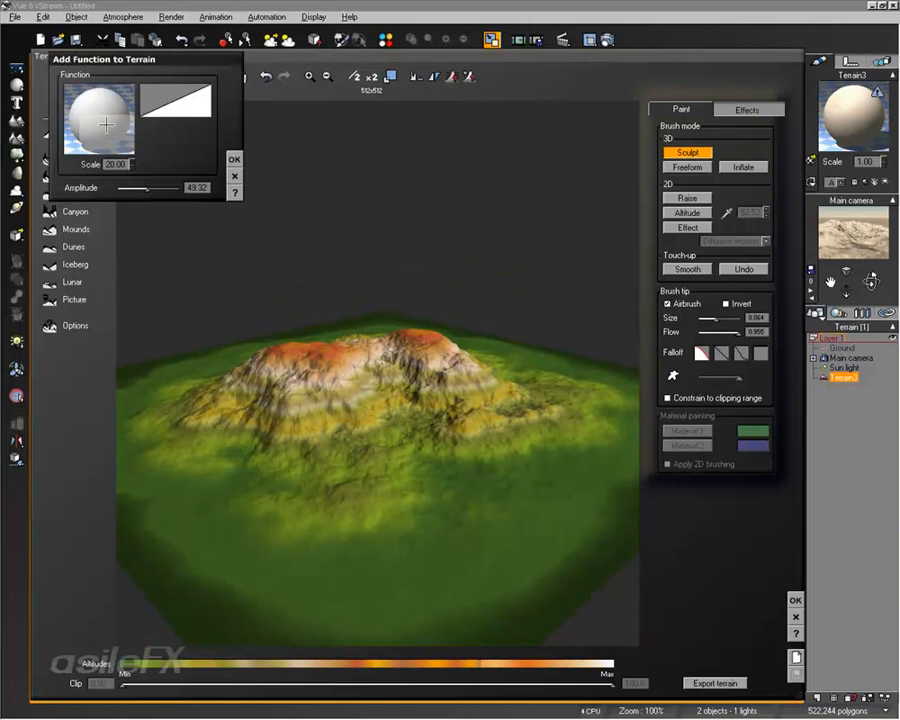
double_click(108, 124)
left_click_drag(363, 397, 363, 321)
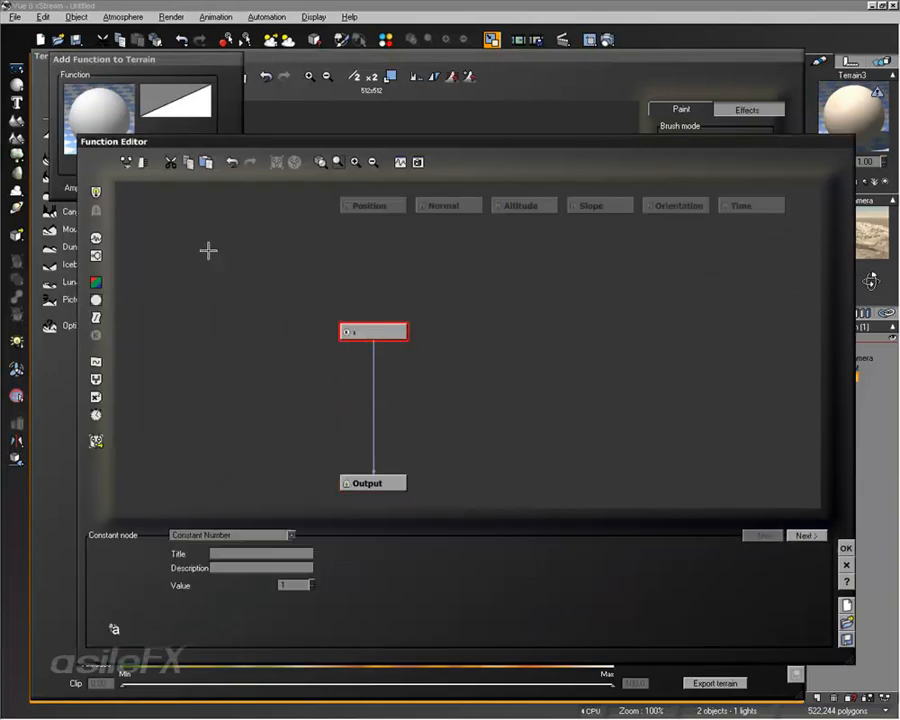
left_click(96, 256)
left_click_drag(400, 147, 382, 45)
mouse_move(268, 557)
left_mouse_down()
mouse_move(301, 555)
mouse_move(265, 568)
left_mouse_up()
left_click(829, 548)
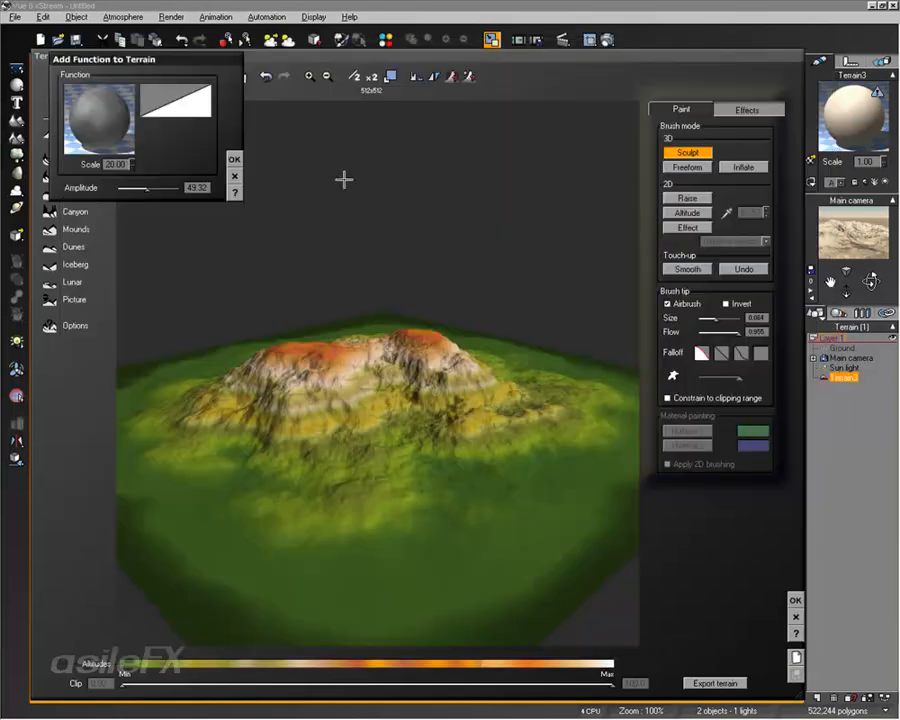
Step: Add the function to the terrain with a scale of 20.00 and an amplitude of 65.23
left_click(234, 158)
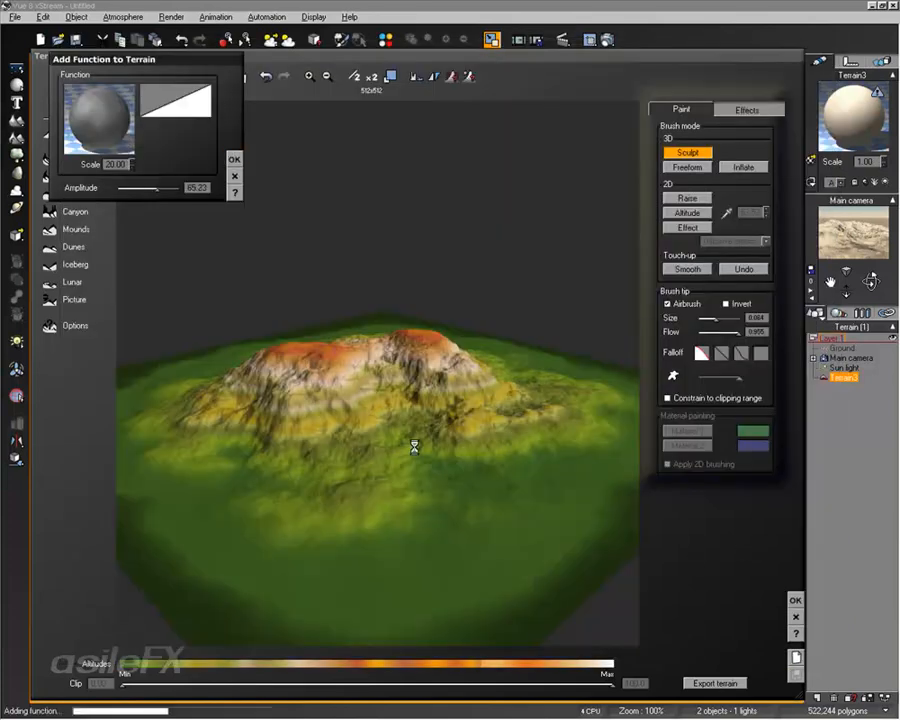
right_click_drag(495, 335, 355, 381)
Step: Equalize the terrain's altitudes and invert its relief so that peaks turn into hollows
left_click(418, 75)
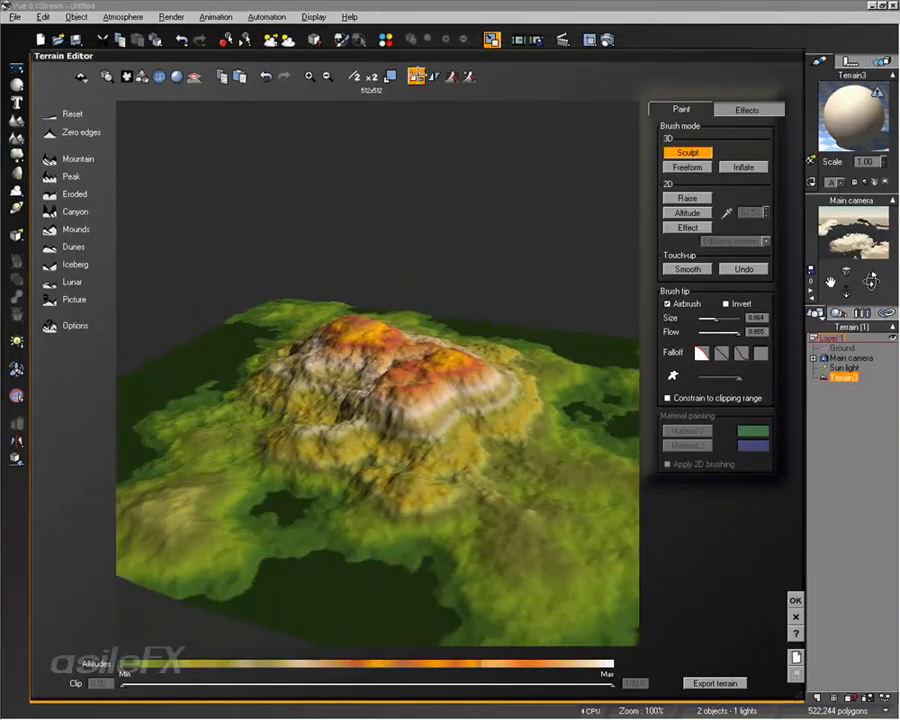
left_click(418, 75)
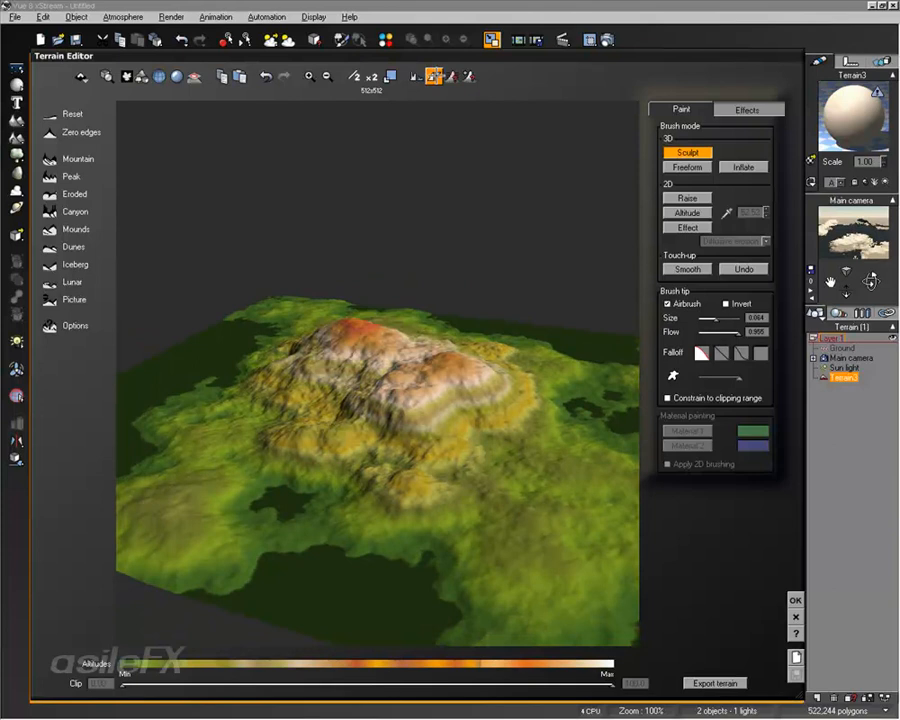
left_click(434, 77)
right_click_drag(372, 345, 400, 545)
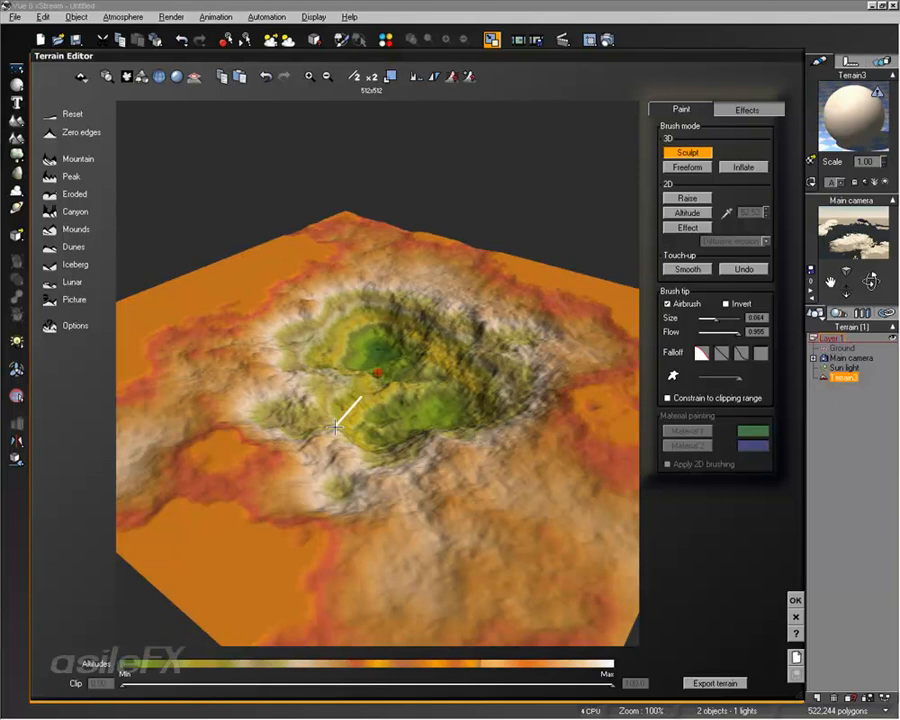
Step: Apply the Mounds and Canyon presets to the inverted terrain and accept the edited terrain
left_click(53, 229)
right_click_drag(412, 326, 378, 296)
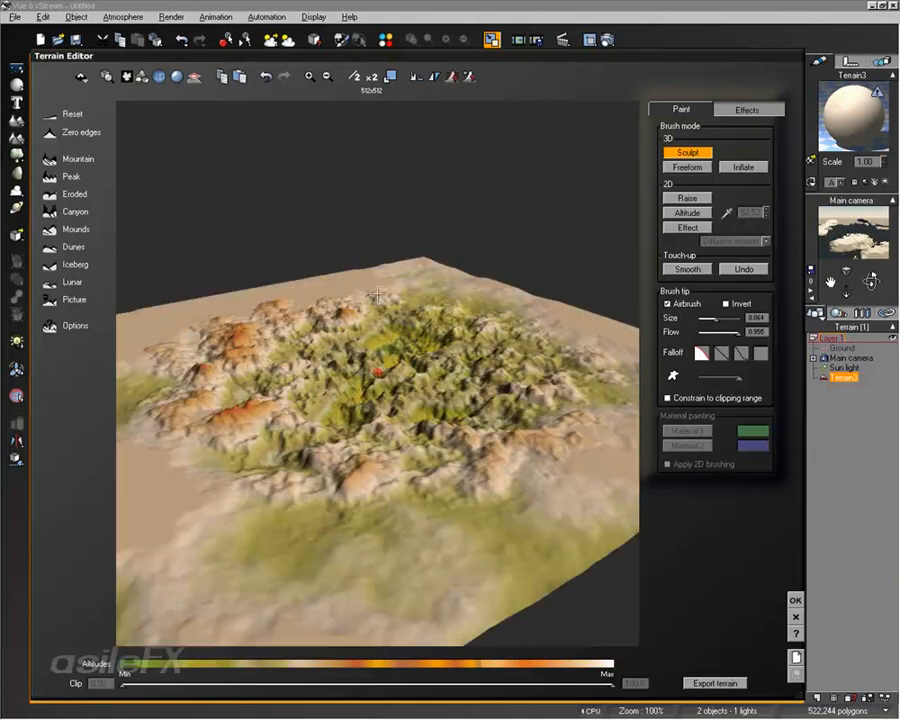
left_click(62, 211)
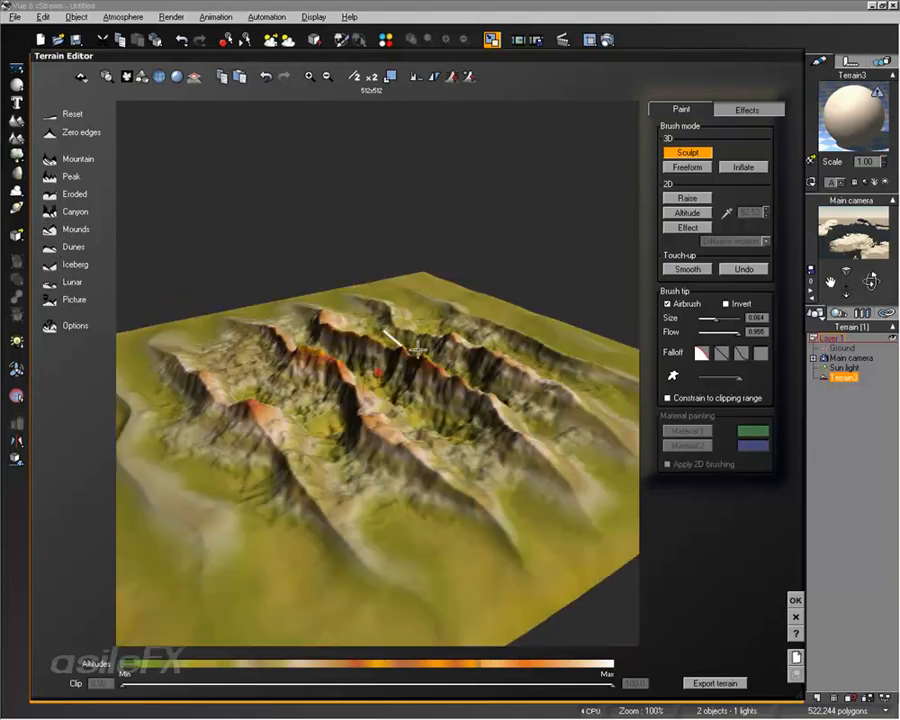
right_click_drag(415, 349, 440, 470)
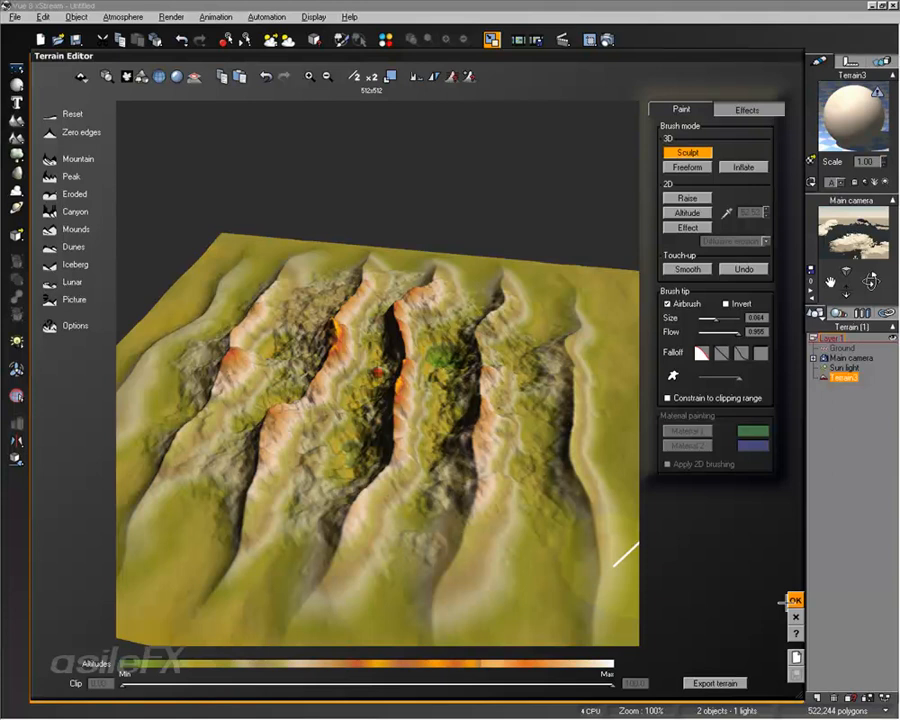
left_click(786, 601)
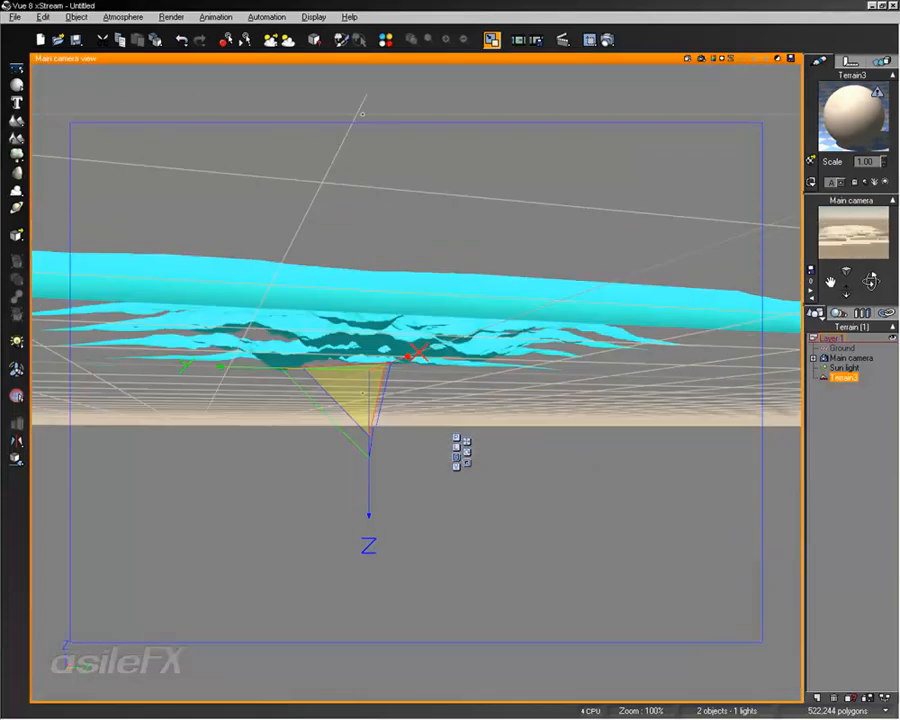